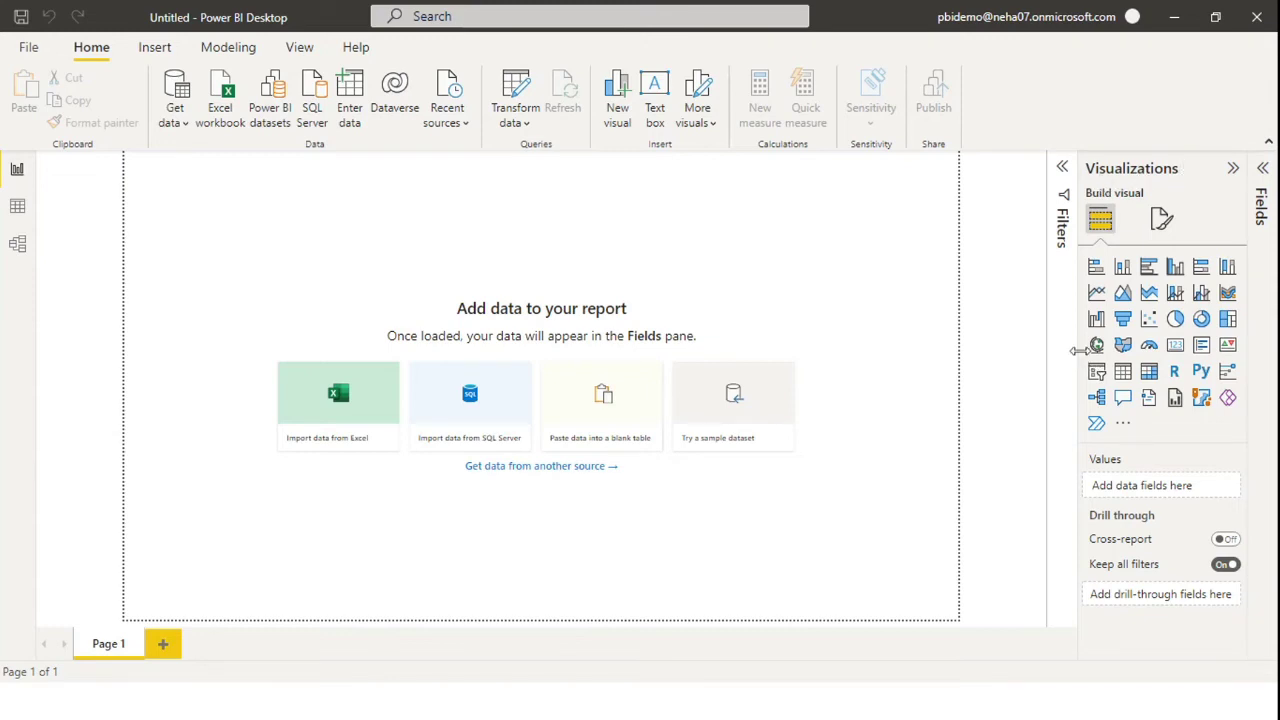
Widen the Visualizations pane leftward and expand the Fields pane on the blank report.
drag(1080, 350, 921, 352)
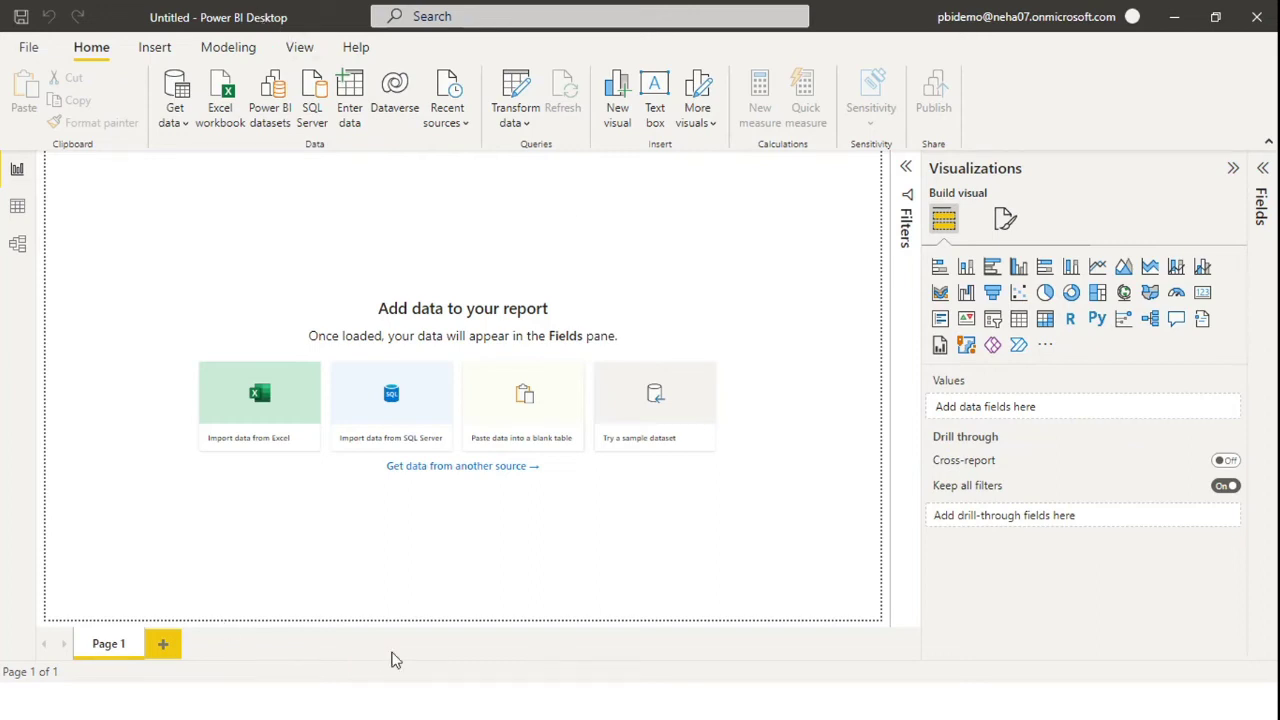
click(1263, 172)
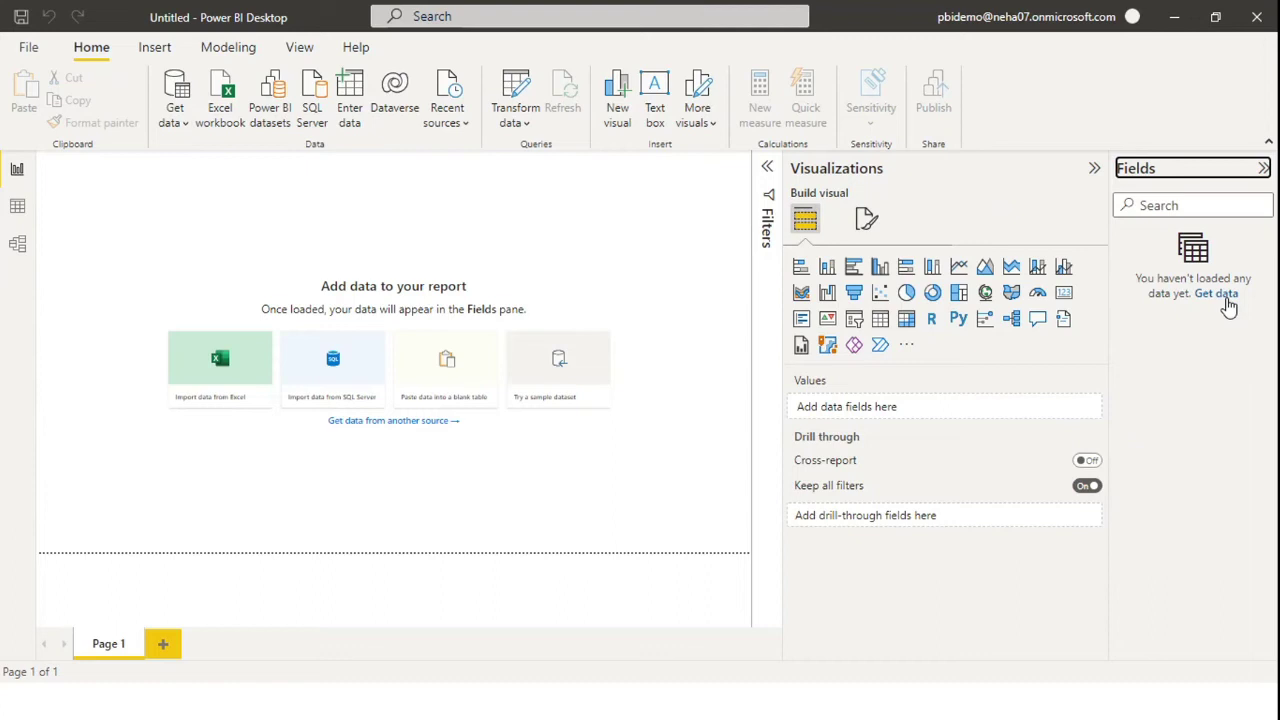
Go through Data view to the empty Model view and collapse its Properties pane.
click(18, 210)
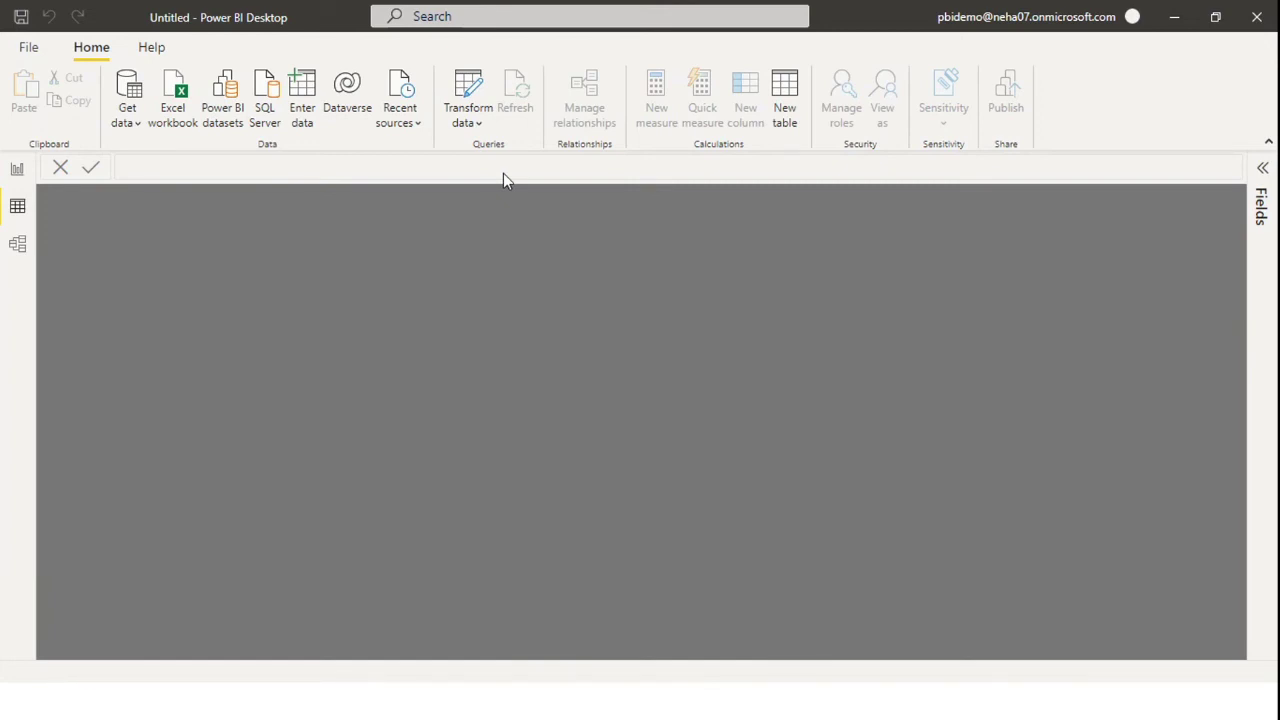
click(17, 250)
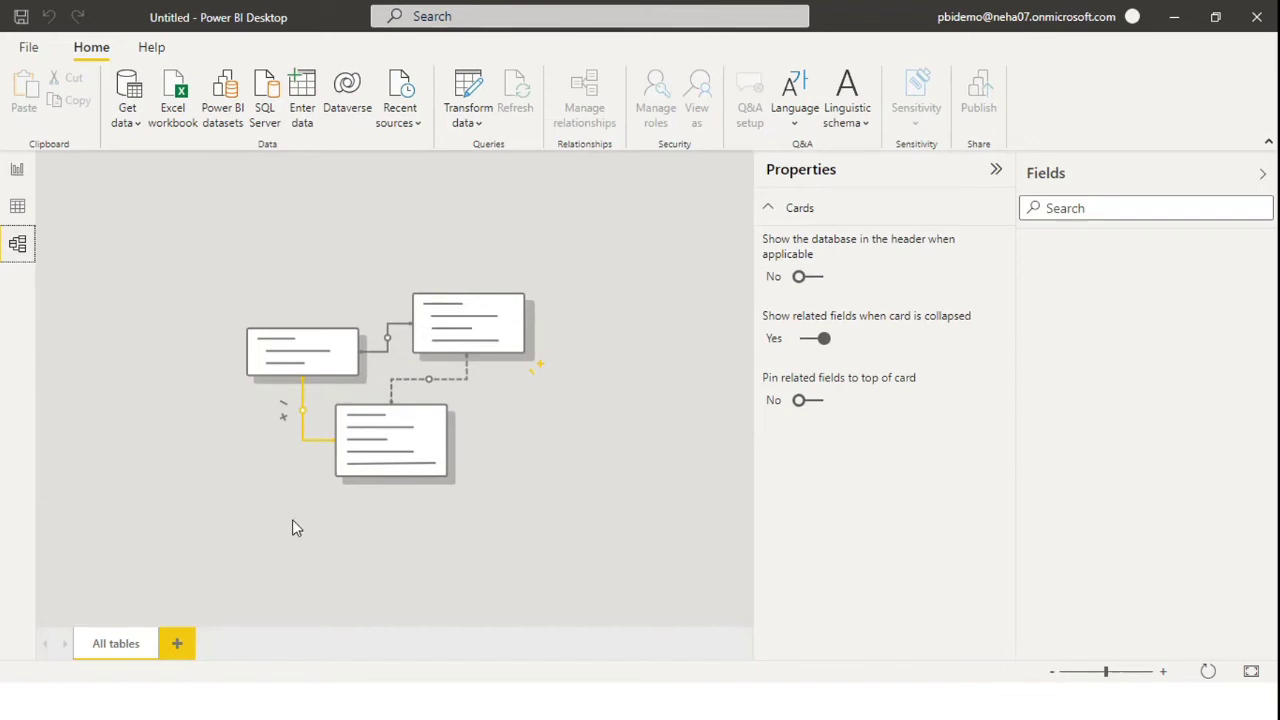
click(996, 170)
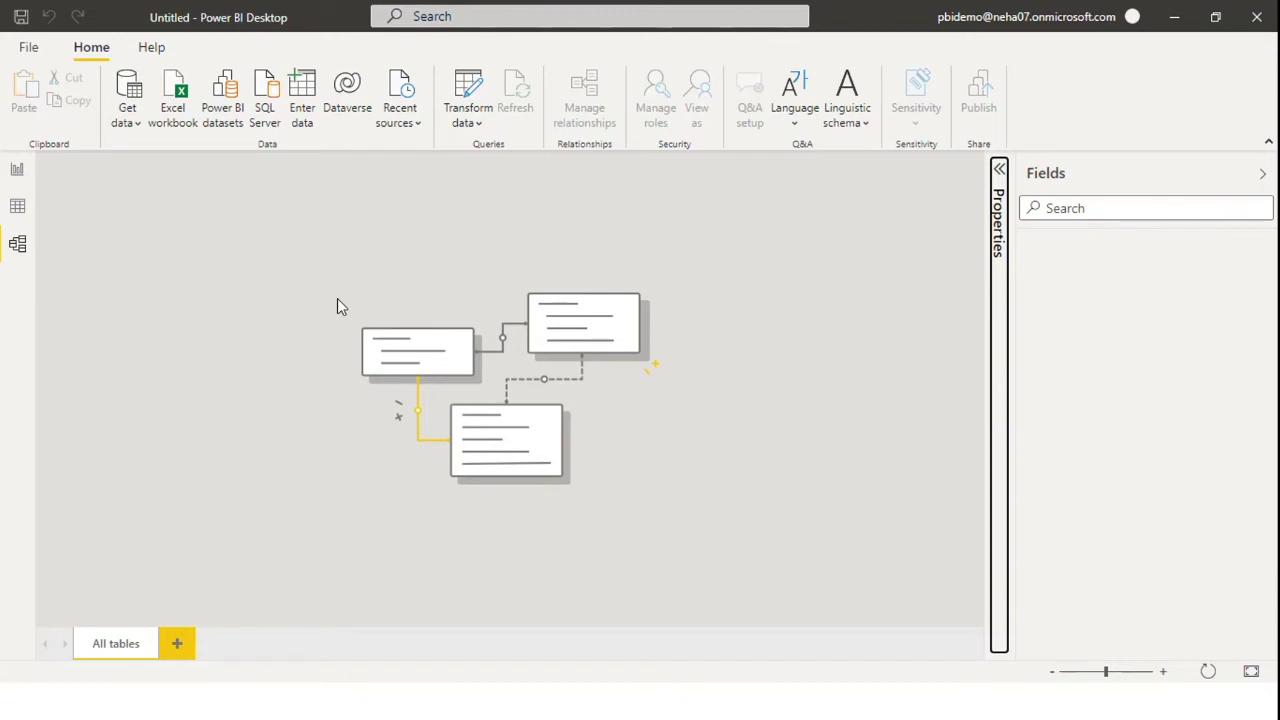
Return to Report view and drop down the Get data list of common sources.
click(17, 172)
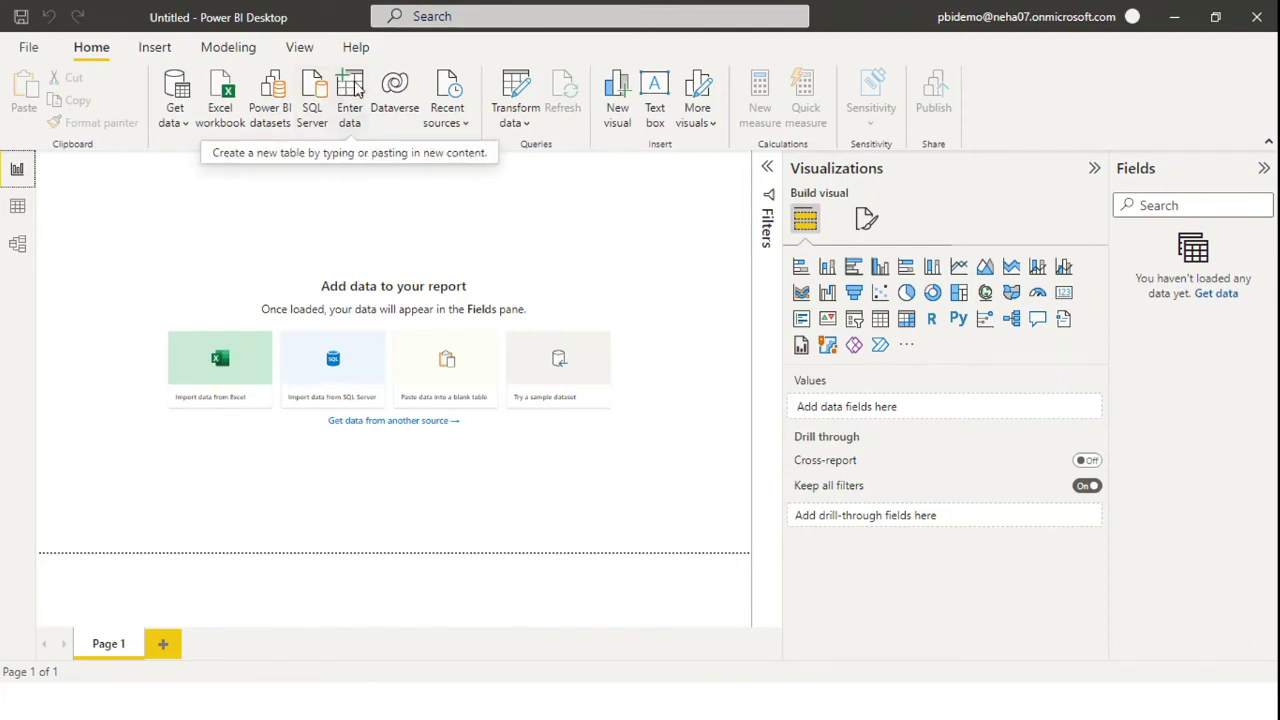
click(175, 119)
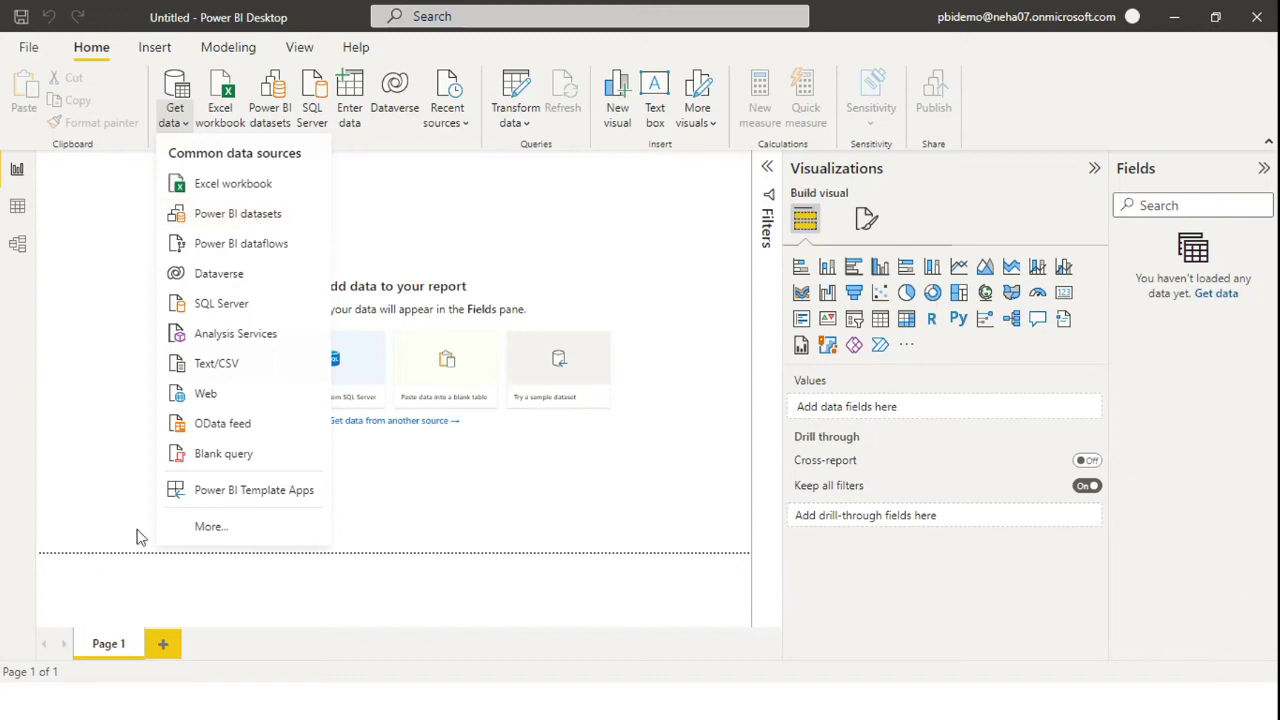
Open the full Get Data catalogue, move it aside, and browse the connector list.
click(212, 527)
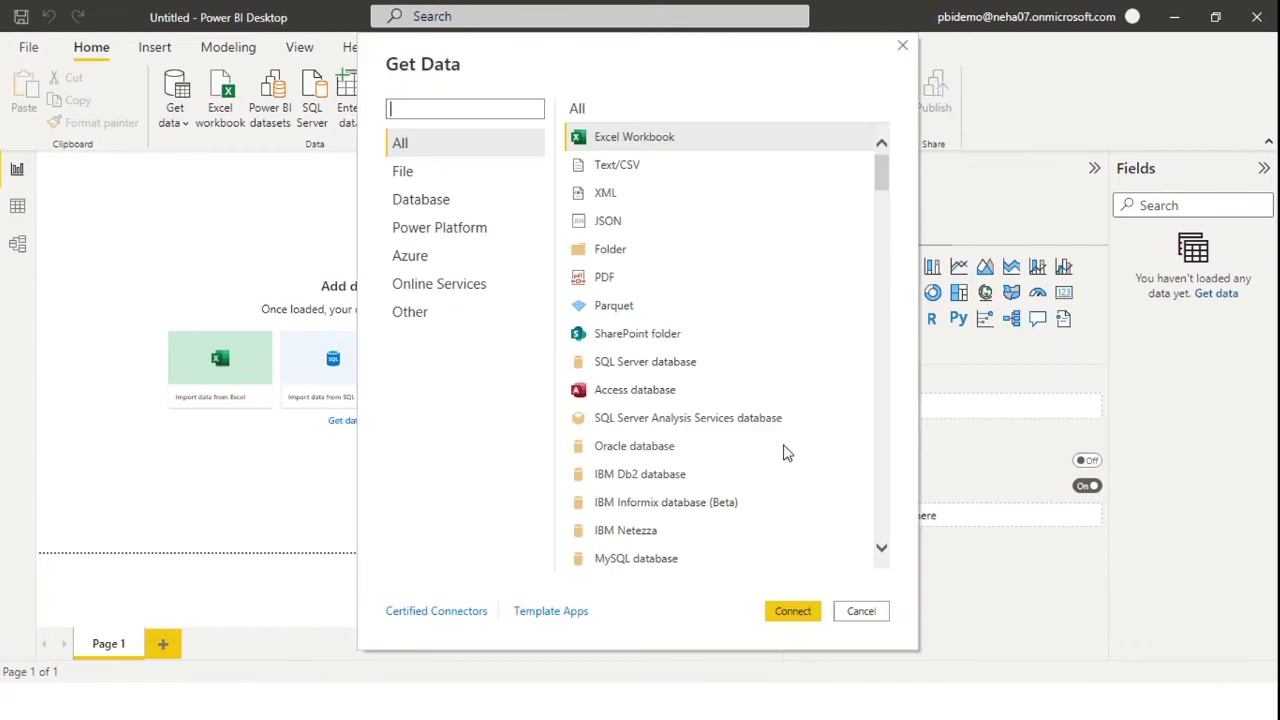
drag(576, 77, 386, 92)
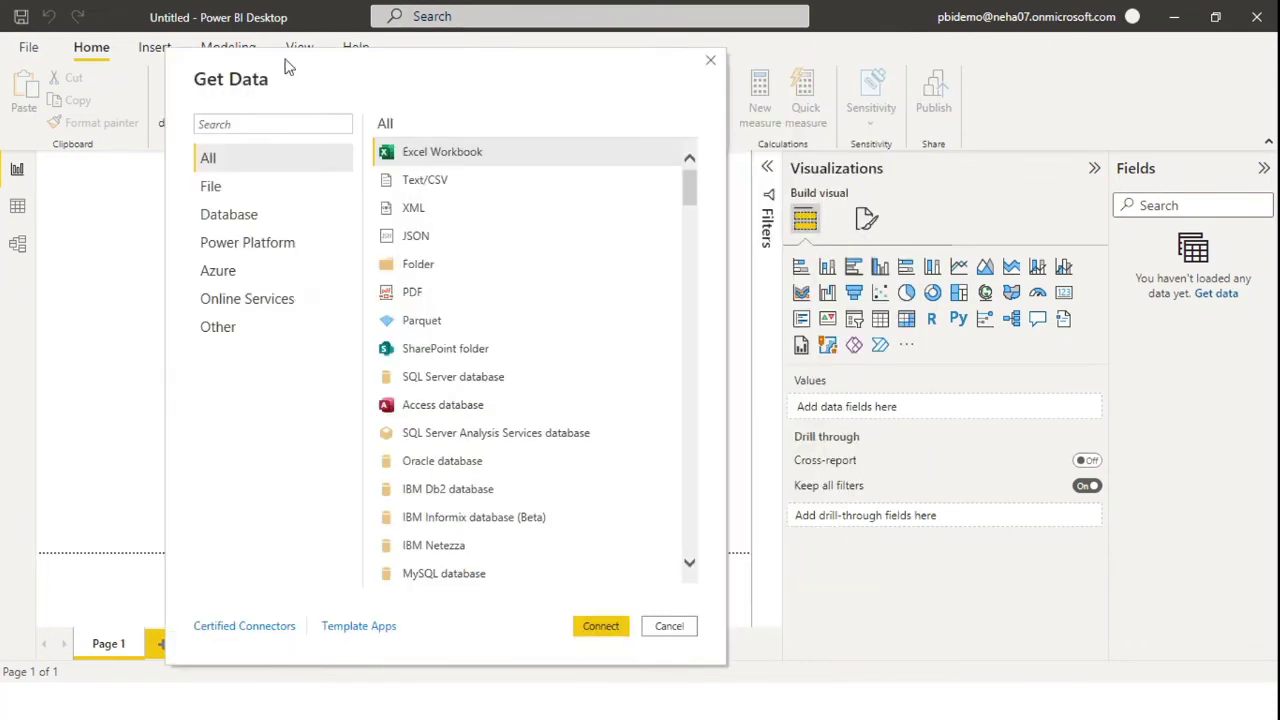
scroll(486, 490, down, 6)
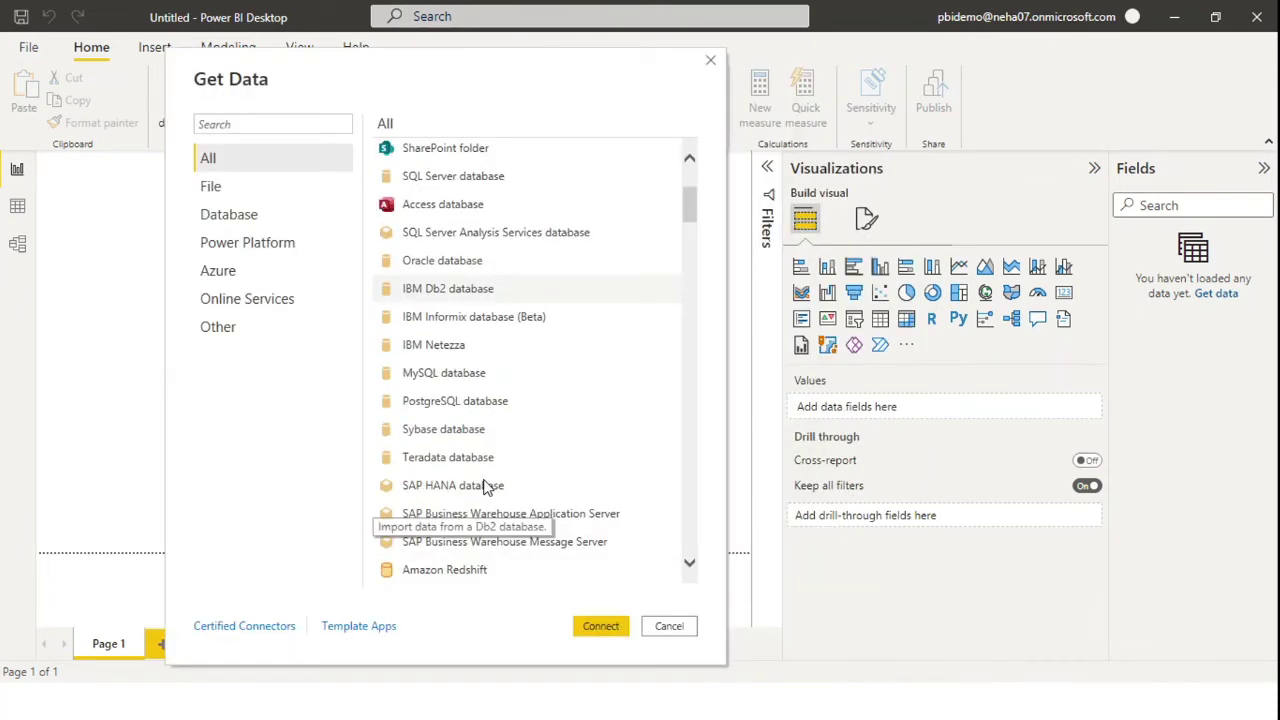
scroll(486, 490, down, 10)
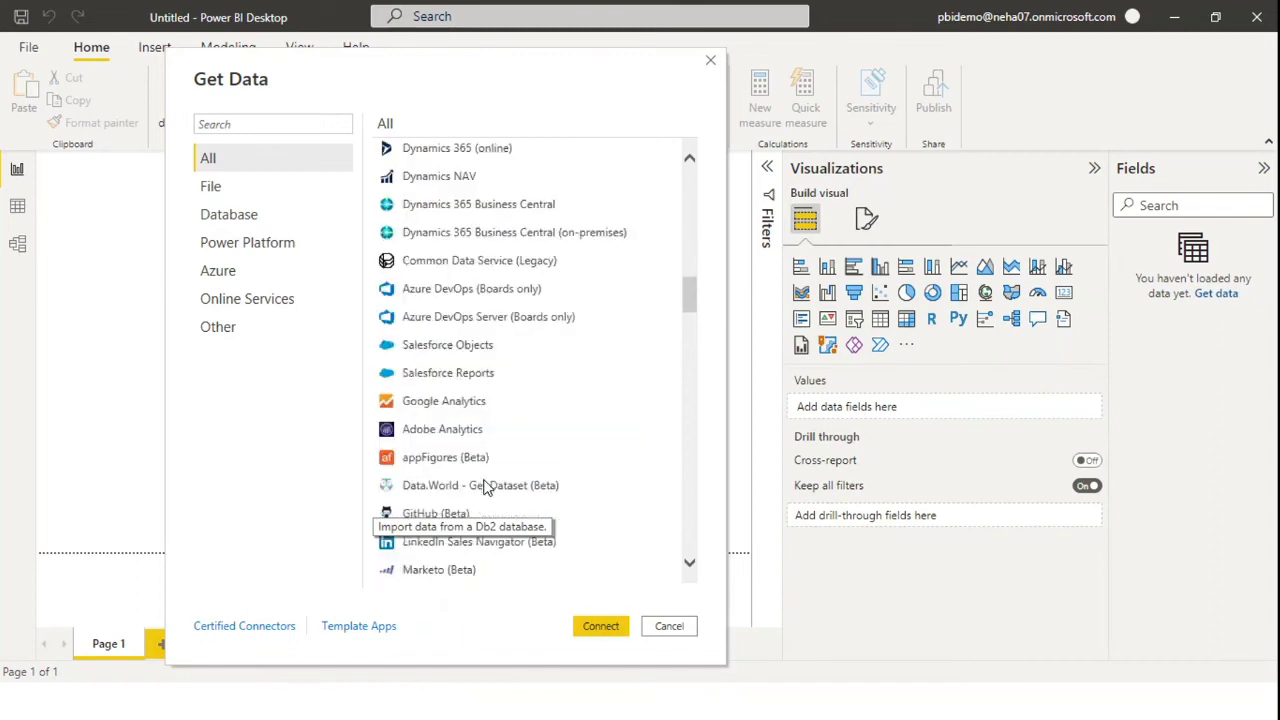
scroll(486, 490, down, 7)
scroll(486, 490, up, 7)
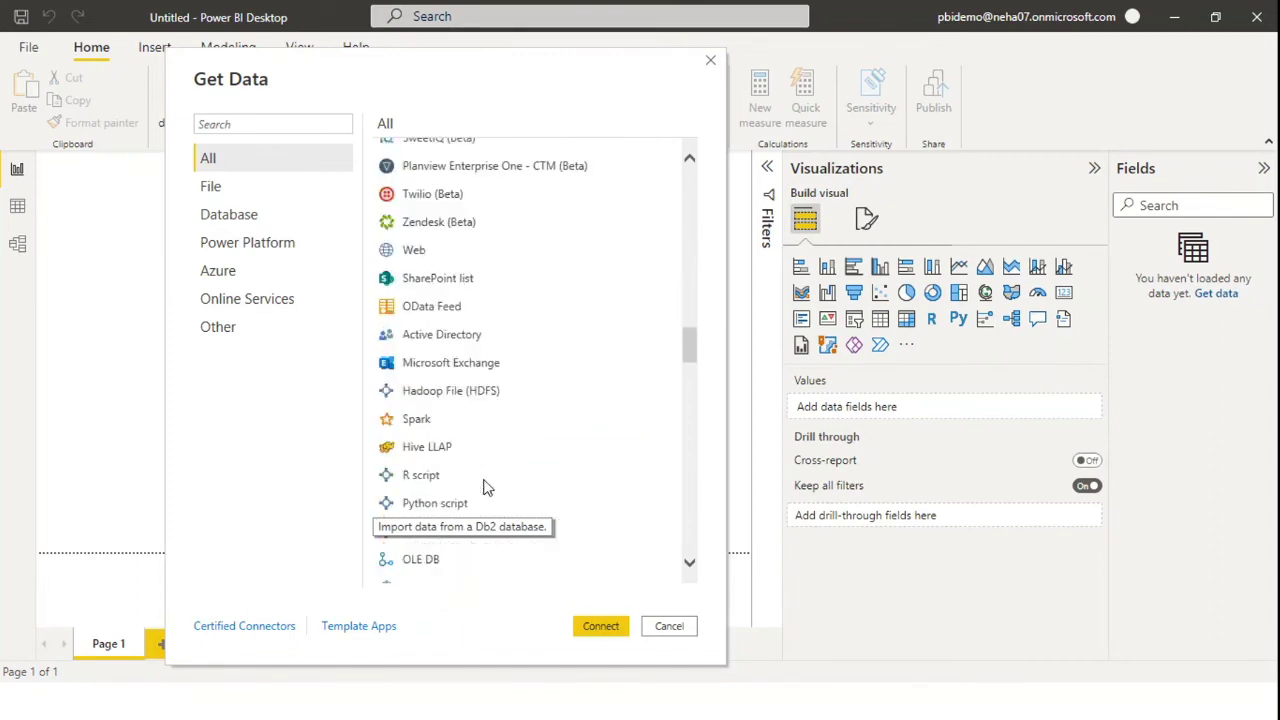
scroll(486, 490, up, 16)
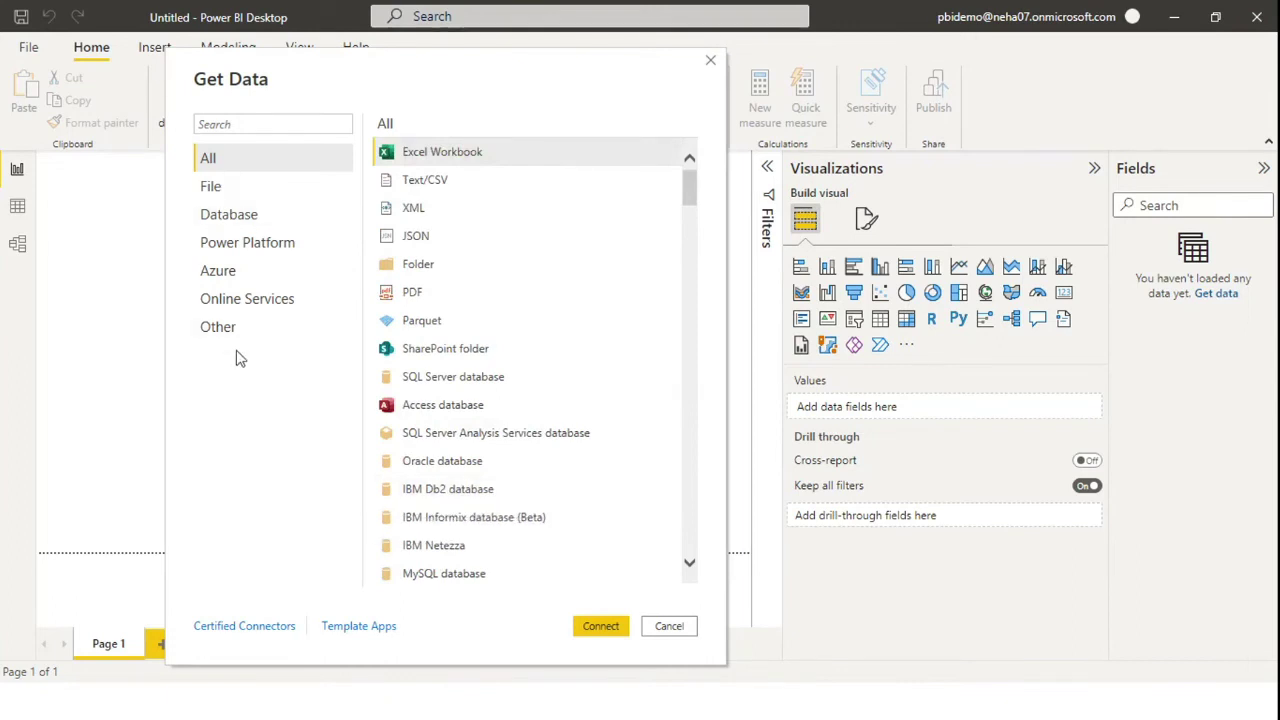
Filter to File connectors, then to the Database connectors from SQL Server to Impala.
click(247, 195)
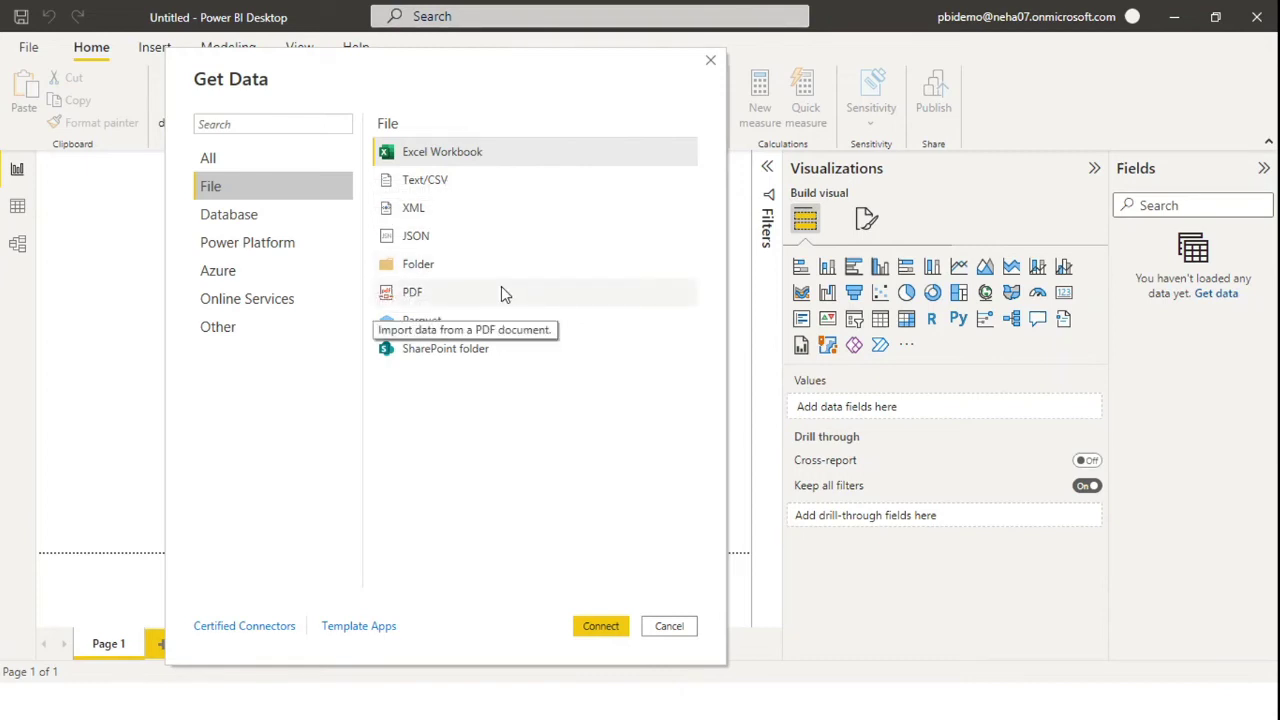
click(241, 224)
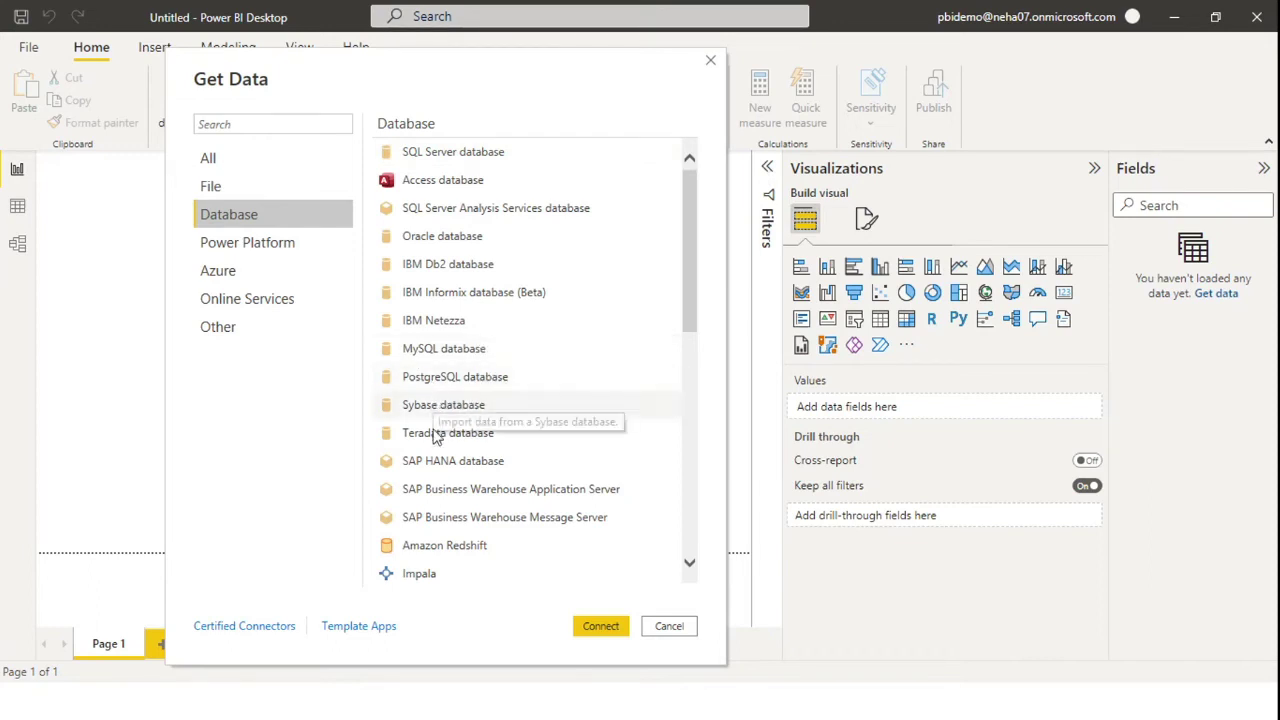
scroll(433, 443, down, 2)
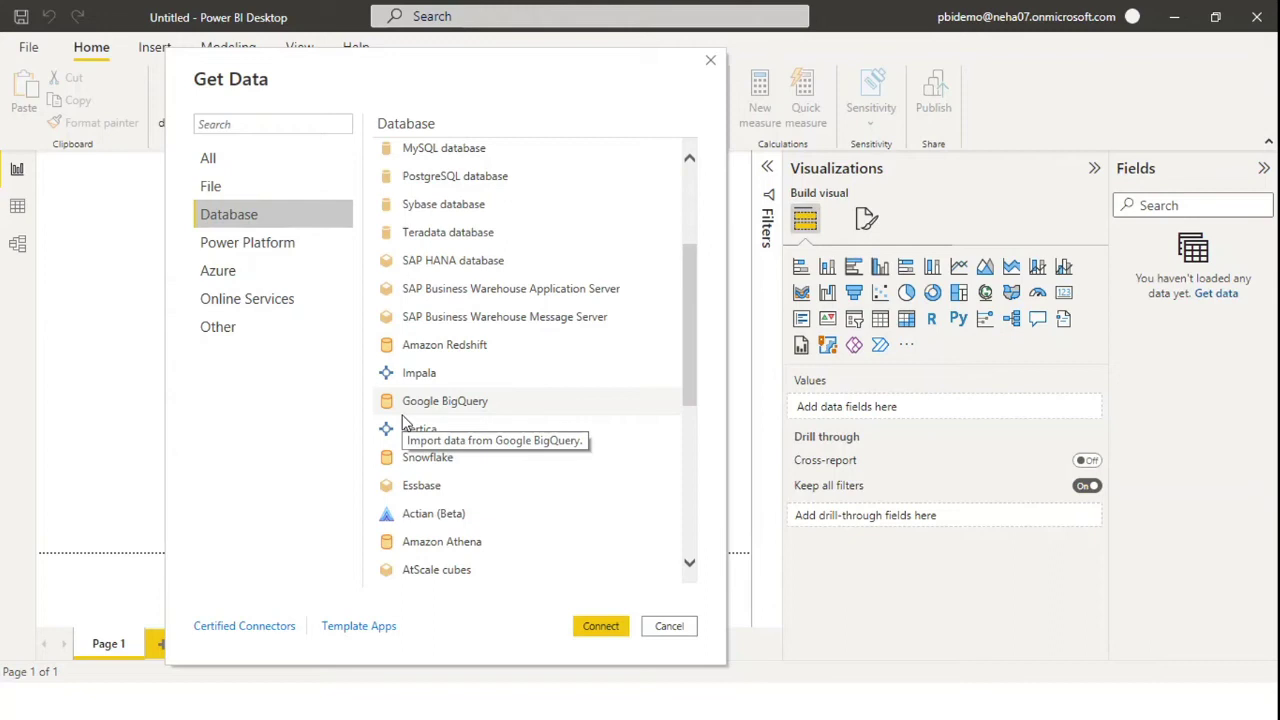
scroll(455, 362, up, 2)
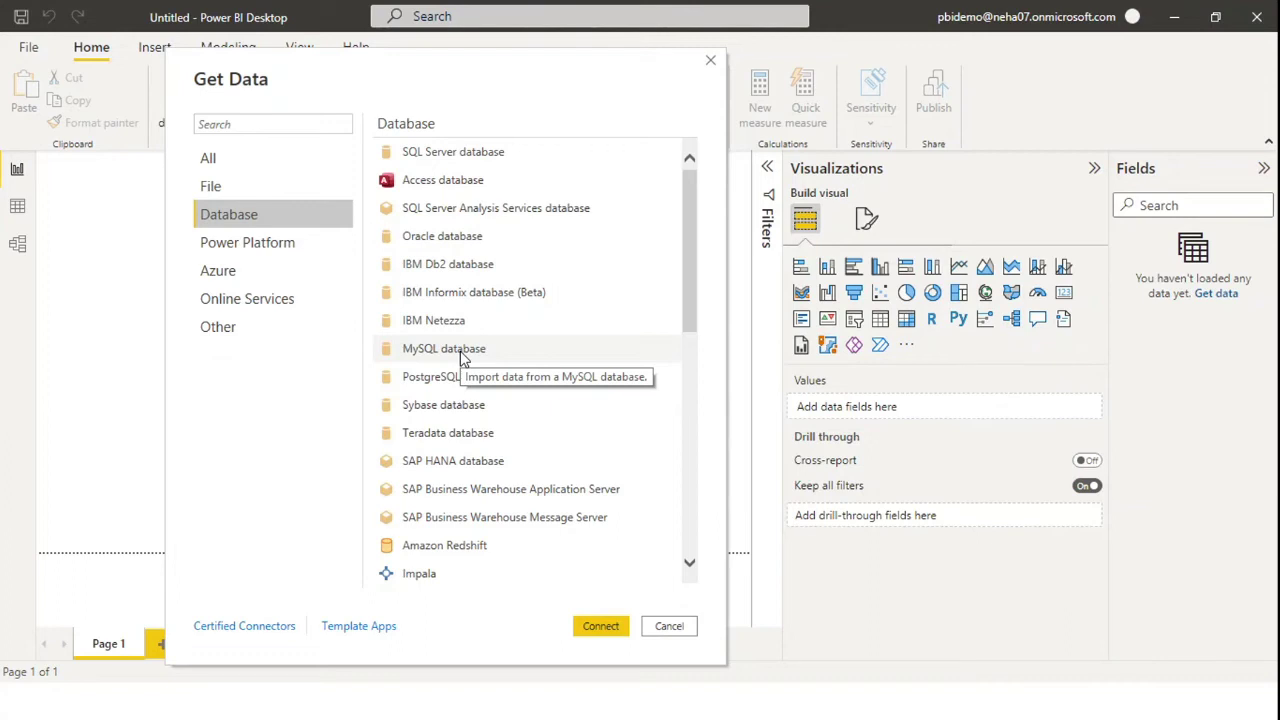
Browse the Power Platform and Azure categories, finishing on the Online Services connectors.
click(281, 256)
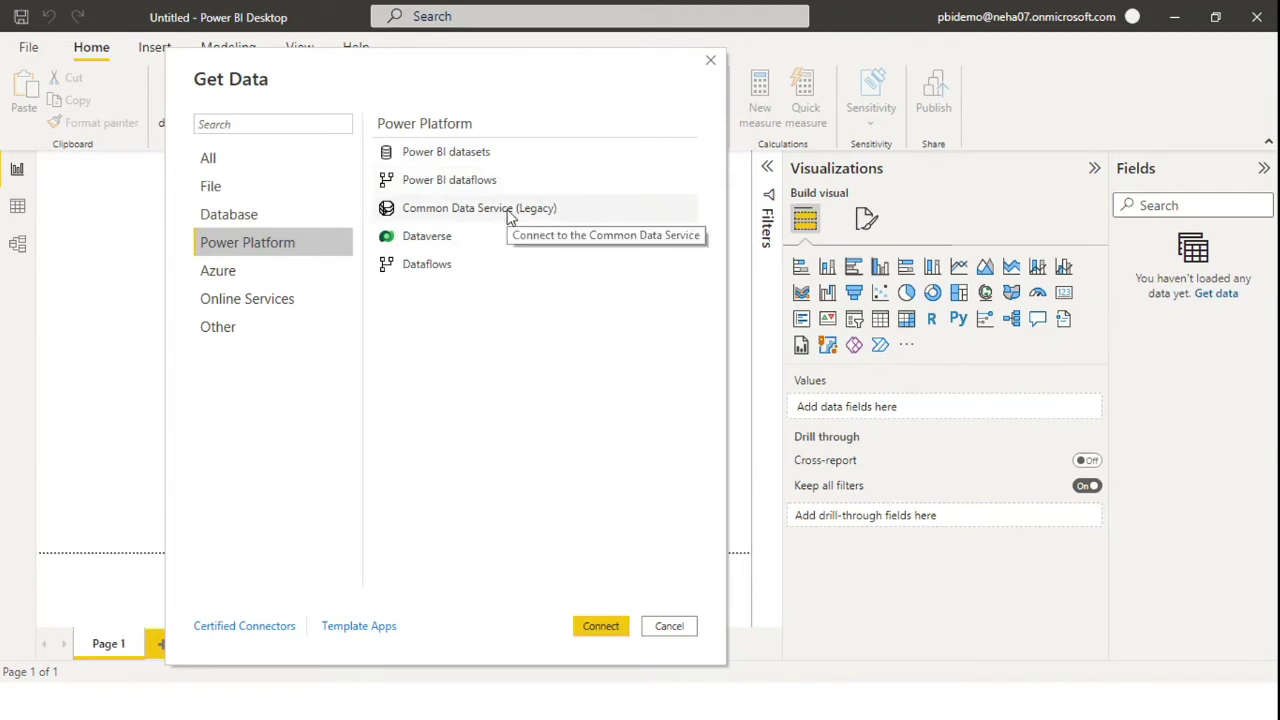
click(234, 272)
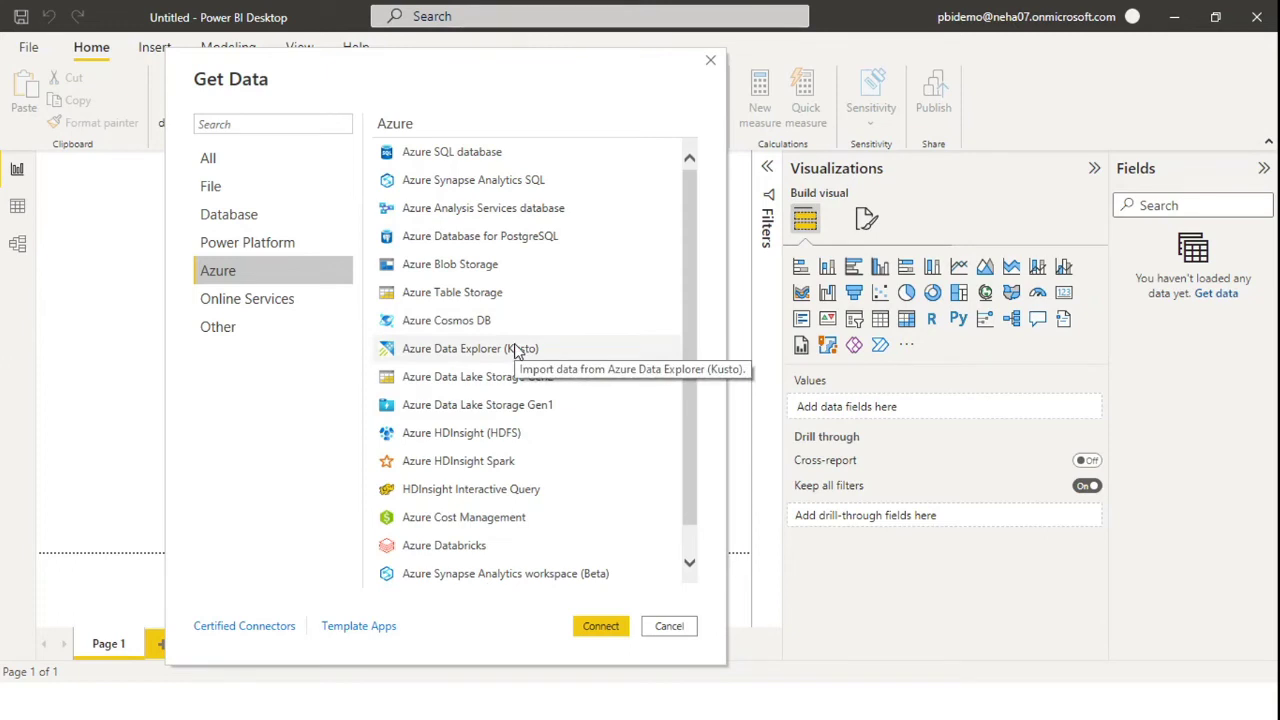
scroll(517, 350, down, 1)
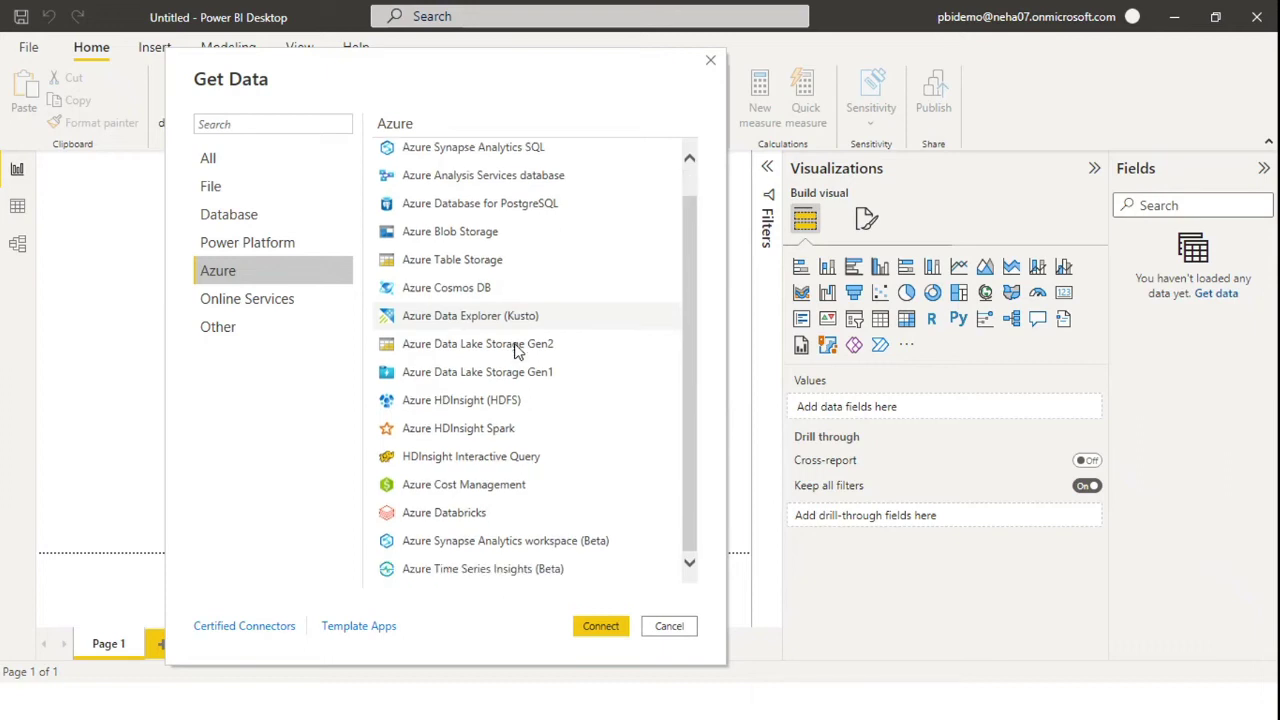
scroll(517, 350, up, 1)
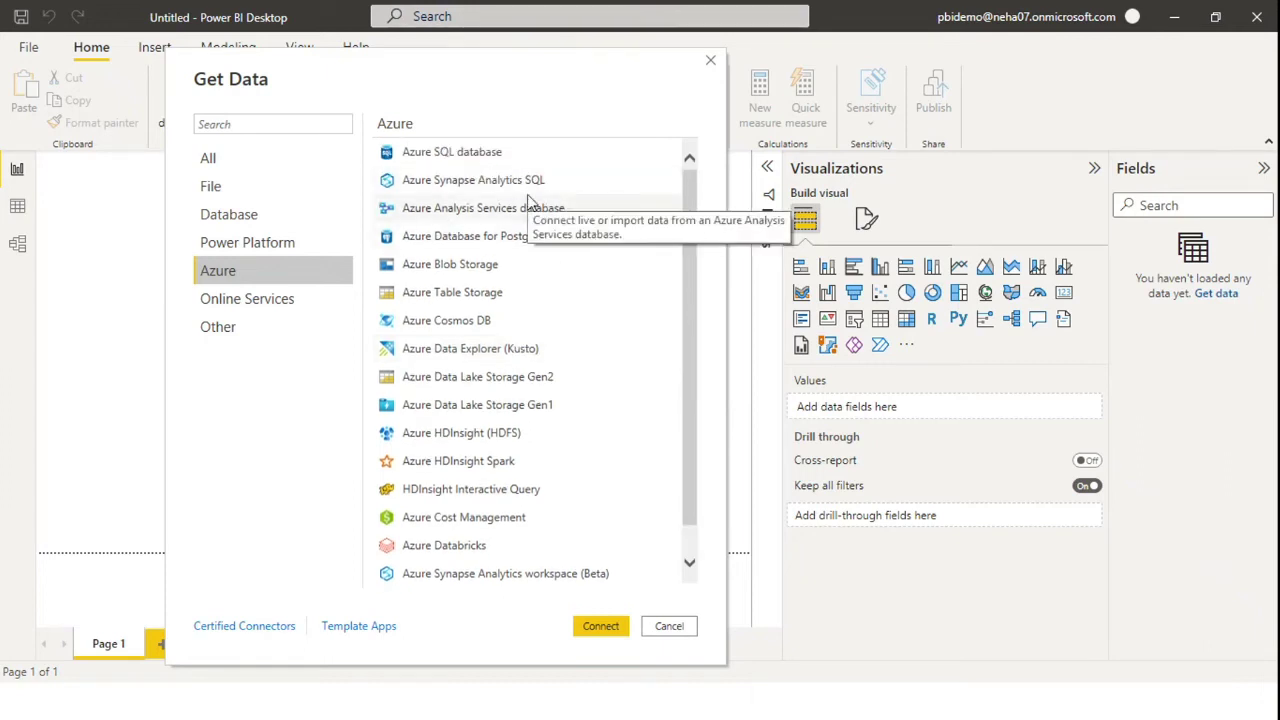
click(224, 312)
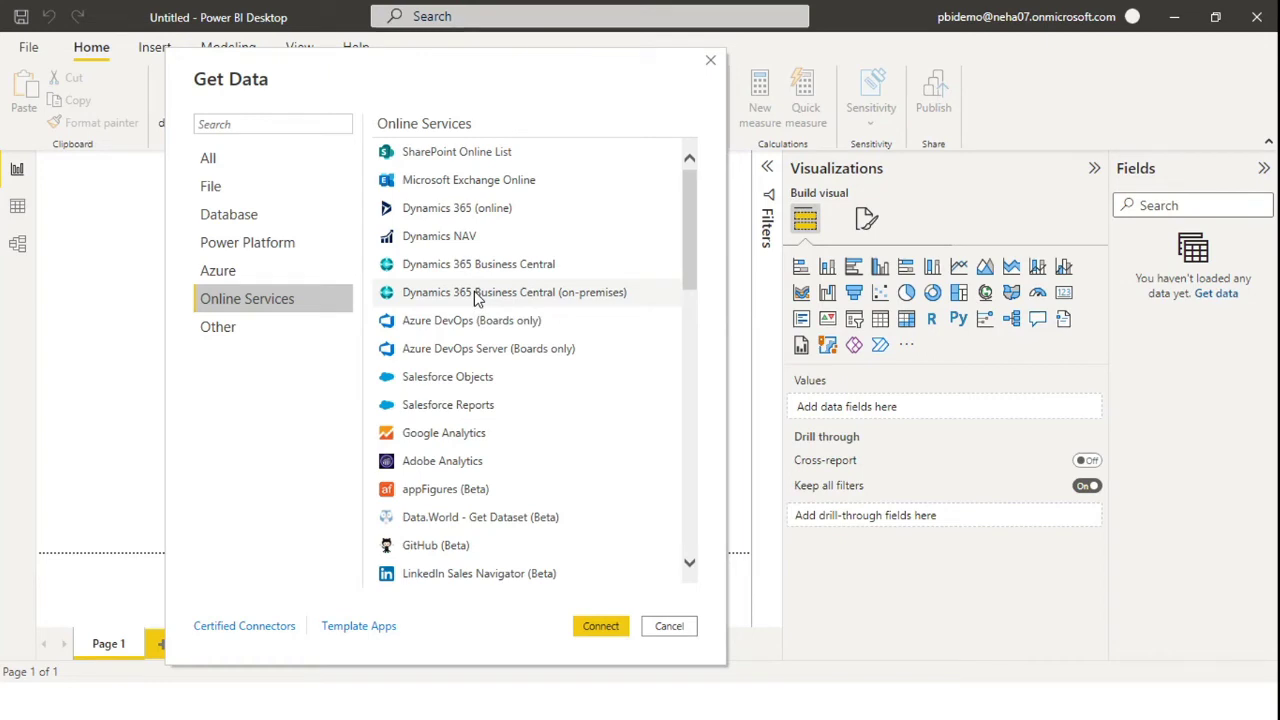
Return to the All category and select Excel Workbook.
click(230, 162)
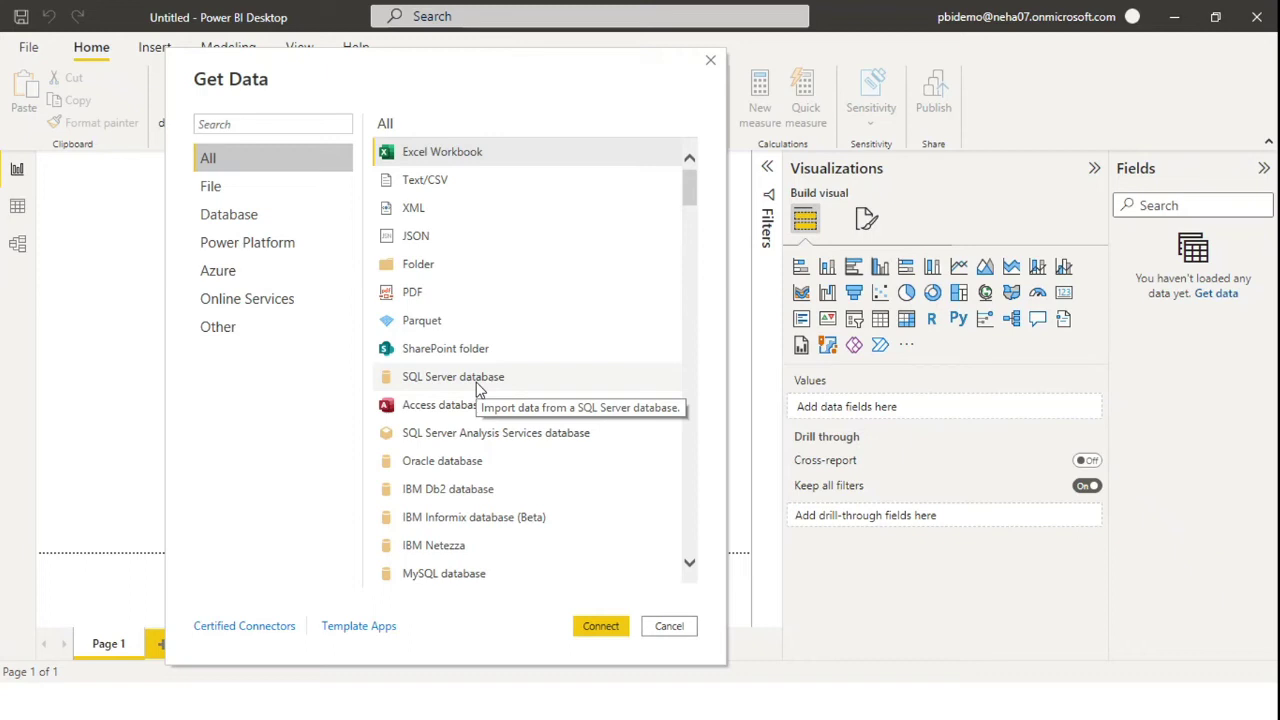
click(440, 165)
Connect and open Empdata.xlsx from the Completed folder into the Navigator.
click(595, 632)
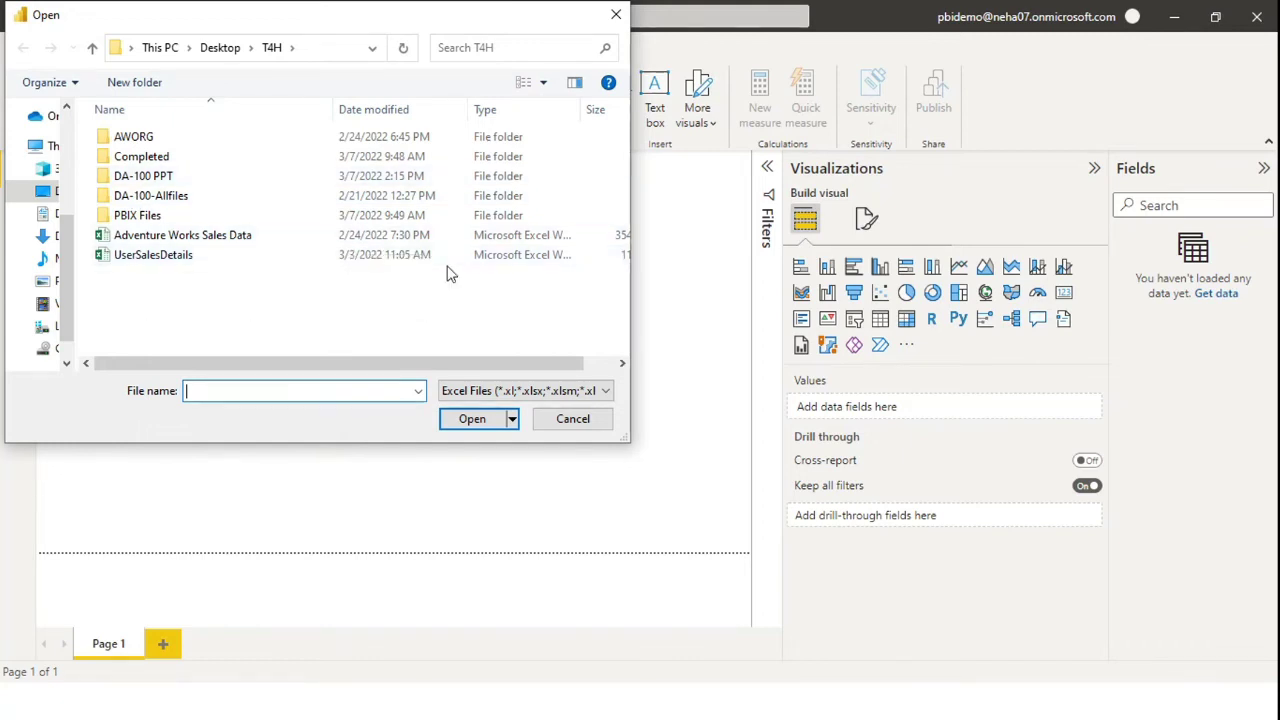
double_click(144, 162)
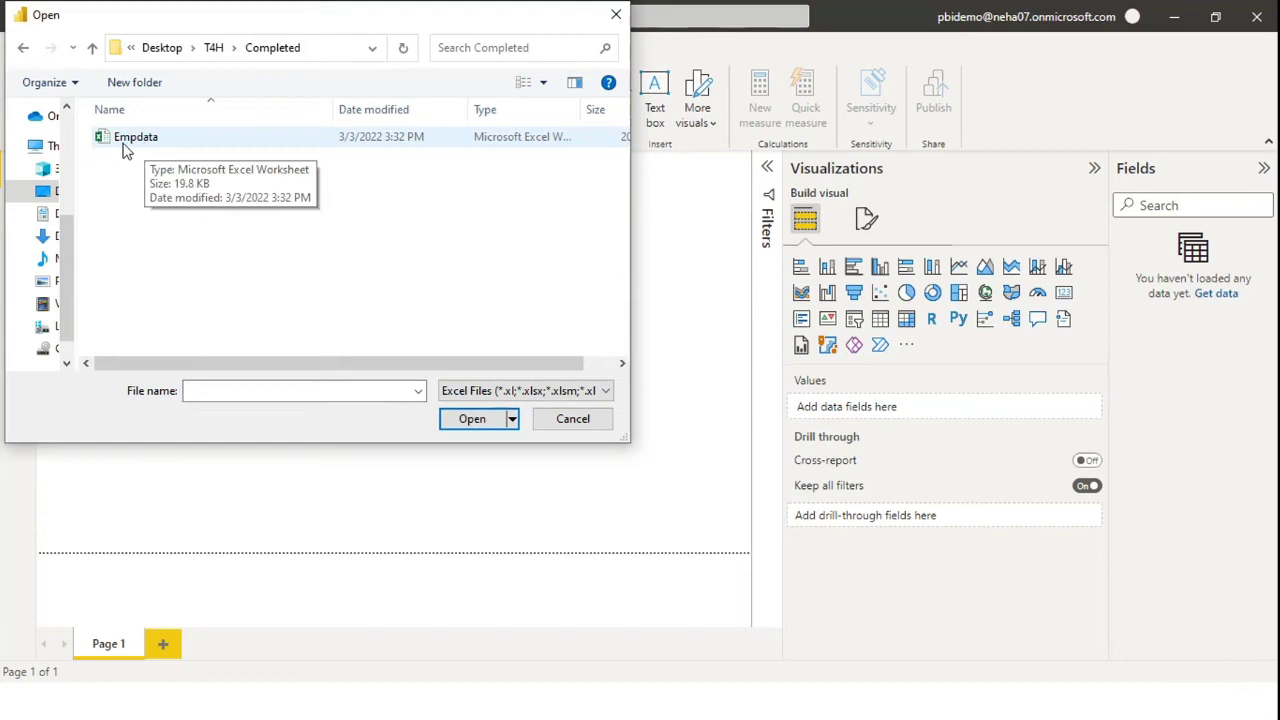
click(165, 143)
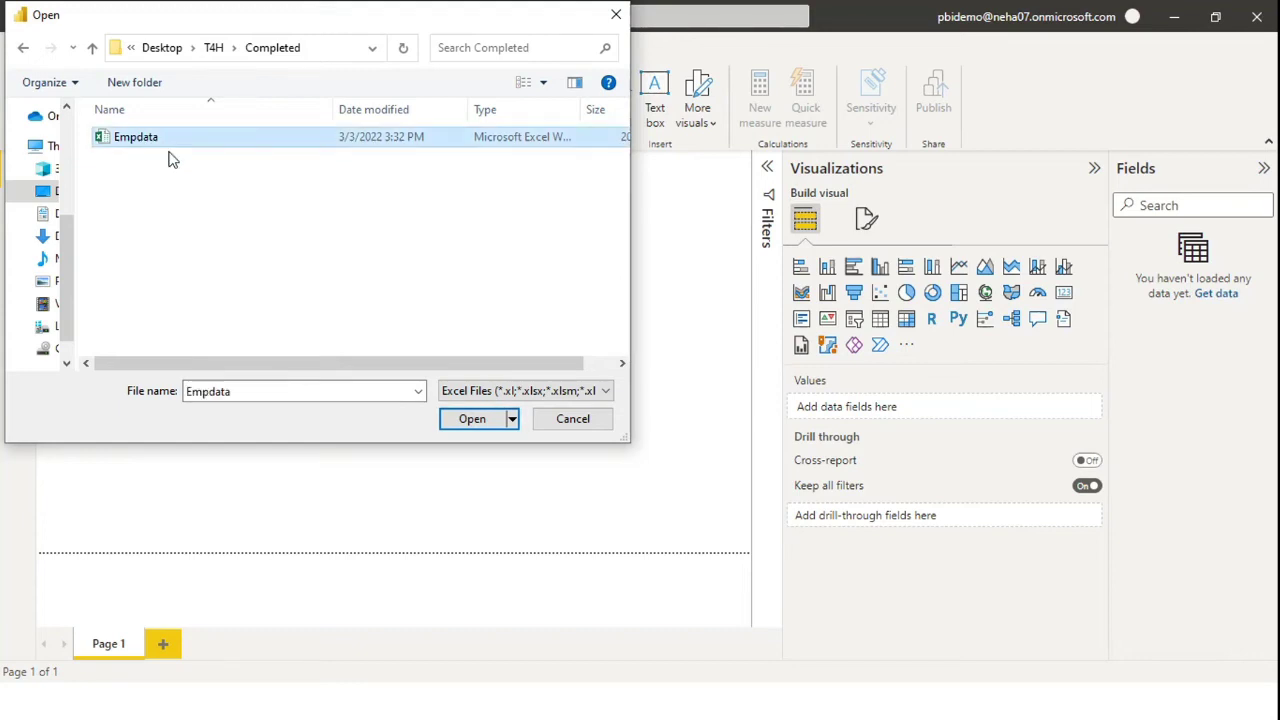
click(472, 420)
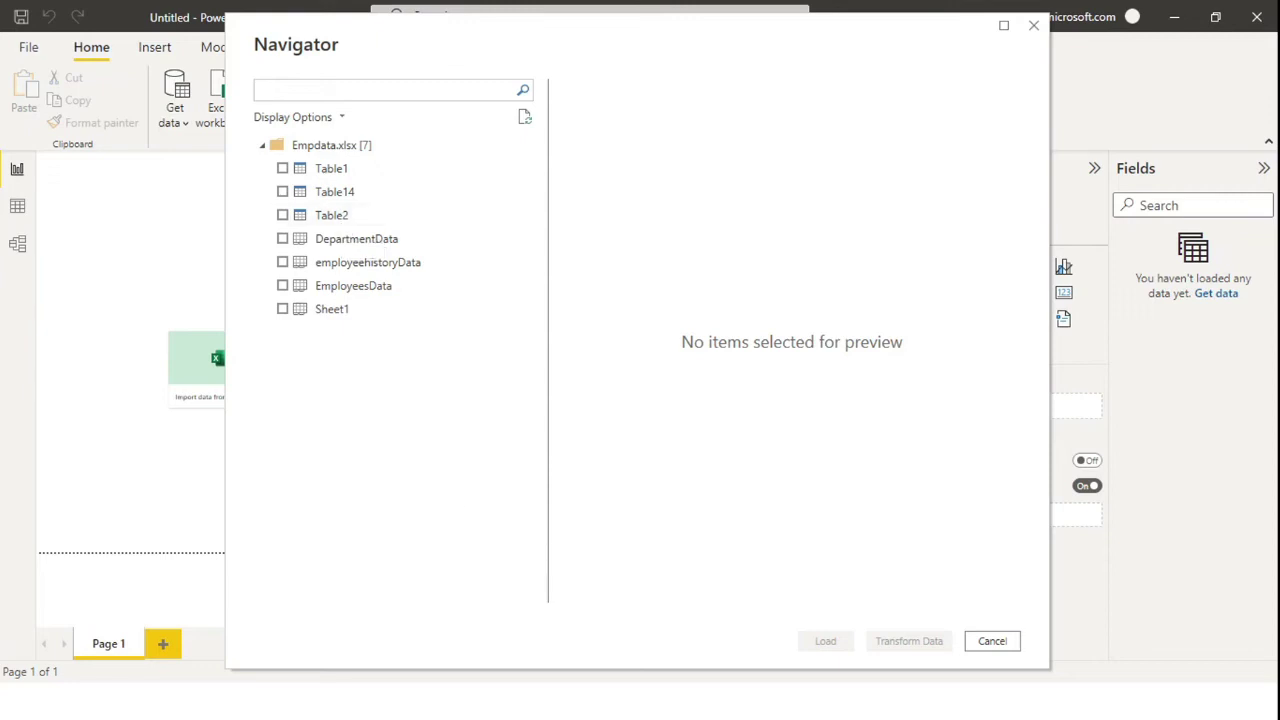
Start a new blank Microsoft Whiteboard and pick the black pen.
key(super)
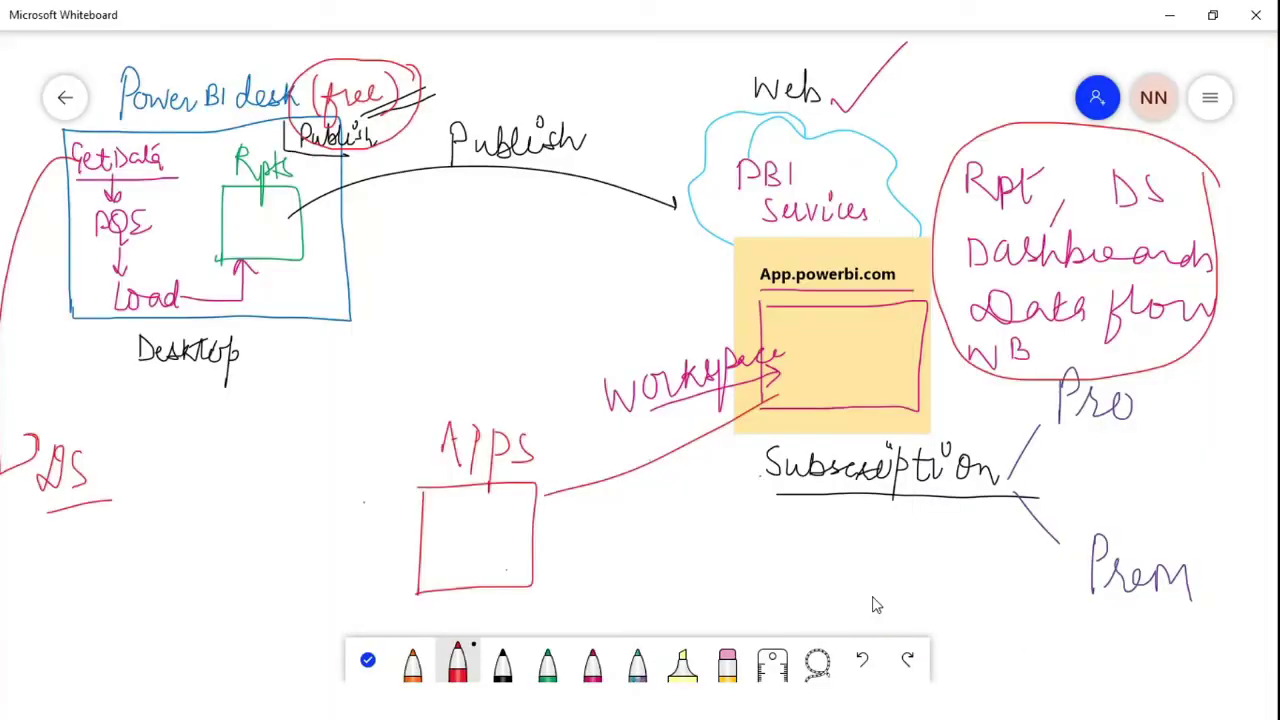
click(66, 98)
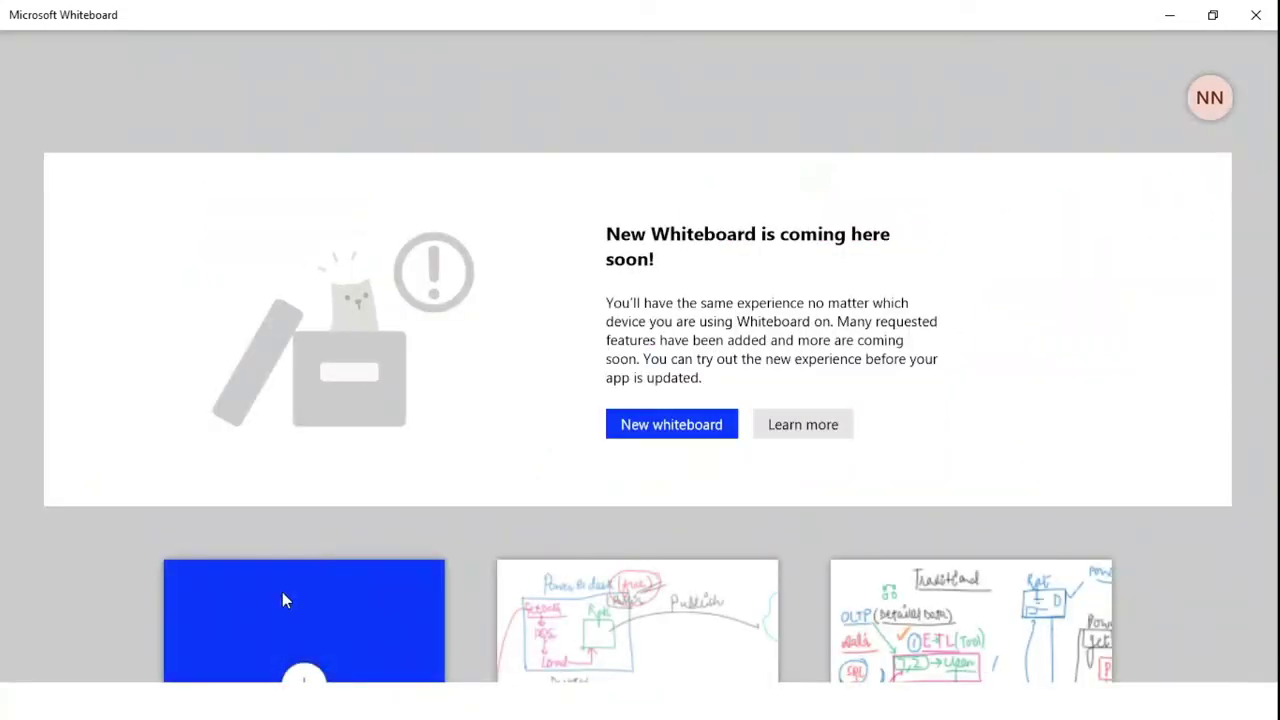
click(283, 596)
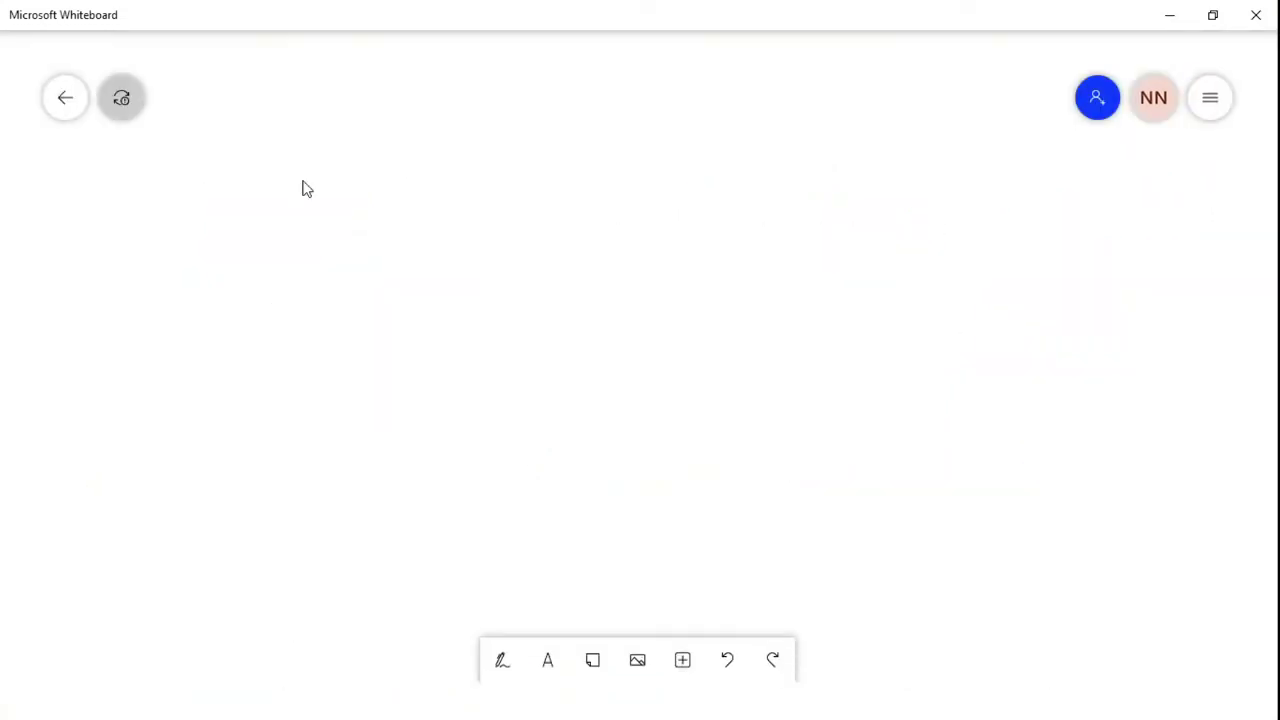
click(507, 676)
click(504, 672)
Sketch a large box with bottom tiles, an inner box and a rightward arrow.
drag(149, 99, 137, 268)
mouse_move(149, 97)
mouse_down()
mouse_move(436, 98)
mouse_move(454, 155)
mouse_move(458, 280)
mouse_move(139, 283)
mouse_move(134, 255)
mouse_move(168, 256)
mouse_move(169, 284)
mouse_move(201, 278)
mouse_up()
mouse_move(222, 258)
mouse_down()
mouse_move(222, 286)
mouse_move(291, 257)
mouse_move(293, 288)
mouse_up()
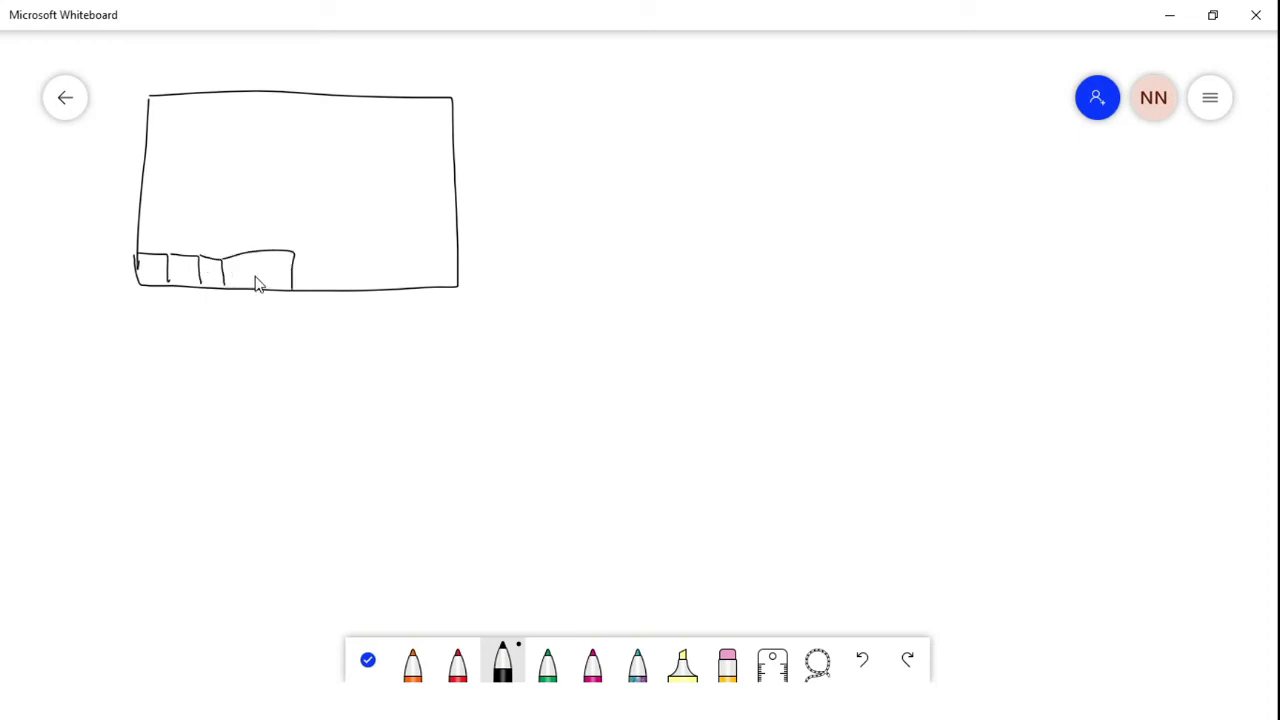
drag(250, 266, 246, 285)
mouse_move(257, 266)
mouse_down()
mouse_move(257, 286)
mouse_move(206, 290)
mouse_move(213, 275)
mouse_move(306, 264)
mouse_up()
drag(175, 124, 176, 213)
mouse_move(173, 118)
mouse_down()
mouse_move(397, 127)
mouse_move(405, 213)
mouse_move(178, 227)
mouse_up()
mouse_move(358, 184)
mouse_down()
mouse_move(541, 179)
mouse_move(548, 190)
mouse_up()
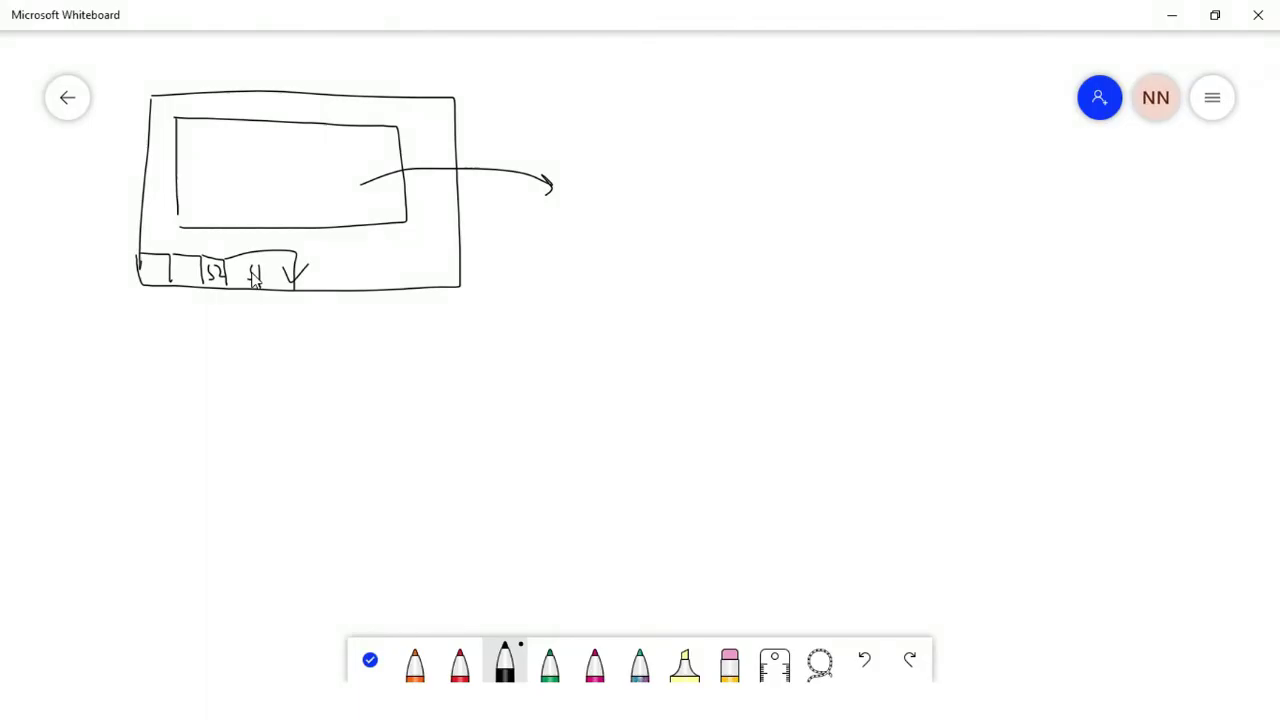
Back in Power BI, preview DepartmentData, employeehistoryData and EmployeesData in the Navigator.
key(alt+Tab)
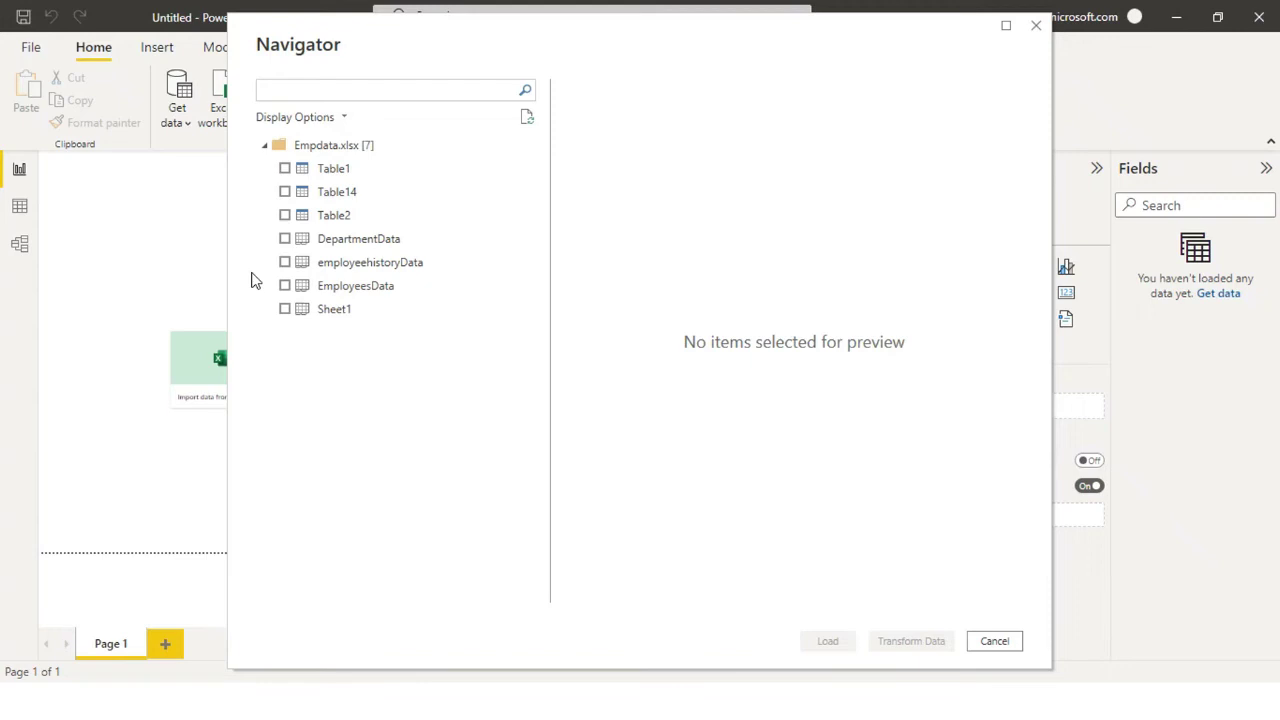
click(399, 242)
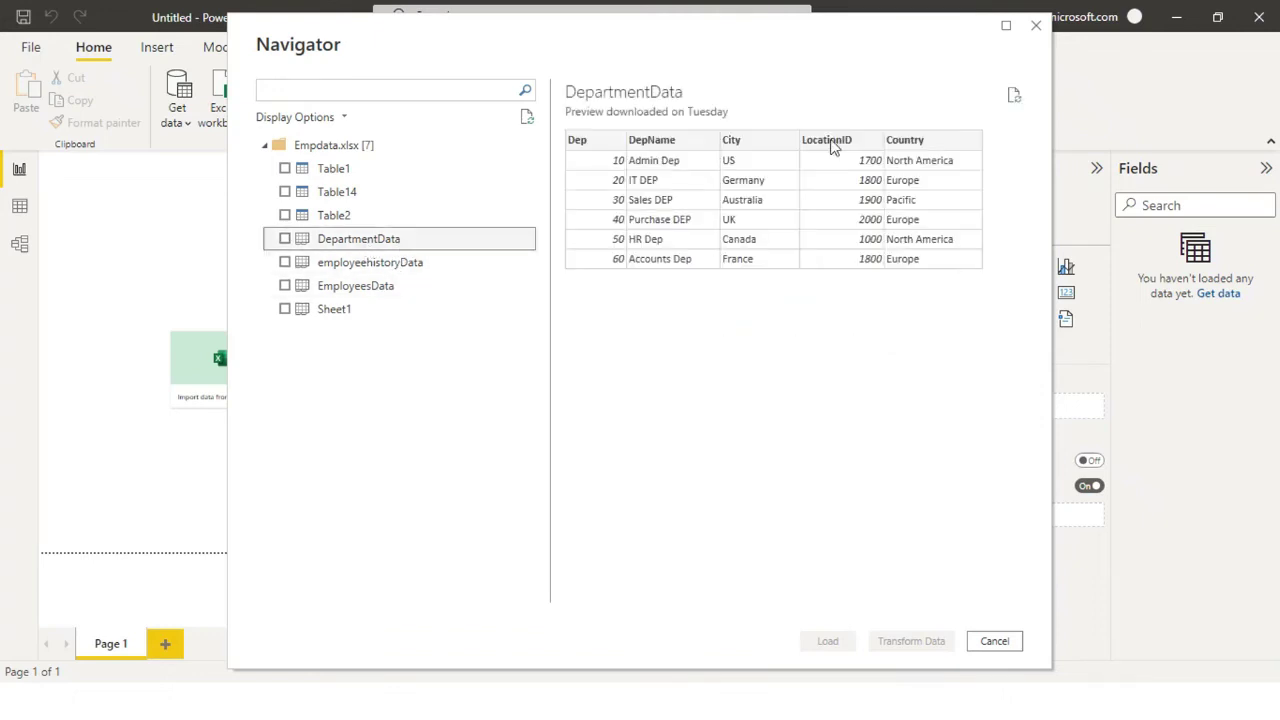
click(405, 273)
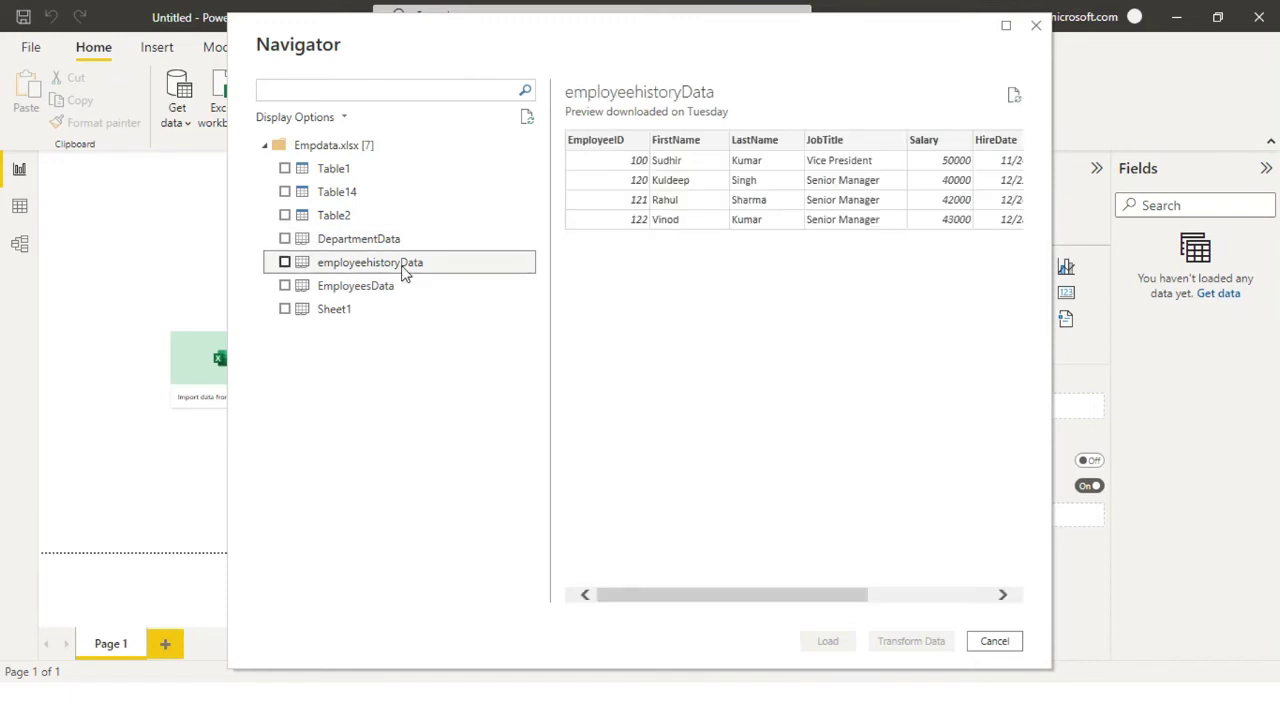
click(396, 290)
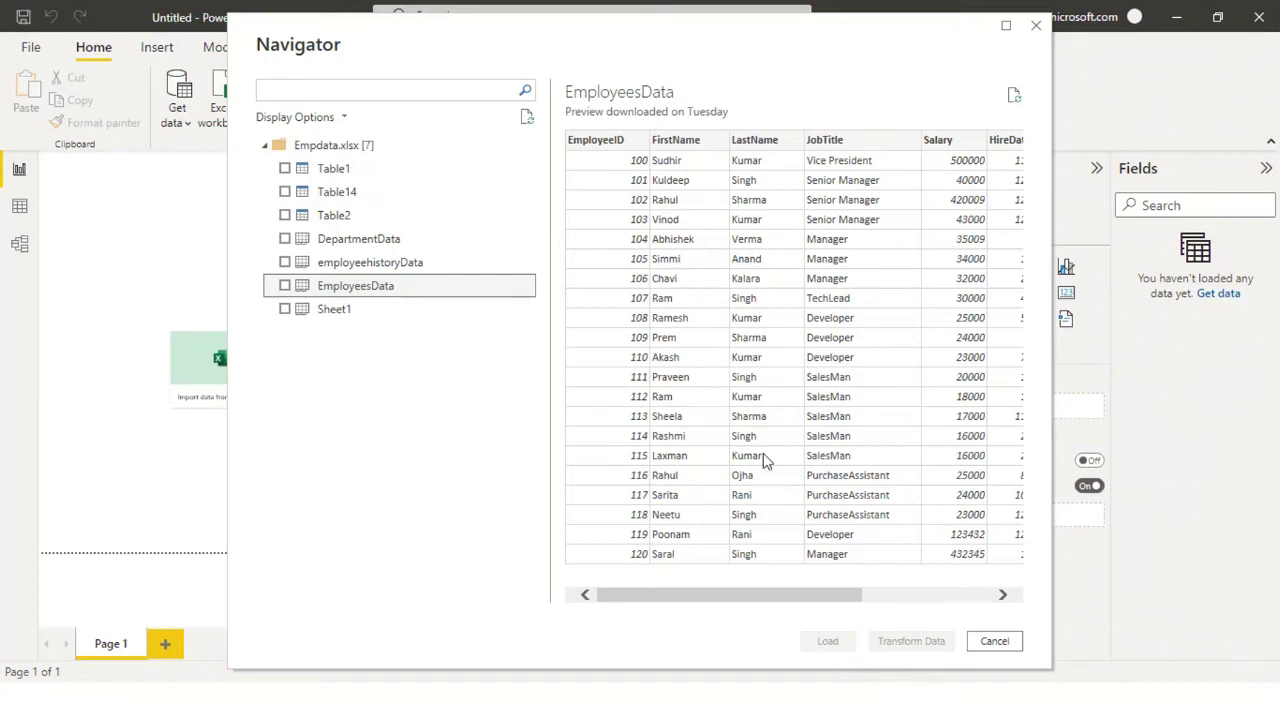
click(360, 240)
click(362, 264)
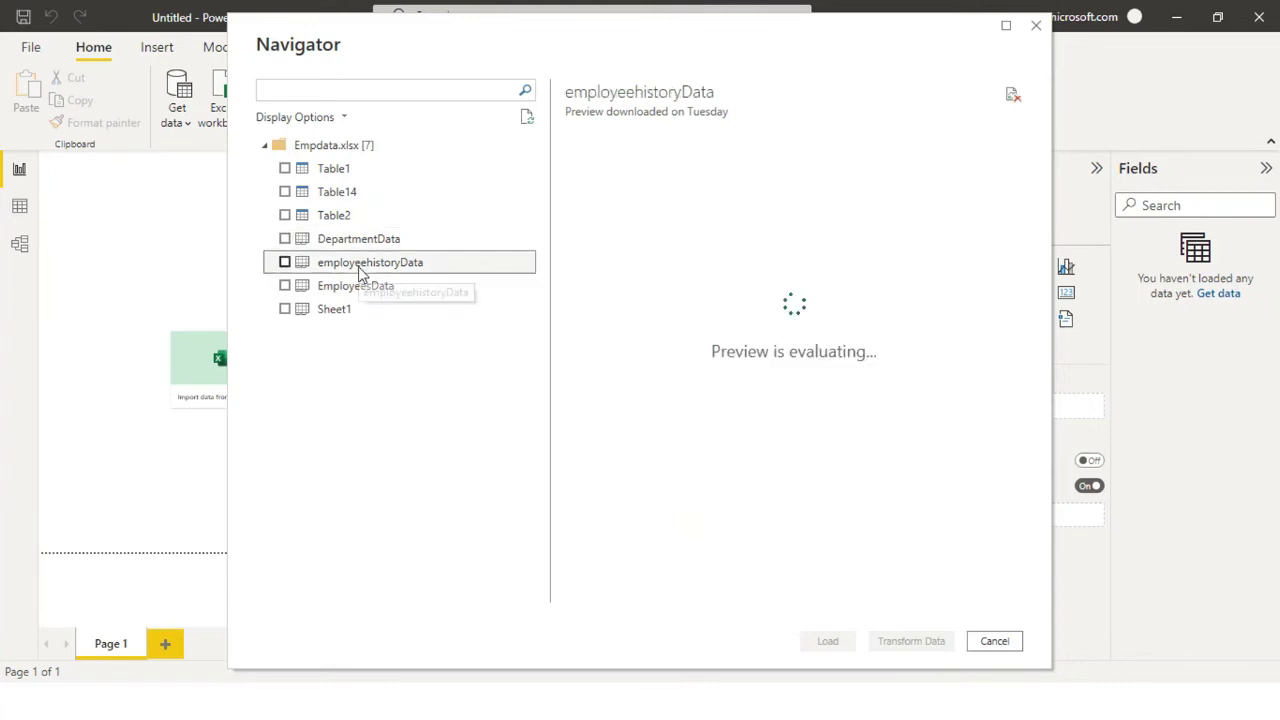
Check EmployeesData and DepartmentData and load both tables.
click(285, 286)
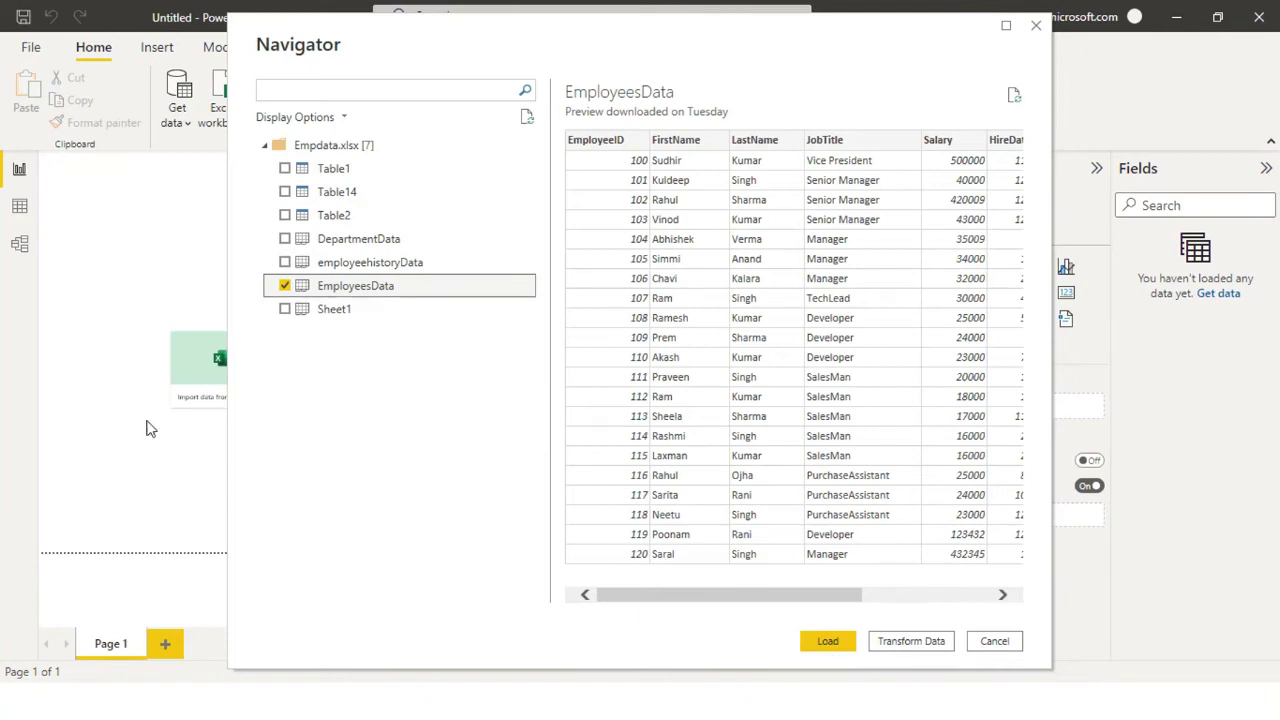
click(285, 239)
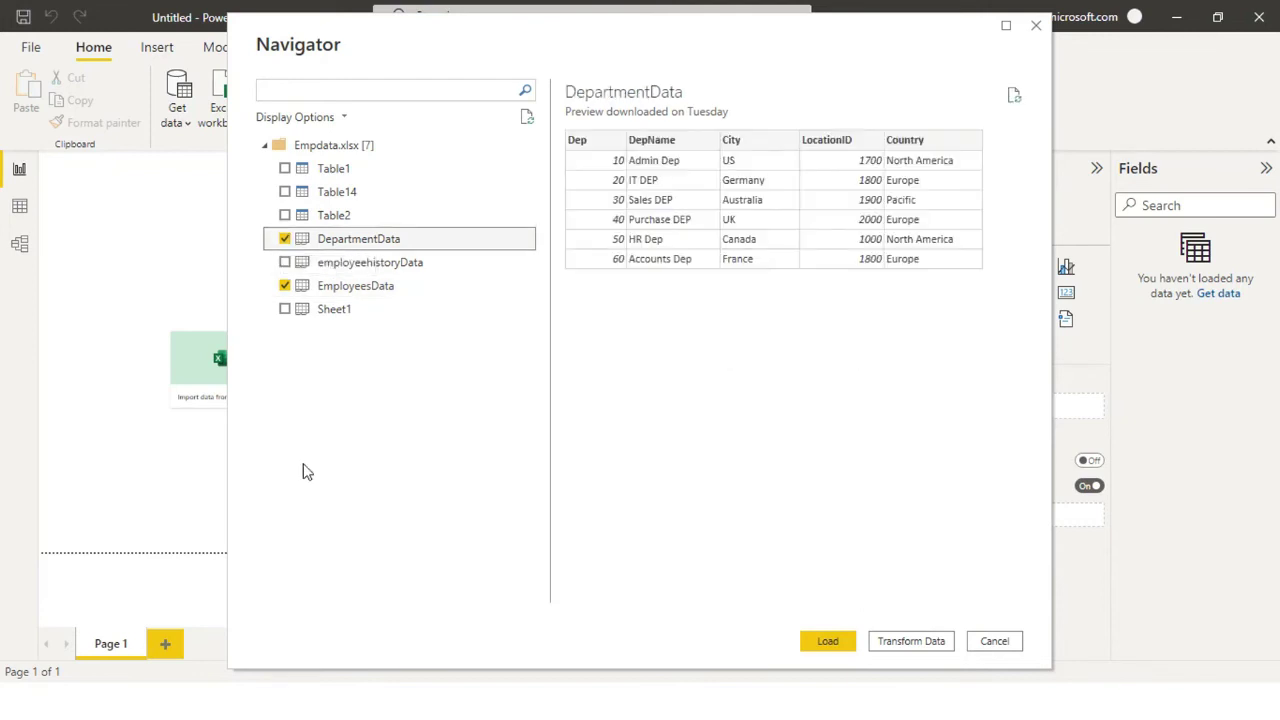
click(829, 641)
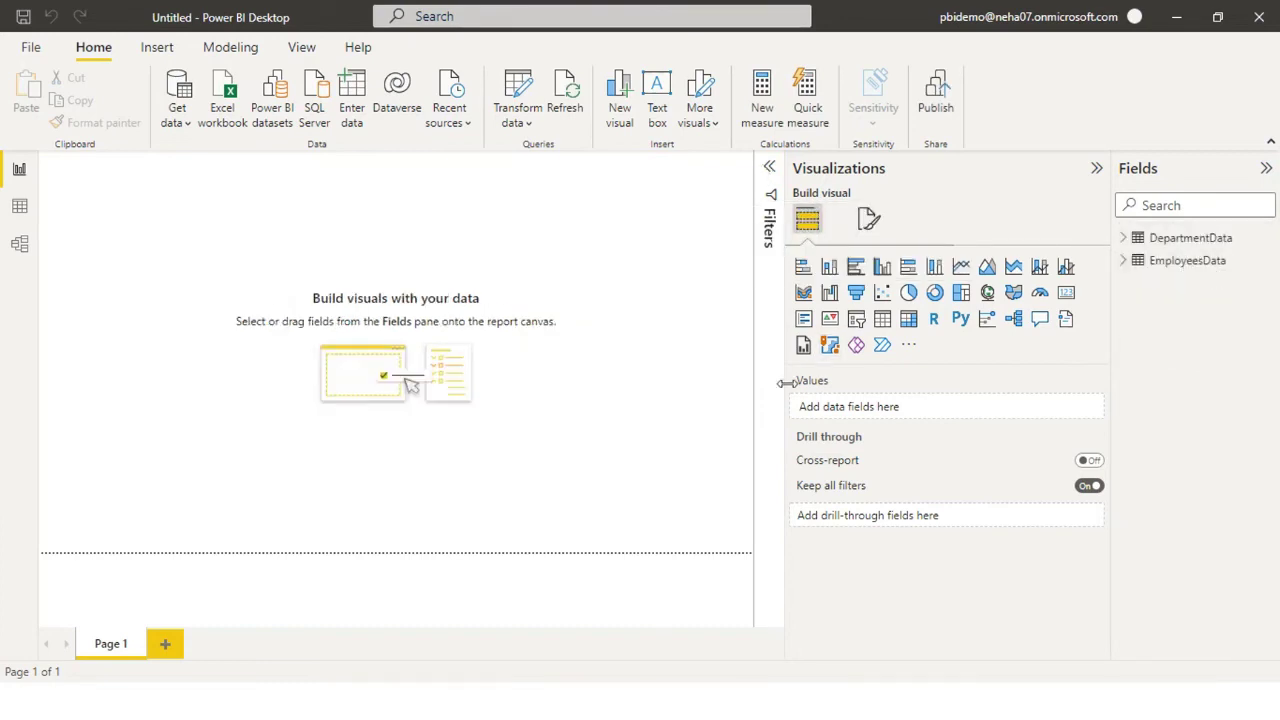
Drag the Visualizations pane edge right to narrow it and widen the canvas.
drag(786, 402, 923, 389)
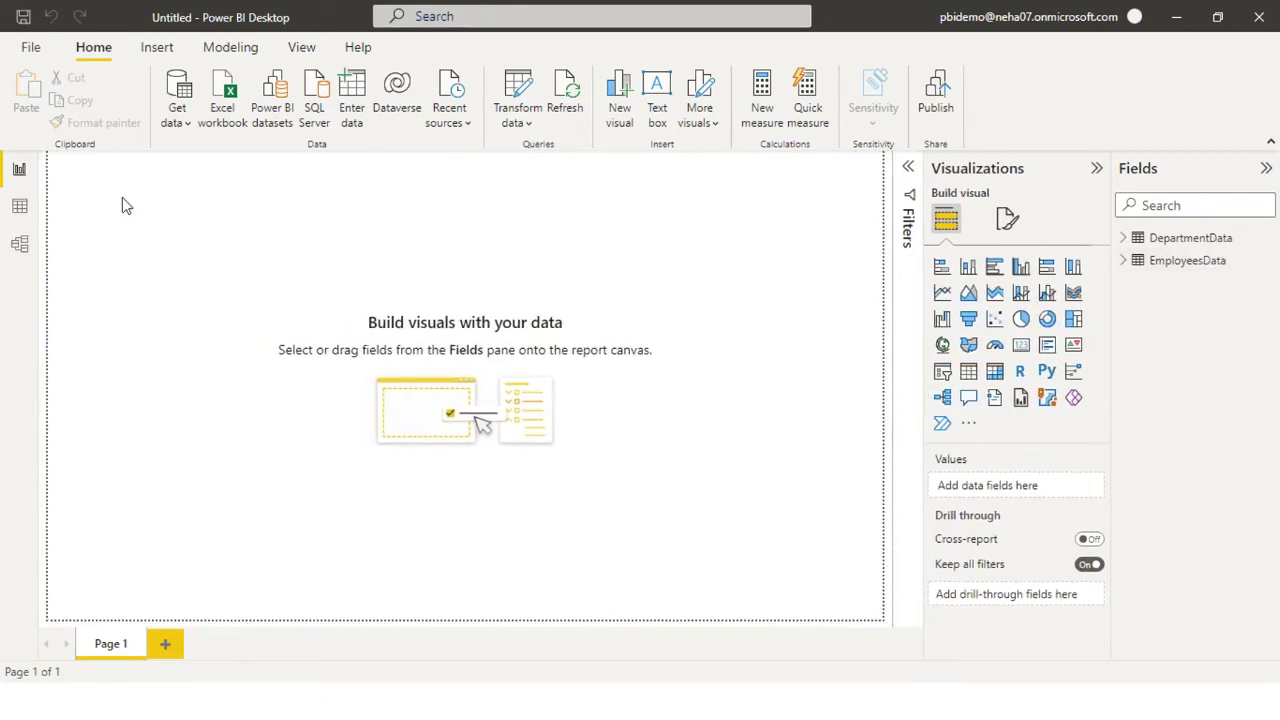
click(22, 212)
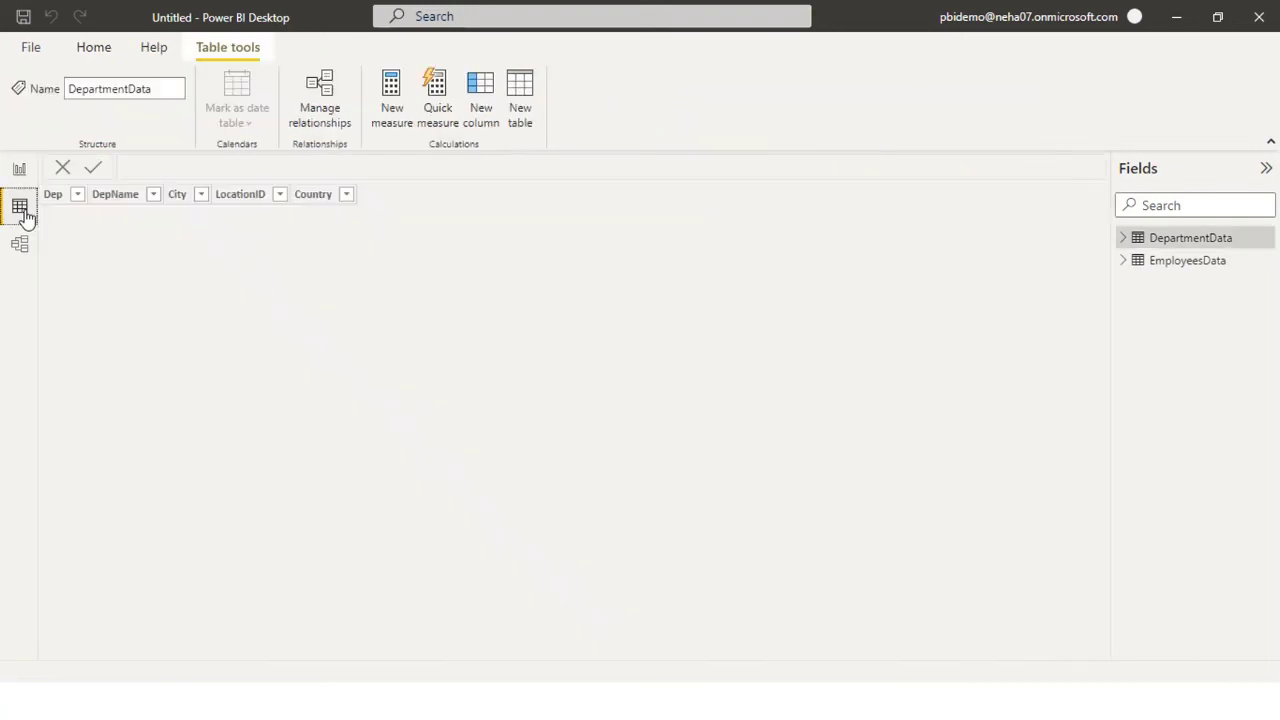
click(1170, 242)
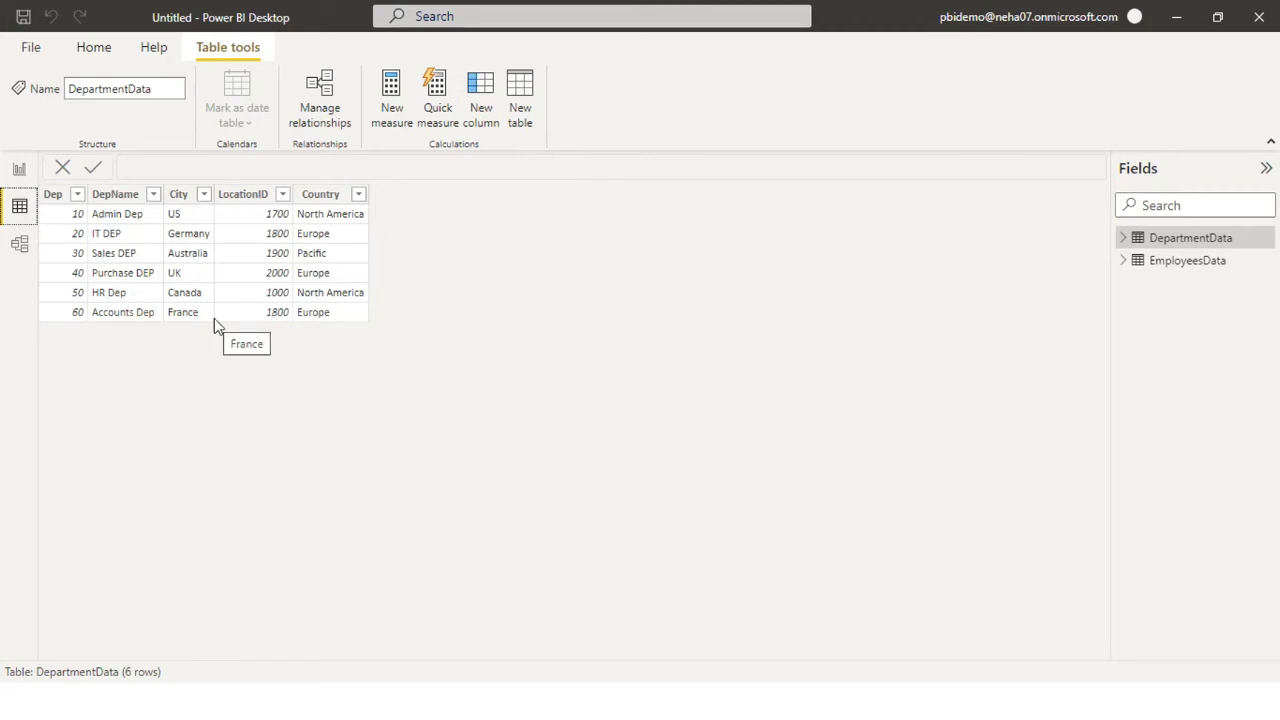
click(1206, 262)
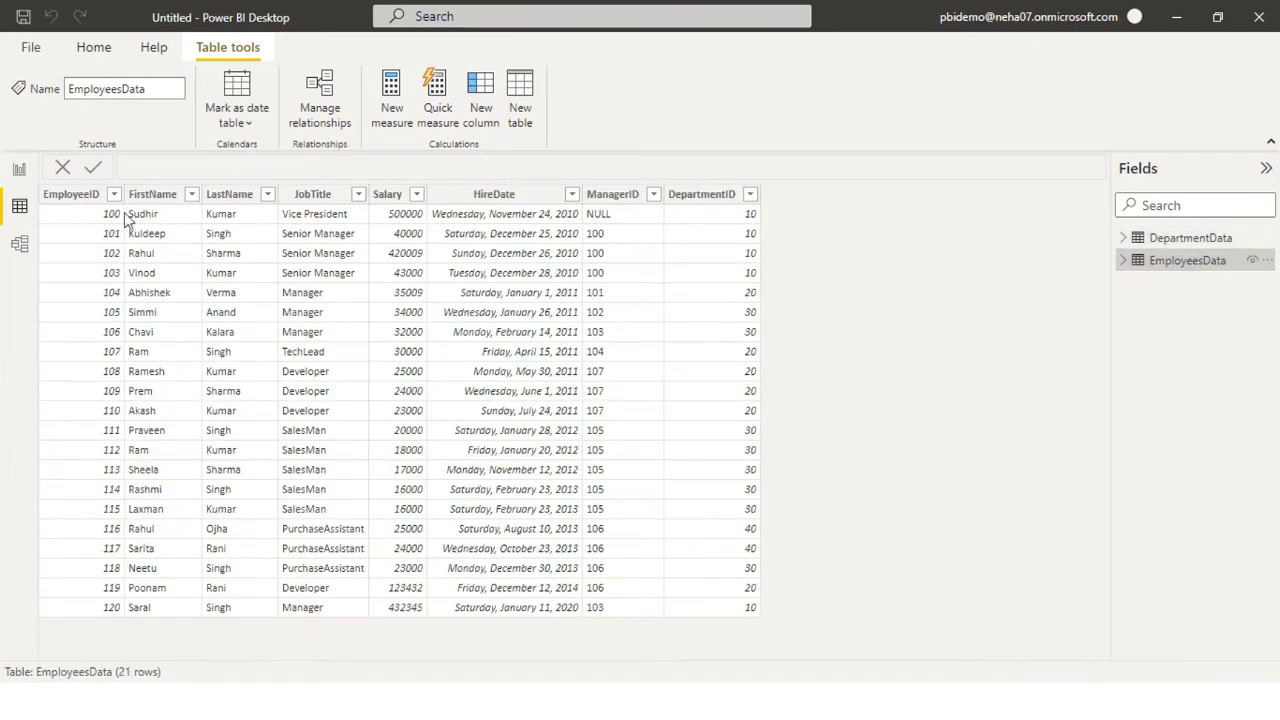
click(19, 247)
drag(277, 277, 234, 223)
drag(643, 249, 516, 358)
click(217, 243)
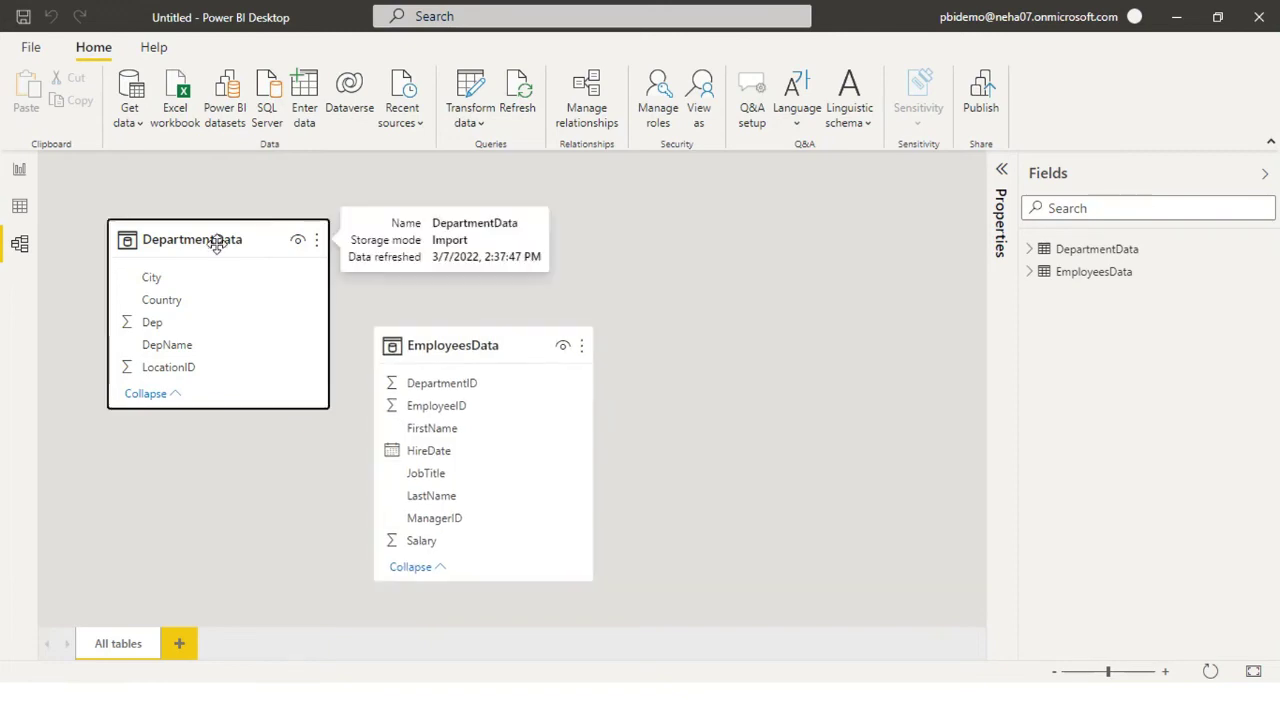
click(465, 345)
click(222, 225)
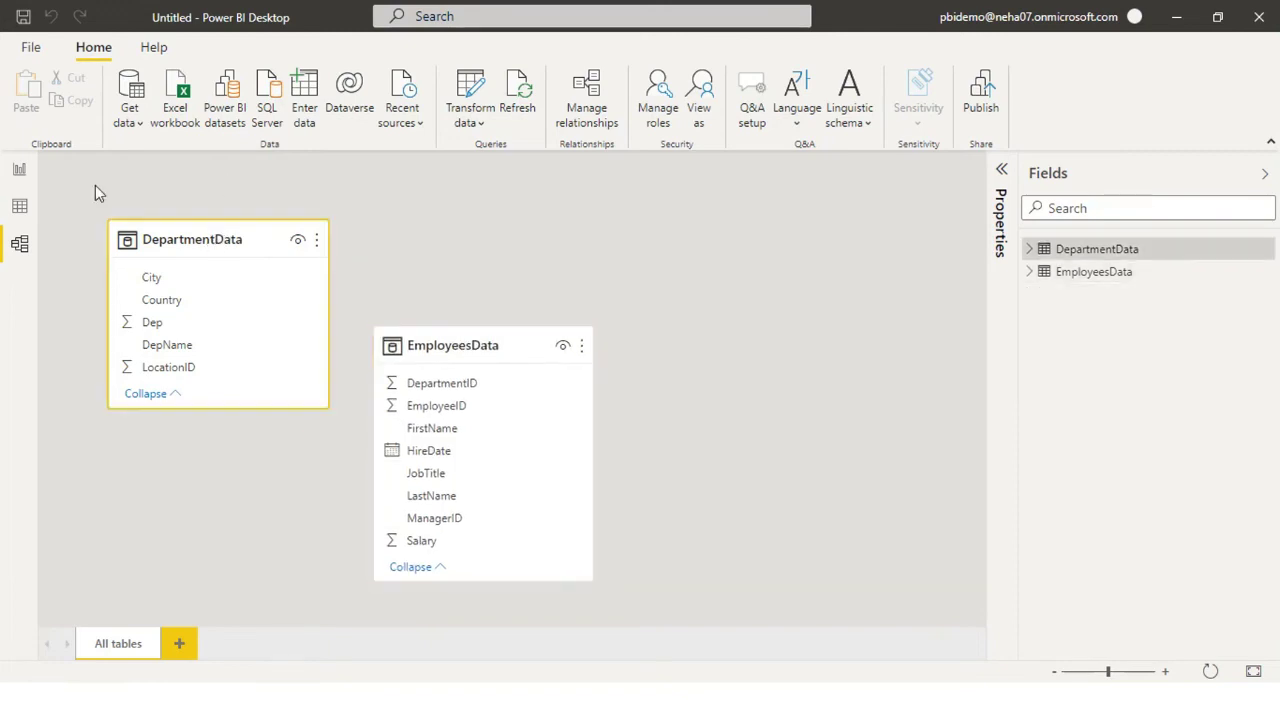
click(19, 172)
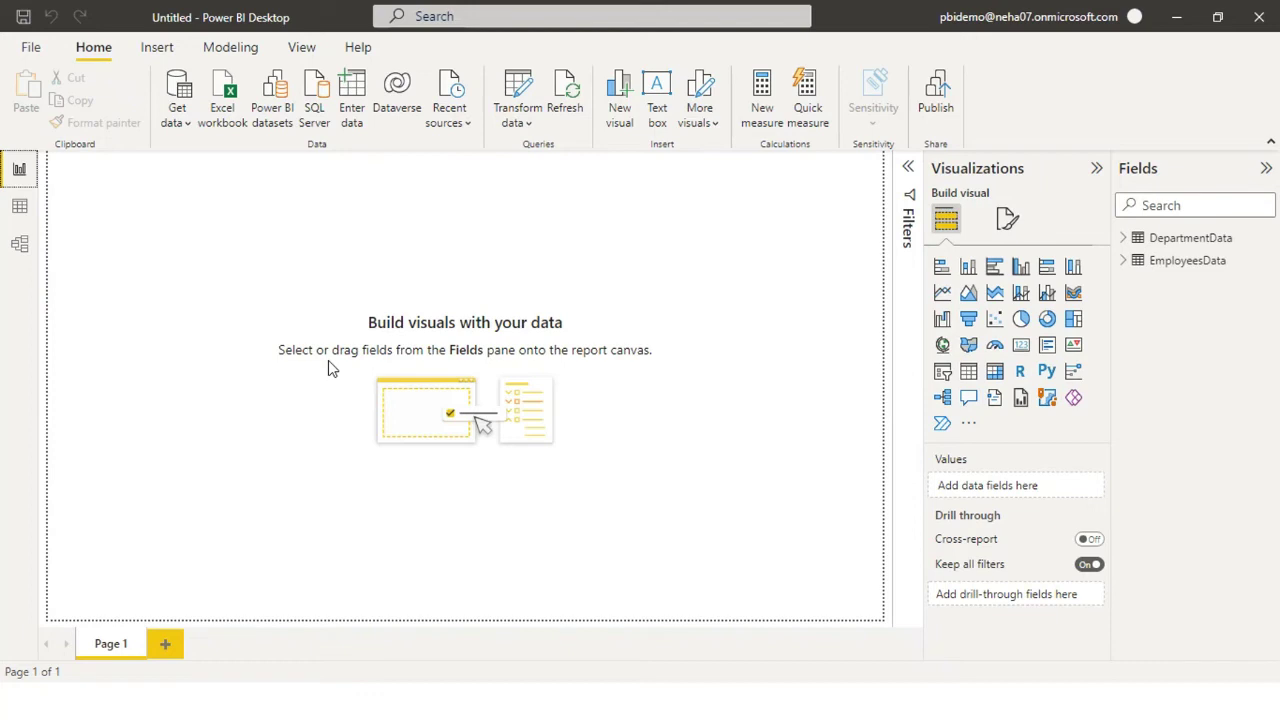
Bring Chrome forward and search Google in a new tab for 'covid 19 status in india'.
key(super)
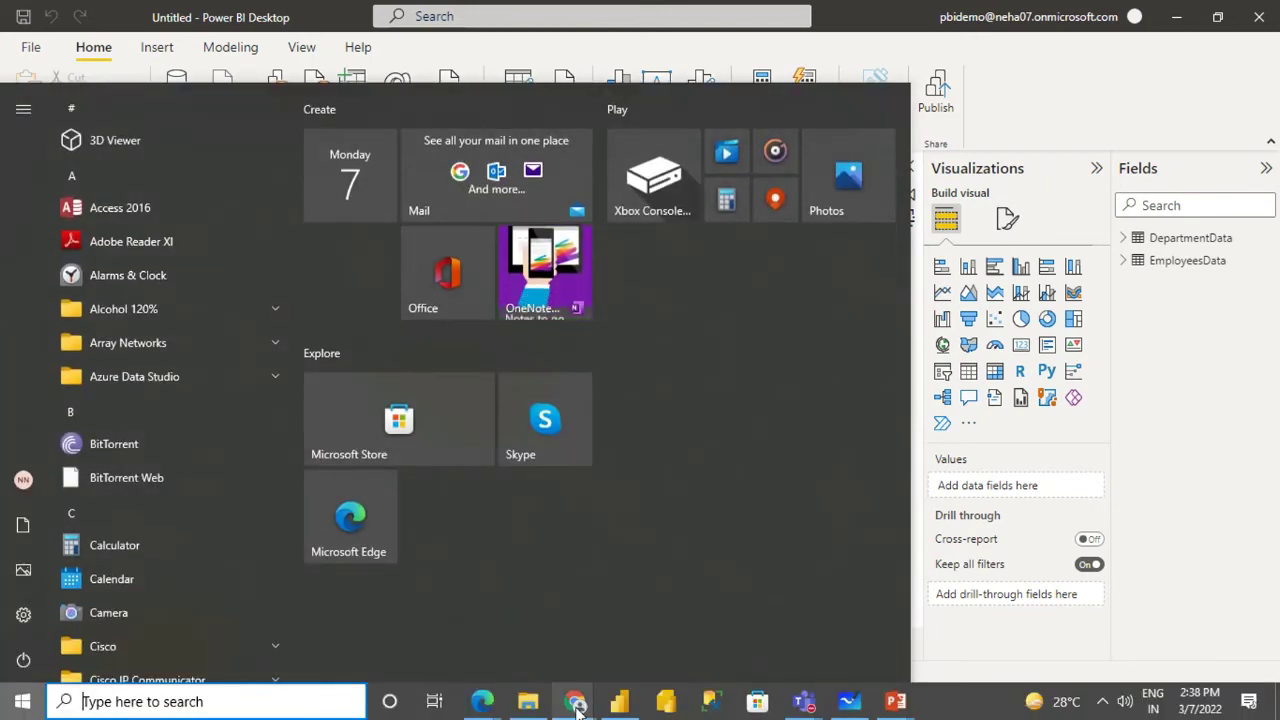
mouse_move(575, 705)
click(646, 675)
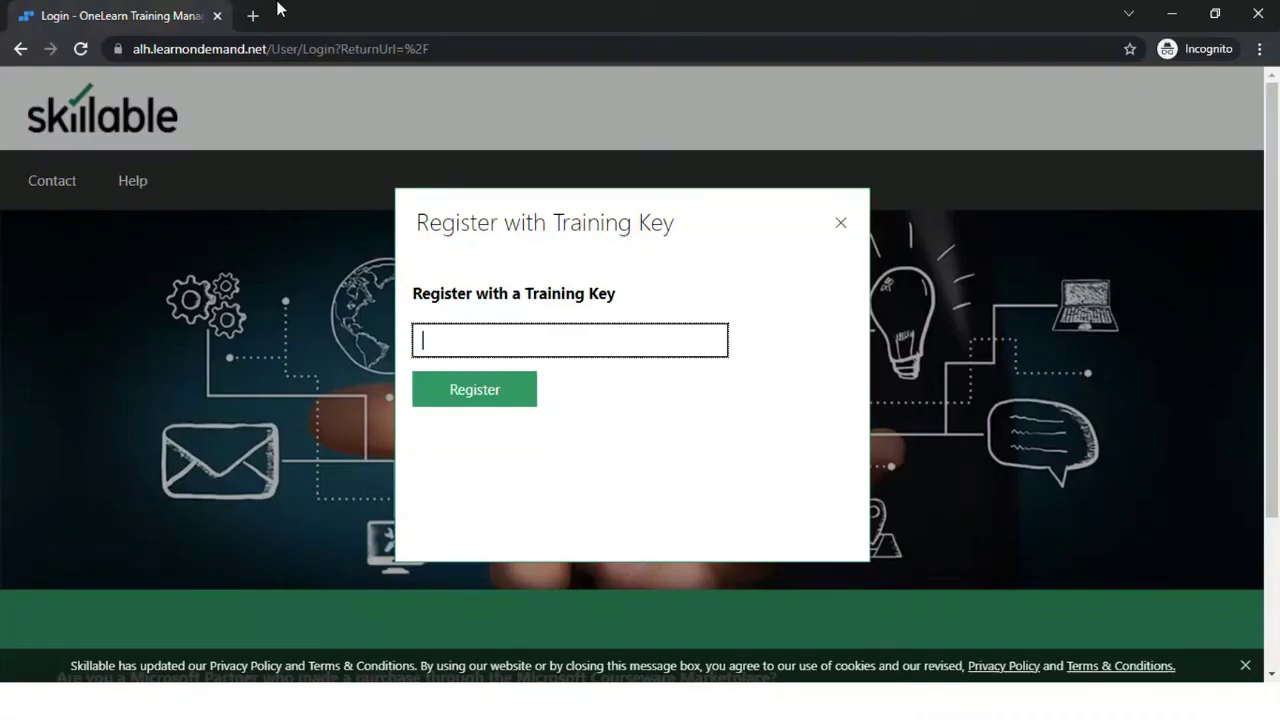
click(252, 15)
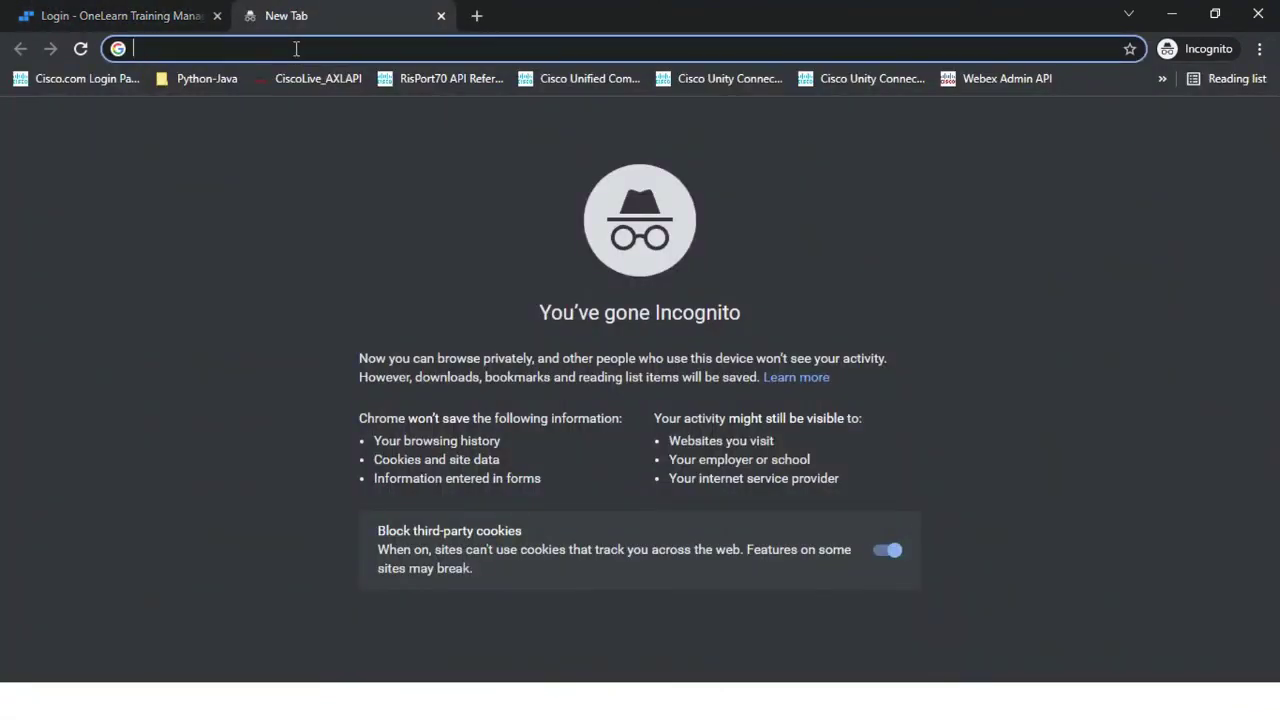
text(covid 1)
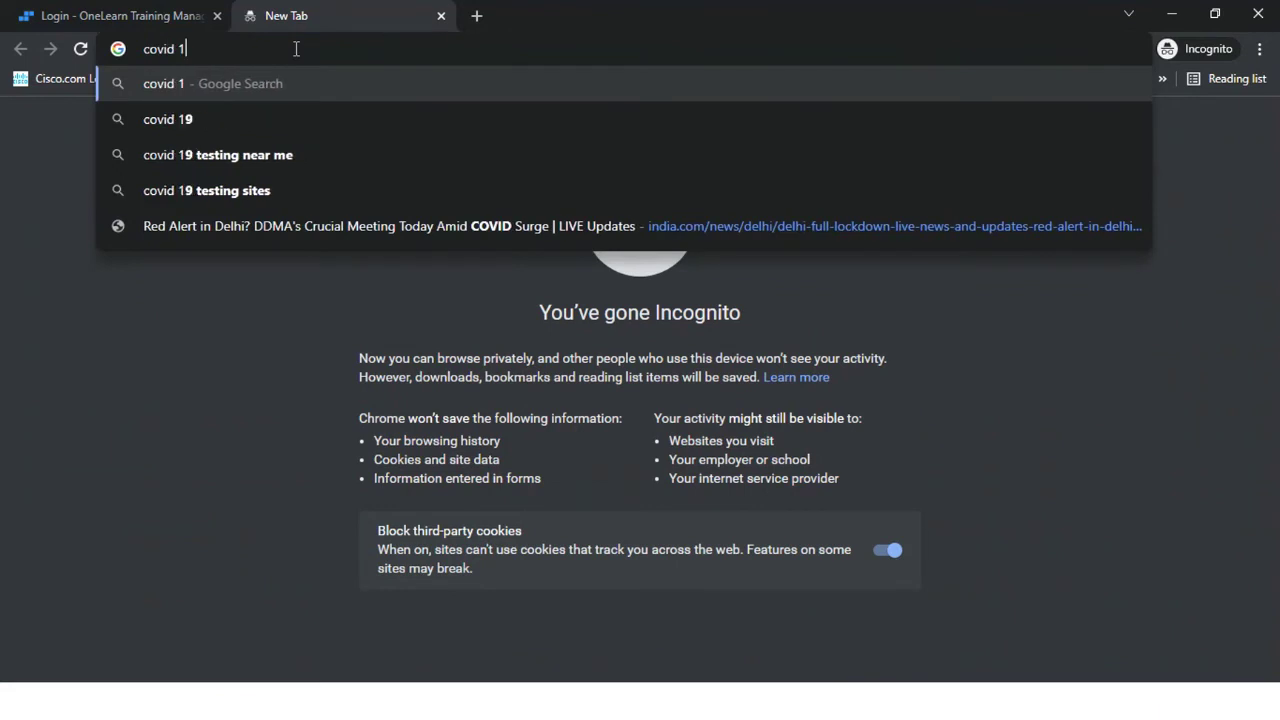
text(9 )
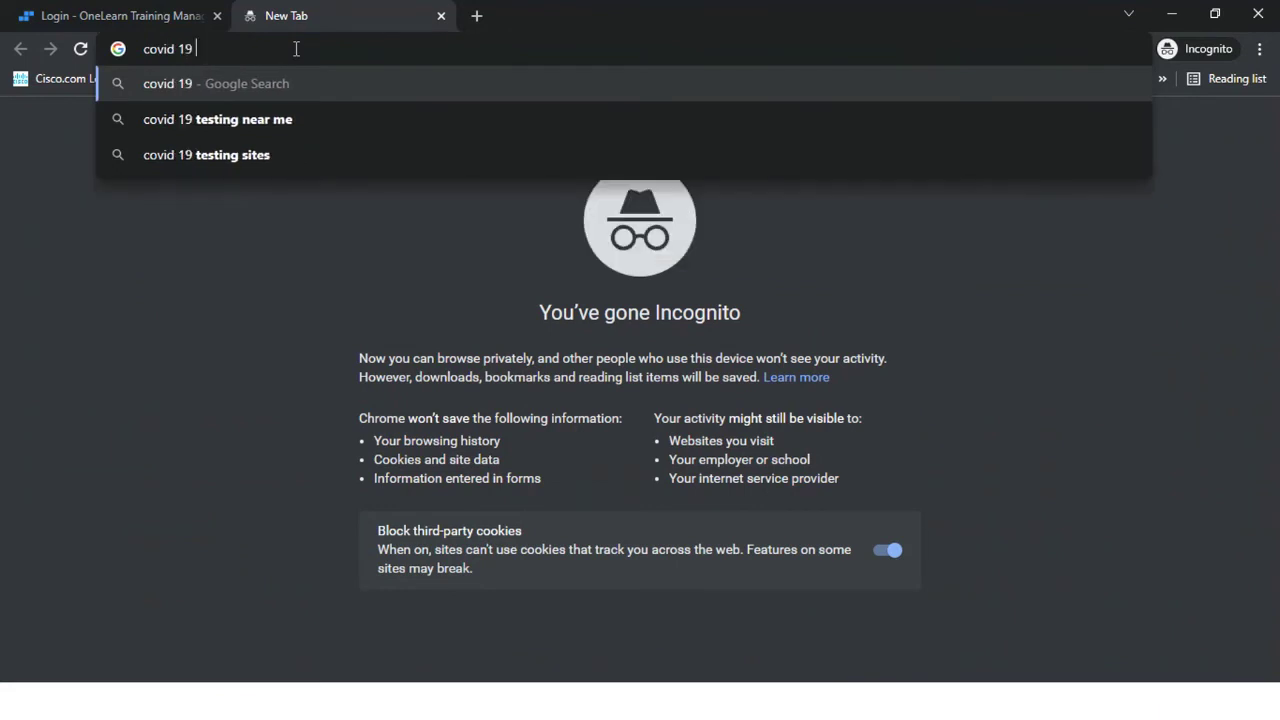
text(stat)
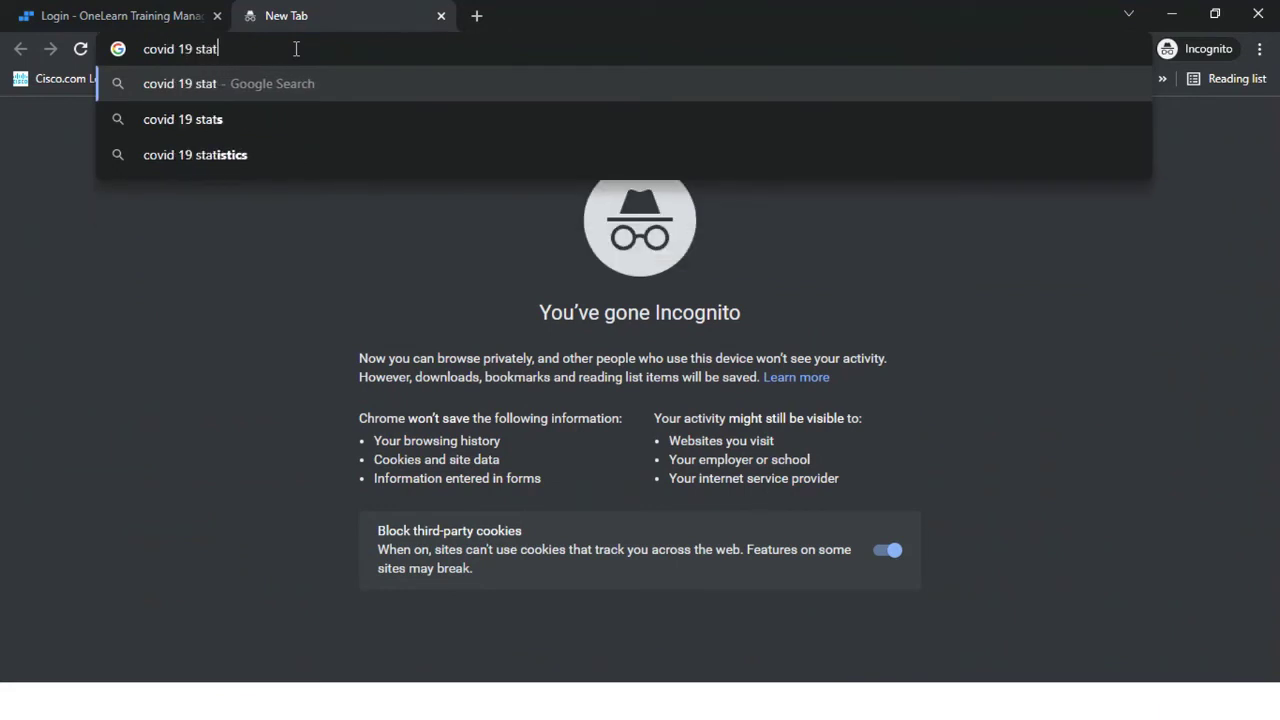
text(us in india)
key(Return)
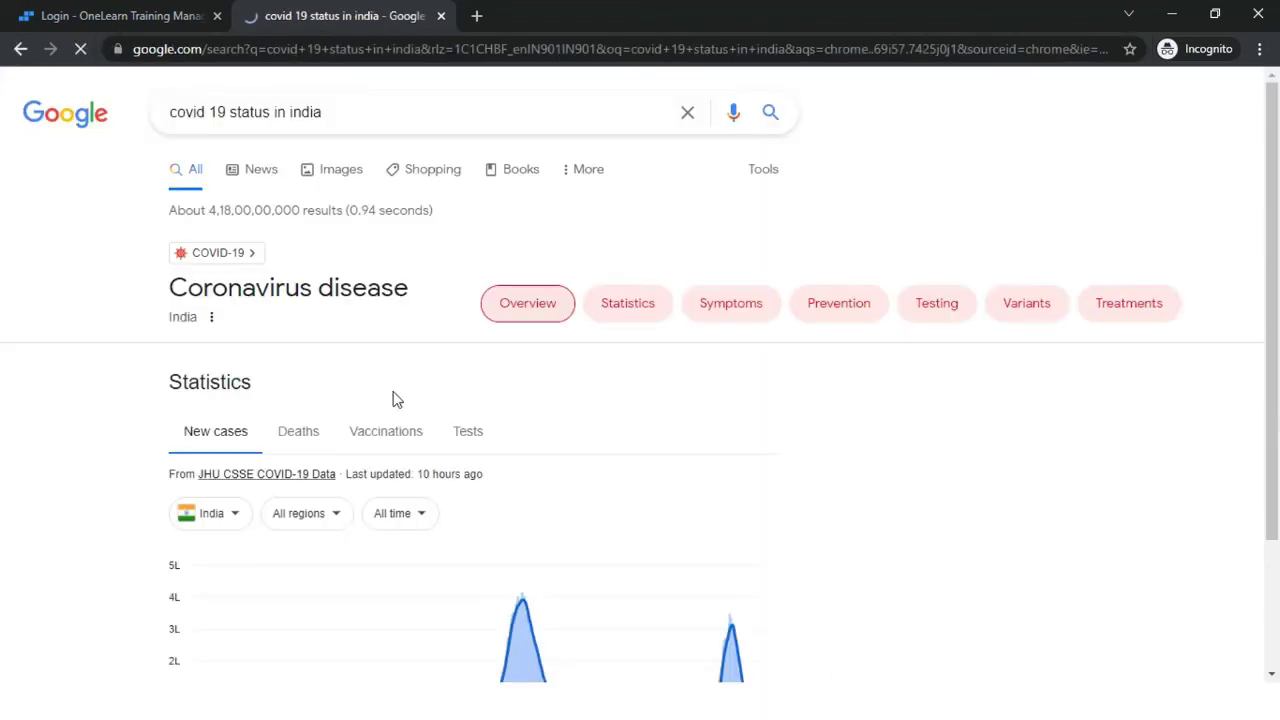
Open the MoHFW | Home search result in a new tab.
scroll(447, 510, down, 2)
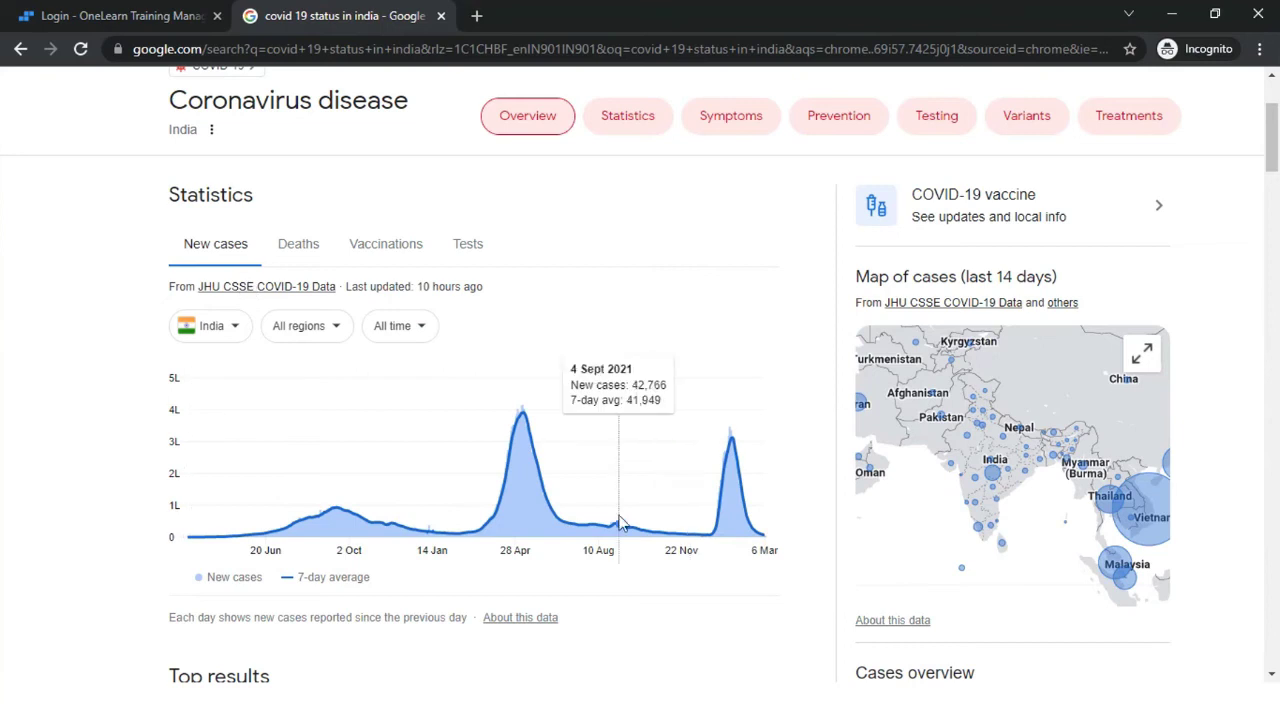
scroll(620, 523, down, 3)
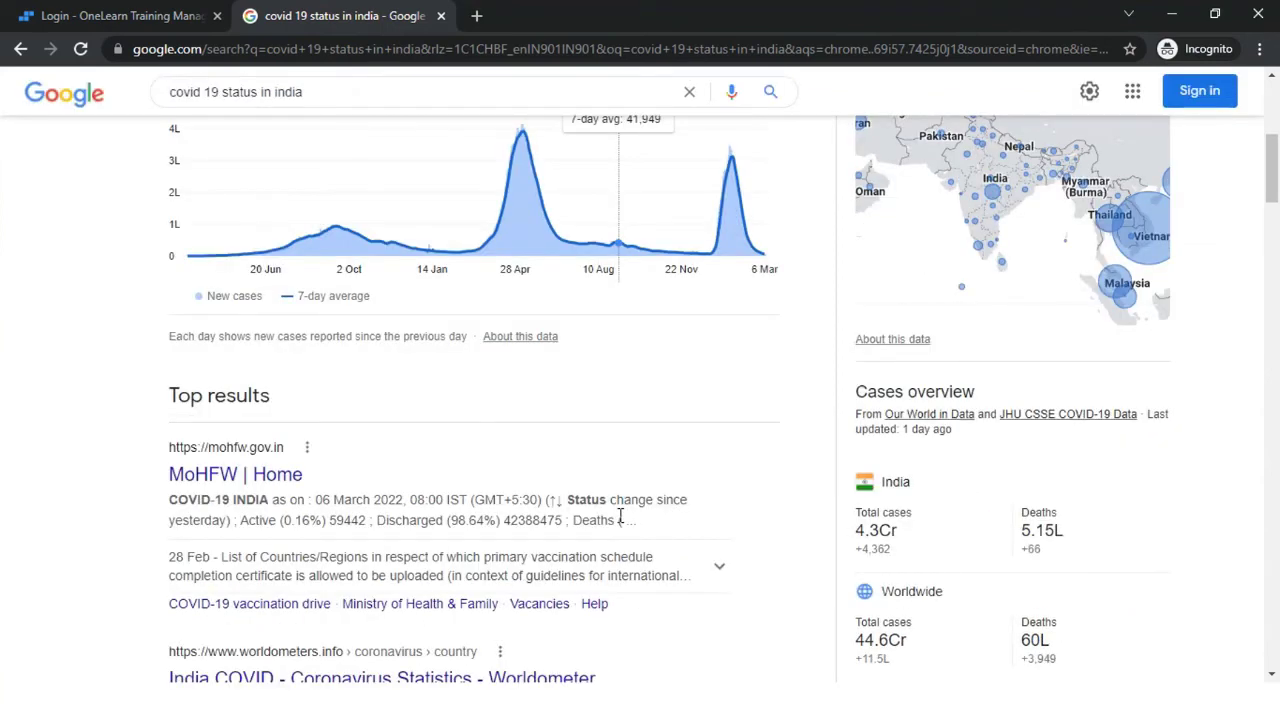
scroll(620, 516, down, 1)
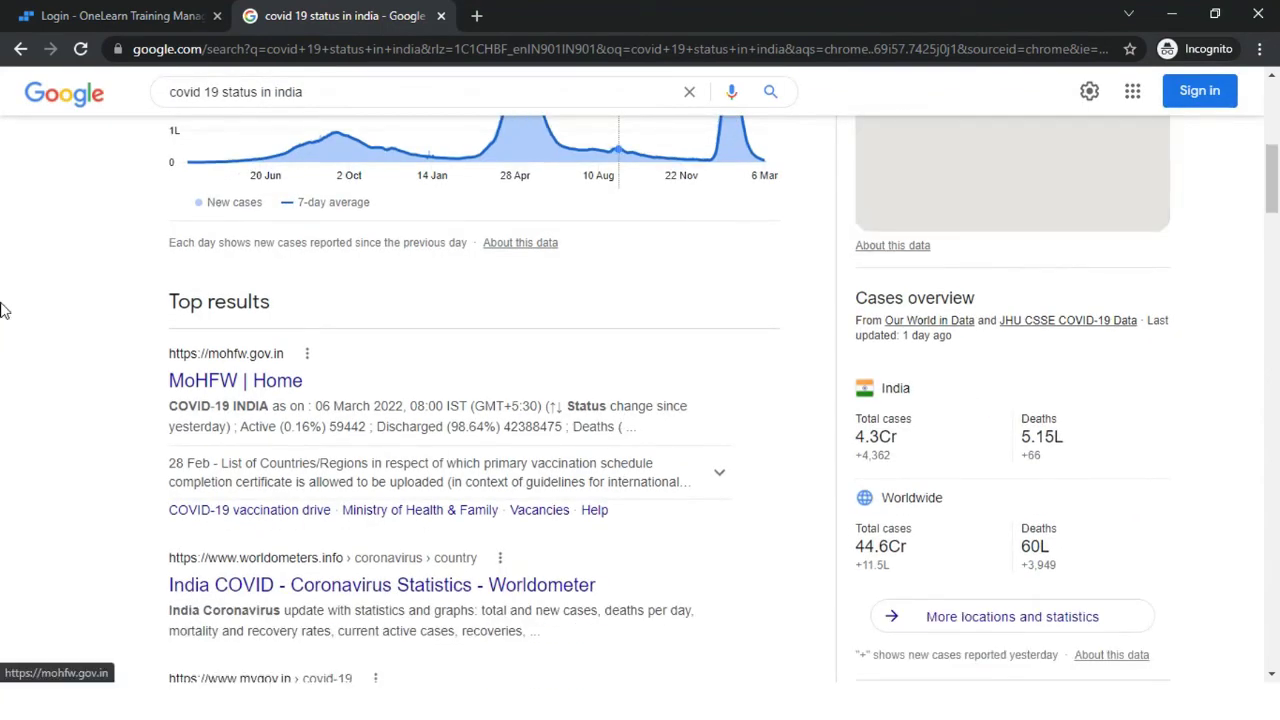
right_click(228, 390)
click(572, 14)
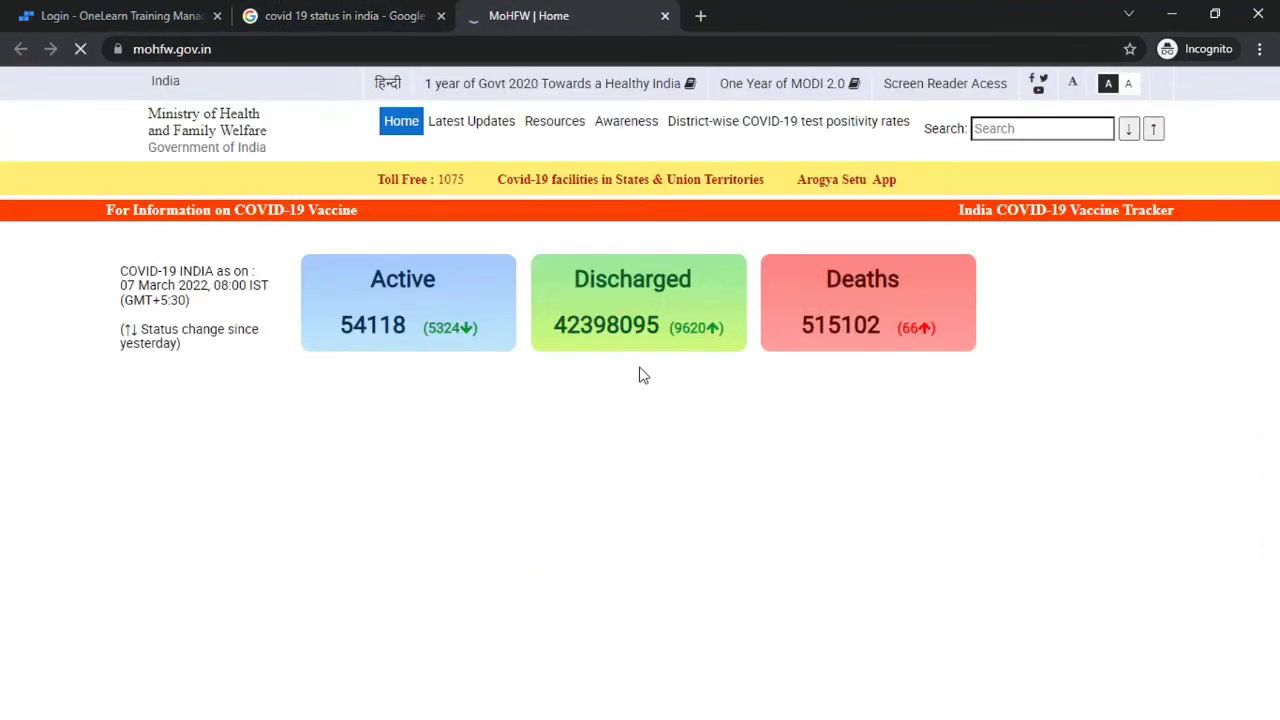
Scroll the MoHFW home page and open the list-of-countries PDF update.
scroll(641, 370, down, 4)
scroll(641, 367, down, 6)
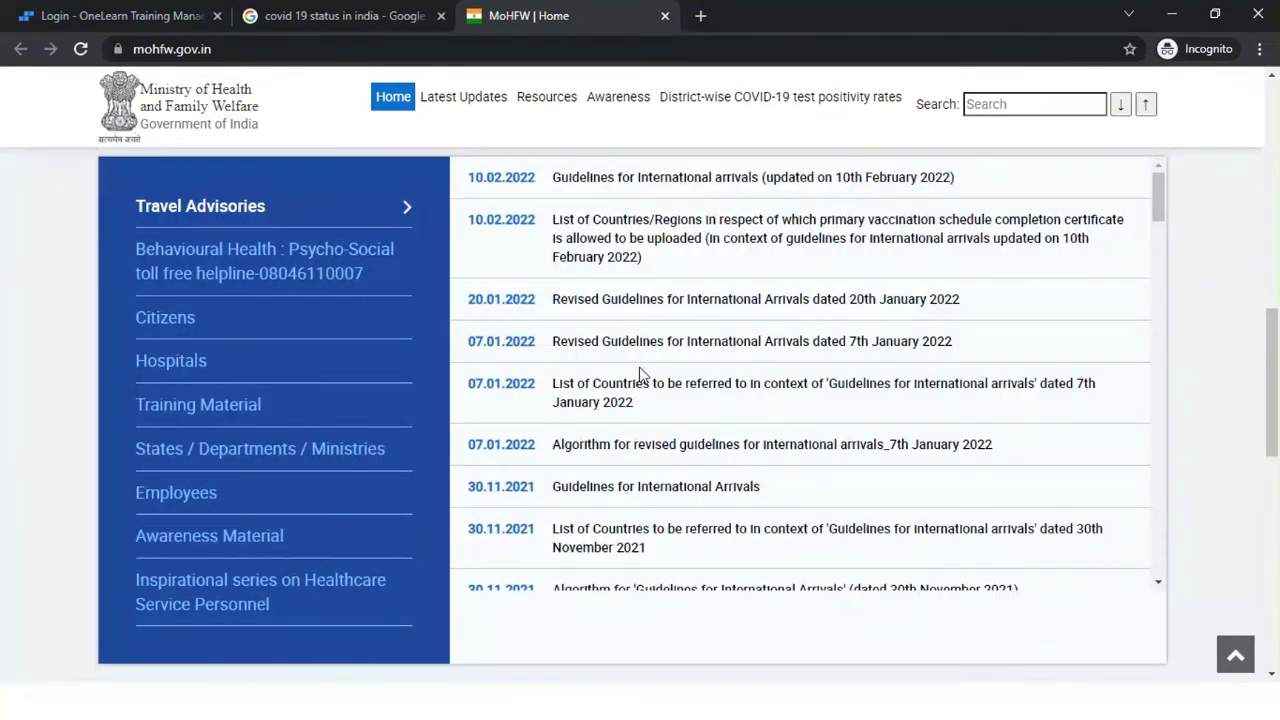
scroll(641, 374, down, 1)
scroll(641, 374, down, 5)
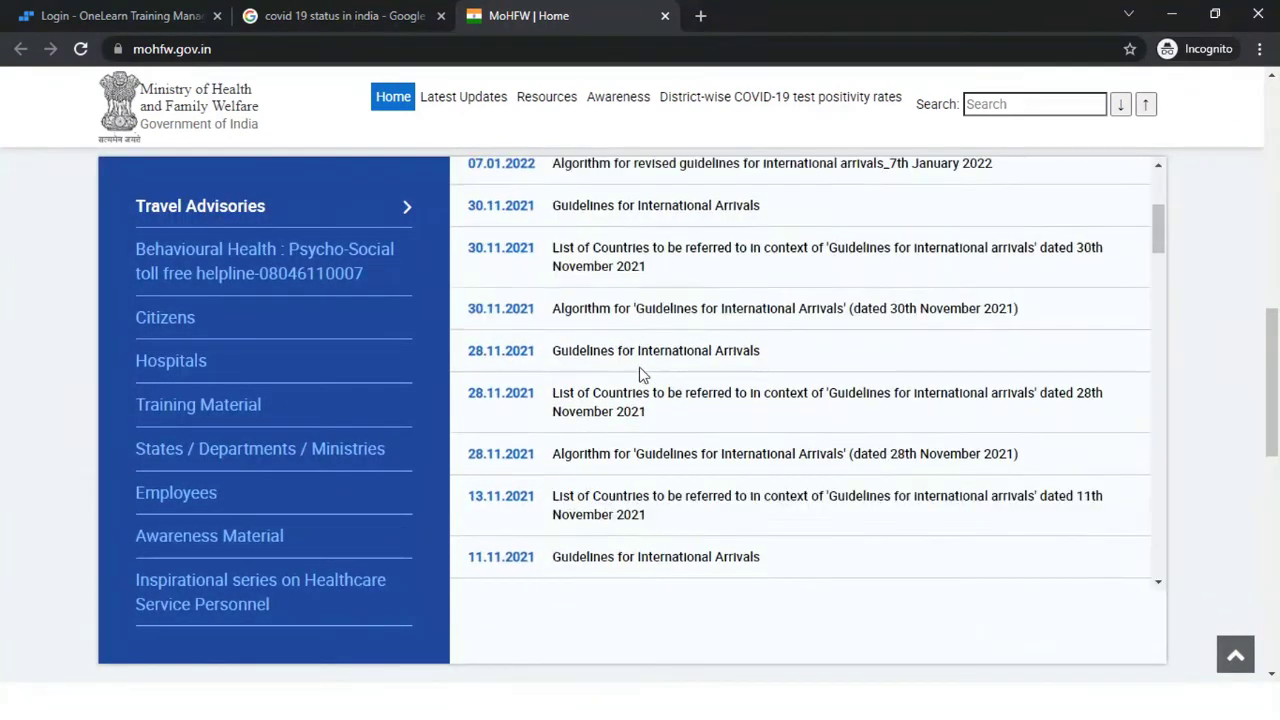
scroll(280, 549, down, 10)
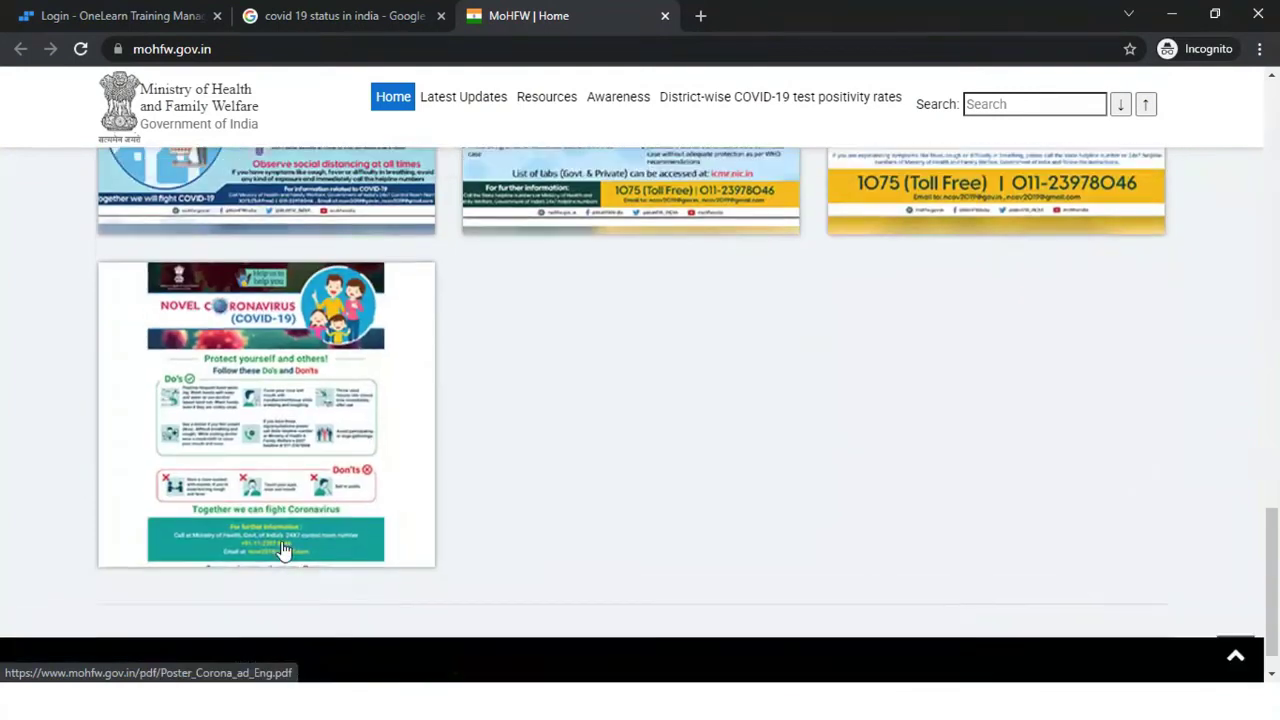
scroll(282, 549, up, 15)
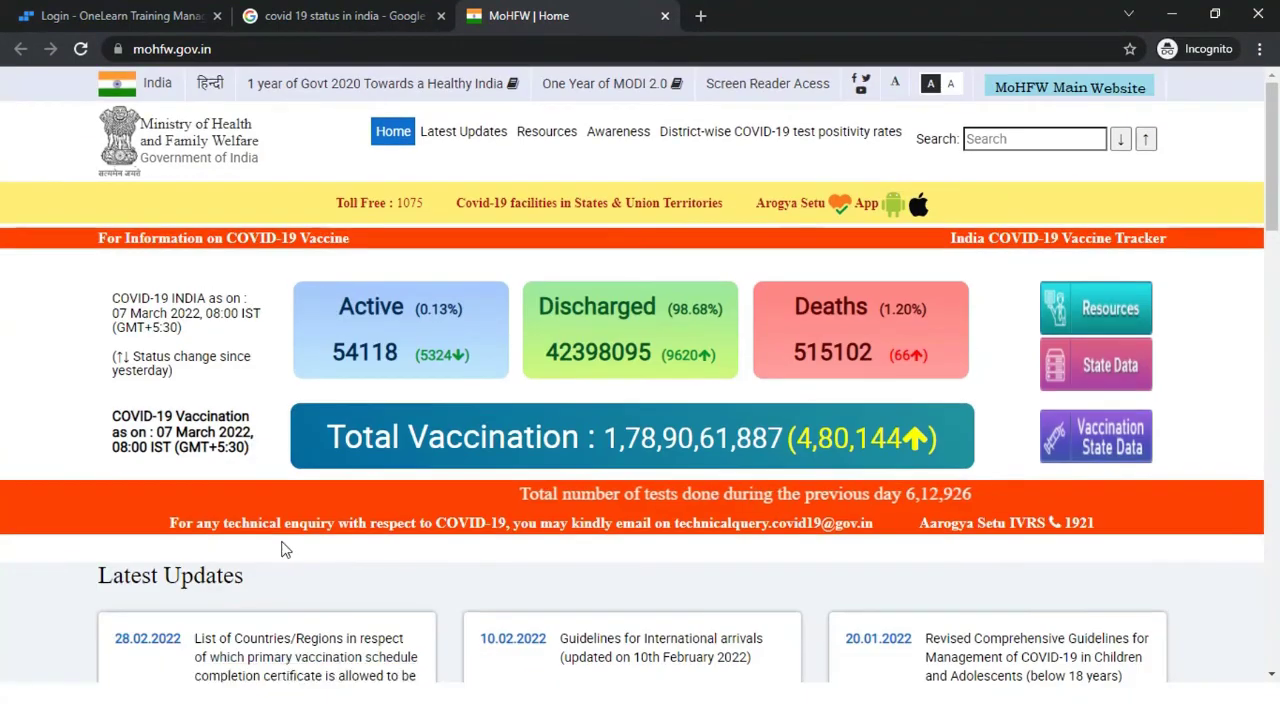
scroll(503, 485, down, 3)
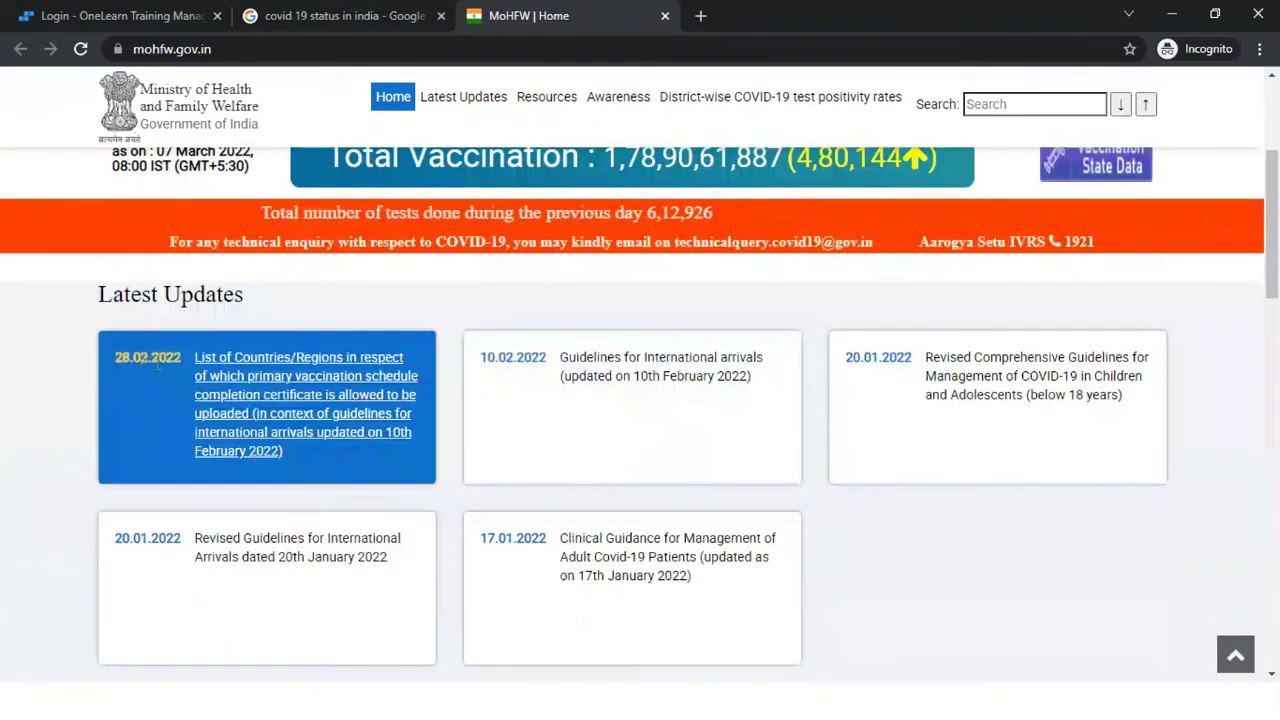
click(303, 356)
Skim the countries PDF, then close it and the MoHFW tab.
scroll(687, 487, down, 3)
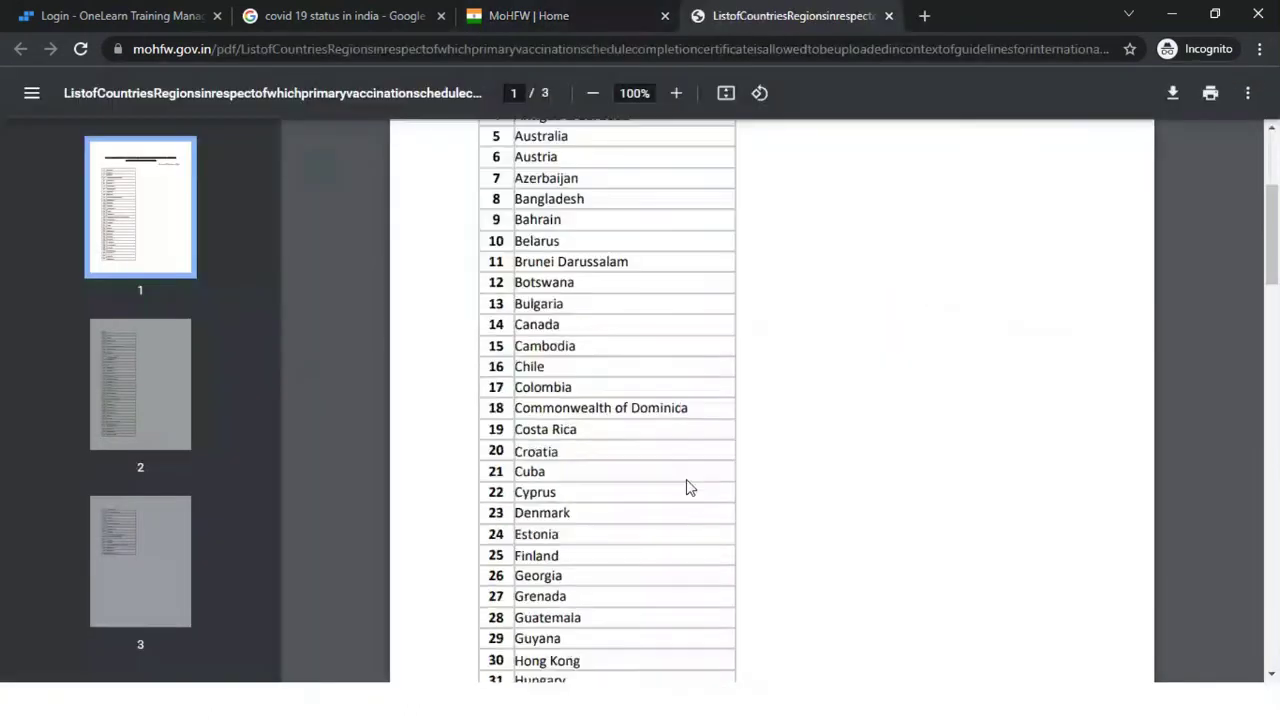
scroll(686, 487, up, 3)
scroll(686, 487, down, 20)
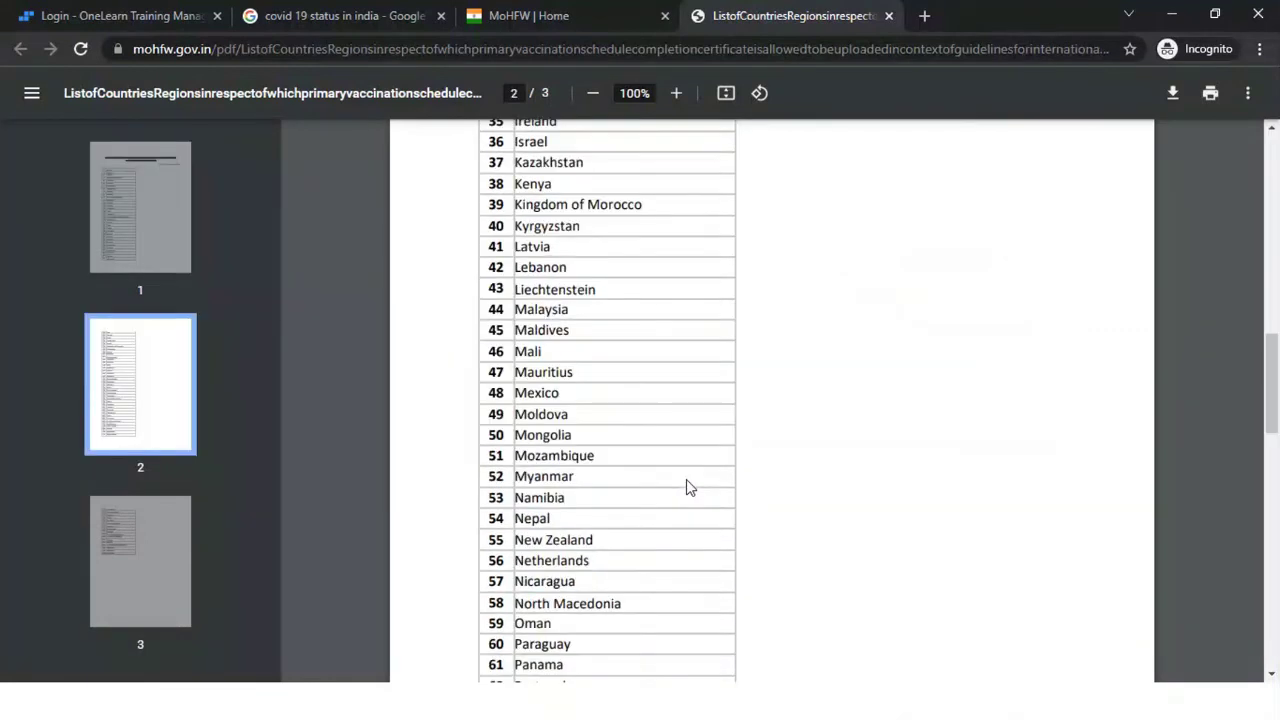
scroll(686, 479, down, 4)
scroll(686, 479, up, 13)
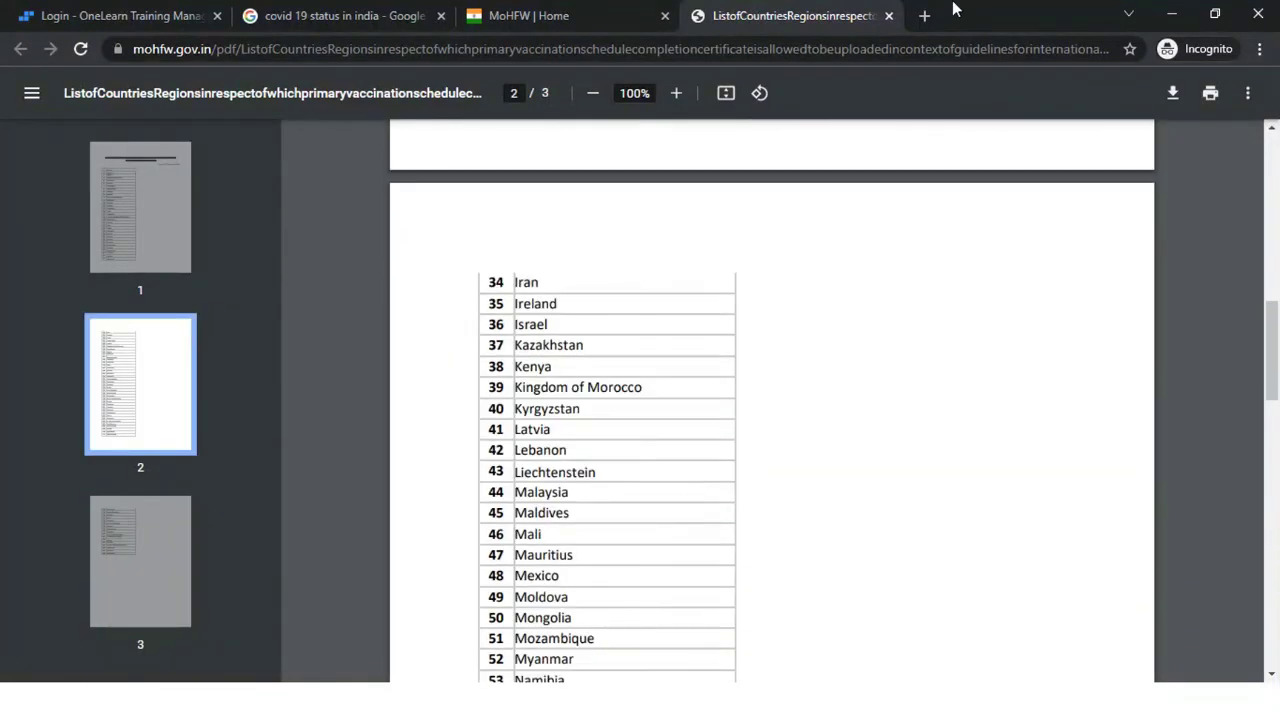
click(889, 16)
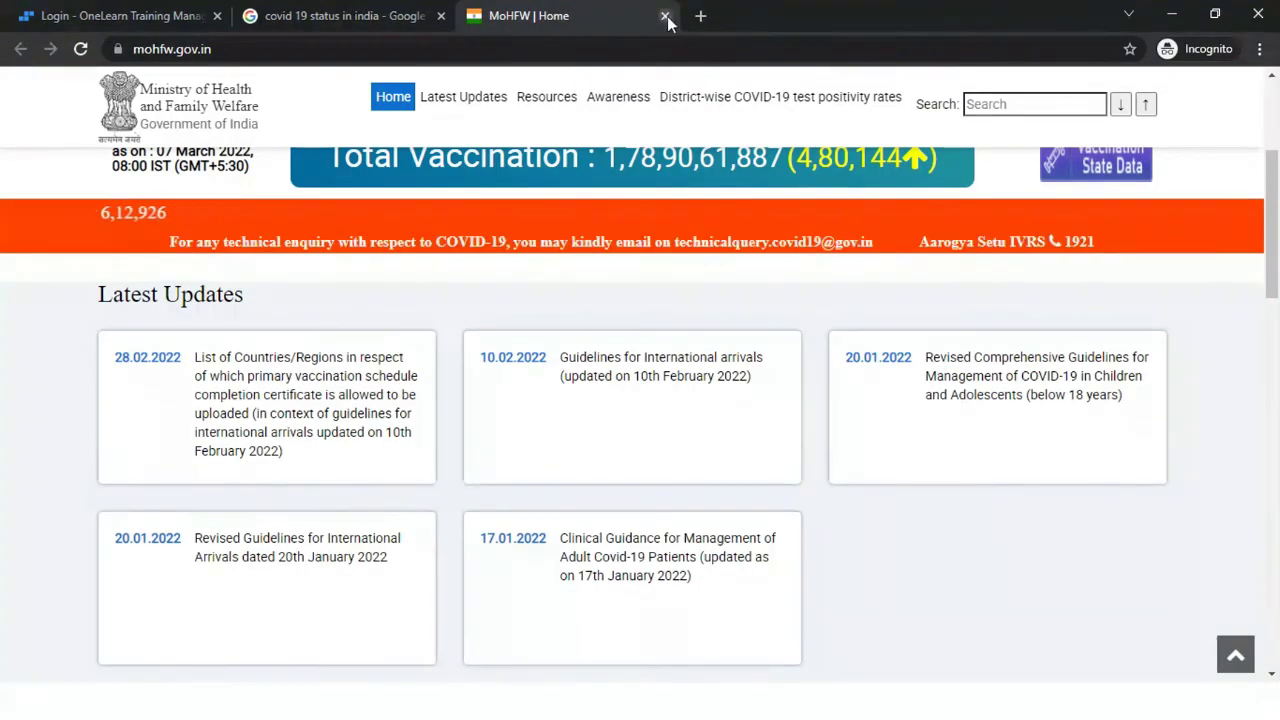
click(665, 16)
Replace the search with the 'wikipedia covid 19 india' suggestion and run it.
scroll(357, 343, up, 5)
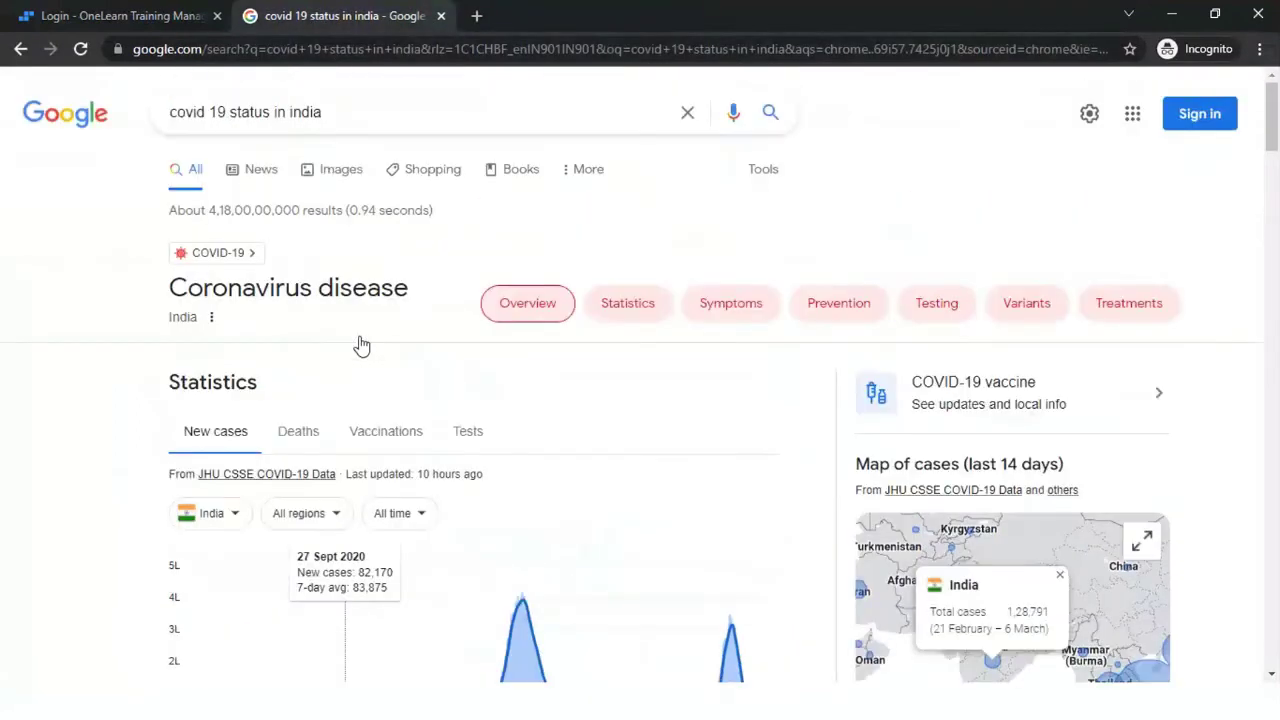
triple_click(300, 112)
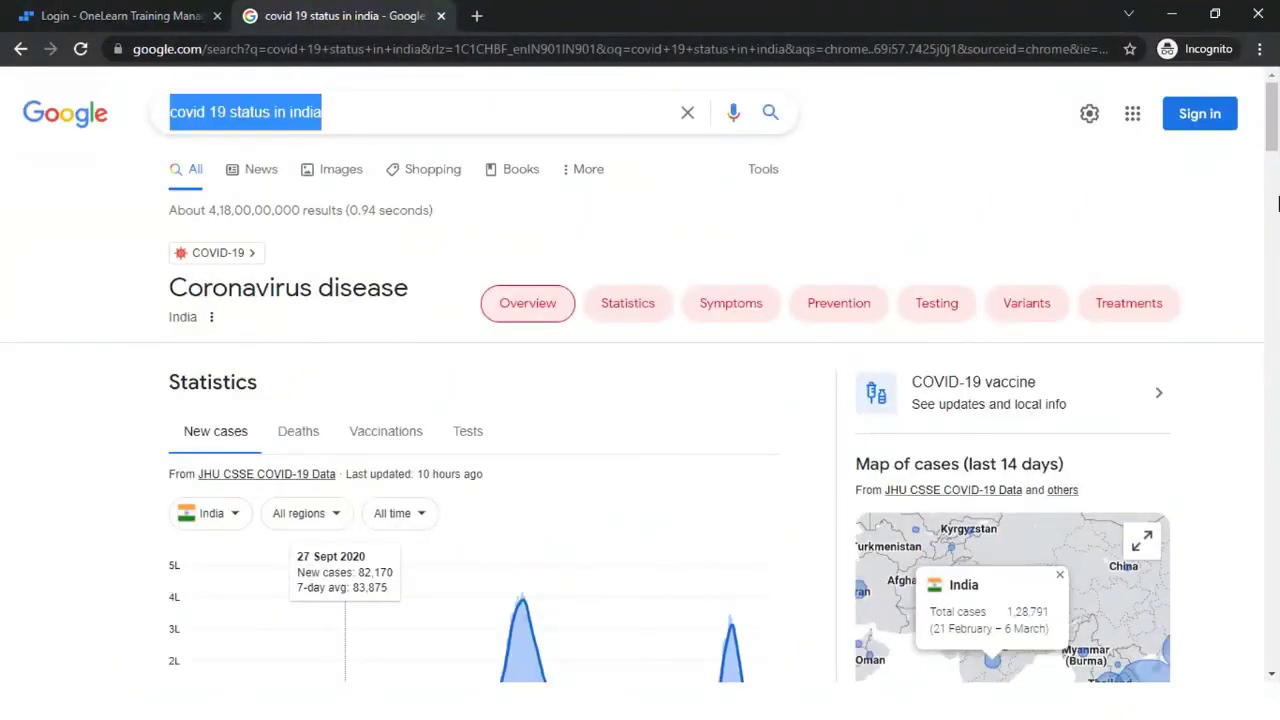
text(wiki)
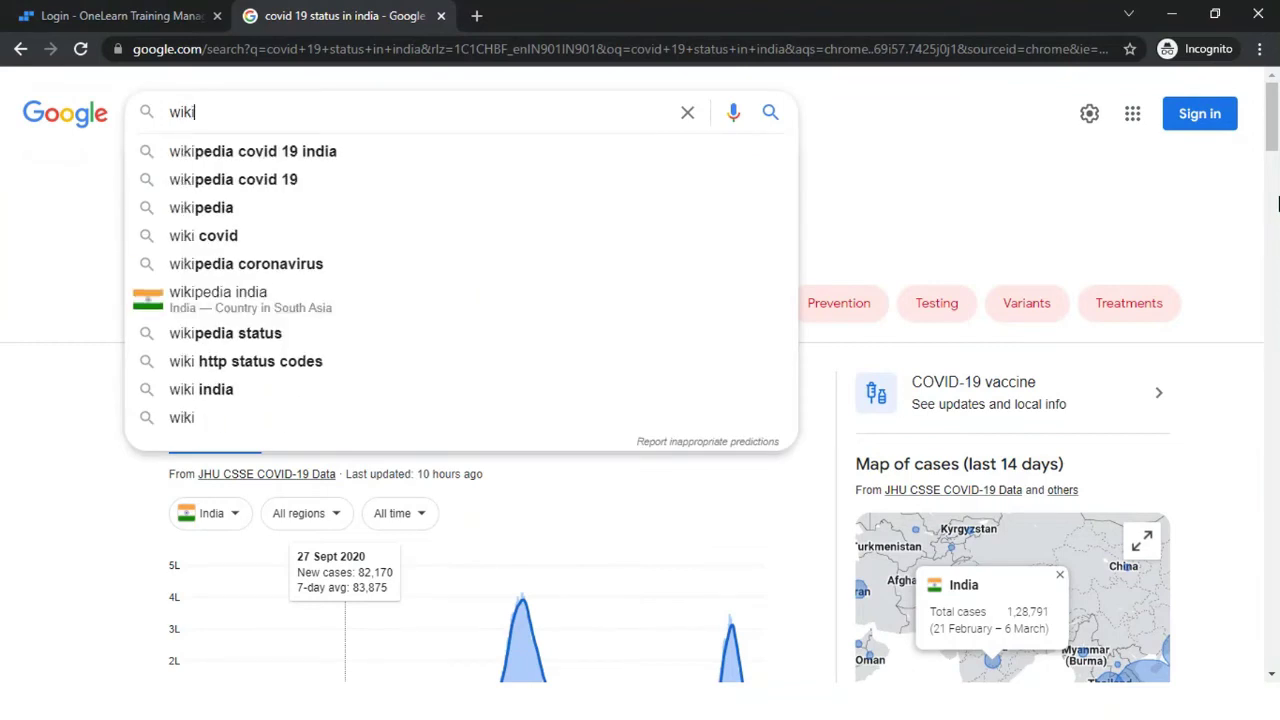
key(Down)
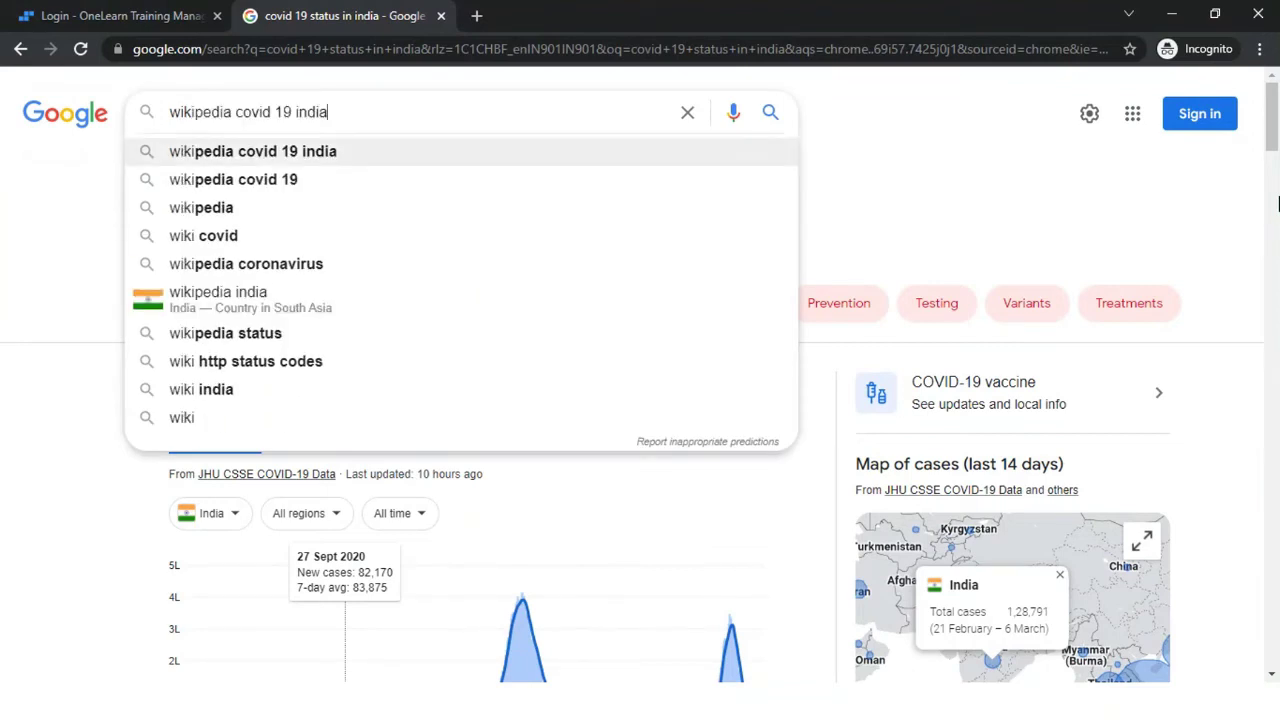
key(Return)
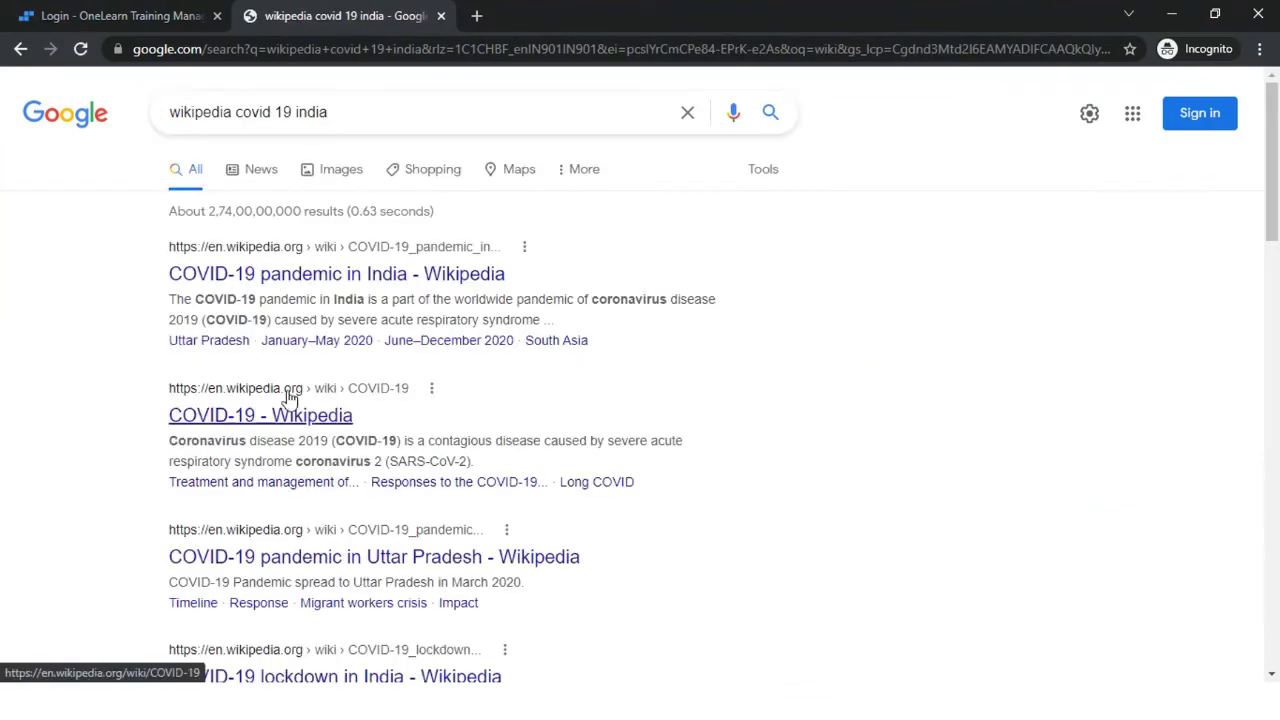
Open the 'COVID-19 pandemic in India' Wikipedia result in a new tab and switch to it.
right_click(248, 282)
click(328, 293)
click(526, 16)
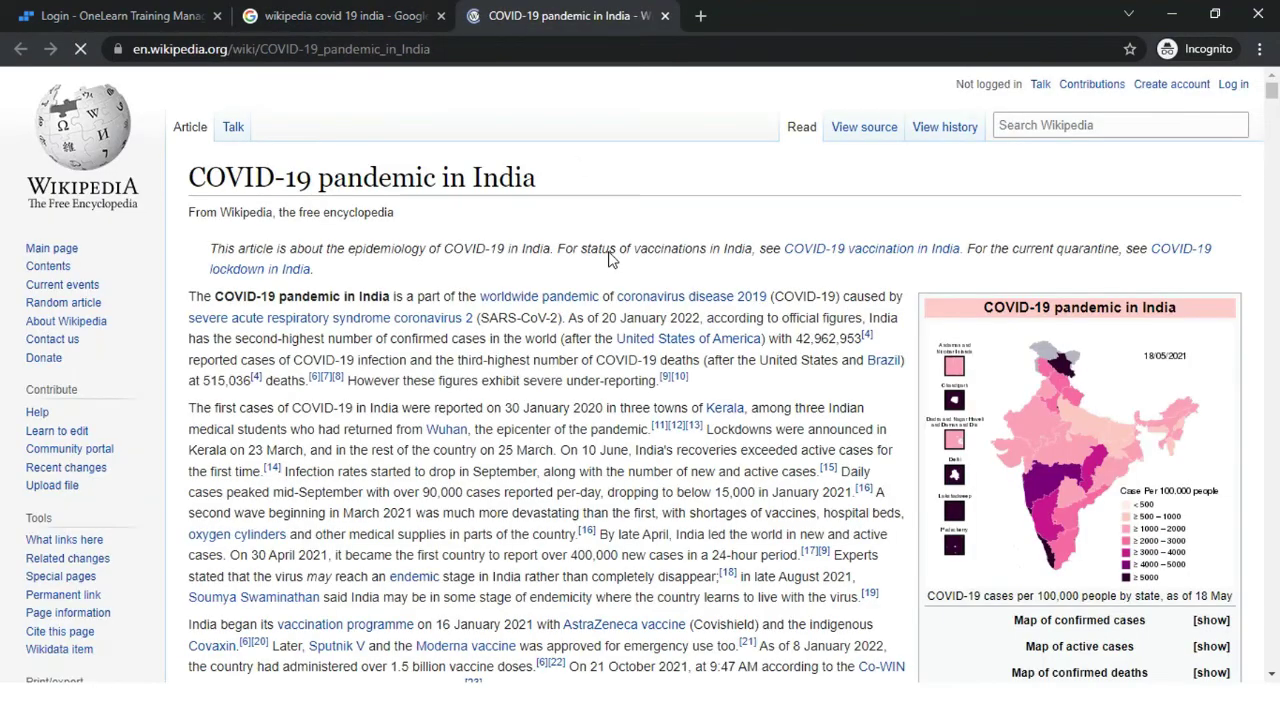
Scroll through the article and select its URL in the address bar for copying.
scroll(612, 260, down, 10)
scroll(610, 258, down, 15)
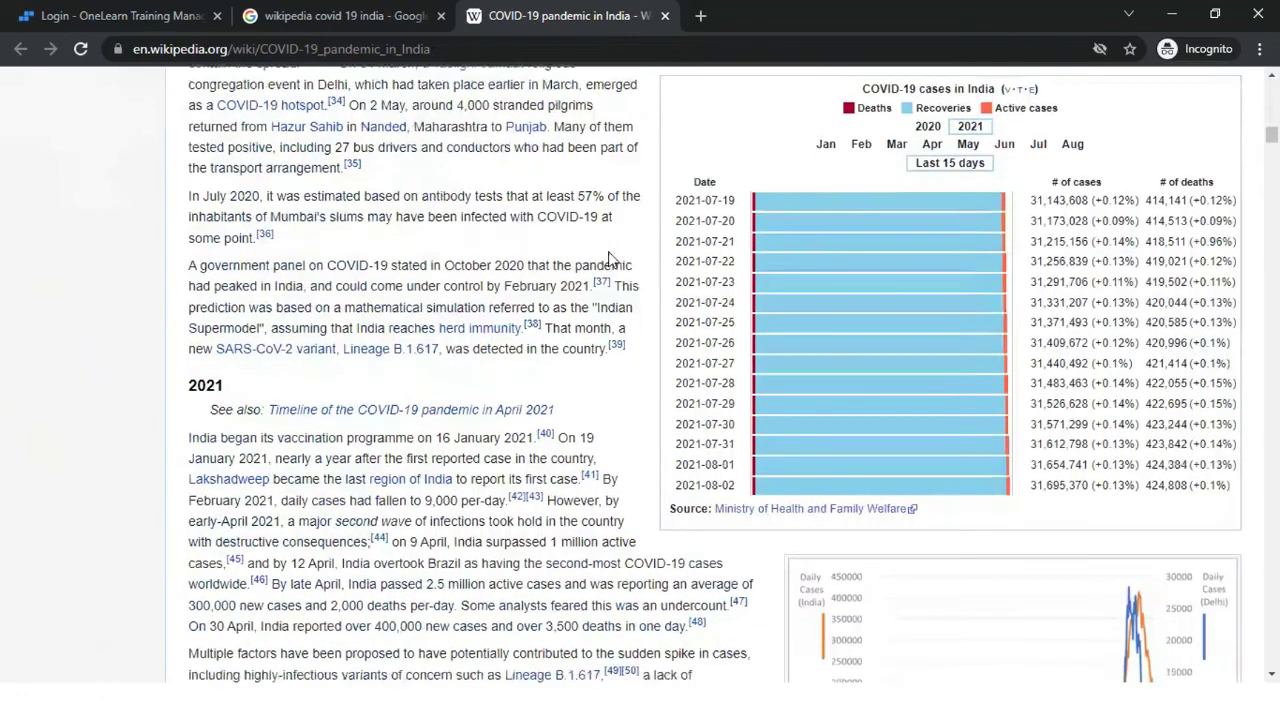
scroll(1015, 442, down, 6)
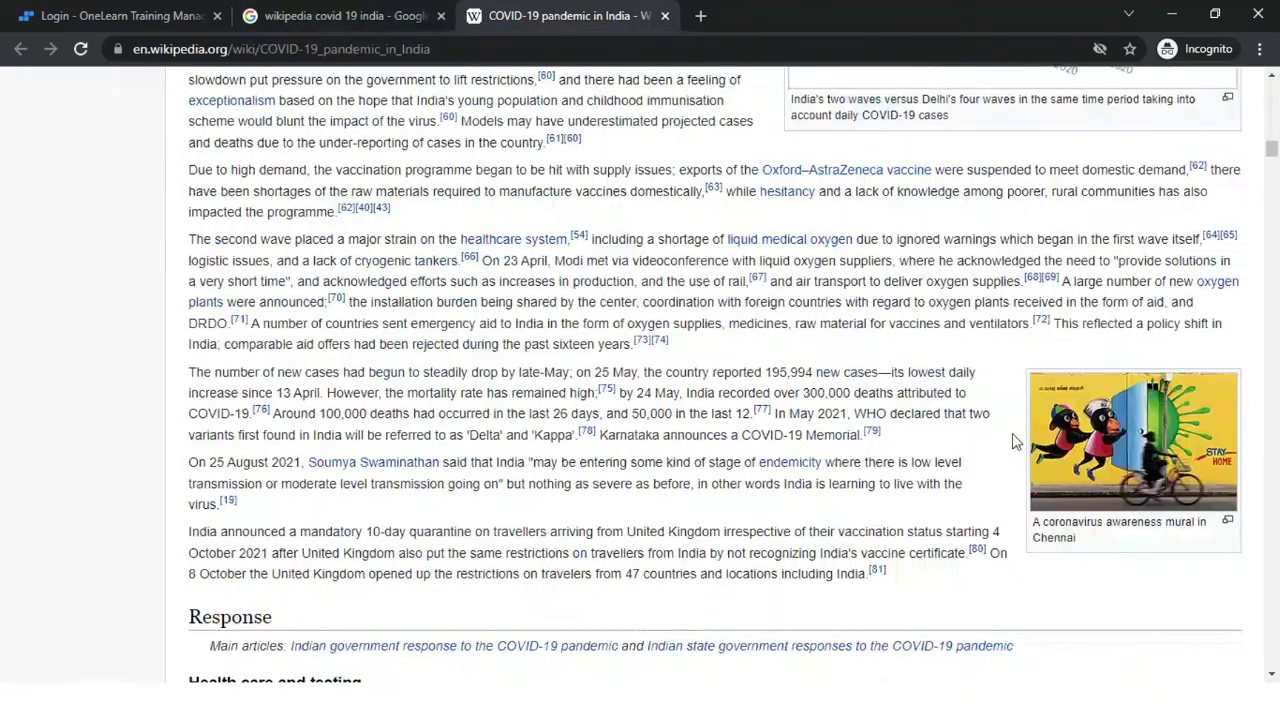
scroll(1015, 442, down, 4)
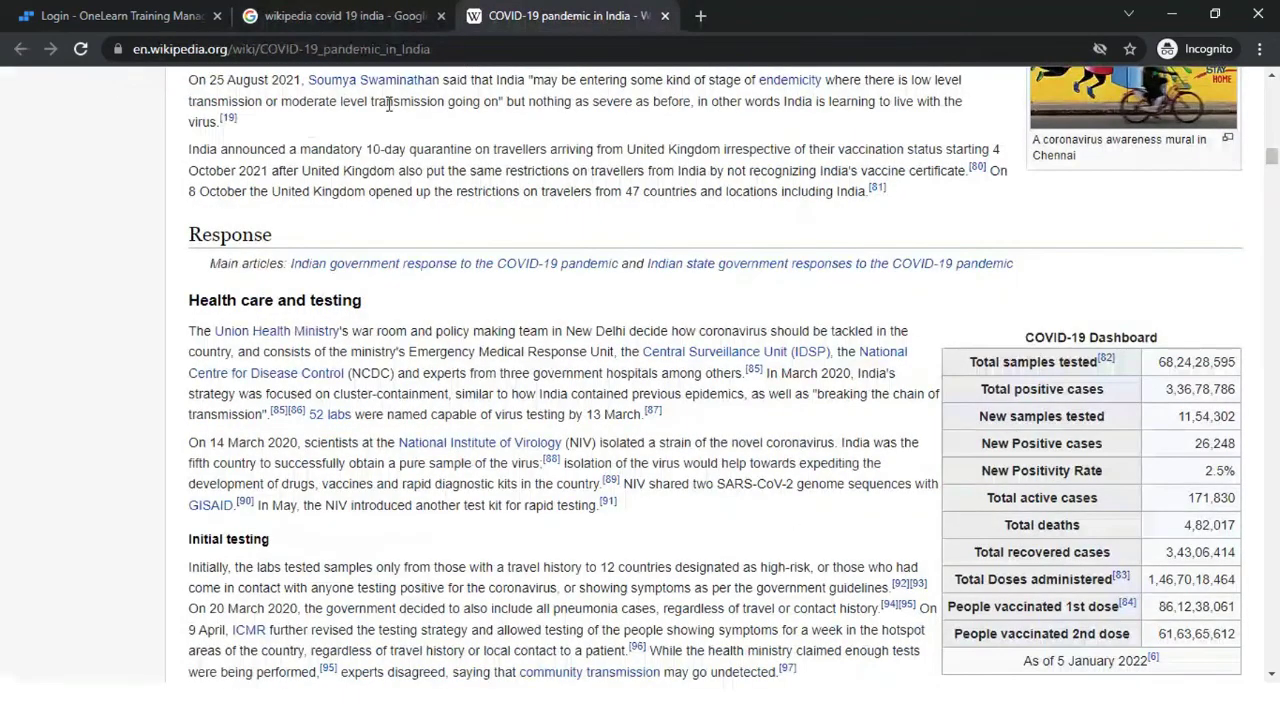
scroll(434, 357, down, 9)
scroll(435, 355, up, 3)
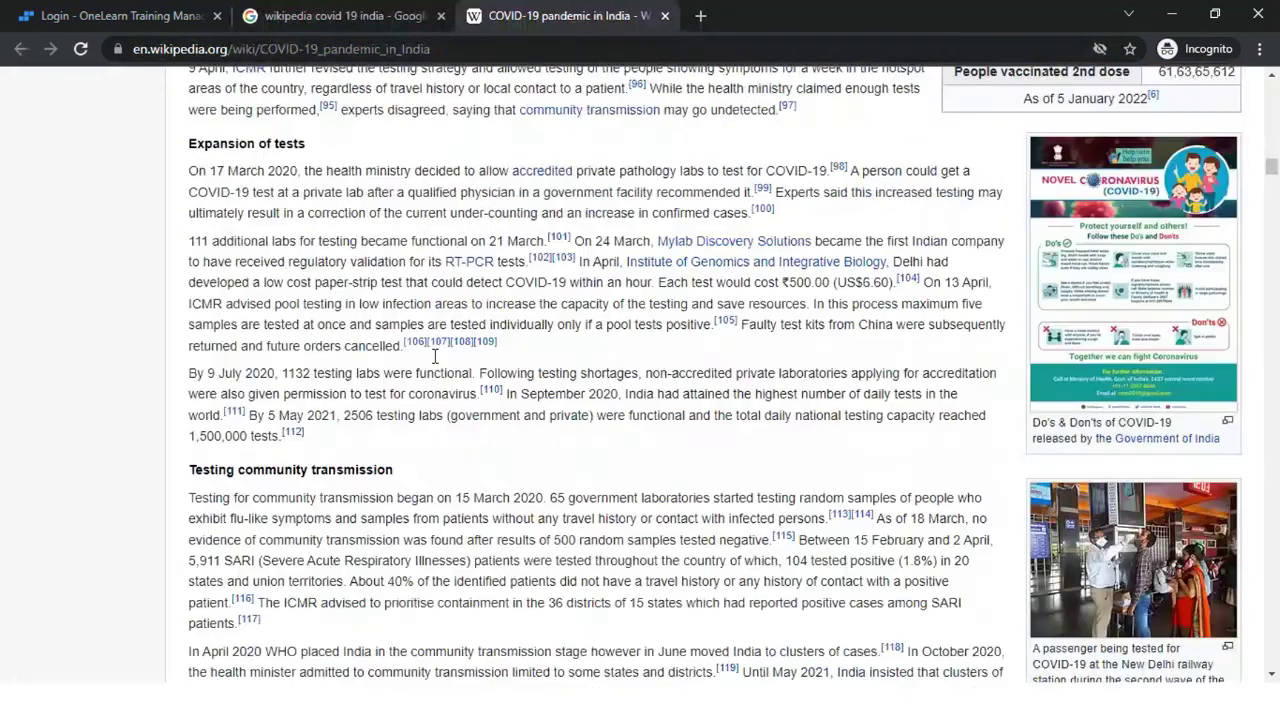
scroll(434, 357, up, 7)
click(466, 50)
key(ctrl+c)
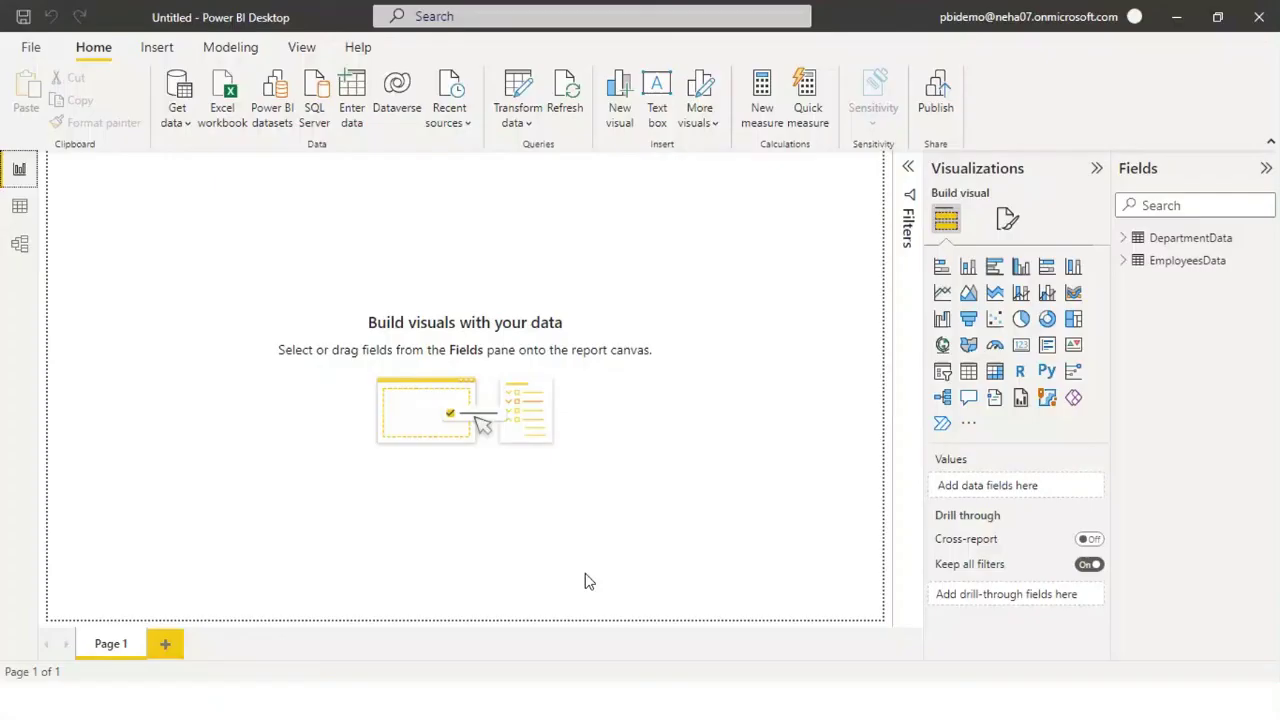
Add a Web data source using the pasted Wikipedia COVID-19 in India URL.
click(182, 118)
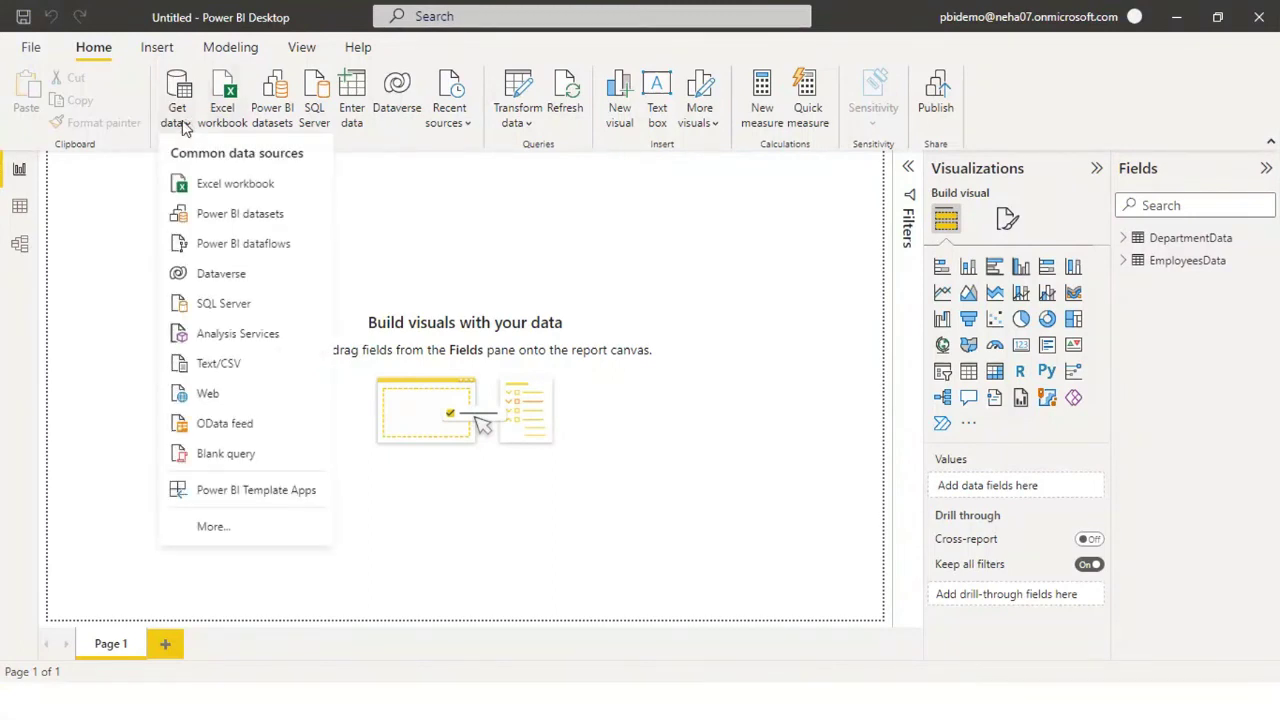
click(212, 400)
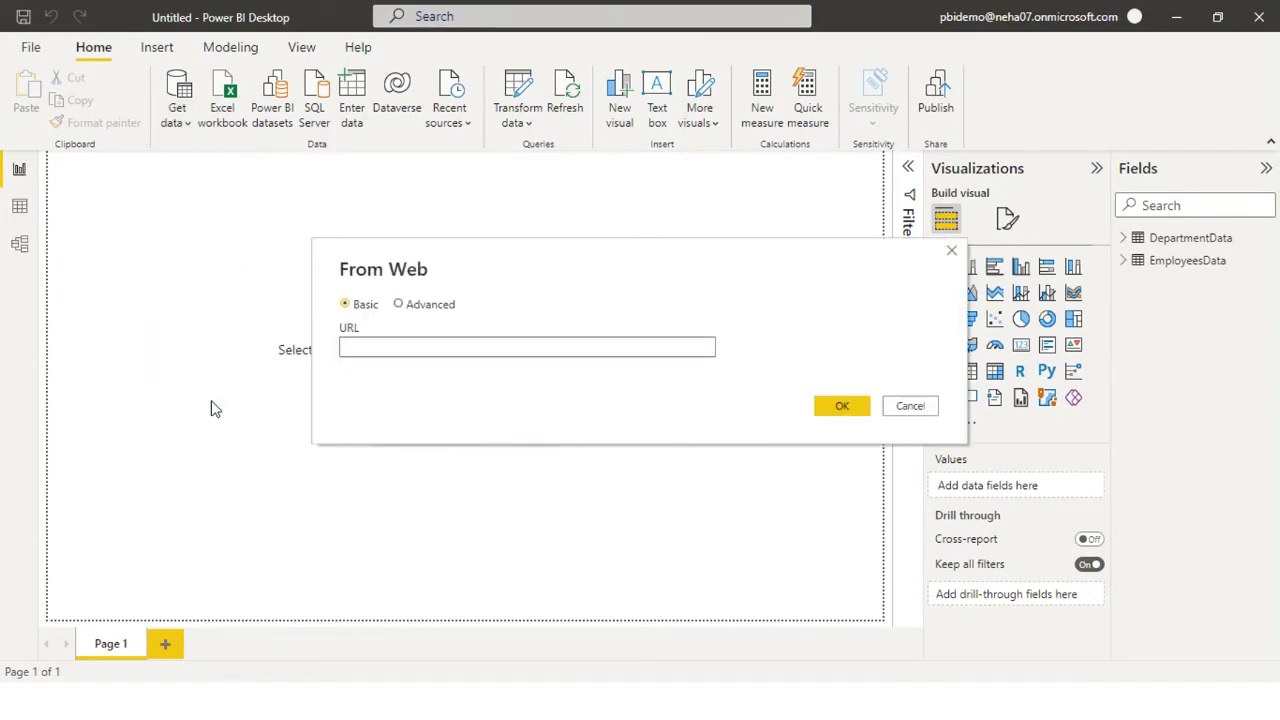
key(ctrl+v)
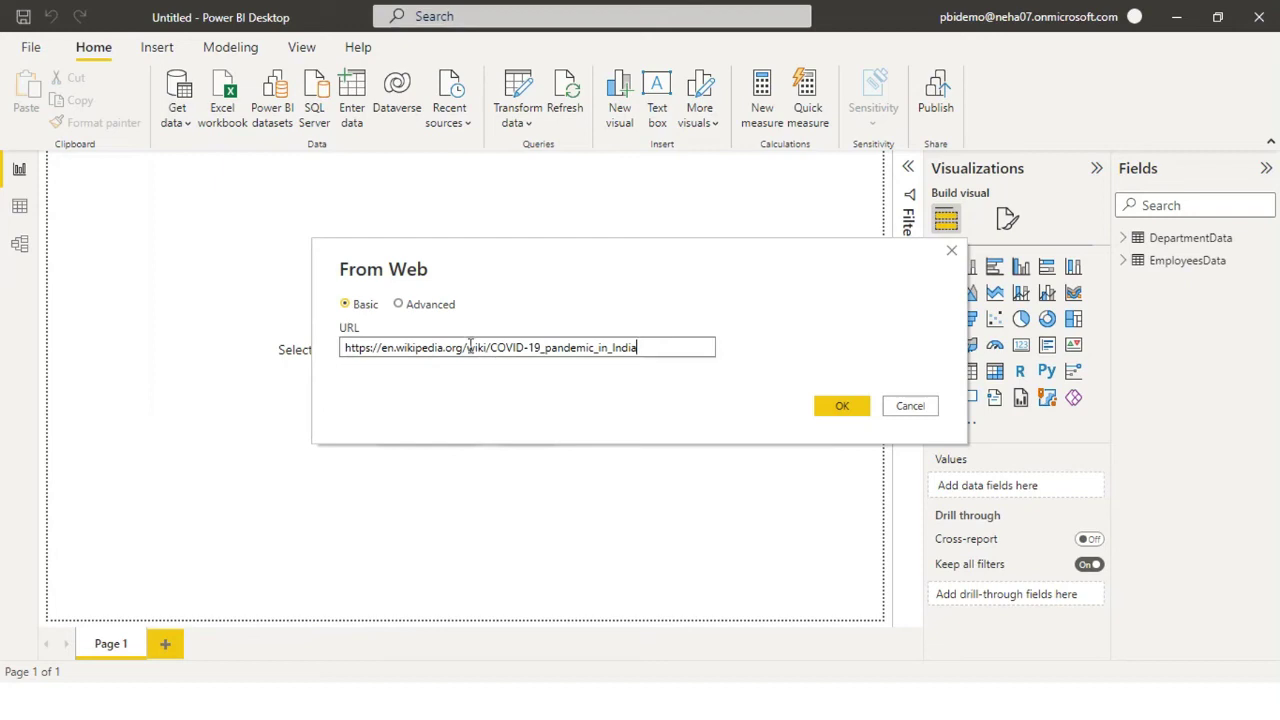
click(836, 408)
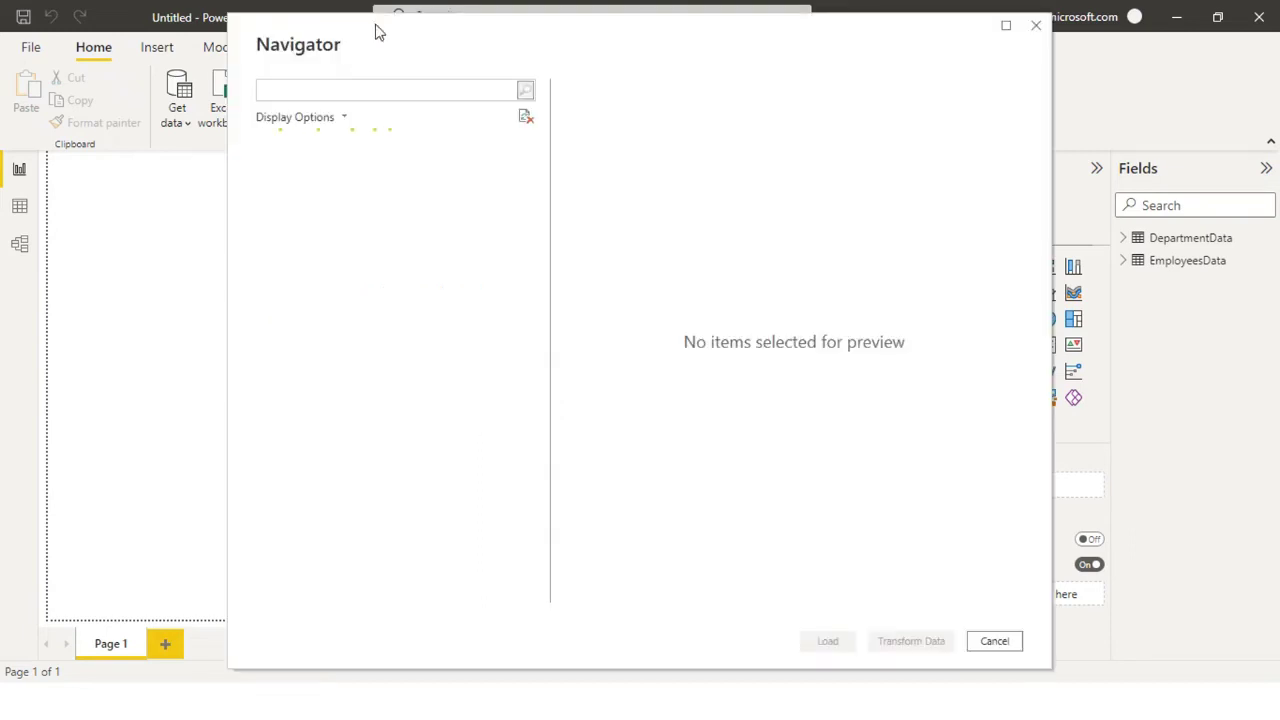
Preview the Navigator tables, then tick and load only the COVID-19 Dashboard table.
drag(393, 48, 241, 36)
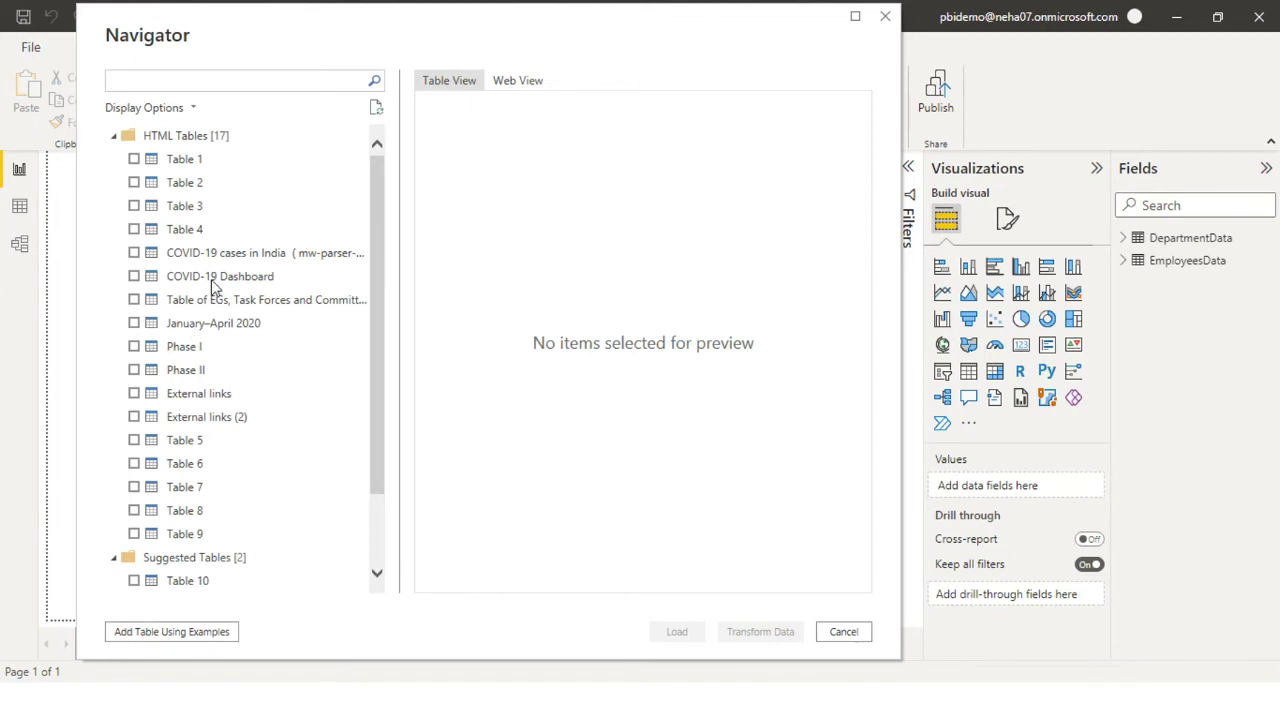
click(200, 280)
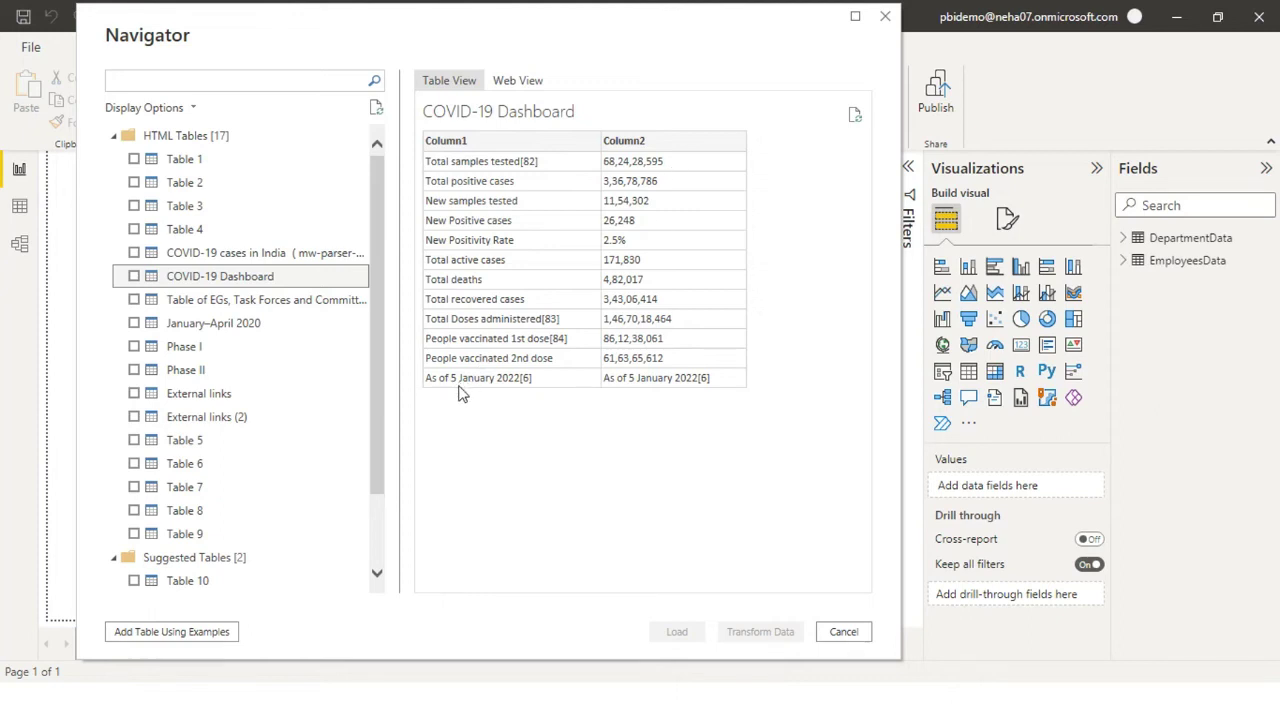
click(236, 256)
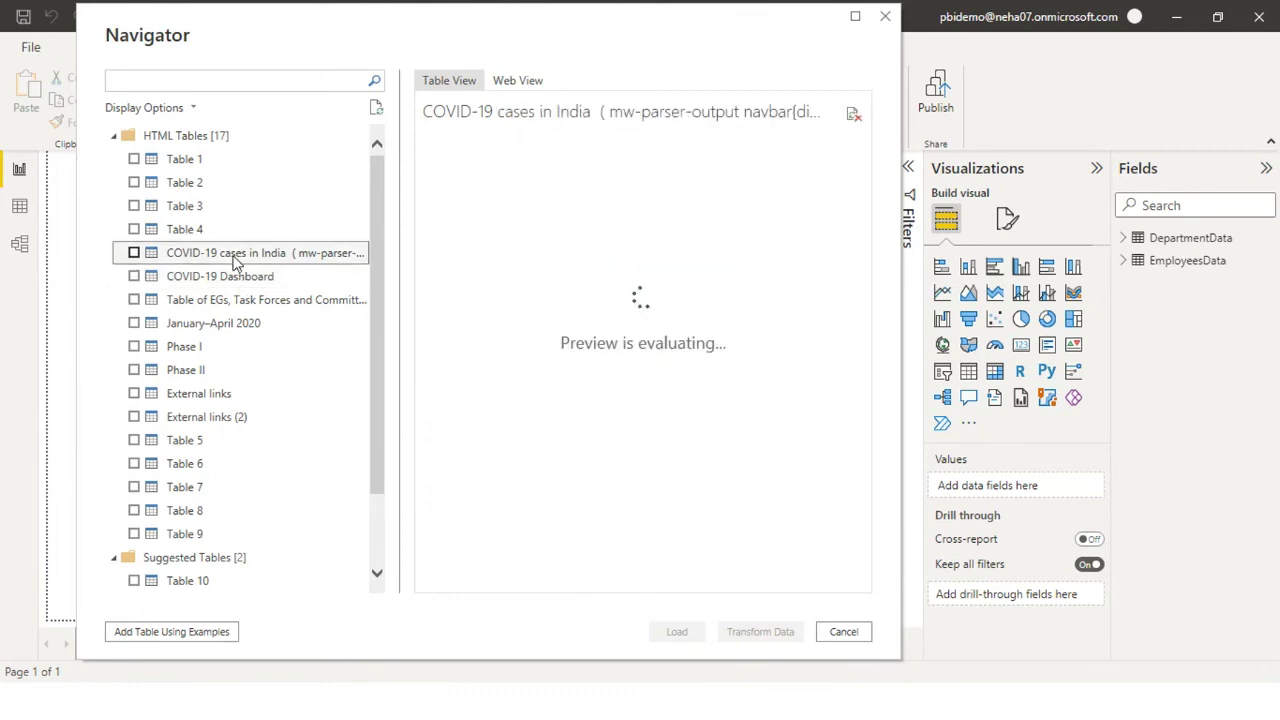
click(145, 277)
click(135, 276)
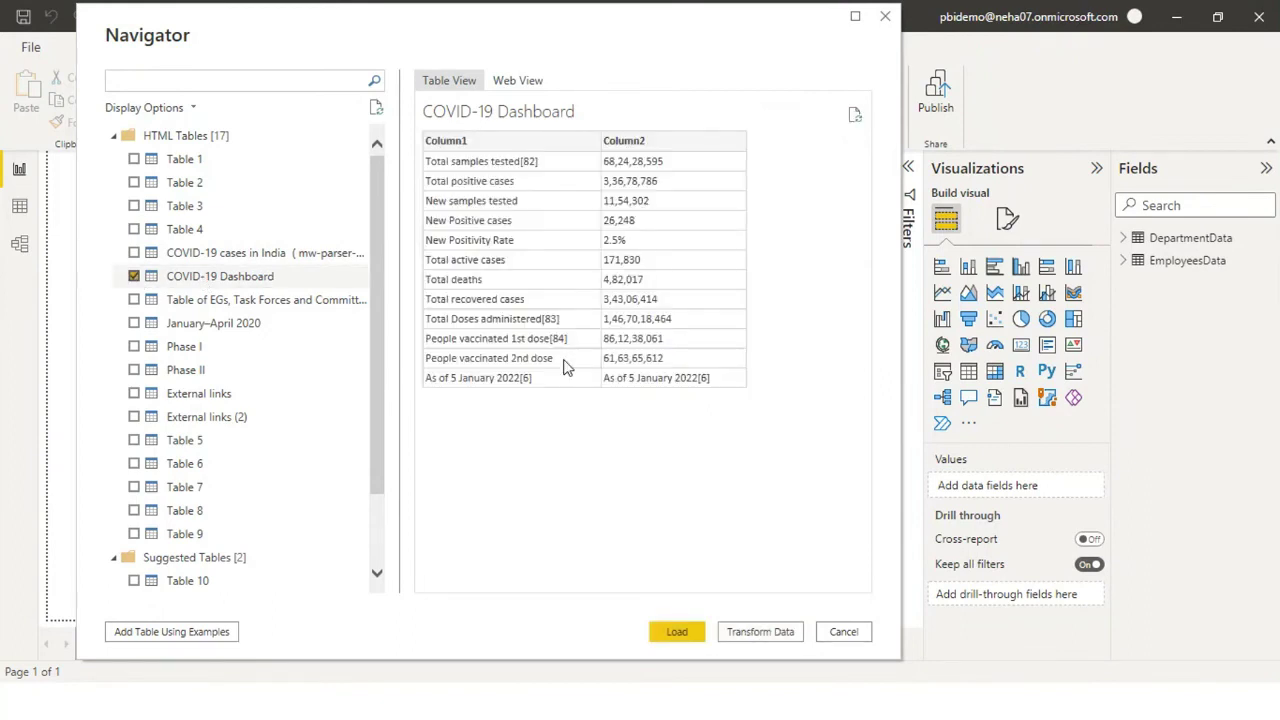
click(676, 636)
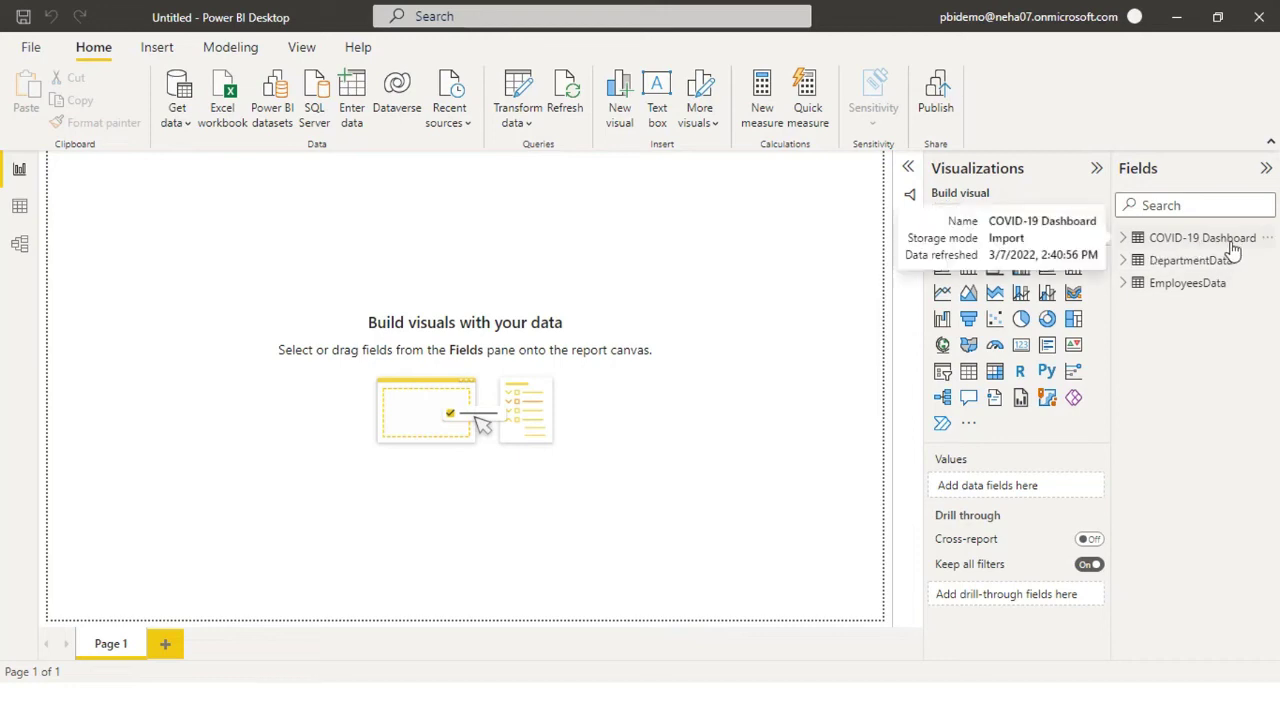
Inspect the COVID-19 Dashboard table's rows in Data view.
click(20, 207)
click(1200, 238)
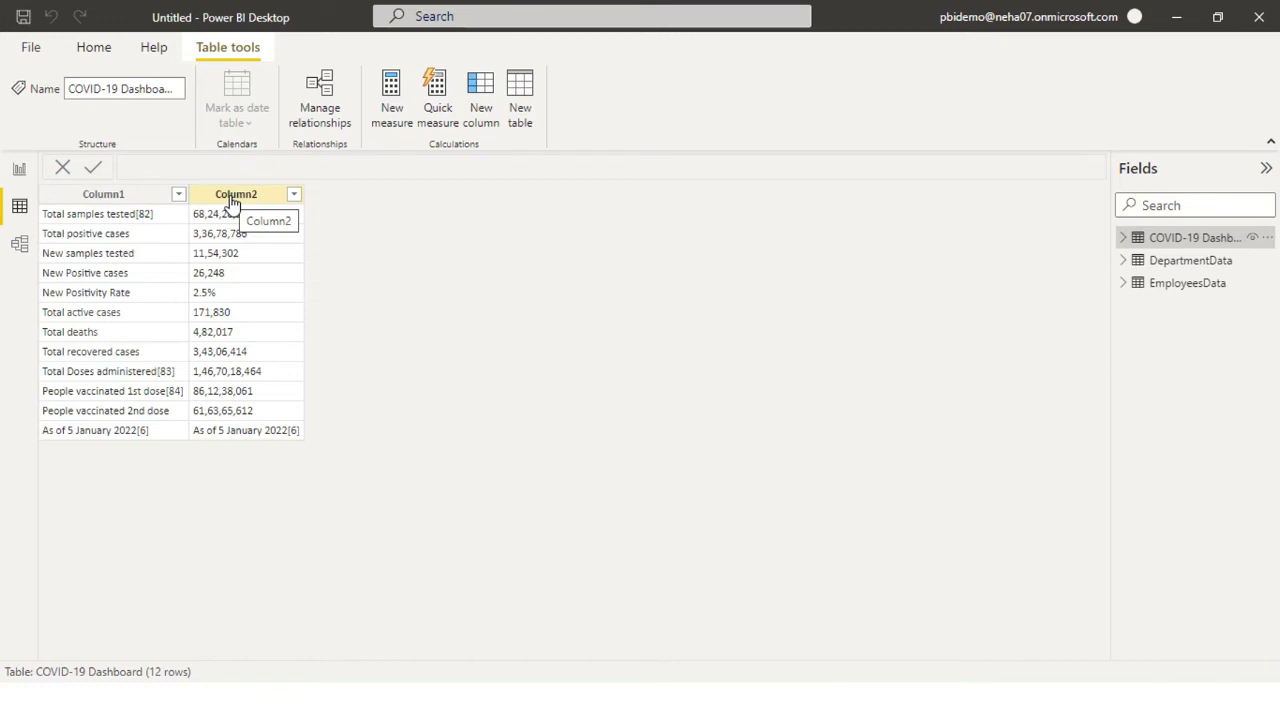
click(22, 178)
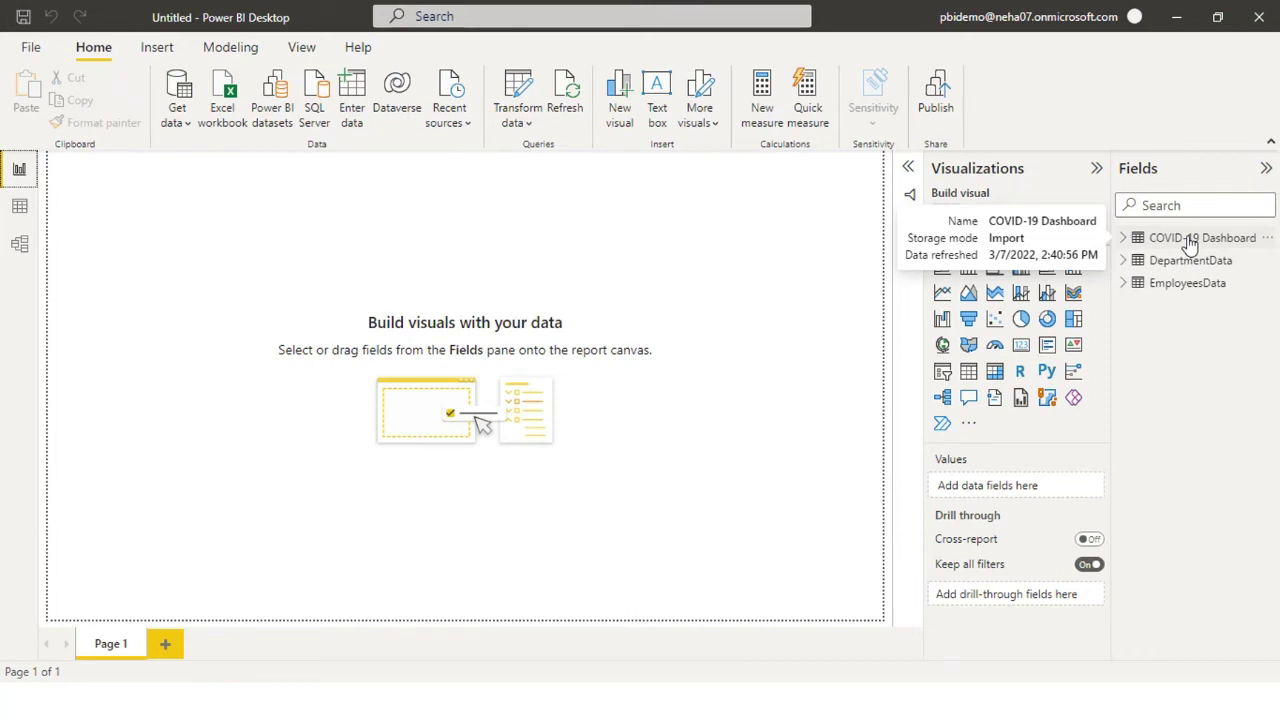
Move the COVID-19 Dashboard card left in Model view and go back to Report view.
click(20, 245)
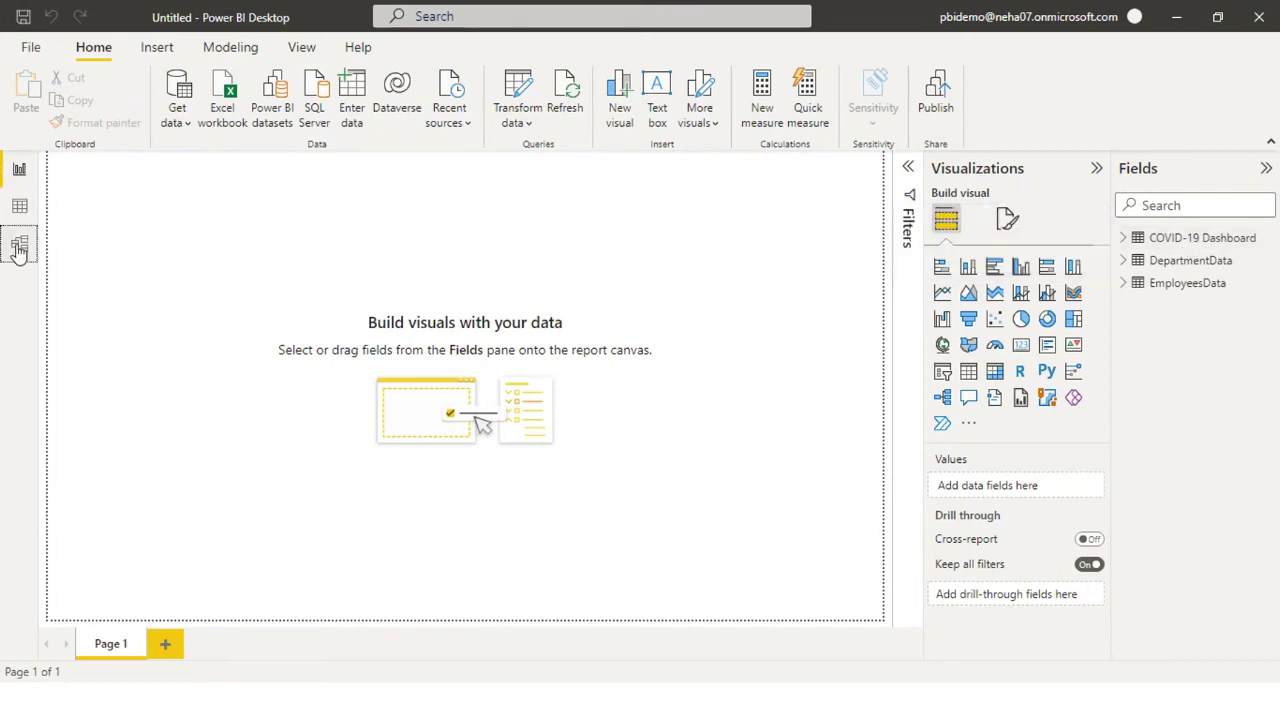
mouse_move(815, 245)
drag(815, 242, 749, 240)
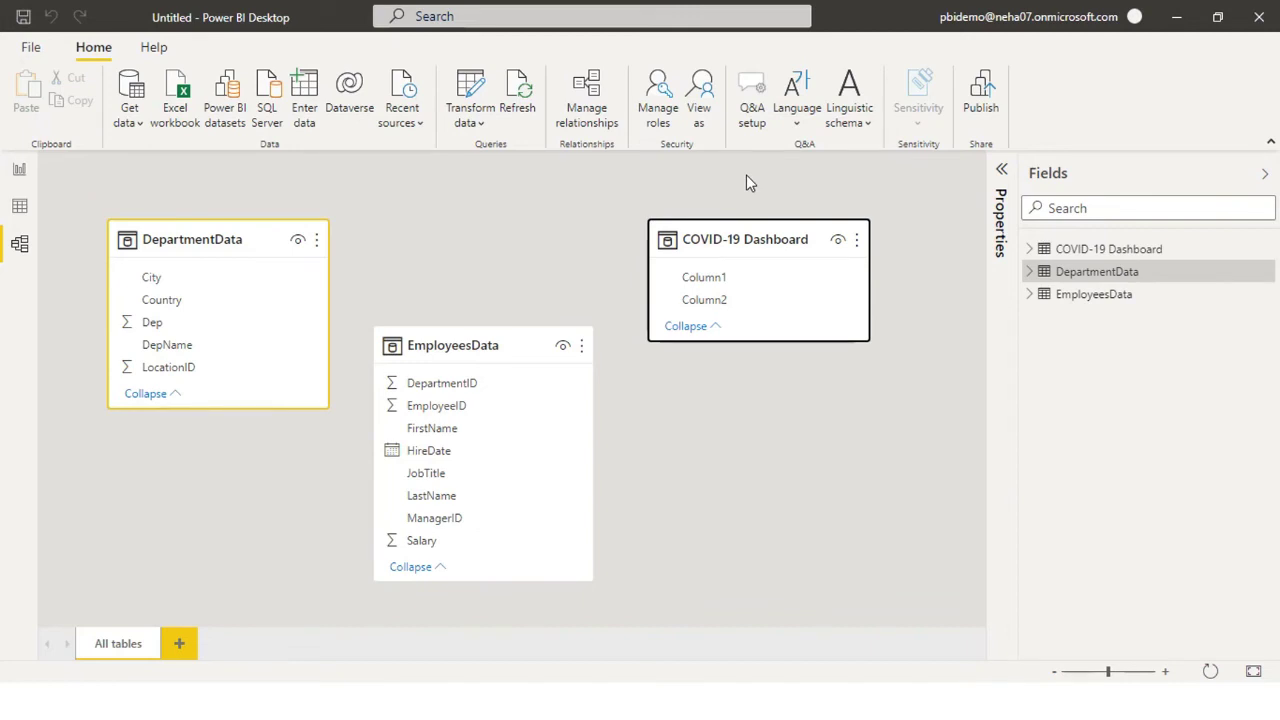
click(19, 169)
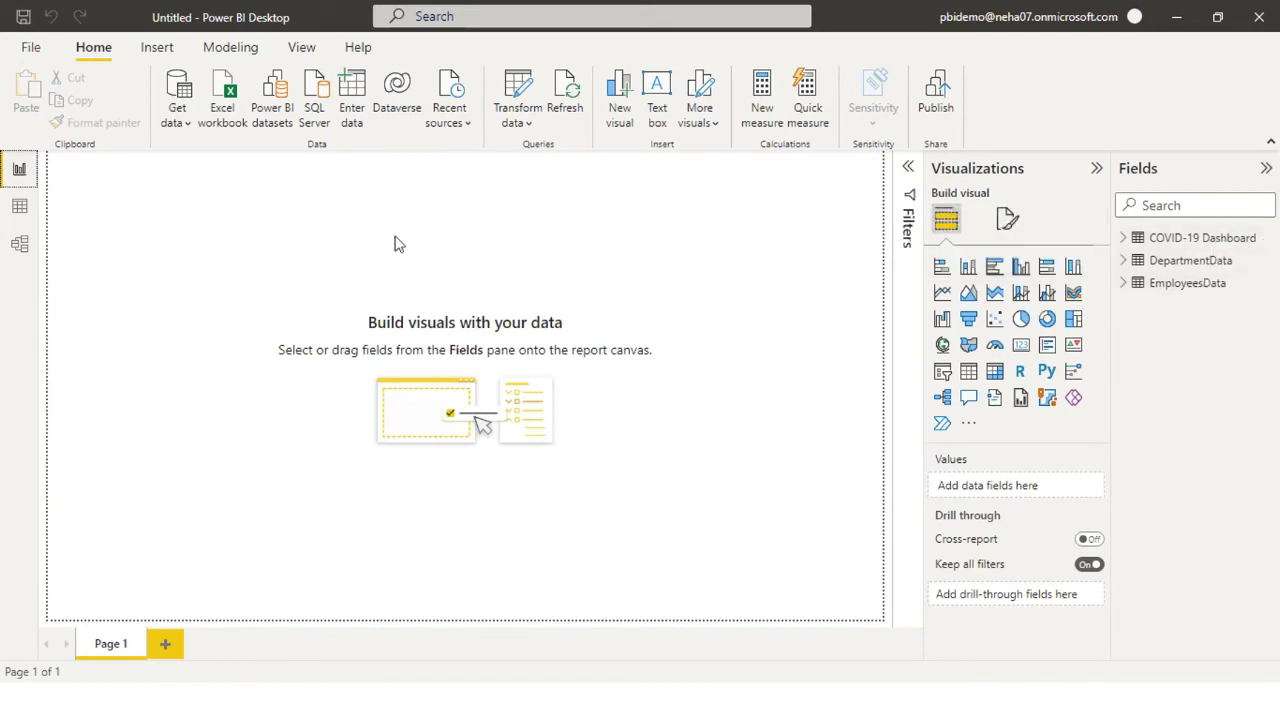
Start a SQL Server connection with server 'localhost' and expand Advanced options.
click(315, 113)
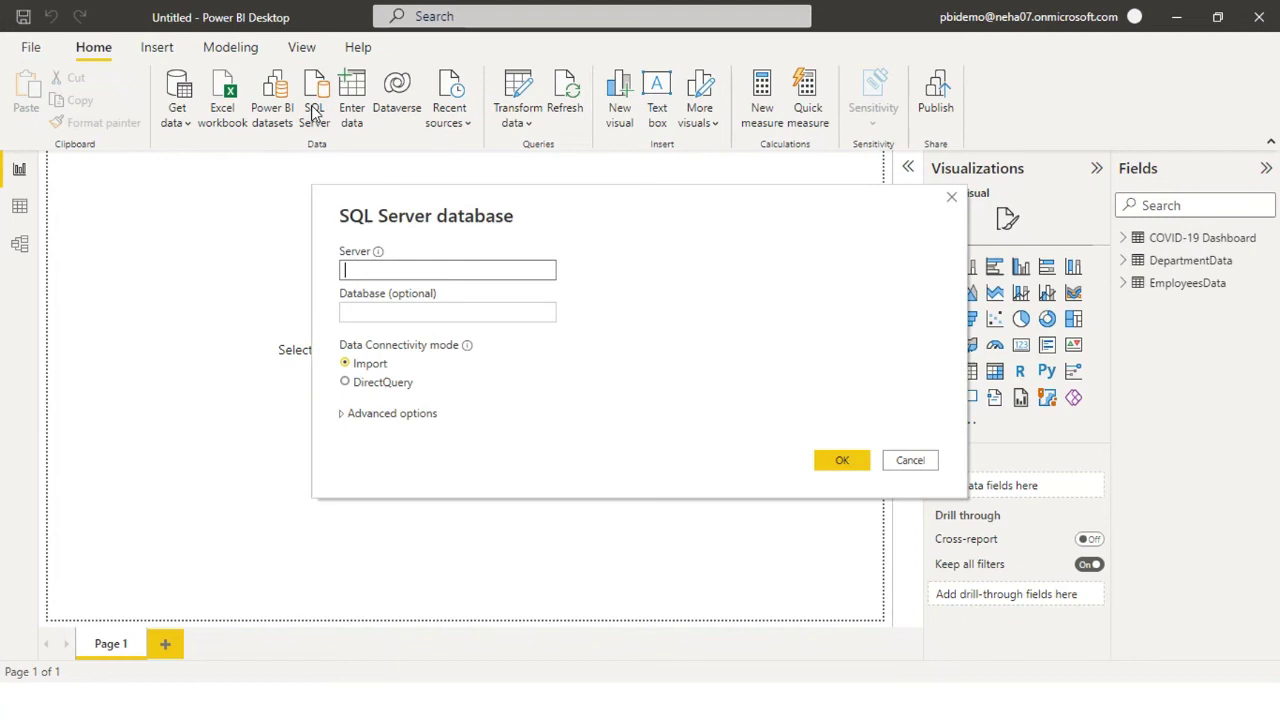
drag(572, 220, 329, 197)
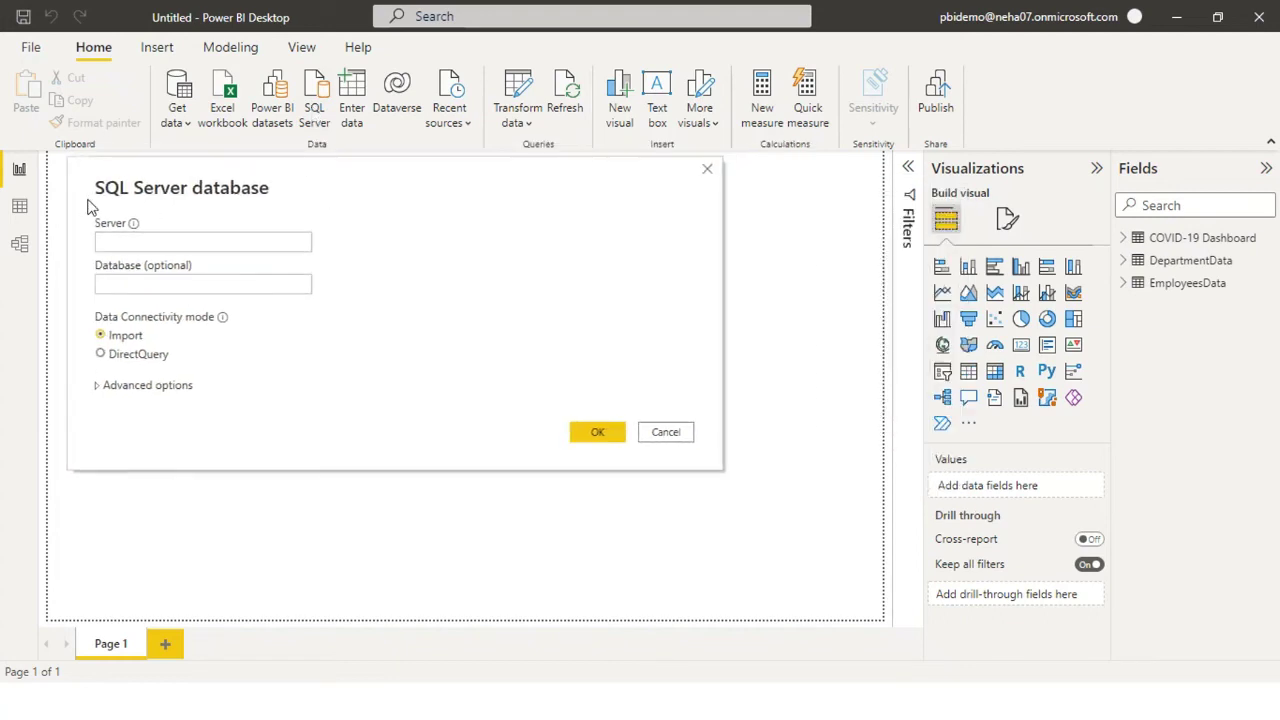
mouse_move(135, 227)
click(255, 241)
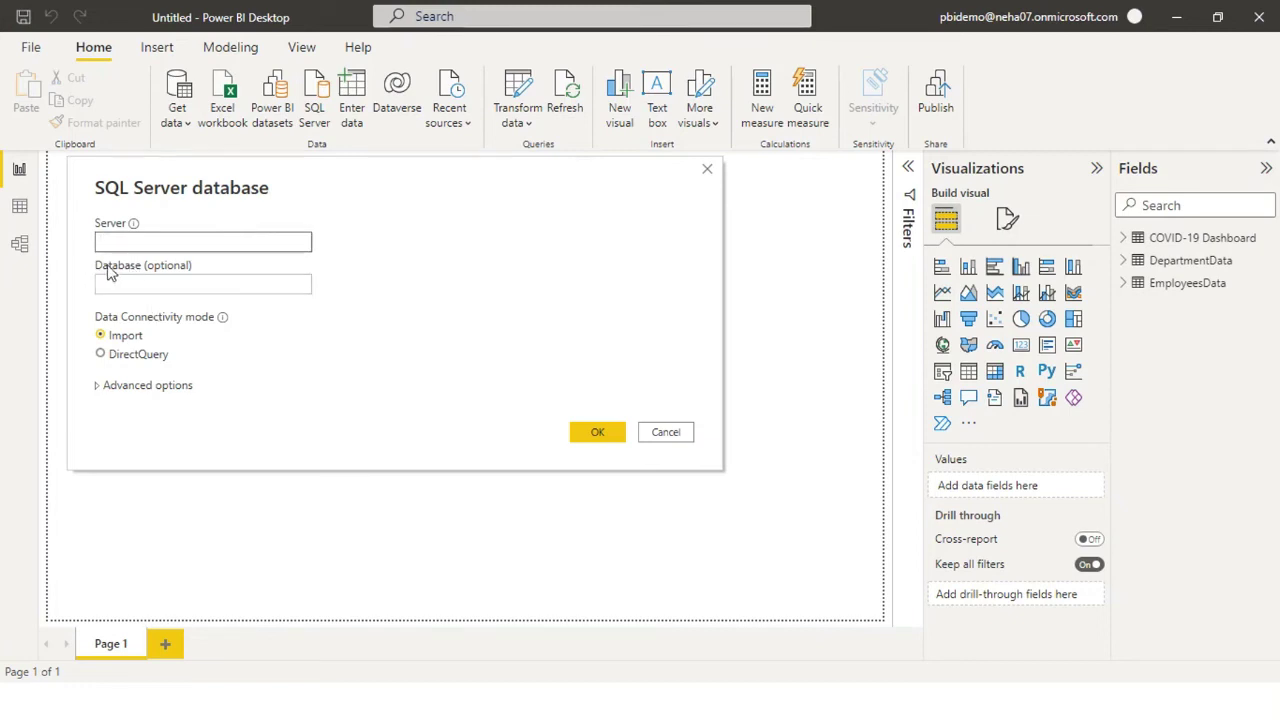
click(138, 287)
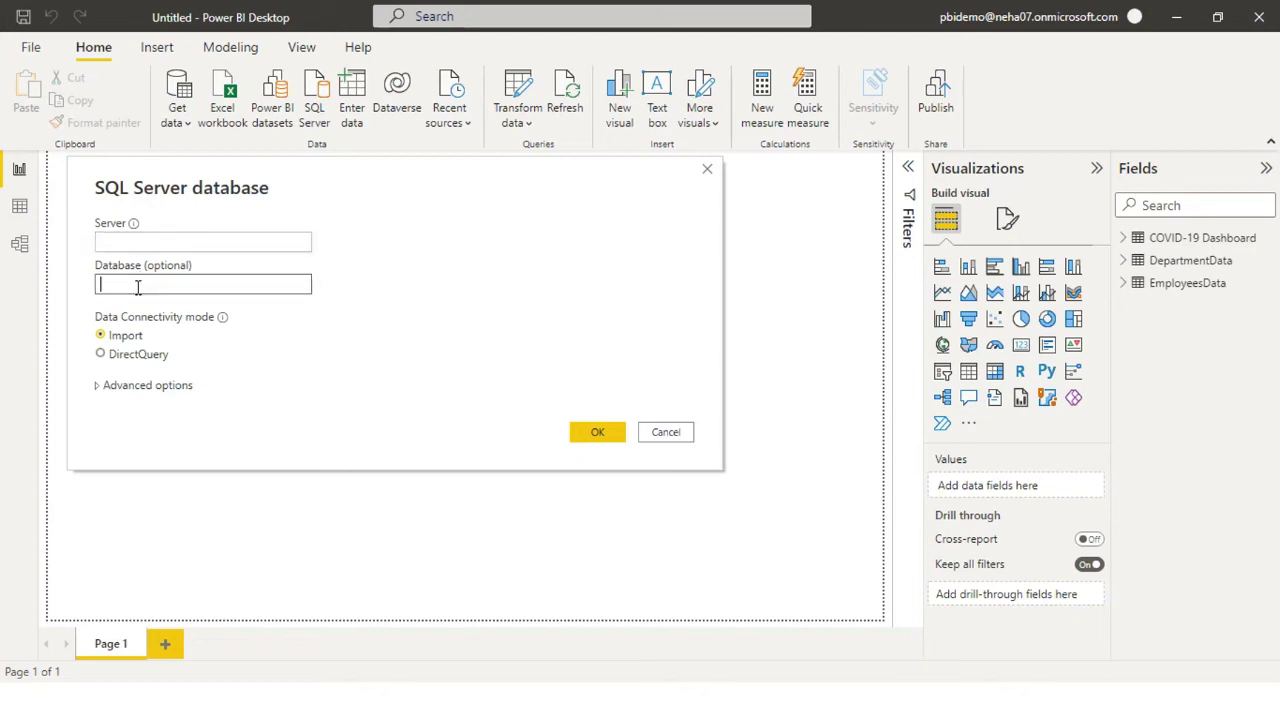
click(143, 242)
text(local)
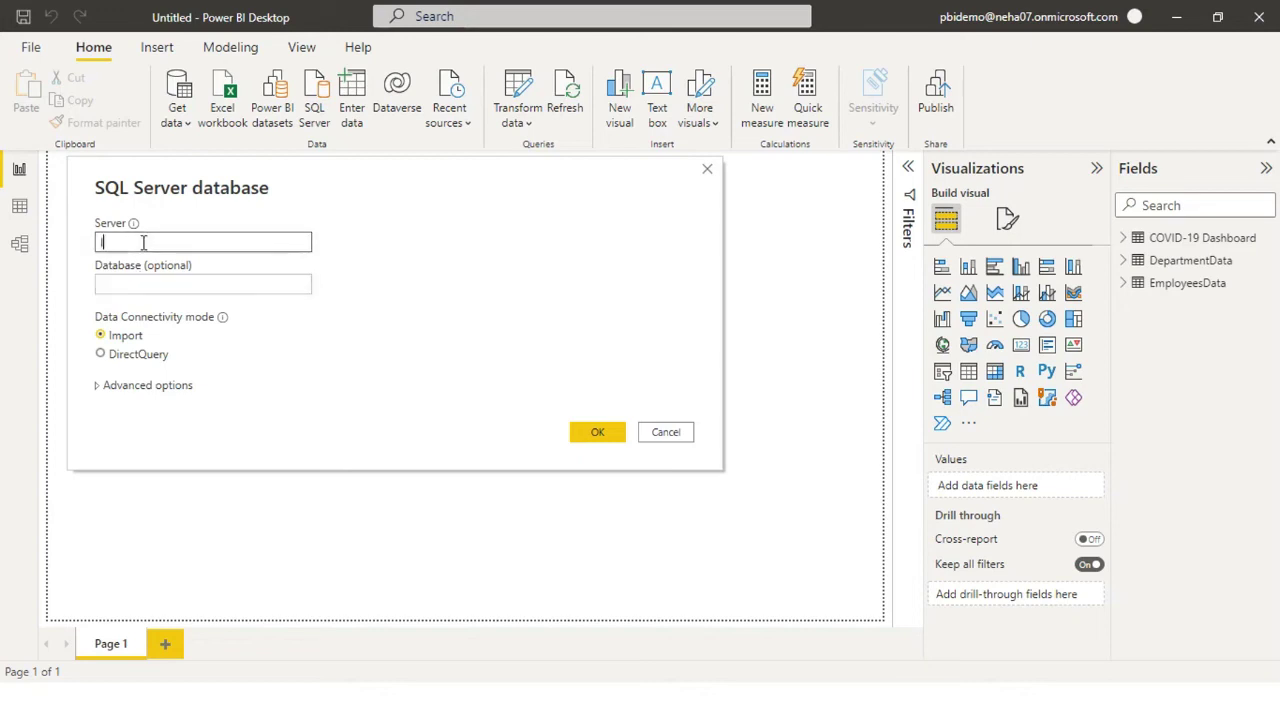
text(host)
click(137, 288)
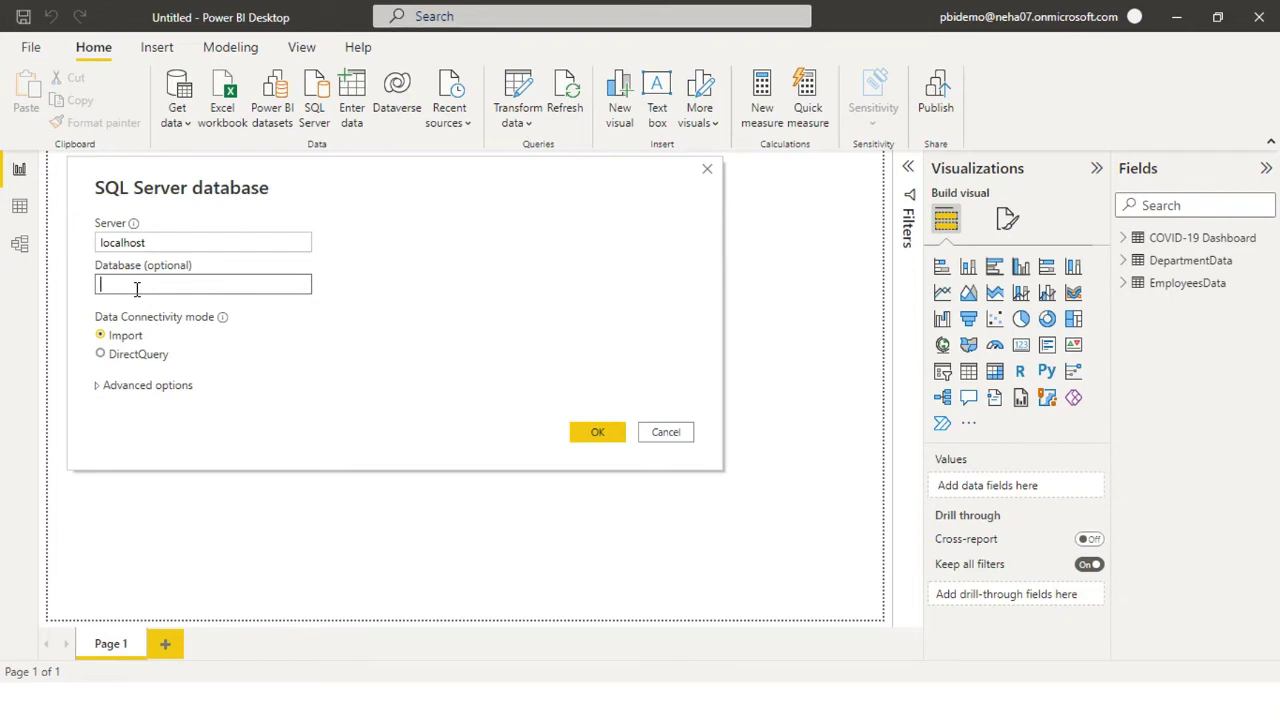
click(99, 389)
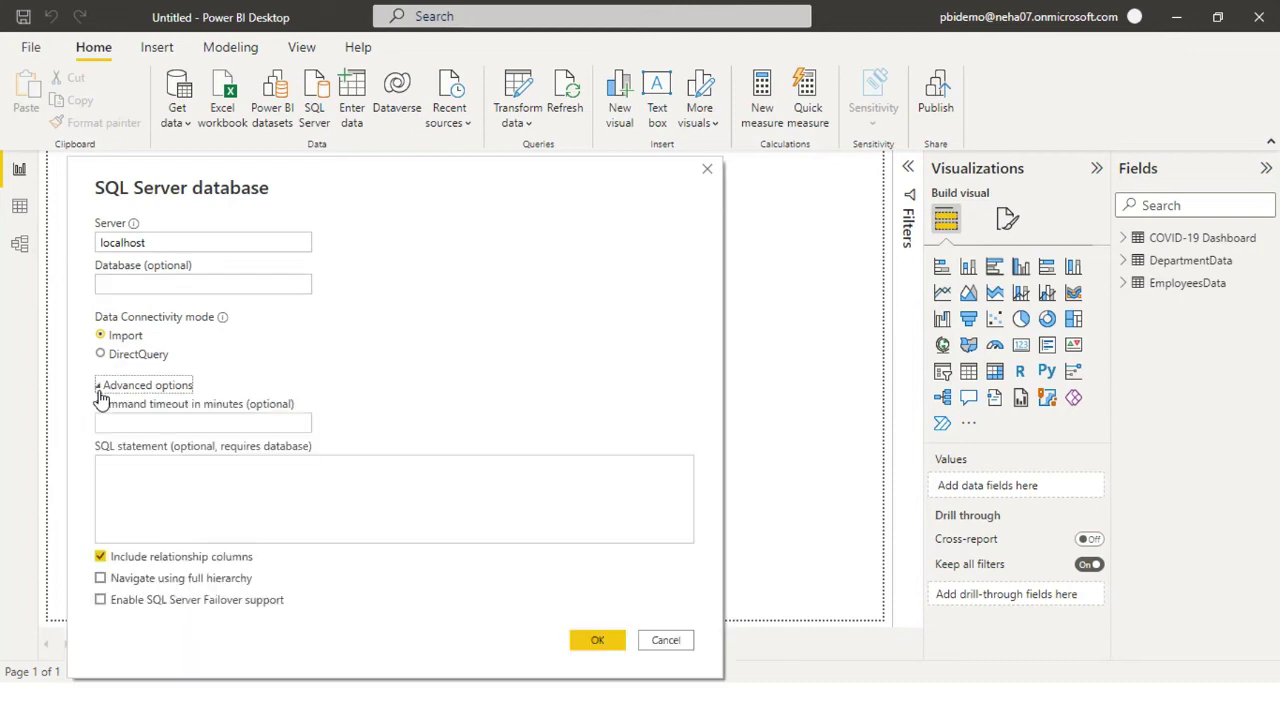
Type 'Select * from Test' as the SQL statement, delete it, and collapse Advanced options.
click(282, 482)
text(Select * from Test)
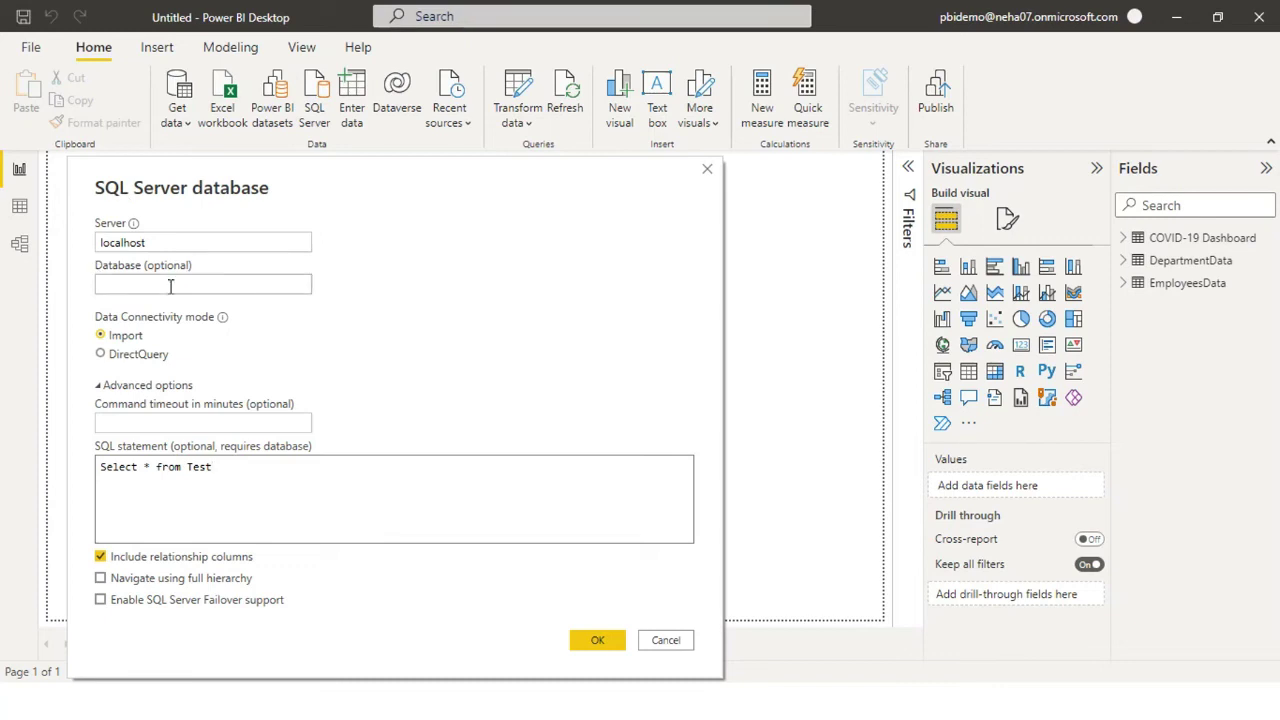
drag(210, 470, 85, 470)
key(BackSpace)
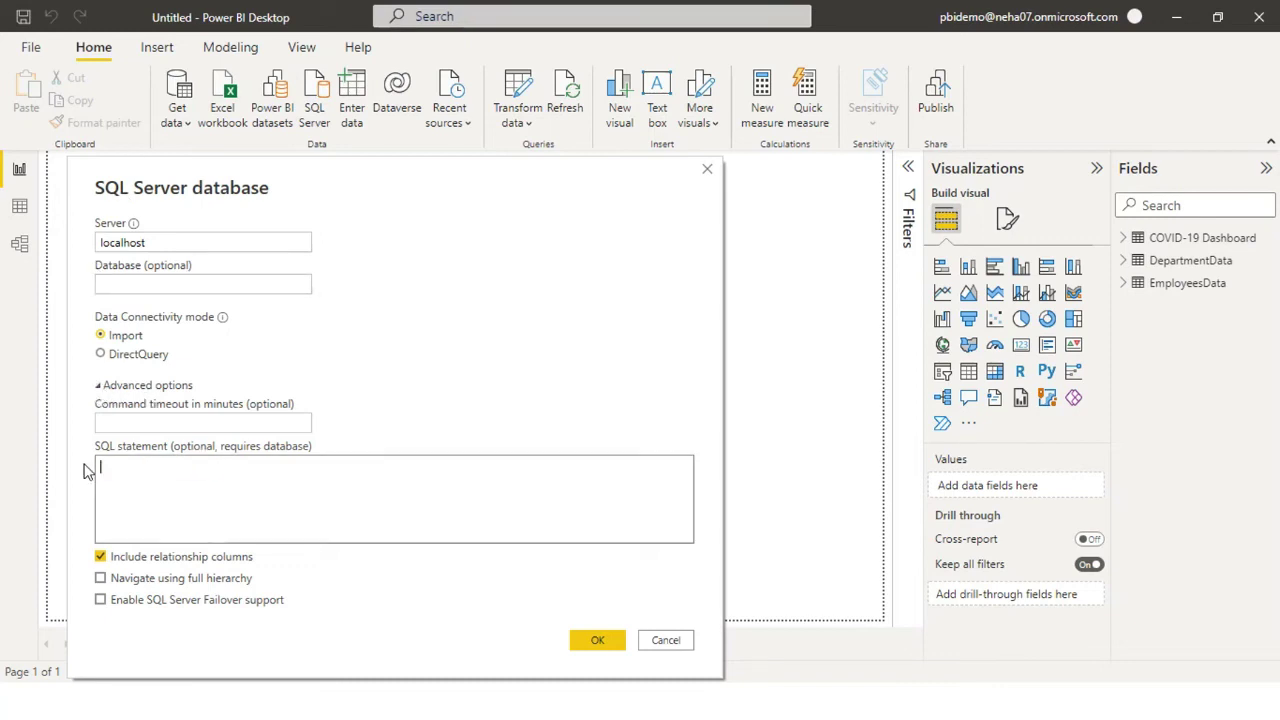
click(103, 386)
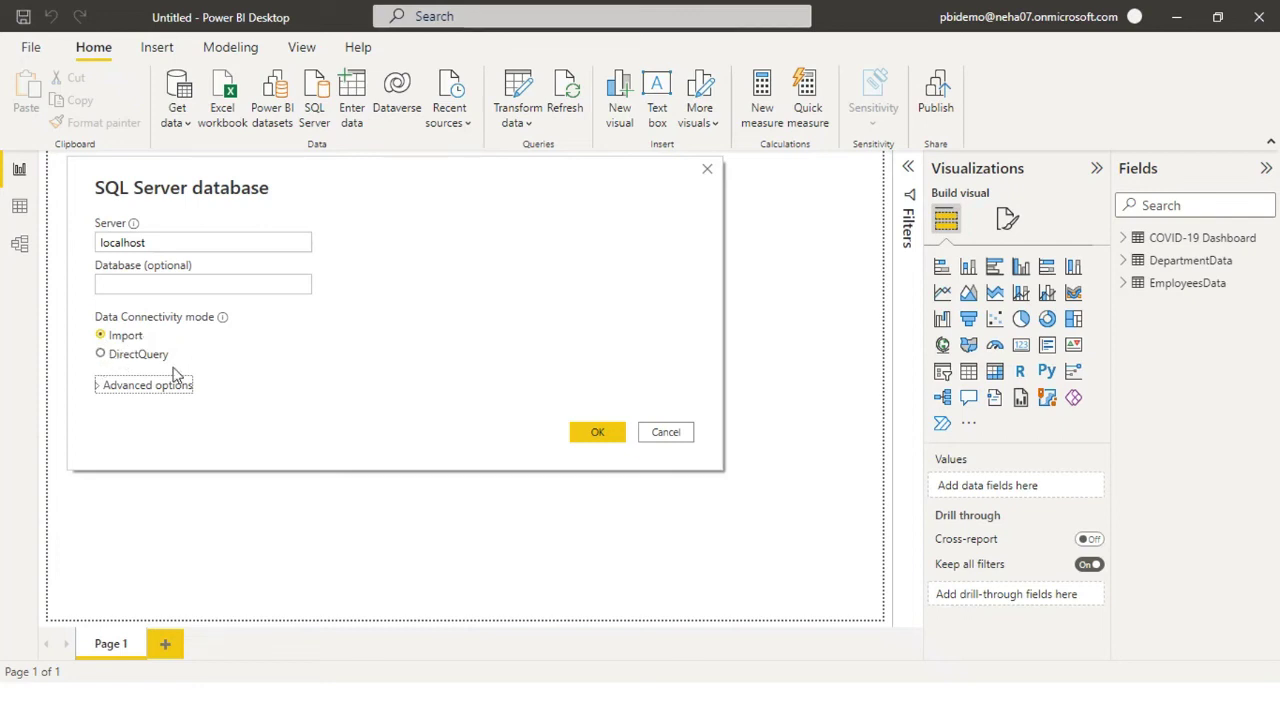
Close the SQL Server database dialog without connecting and look over the Fields pane tables.
click(708, 170)
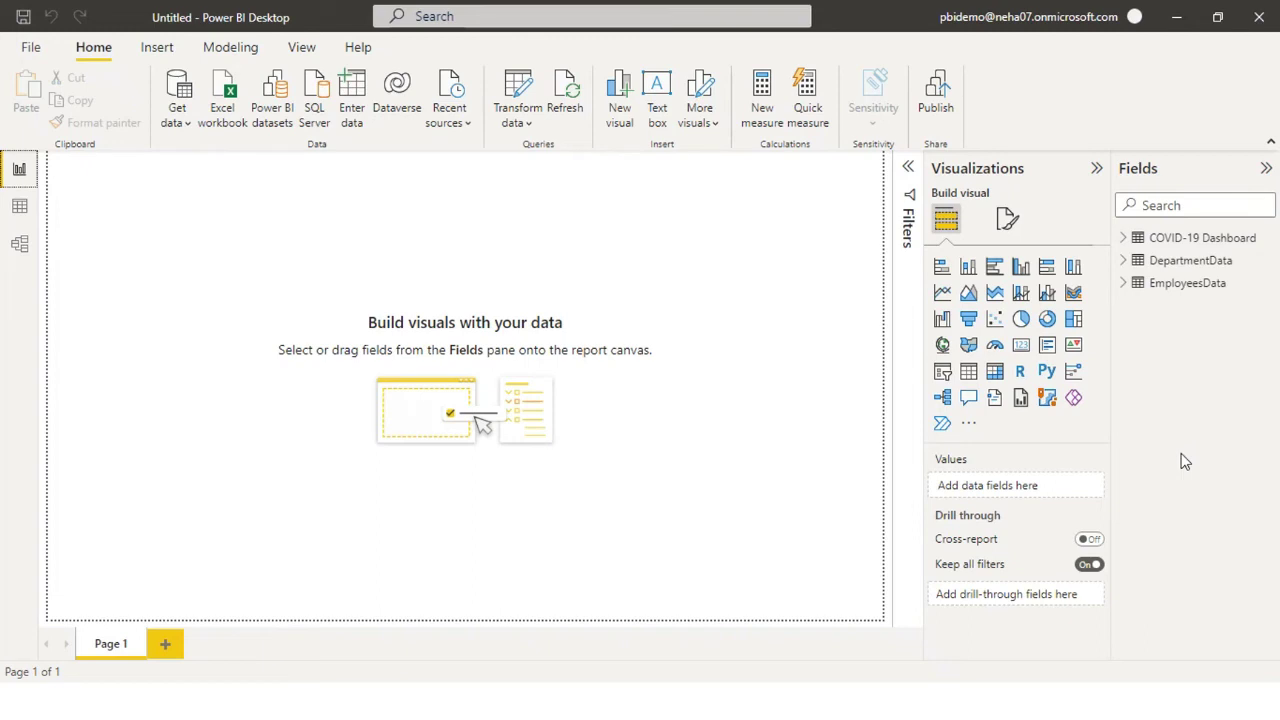
mouse_move(1177, 287)
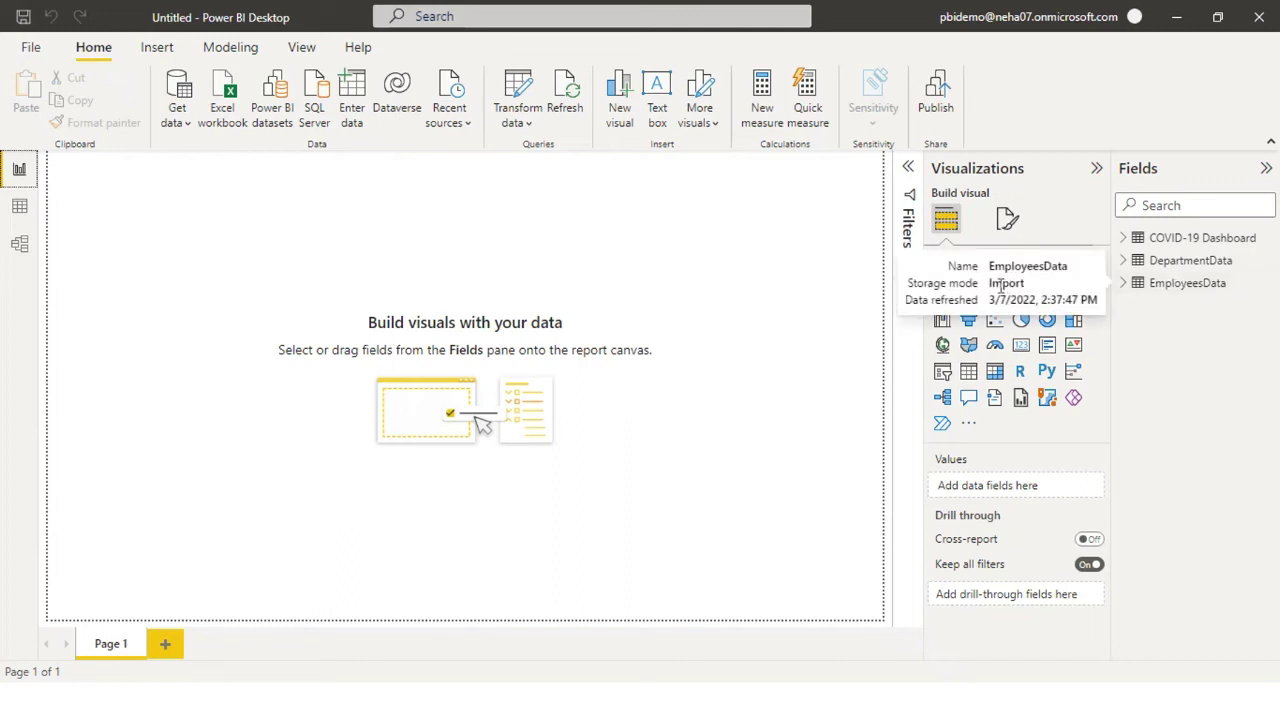
mouse_move(1160, 264)
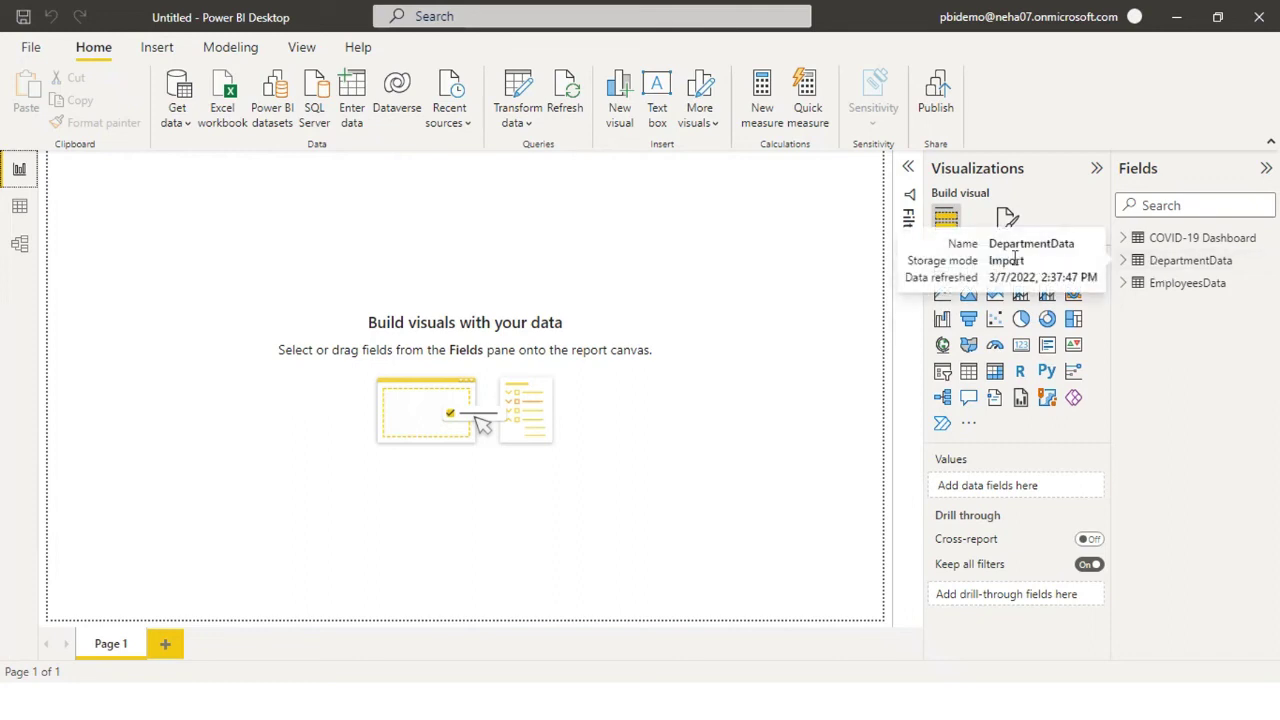
mouse_move(1190, 237)
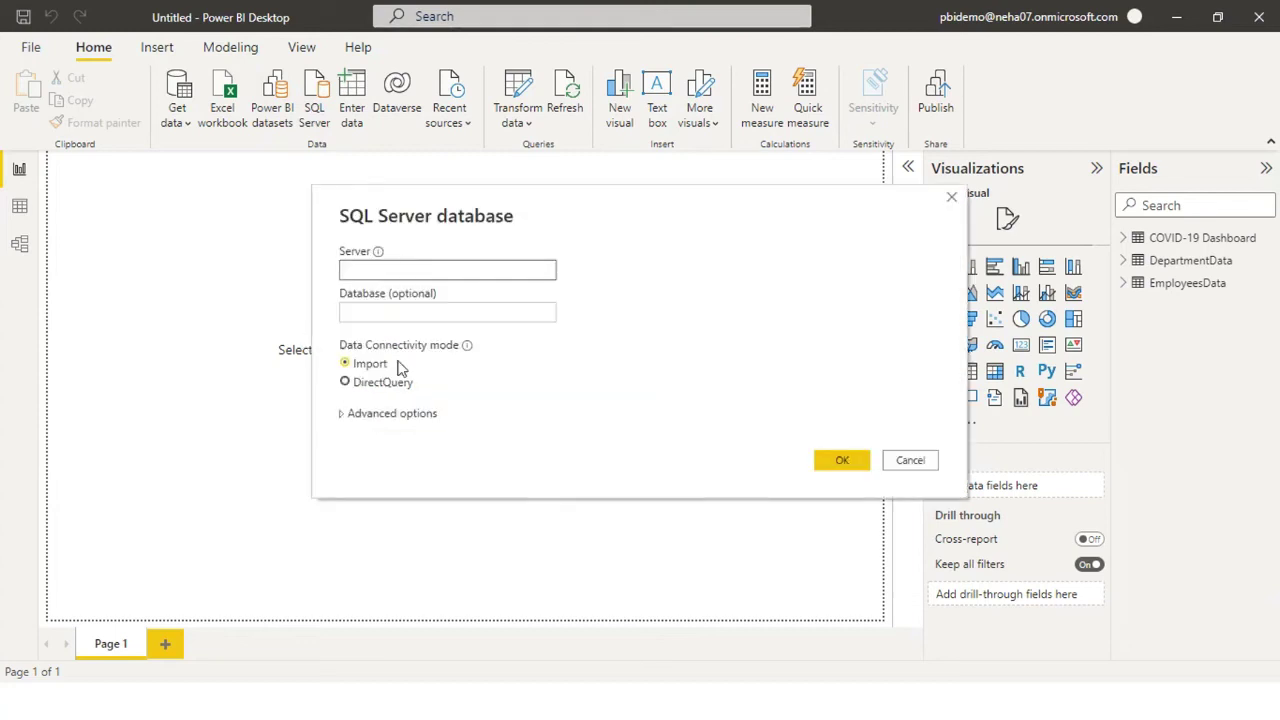
Connect to server 'localhost' in DirectQuery mode to list its databases.
drag(606, 214, 347, 189)
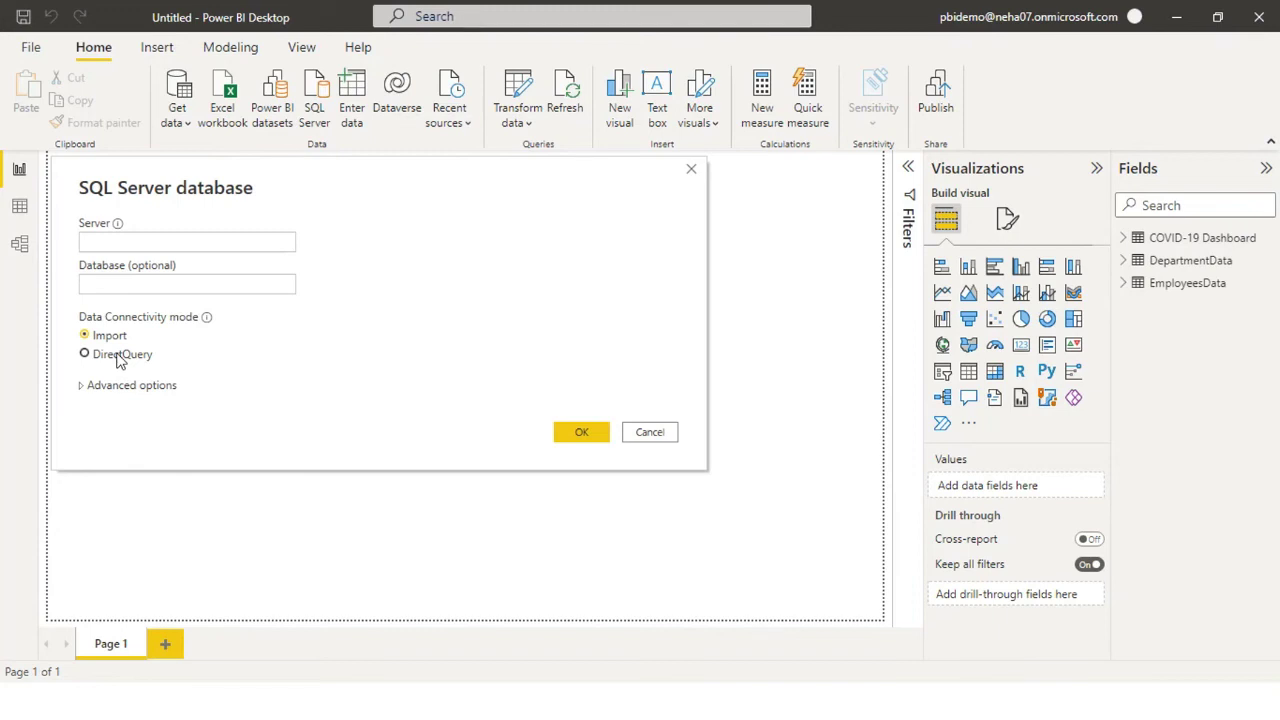
click(172, 240)
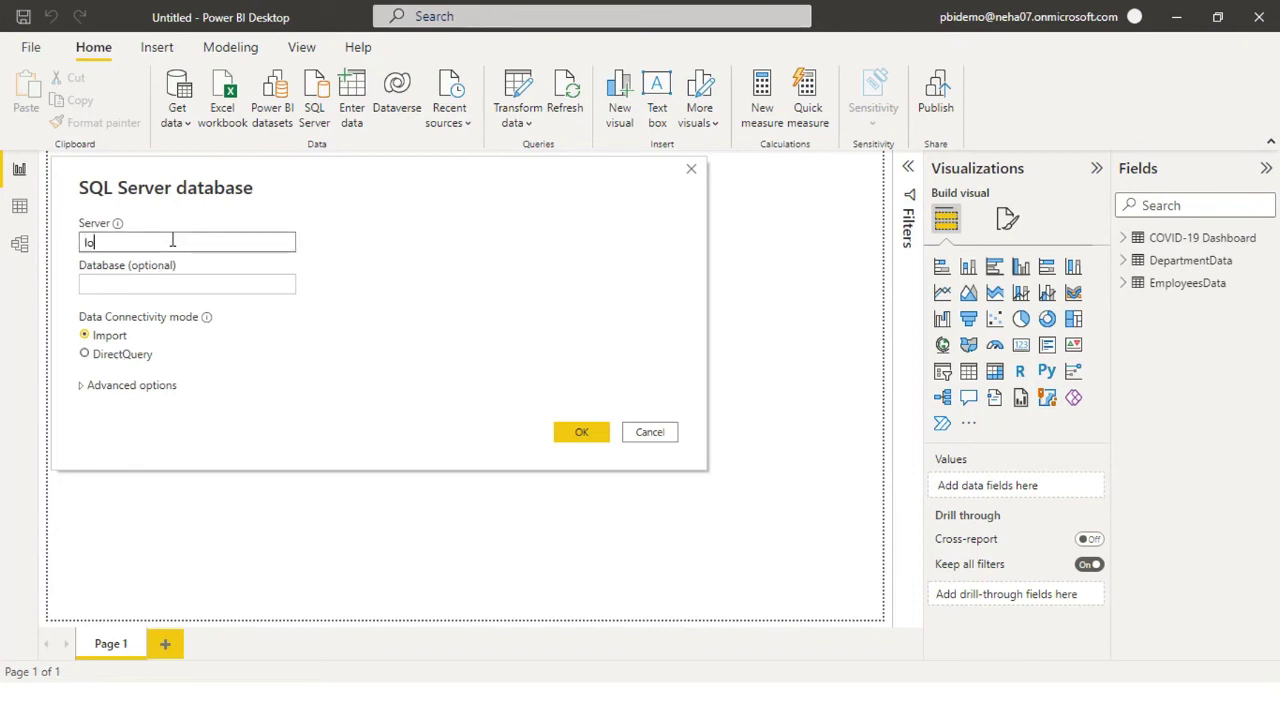
text(localhost)
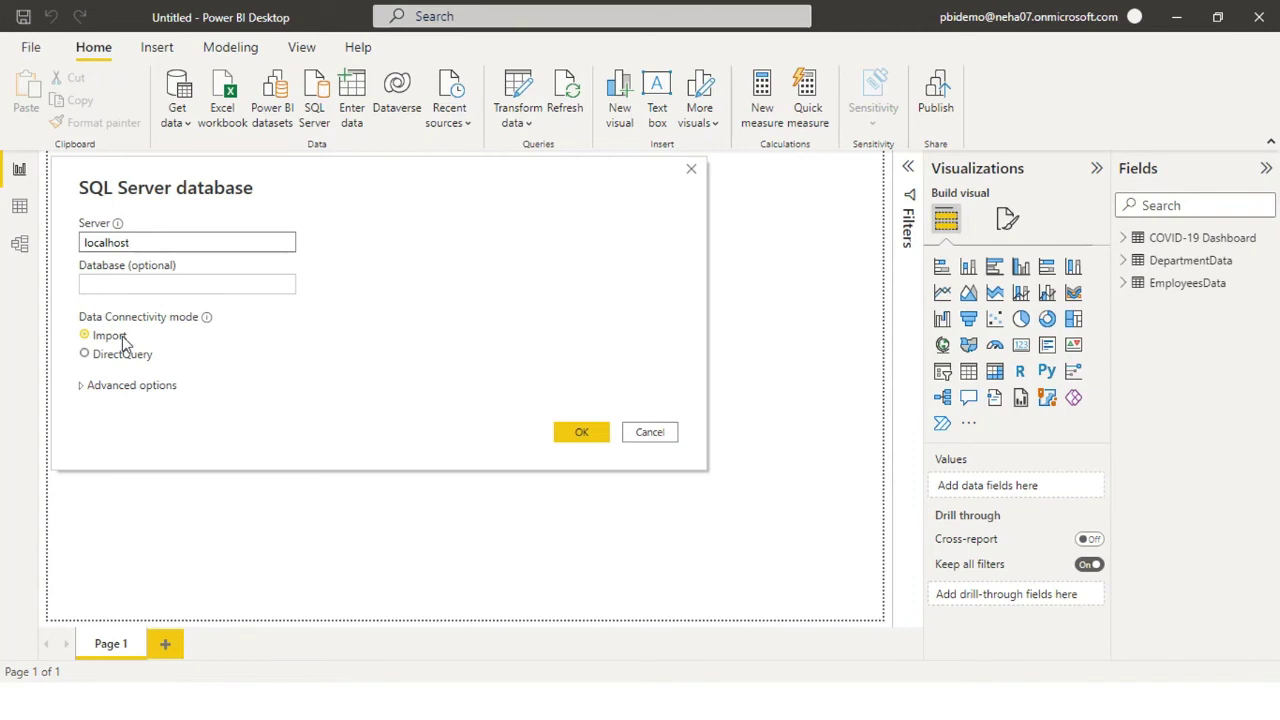
click(86, 355)
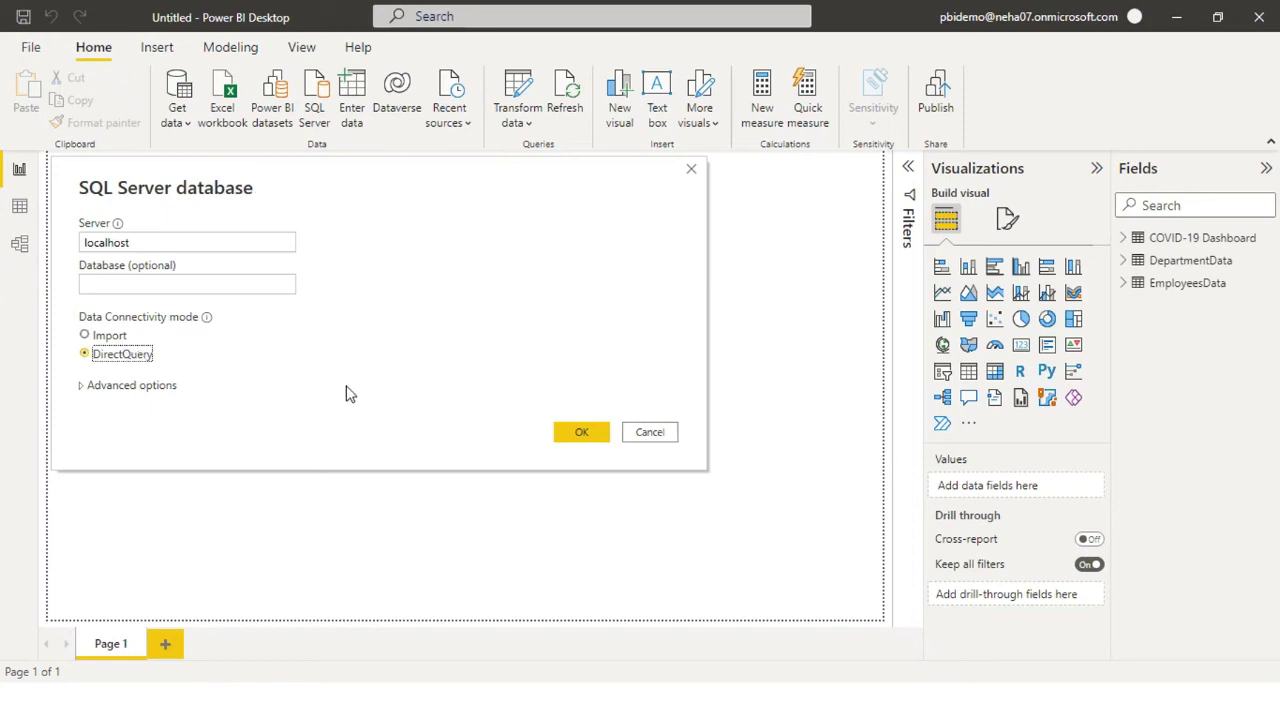
click(577, 438)
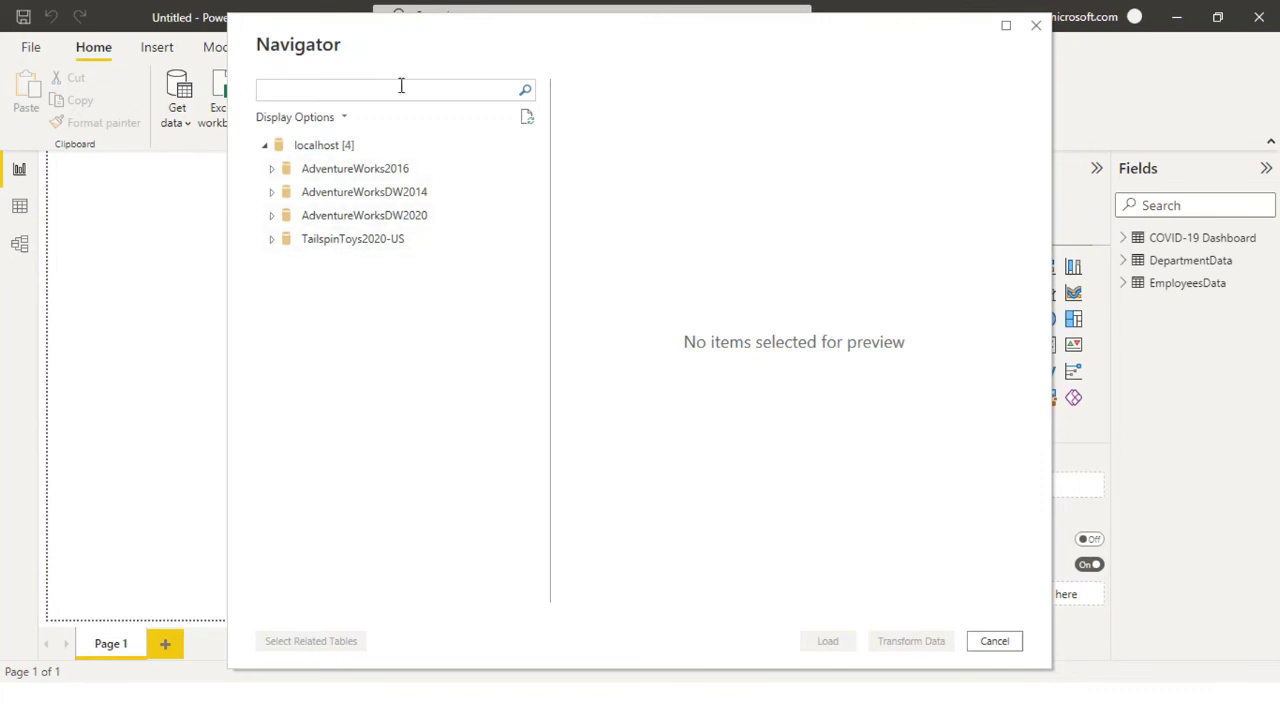
Expand AdventureWorksDW2020 in the Navigator to browse its tables, then switch to Microsoft Whiteboard.
drag(420, 57, 214, 60)
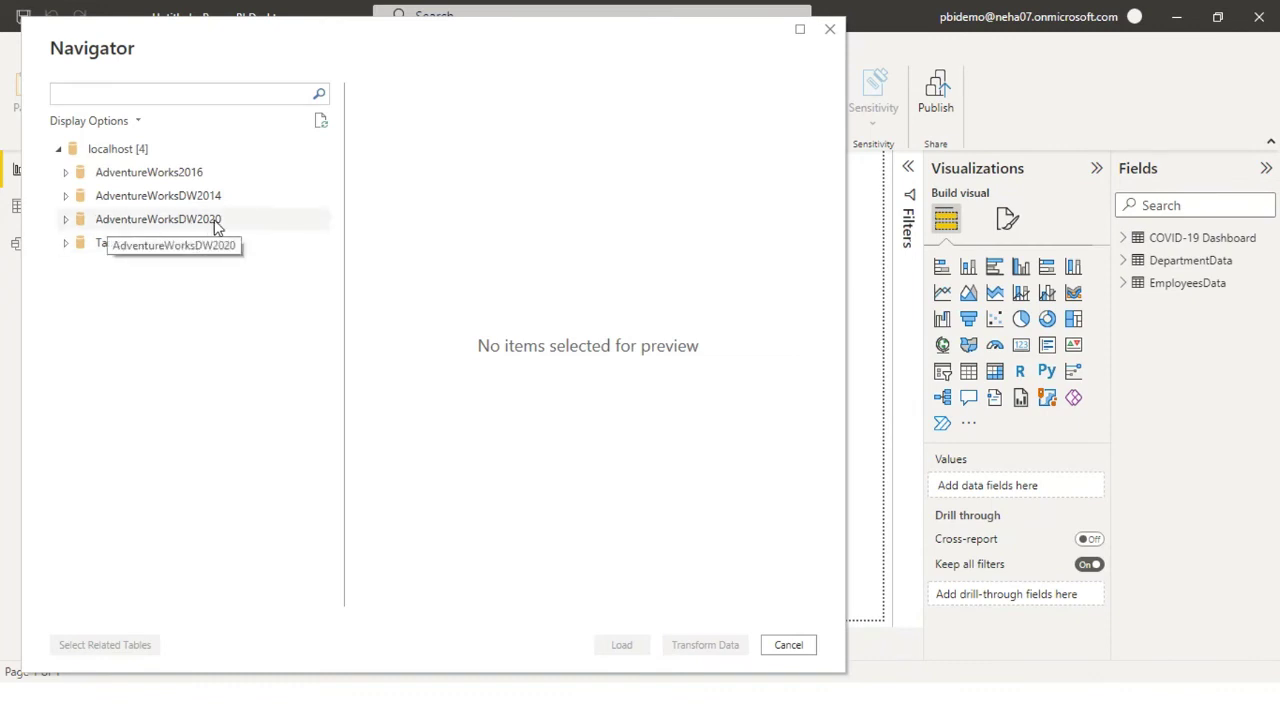
click(68, 223)
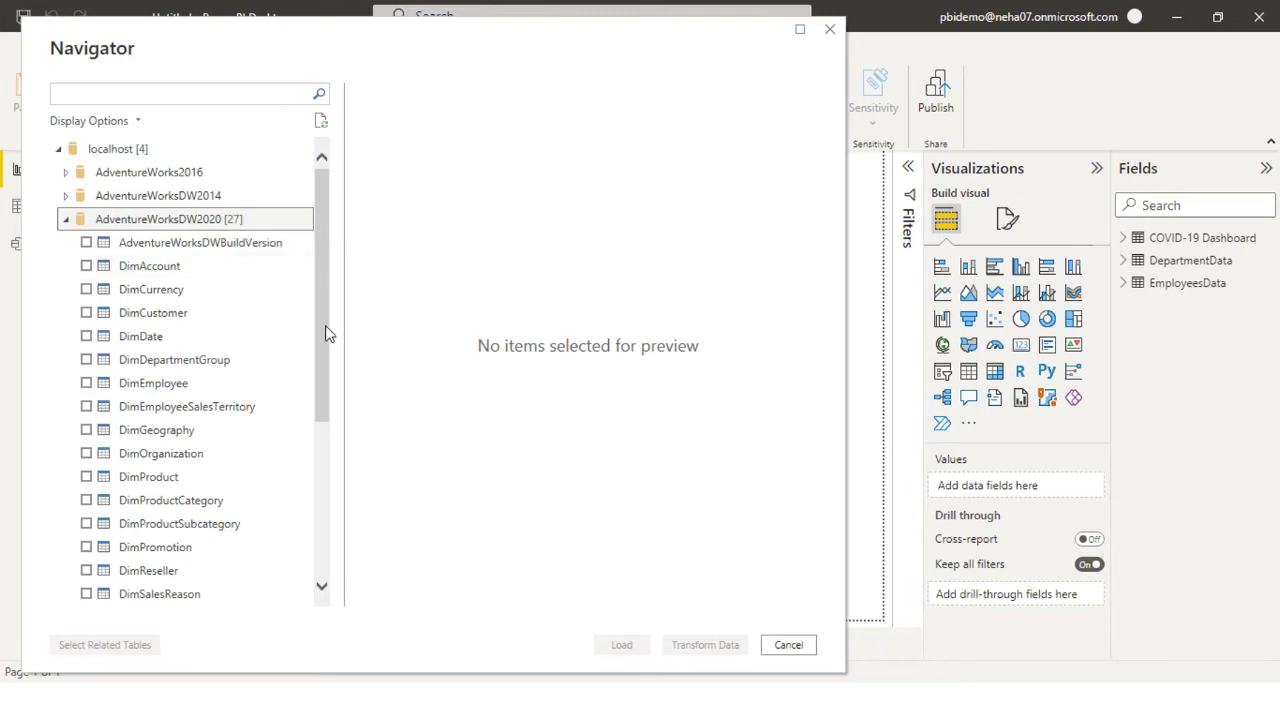
drag(326, 334, 325, 488)
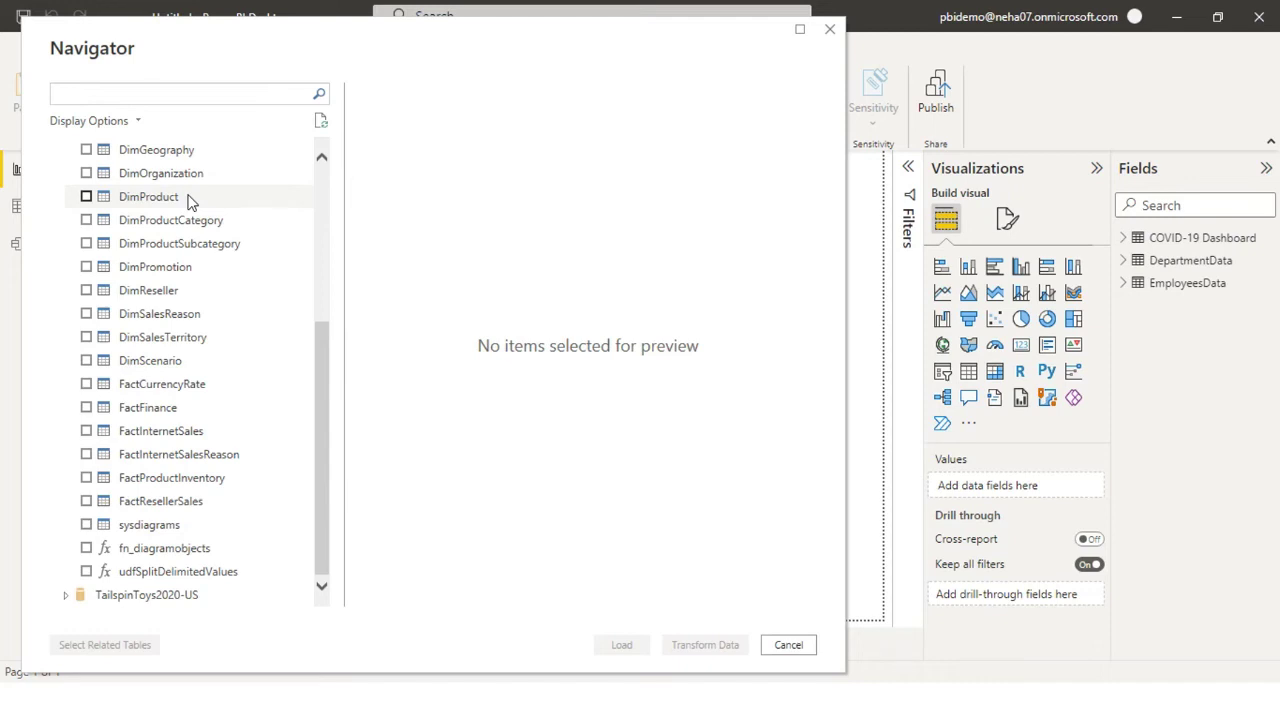
drag(385, 50, 477, 80)
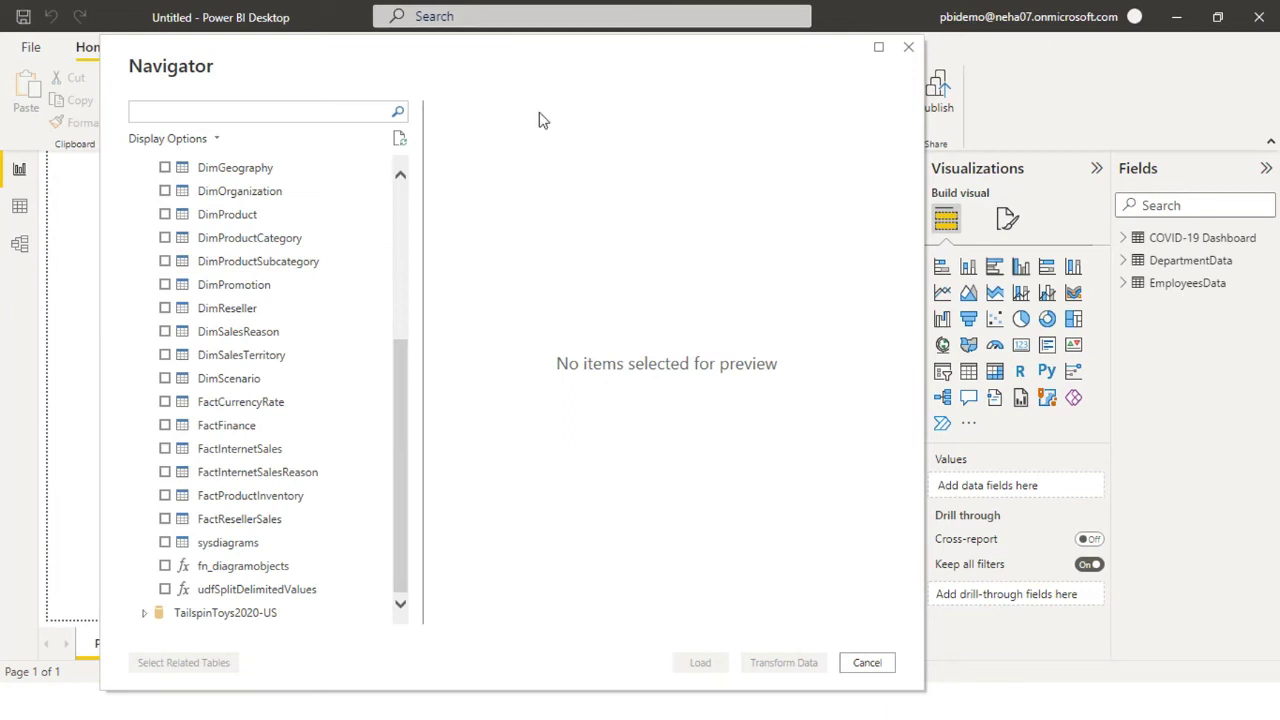
drag(600, 80, 520, 65)
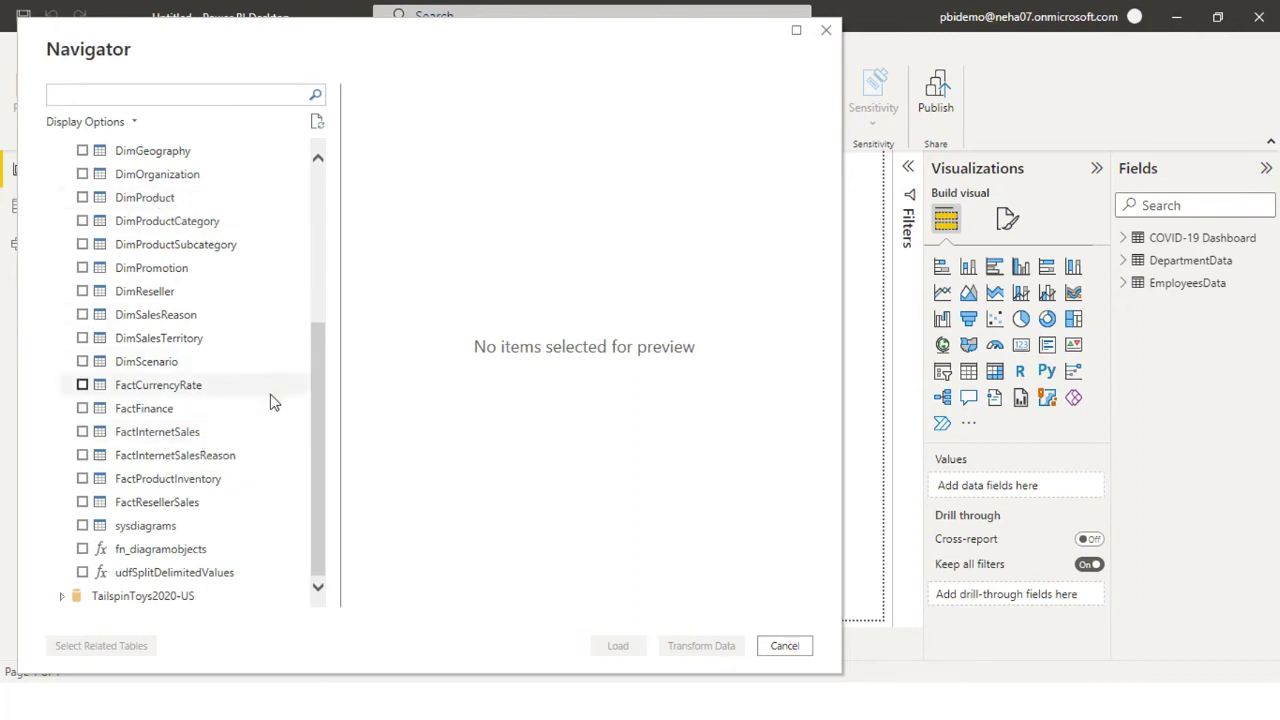
drag(323, 394, 323, 333)
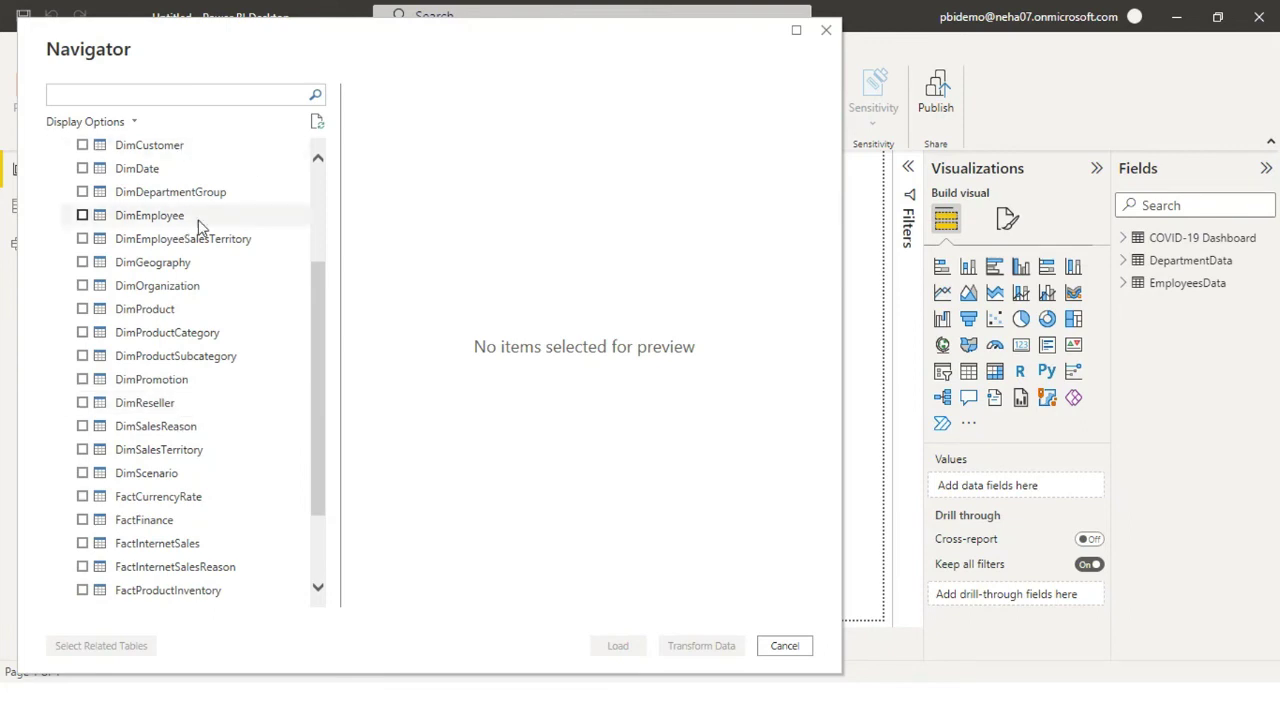
drag(318, 342, 318, 385)
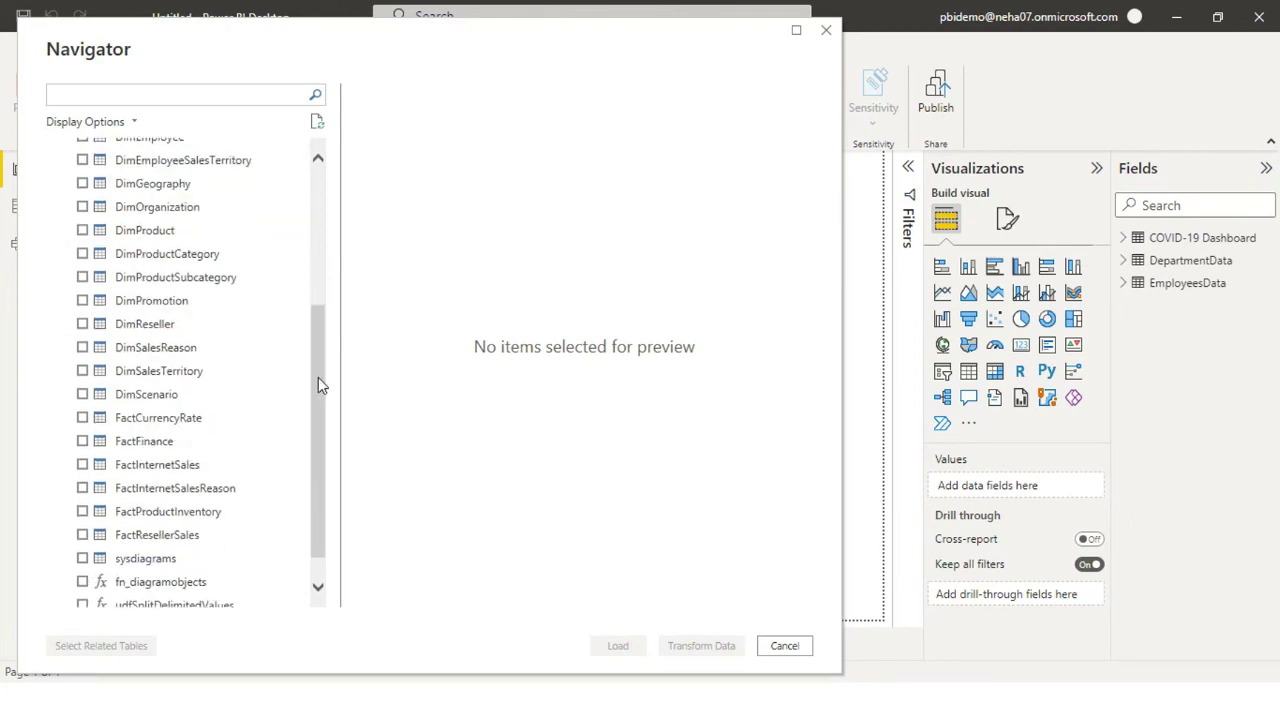
key(super)
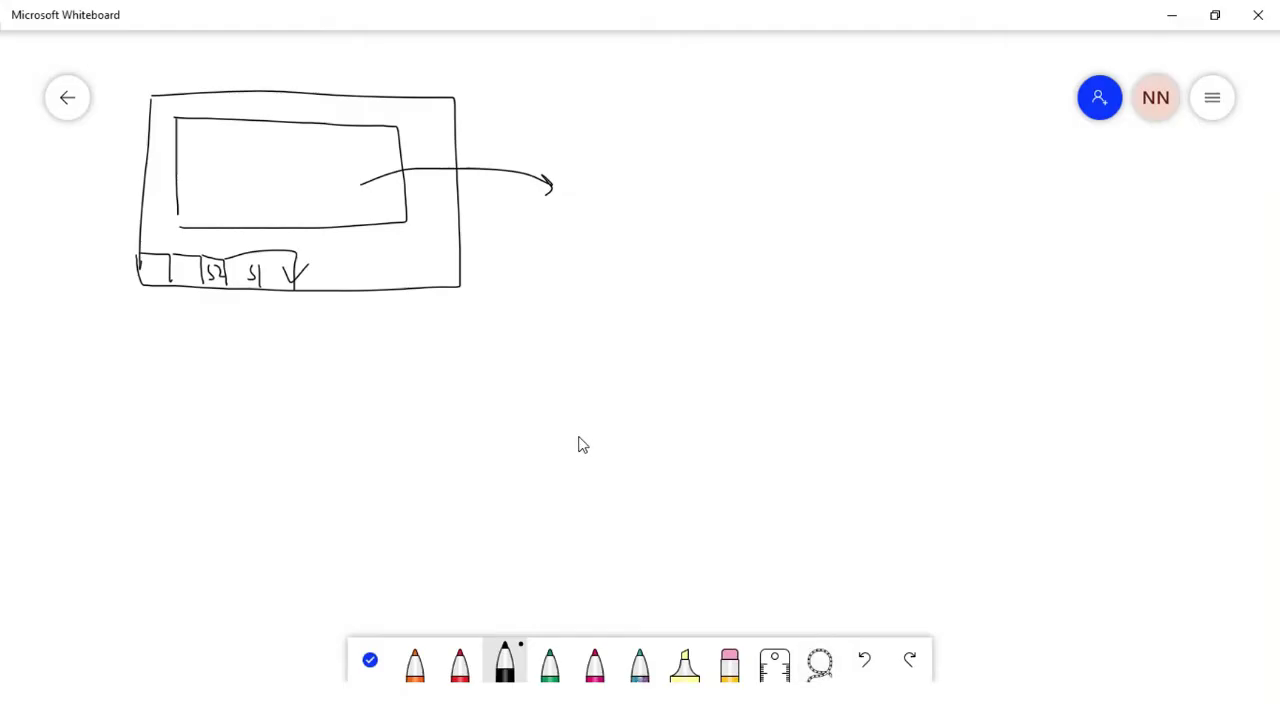
Erase the old rectangle sketch and draw a black 'On-Prem' box at the top-left.
click(731, 664)
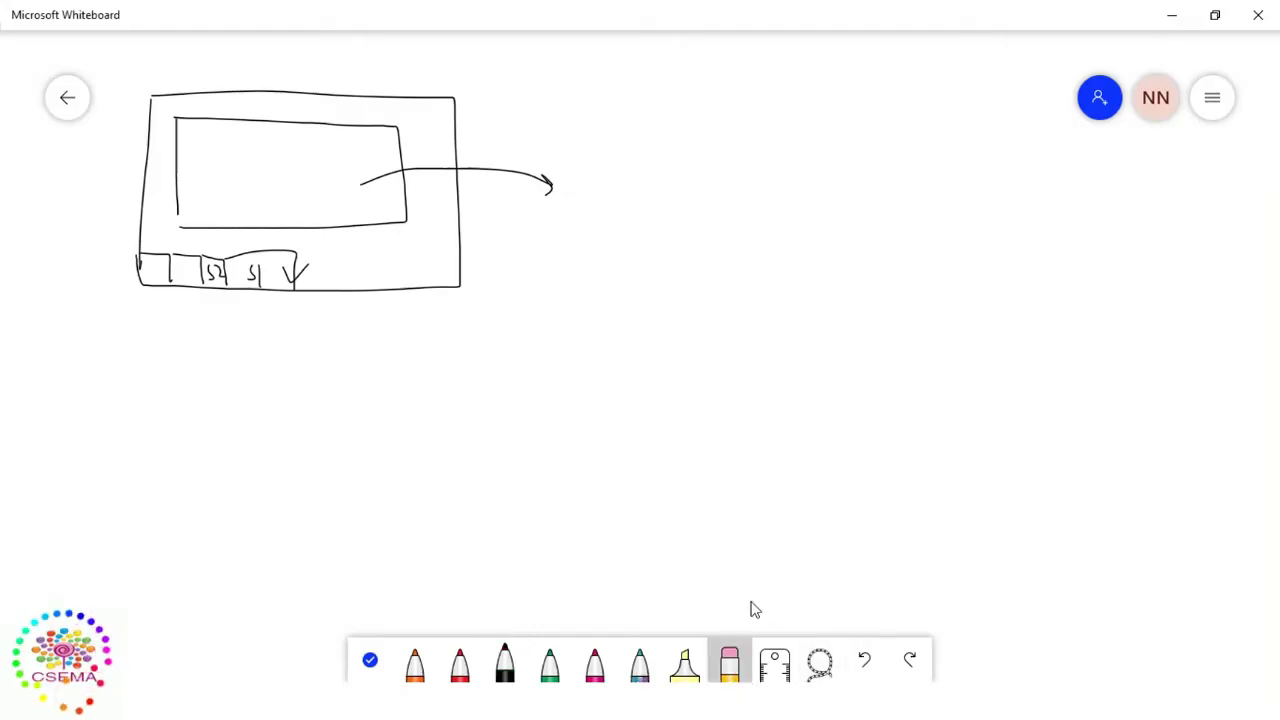
mouse_move(157, 123)
mouse_down()
mouse_move(350, 120)
mouse_move(432, 189)
mouse_move(59, 270)
mouse_move(181, 332)
mouse_move(425, 209)
mouse_move(637, 263)
mouse_up()
click(505, 664)
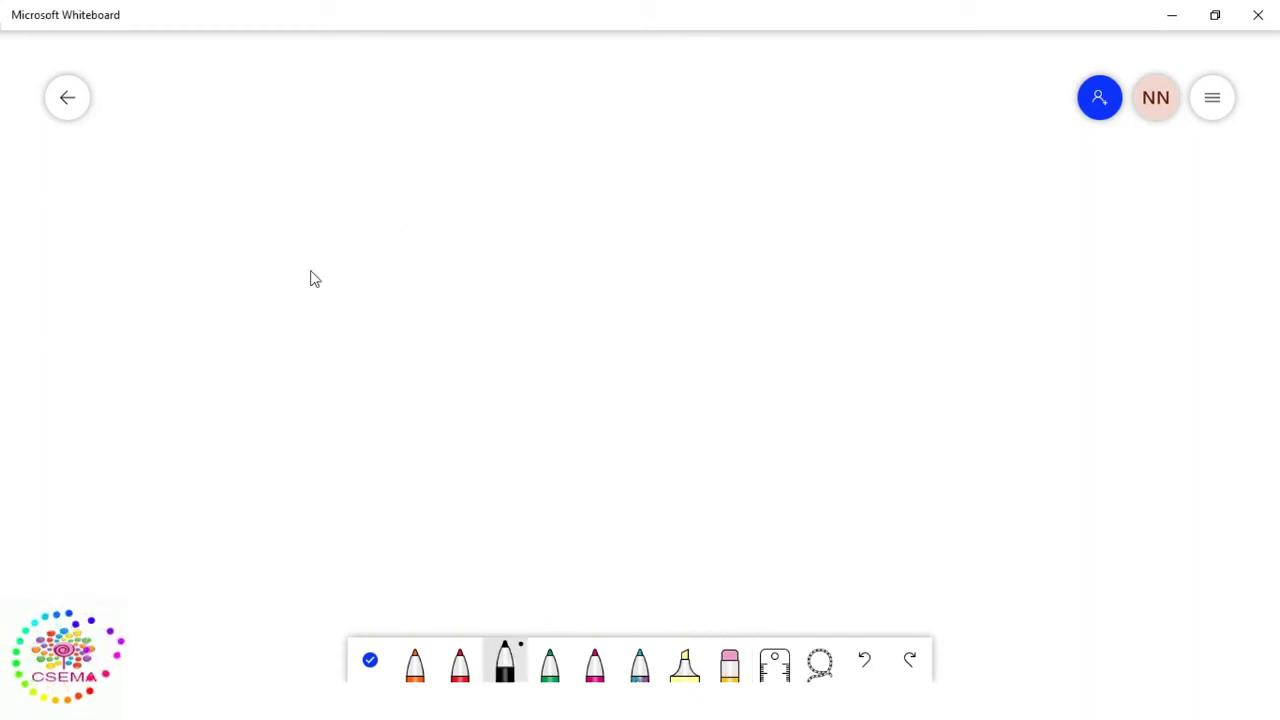
mouse_move(142, 52)
mouse_down()
mouse_move(141, 136)
mouse_move(143, 51)
mouse_move(318, 43)
mouse_move(318, 142)
mouse_move(140, 140)
mouse_up()
mouse_move(174, 71)
mouse_down()
mouse_move(177, 109)
mouse_move(210, 95)
mouse_move(240, 109)
mouse_move(264, 91)
mouse_move(290, 100)
mouse_up()
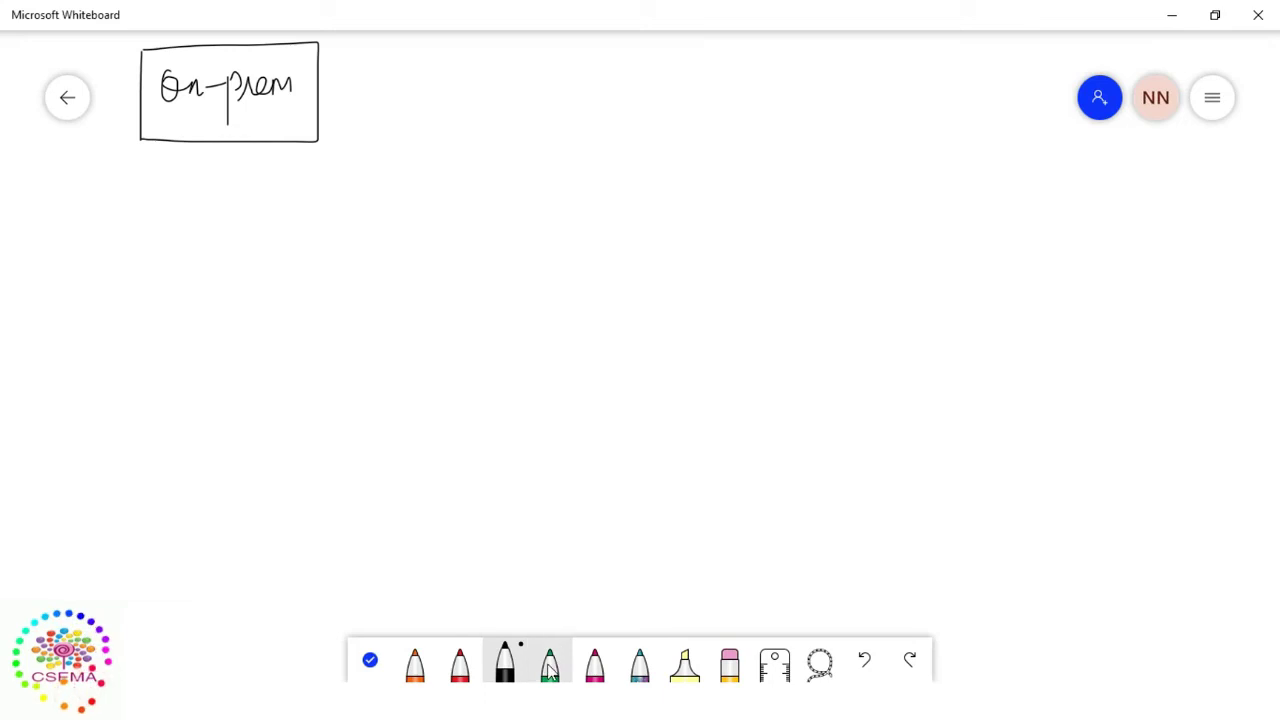
Draw a magenta table box labelled 'sales' beneath the On-Prem box.
click(594, 675)
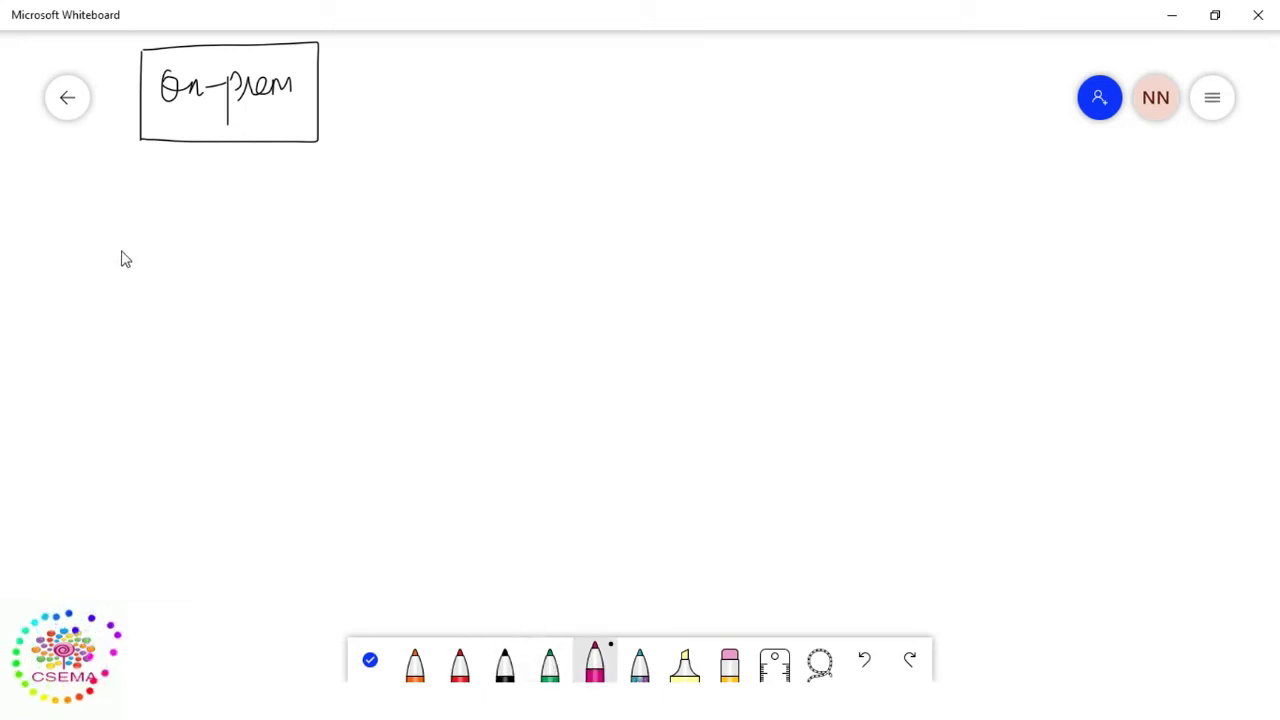
mouse_move(86, 230)
mouse_down()
mouse_move(104, 236)
mouse_move(114, 220)
mouse_move(140, 231)
mouse_move(136, 244)
mouse_up()
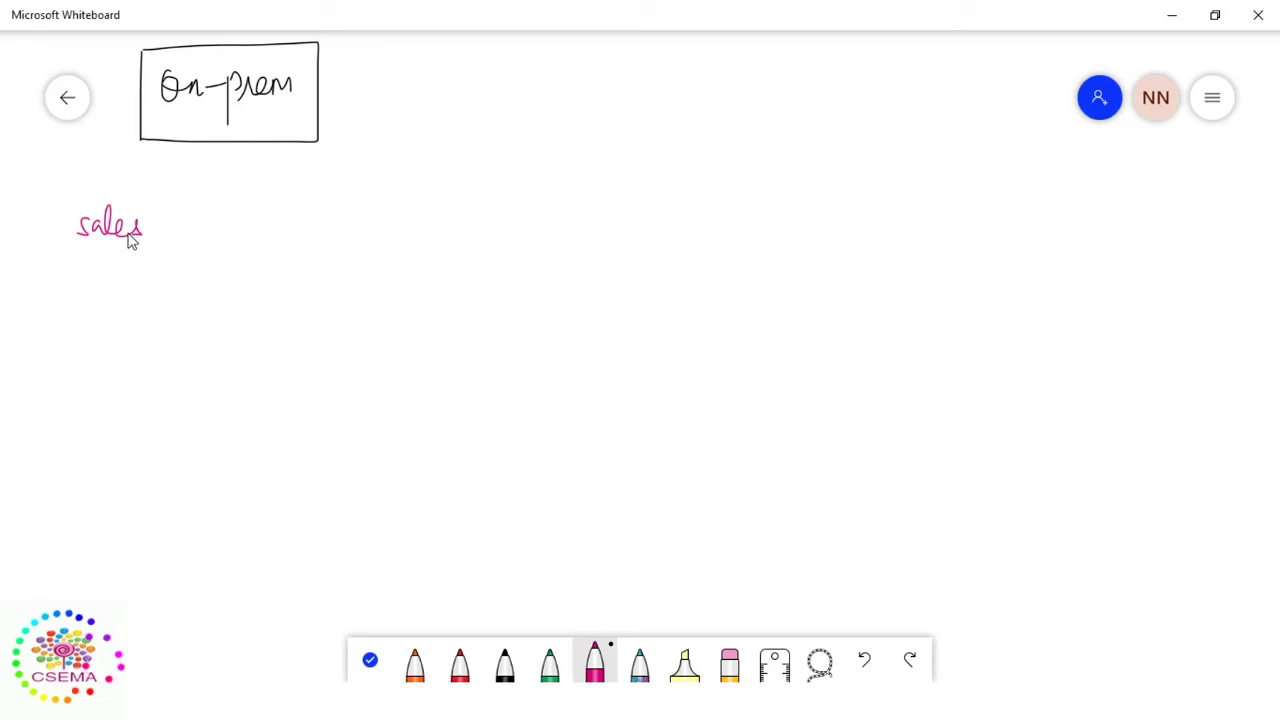
mouse_move(75, 258)
mouse_down()
mouse_move(77, 365)
mouse_move(76, 264)
mouse_move(166, 255)
mouse_move(166, 382)
mouse_move(80, 387)
mouse_up()
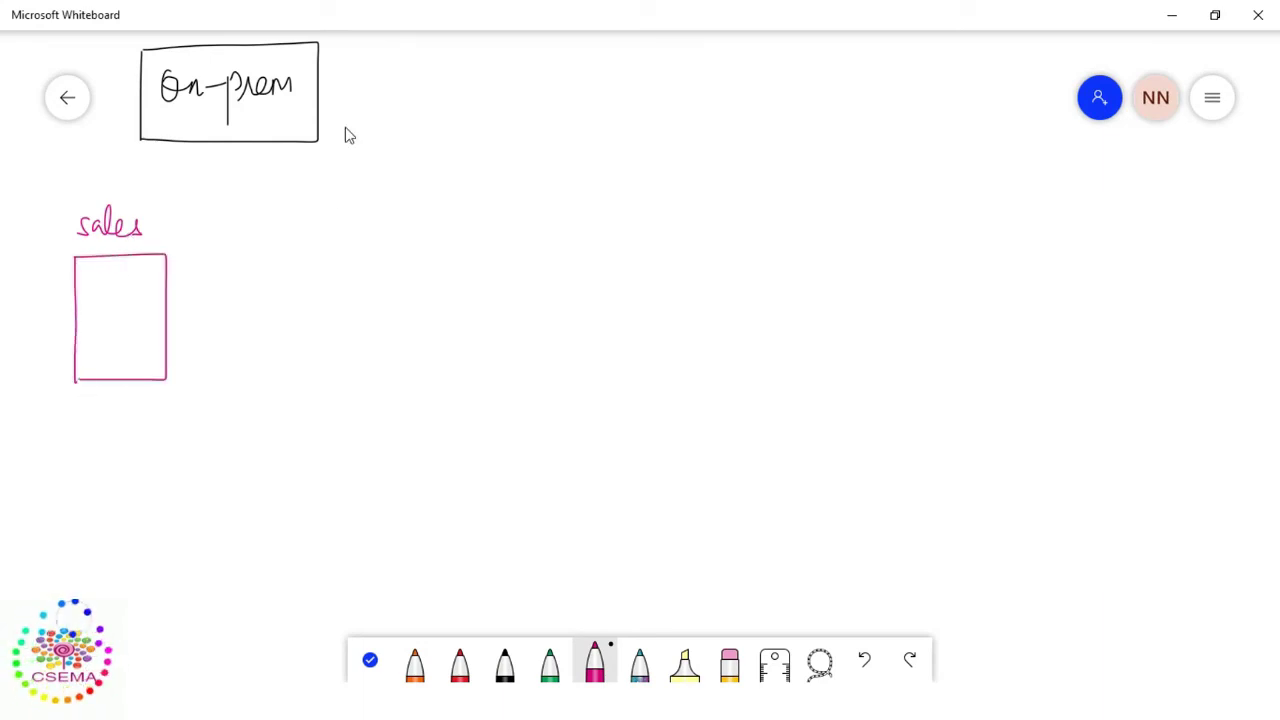
Draw magenta 'Prod' and 'Sales Terr' table boxes with their labels.
mouse_move(323, 170)
mouse_down()
mouse_move(323, 196)
mouse_move(348, 176)
mouse_move(356, 190)
mouse_move(388, 190)
mouse_move(346, 288)
mouse_up()
drag(340, 208, 416, 204)
drag(388, 291, 346, 289)
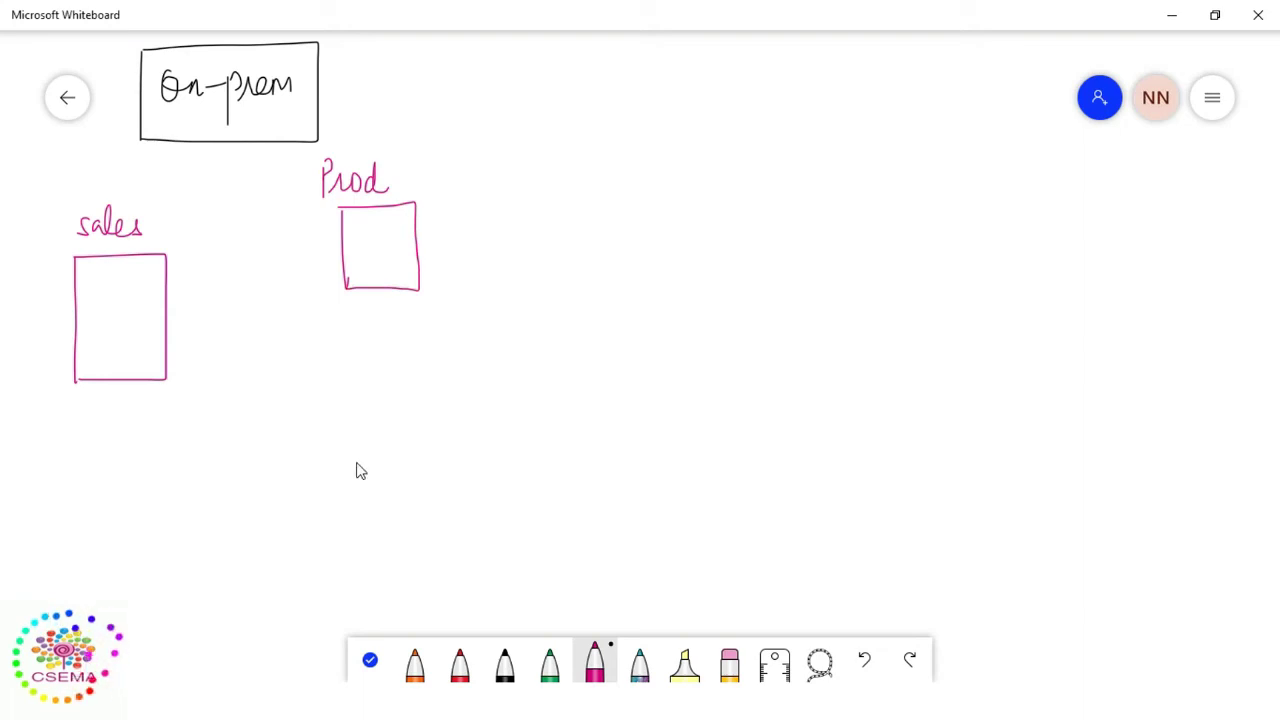
mouse_move(368, 455)
mouse_down()
mouse_move(432, 484)
mouse_move(428, 456)
mouse_move(450, 450)
mouse_move(447, 487)
mouse_move(462, 478)
mouse_move(506, 478)
mouse_up()
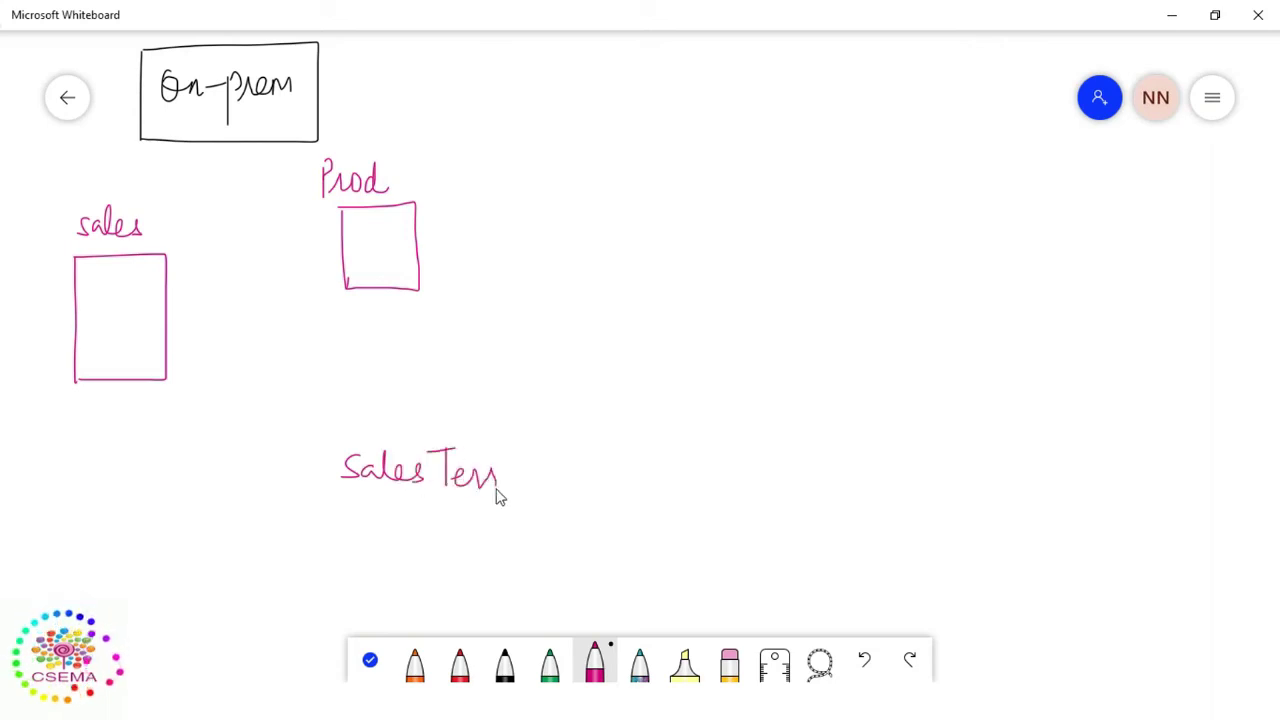
drag(359, 500, 367, 633)
mouse_move(360, 503)
mouse_down()
mouse_move(535, 540)
mouse_move(539, 625)
mouse_move(357, 631)
mouse_up()
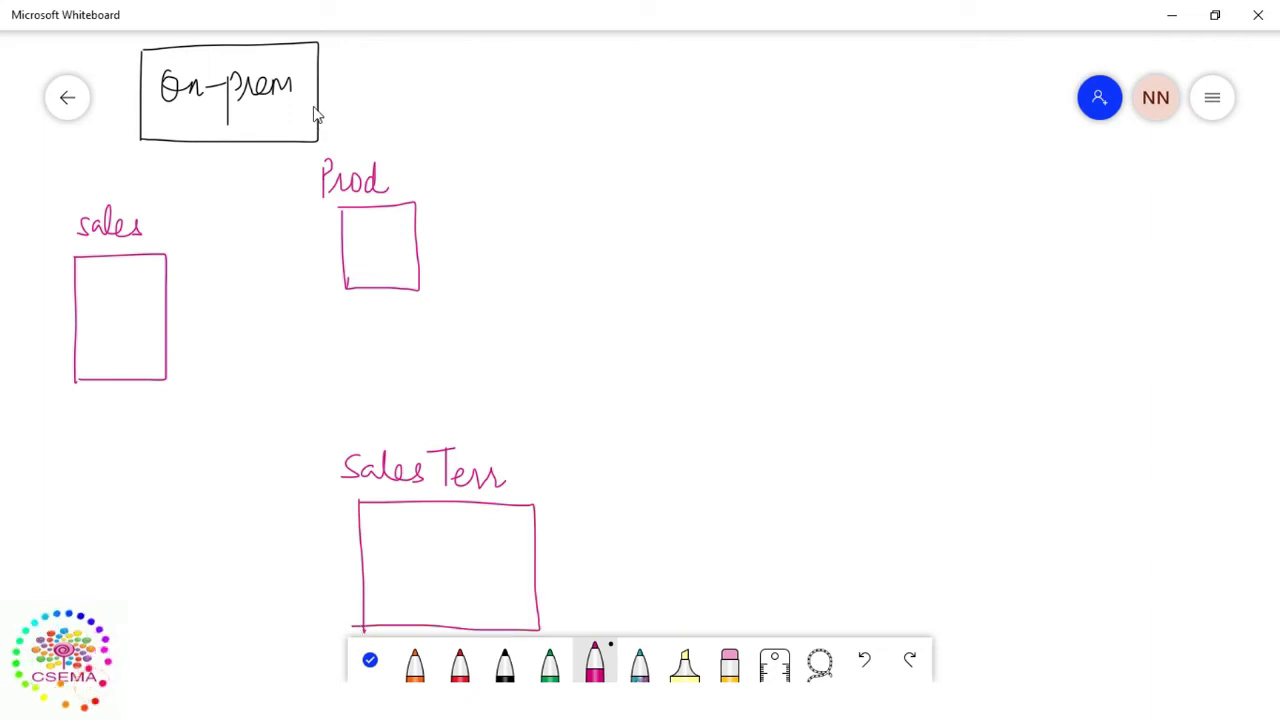
Write 'DB' under On-Prem, then in black grid the Prod box and add a dashed 'PID' label.
drag(184, 110, 186, 130)
drag(222, 112, 223, 133)
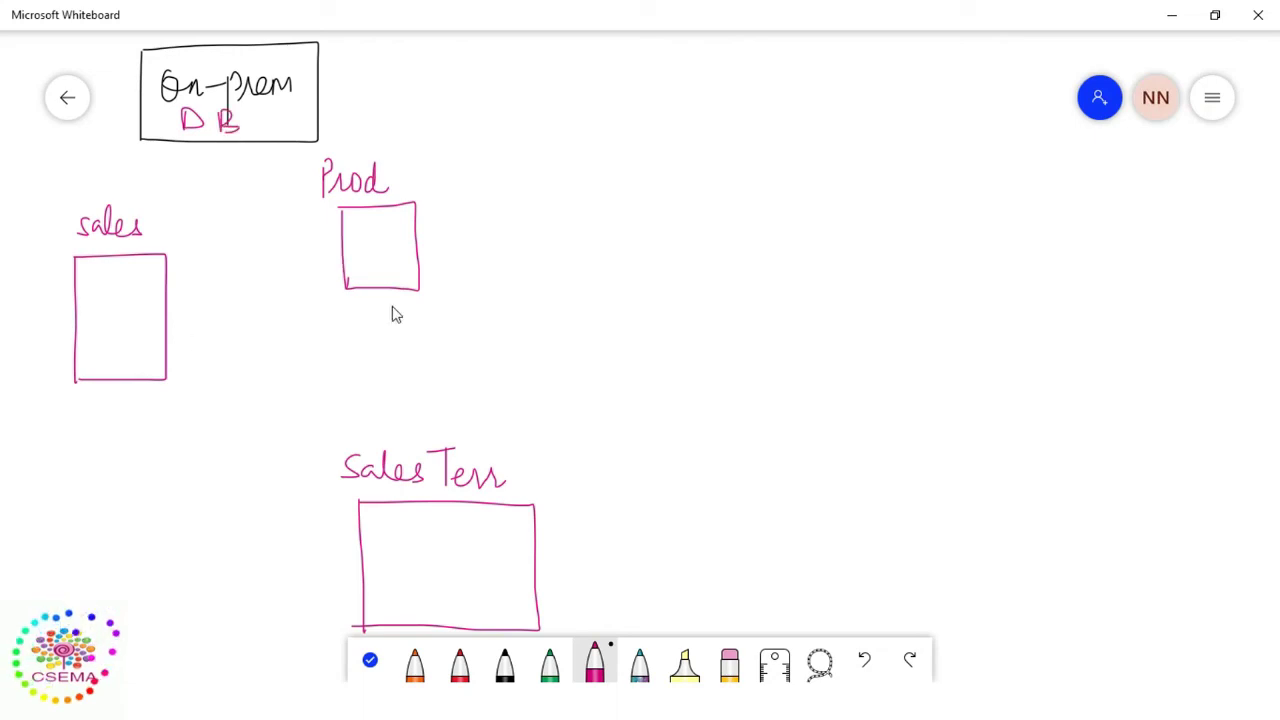
click(504, 668)
mouse_move(341, 223)
mouse_down()
mouse_move(413, 222)
mouse_move(387, 308)
mouse_up()
mouse_move(352, 220)
mouse_down()
mouse_move(303, 210)
mouse_move(266, 226)
mouse_move(268, 212)
mouse_up()
mouse_move(283, 196)
mouse_down()
mouse_move(283, 222)
mouse_move(310, 216)
mouse_move(296, 226)
mouse_move(406, 248)
mouse_move(688, 242)
mouse_up()
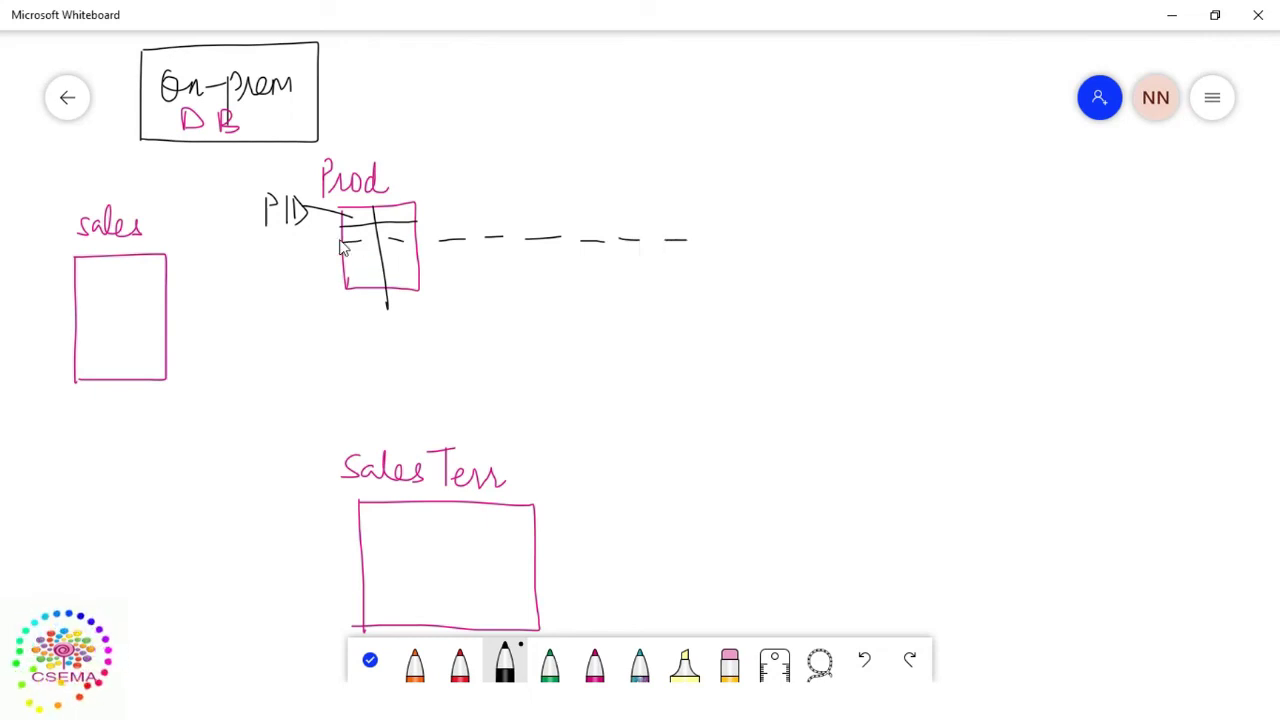
Circle the PID label and write X and a PID column beside and inside the sales box.
mouse_move(318, 198)
mouse_down()
mouse_move(263, 182)
mouse_move(249, 222)
mouse_move(298, 245)
mouse_move(320, 225)
mouse_move(314, 192)
mouse_up()
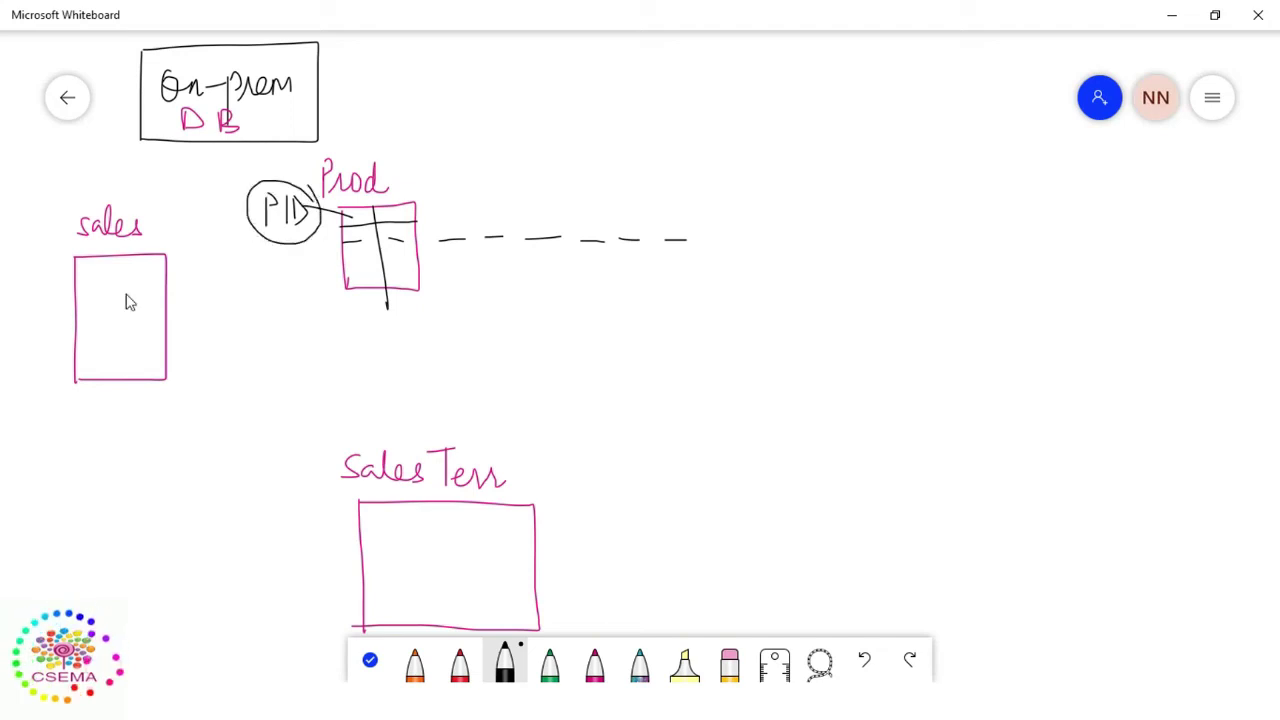
mouse_move(20, 283)
mouse_down()
mouse_move(50, 278)
mouse_move(64, 292)
mouse_move(40, 310)
mouse_move(100, 288)
mouse_up()
drag(177, 271, 188, 289)
mouse_move(187, 271)
mouse_down()
mouse_move(177, 289)
mouse_move(192, 376)
mouse_up()
drag(111, 273, 117, 294)
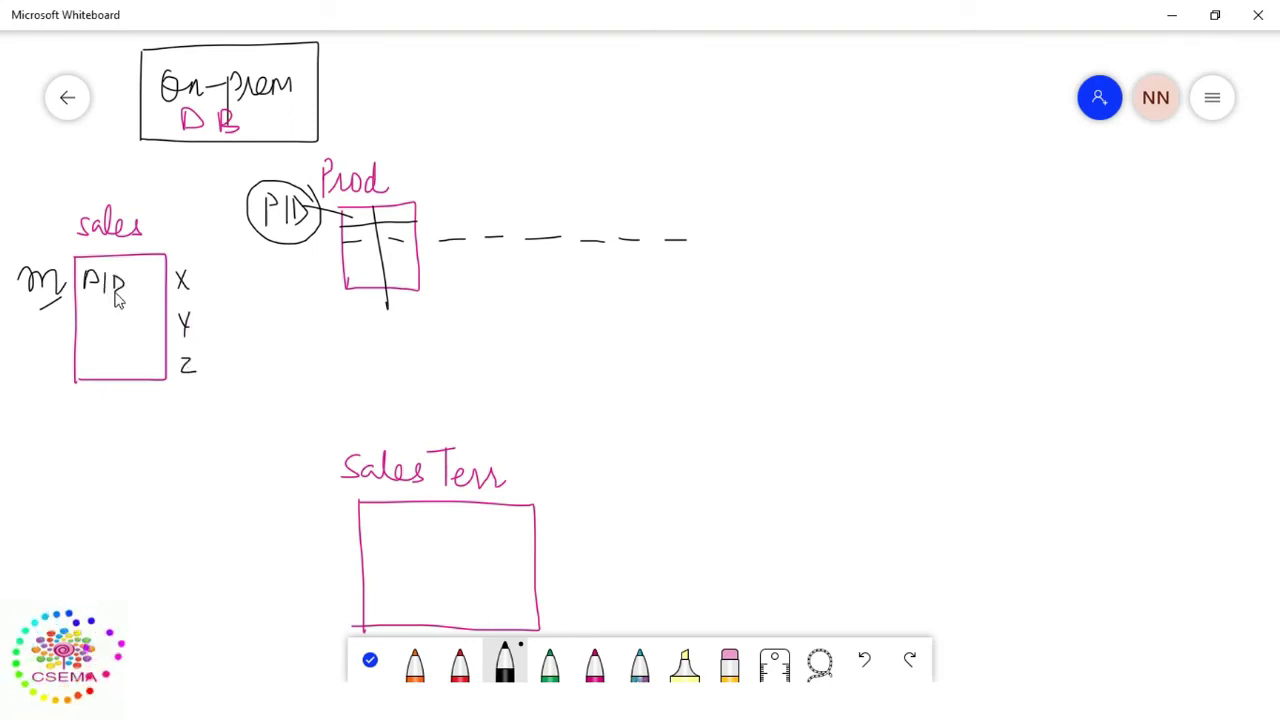
Add a header row to Sales Terr and list UK, F and G under it.
drag(326, 540, 566, 536)
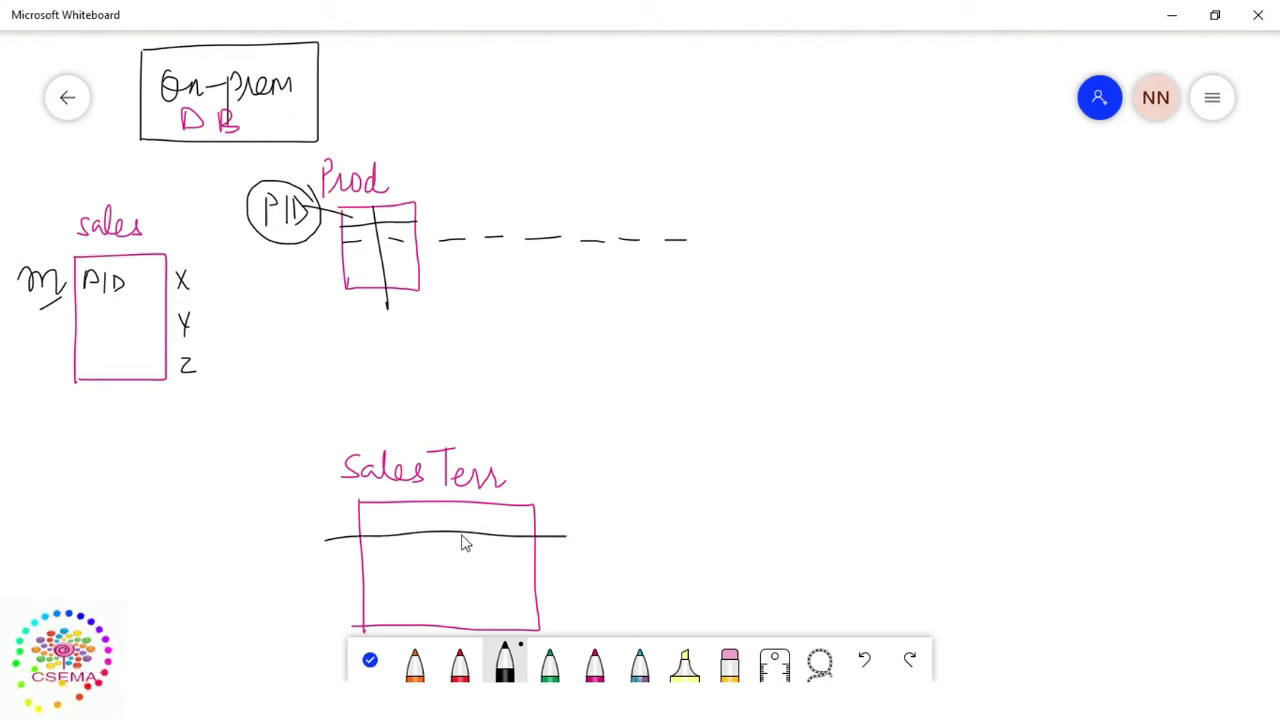
mouse_move(374, 514)
mouse_down()
mouse_move(375, 528)
mouse_move(387, 512)
mouse_move(388, 528)
mouse_up()
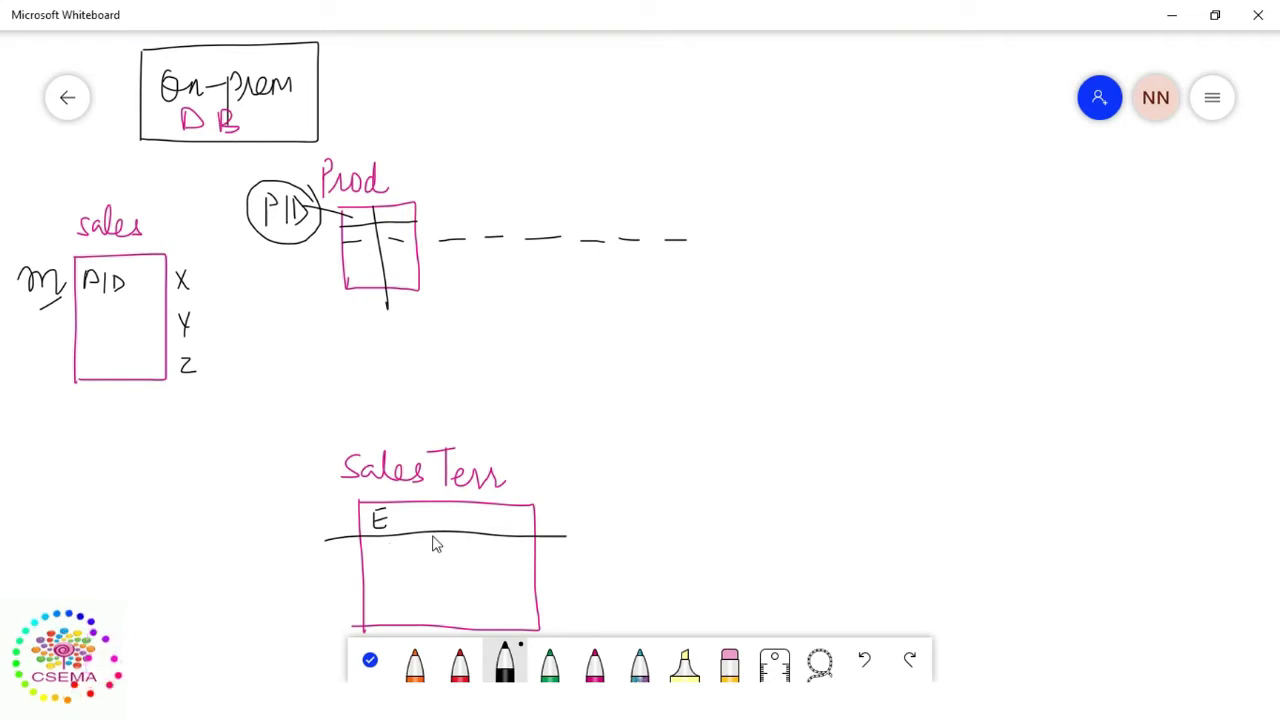
mouse_move(422, 514)
mouse_down()
mouse_move(427, 531)
mouse_move(436, 514)
mouse_move(446, 527)
mouse_move(432, 545)
mouse_move(444, 554)
mouse_up()
mouse_move(445, 572)
mouse_down()
mouse_move(430, 588)
mouse_move(446, 590)
mouse_up()
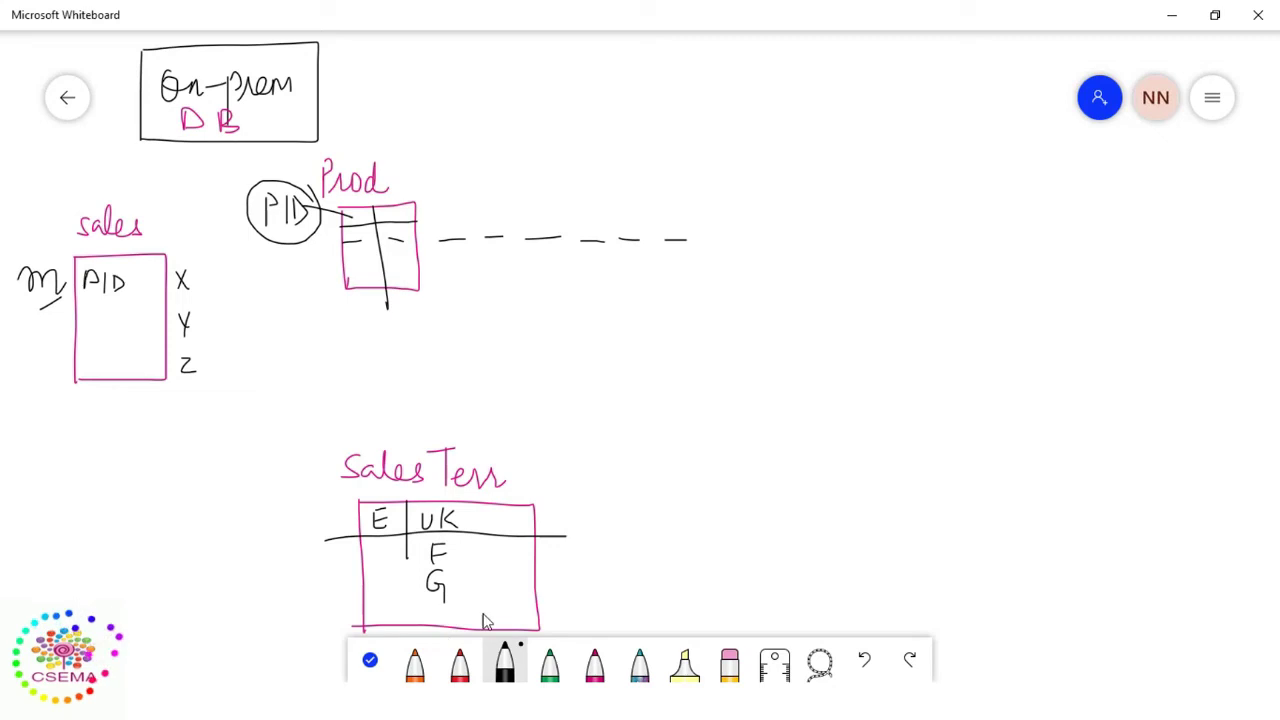
Write the mappings X–UK, Y–F and Z–G next to the sales table.
mouse_move(191, 282)
mouse_down()
mouse_move(228, 266)
mouse_move(246, 288)
mouse_up()
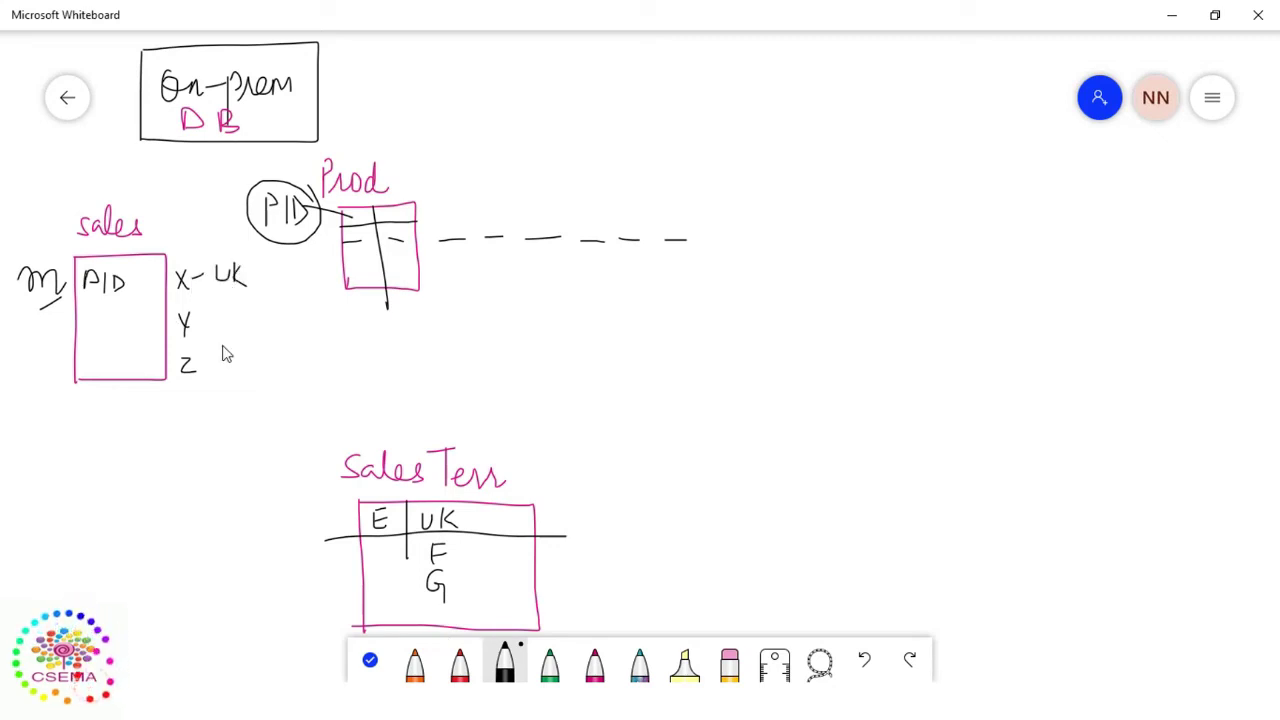
drag(204, 325, 232, 324)
mouse_move(249, 318)
mouse_down()
mouse_move(249, 338)
mouse_move(259, 326)
mouse_up()
mouse_move(213, 366)
mouse_down()
mouse_move(252, 366)
mouse_move(260, 385)
mouse_up()
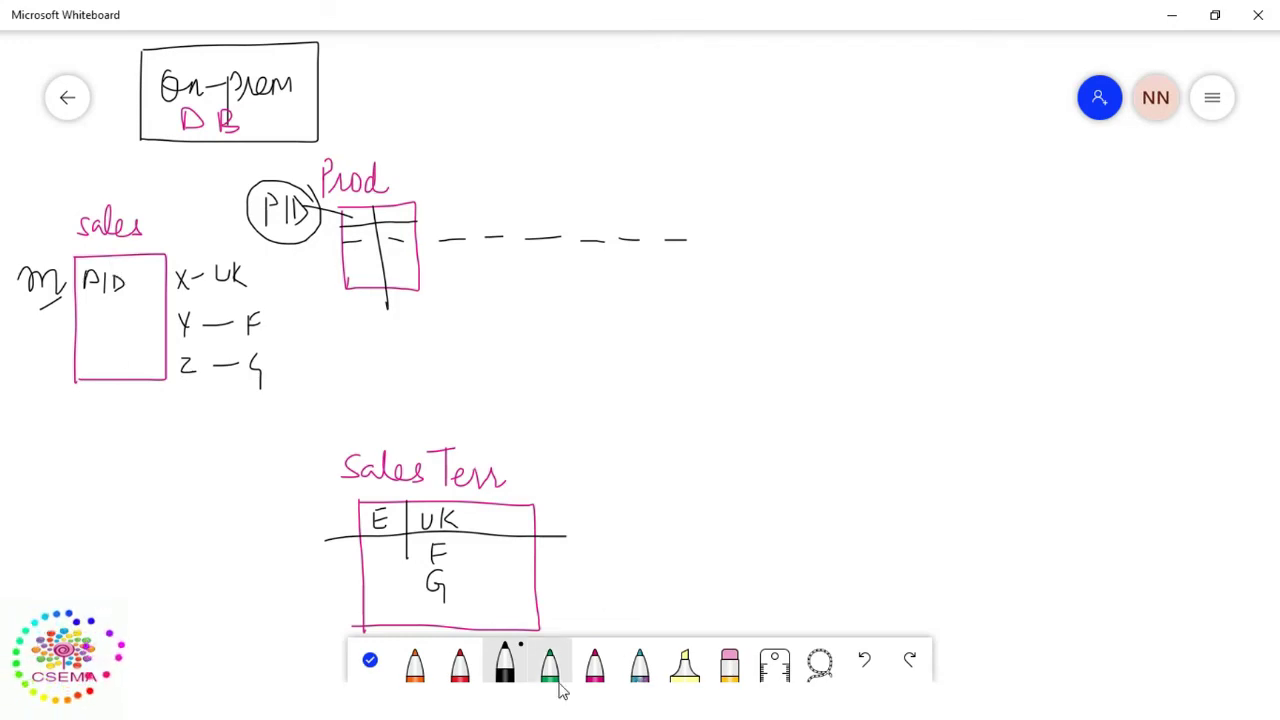
click(505, 665)
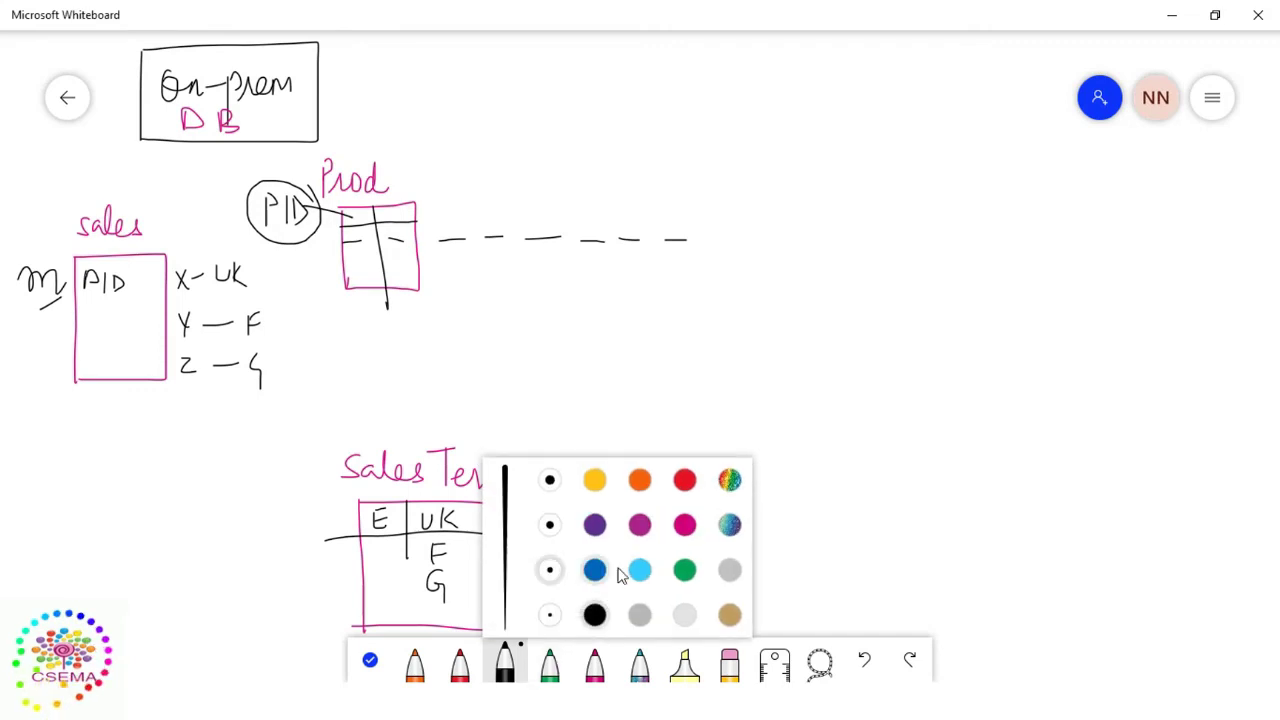
In light blue, link sales to Sales Terr, Prod's PID and the On-Prem DB, circling DB.
click(638, 586)
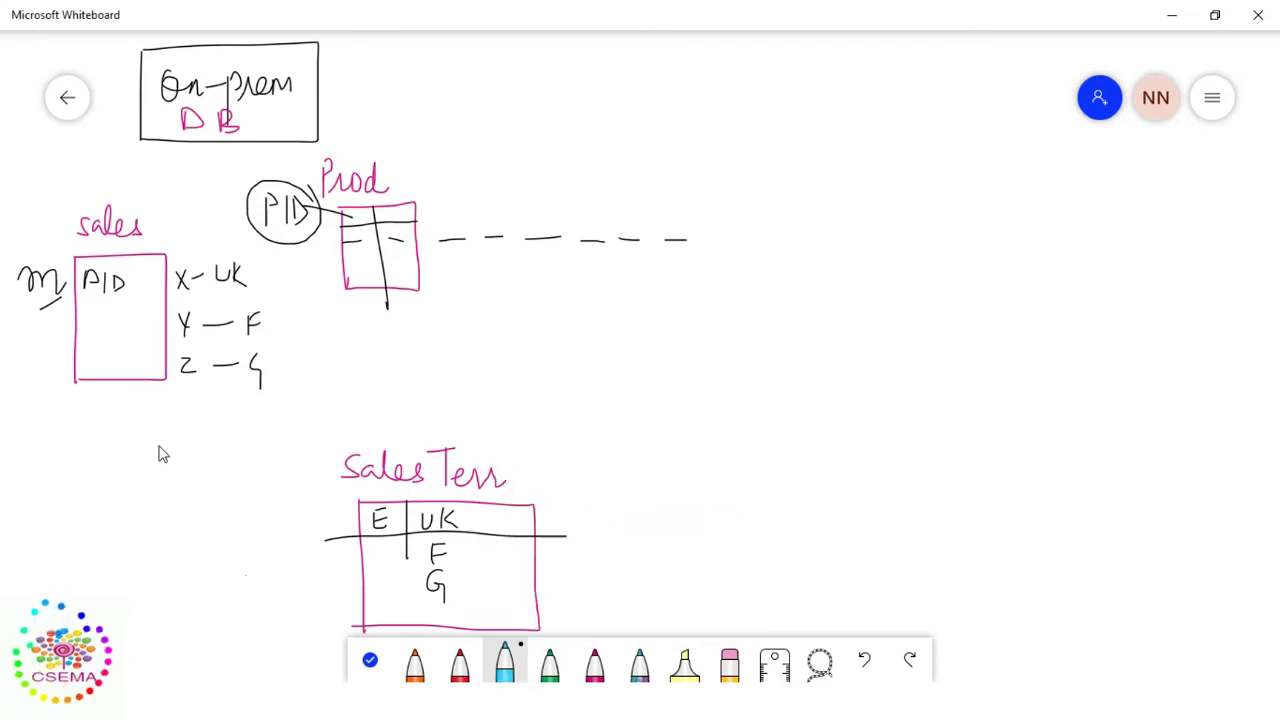
mouse_move(130, 384)
mouse_down()
mouse_move(175, 469)
mouse_move(291, 547)
mouse_move(352, 562)
mouse_up()
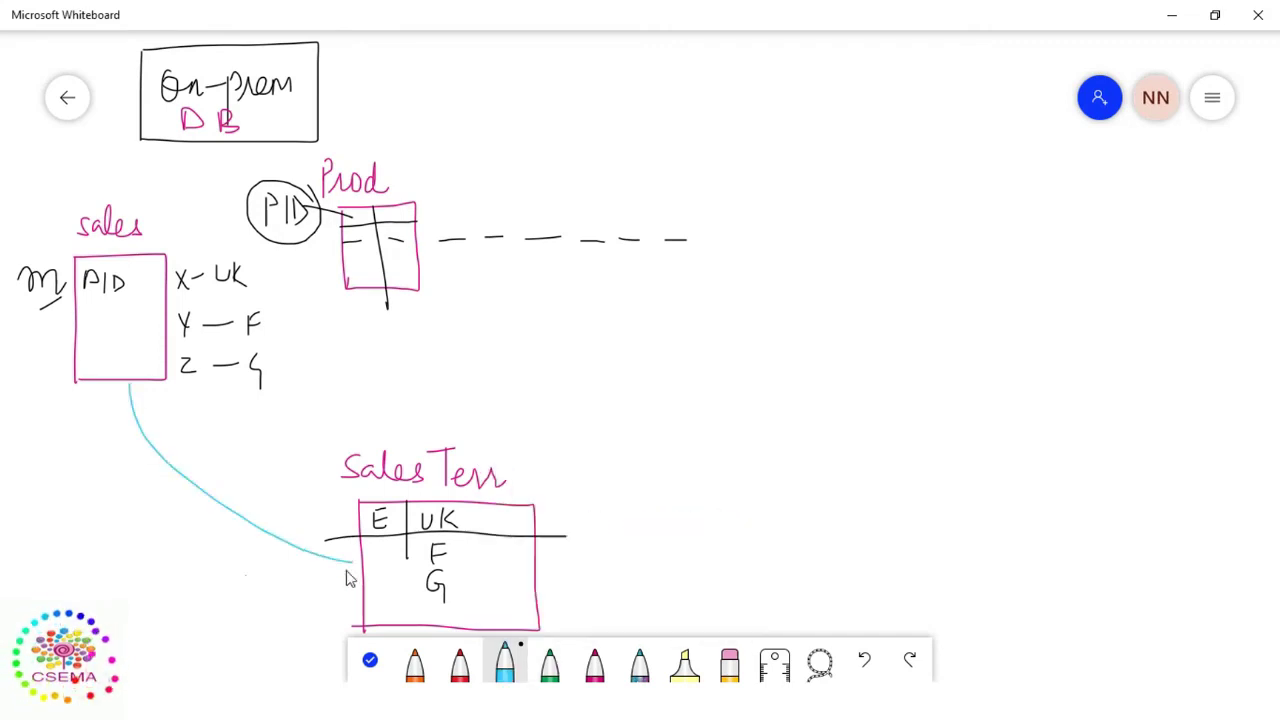
mouse_move(152, 250)
mouse_down()
mouse_move(181, 213)
mouse_move(322, 192)
mouse_up()
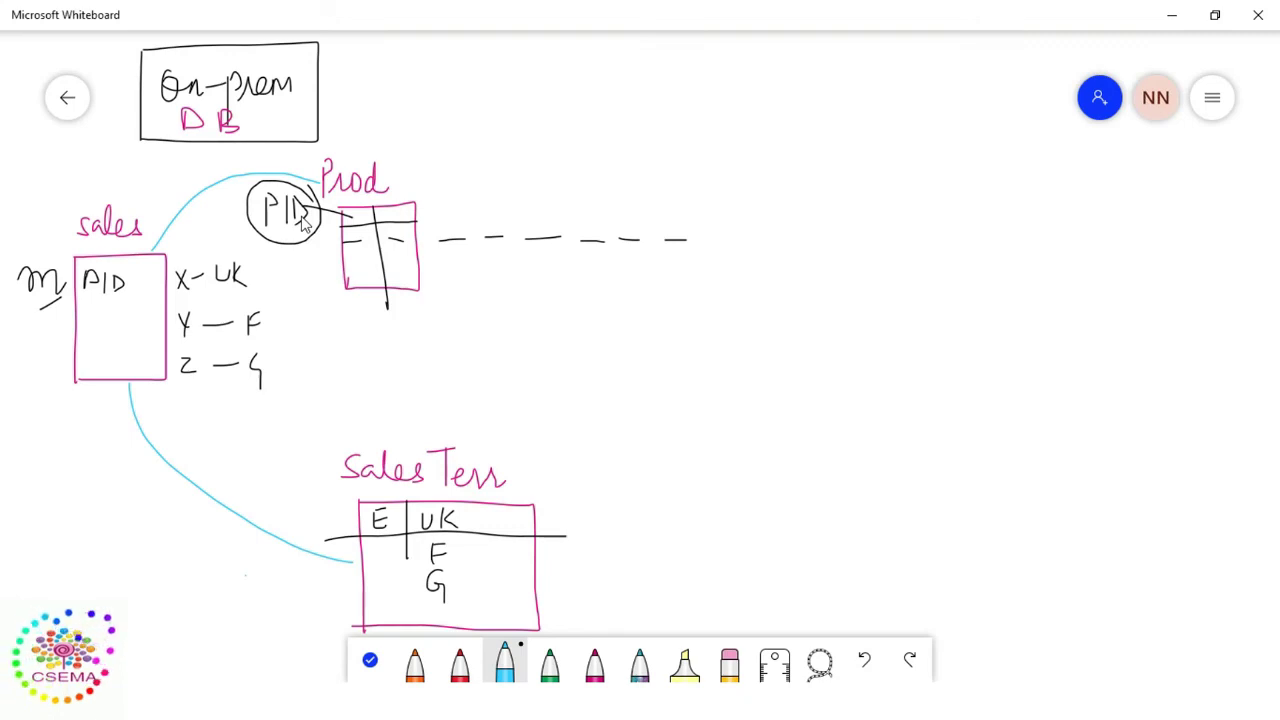
drag(92, 132, 160, 108)
mouse_move(213, 155)
mouse_down()
mouse_move(254, 126)
mouse_move(224, 97)
mouse_move(162, 115)
mouse_move(232, 170)
mouse_move(258, 135)
mouse_up()
mouse_move(86, 168)
mouse_down()
mouse_move(75, 166)
mouse_move(80, 141)
mouse_move(106, 180)
mouse_up()
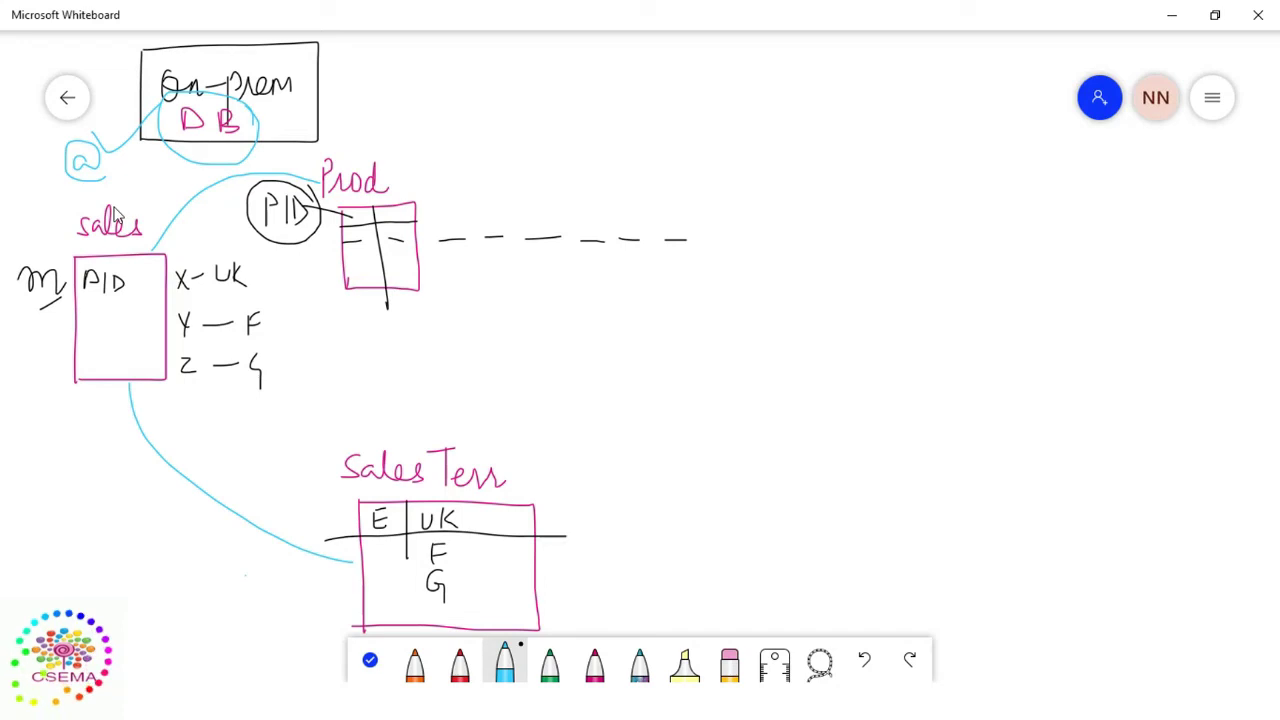
Erase the far right end of Prod's dashed line.
click(730, 662)
drag(712, 231, 546, 240)
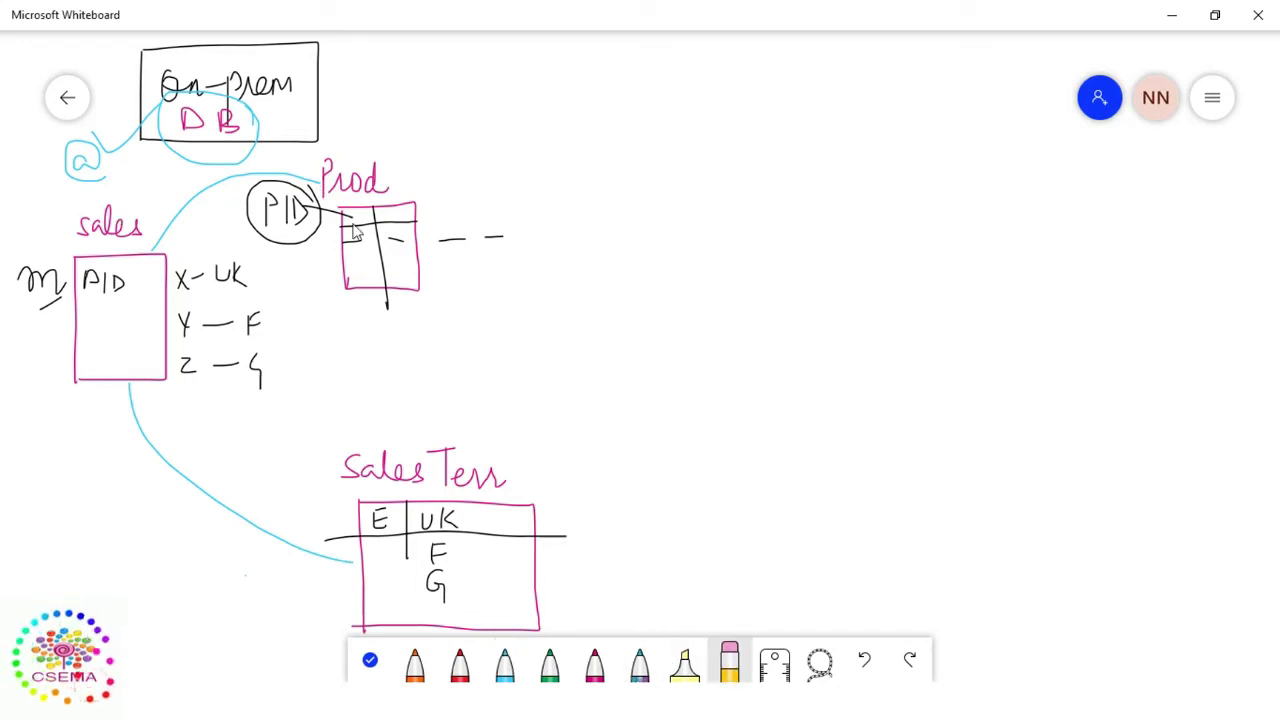
click(504, 672)
Switch to dark blue ink and draw a brace labelled 'Get Data' right of the Prod table.
click(504, 672)
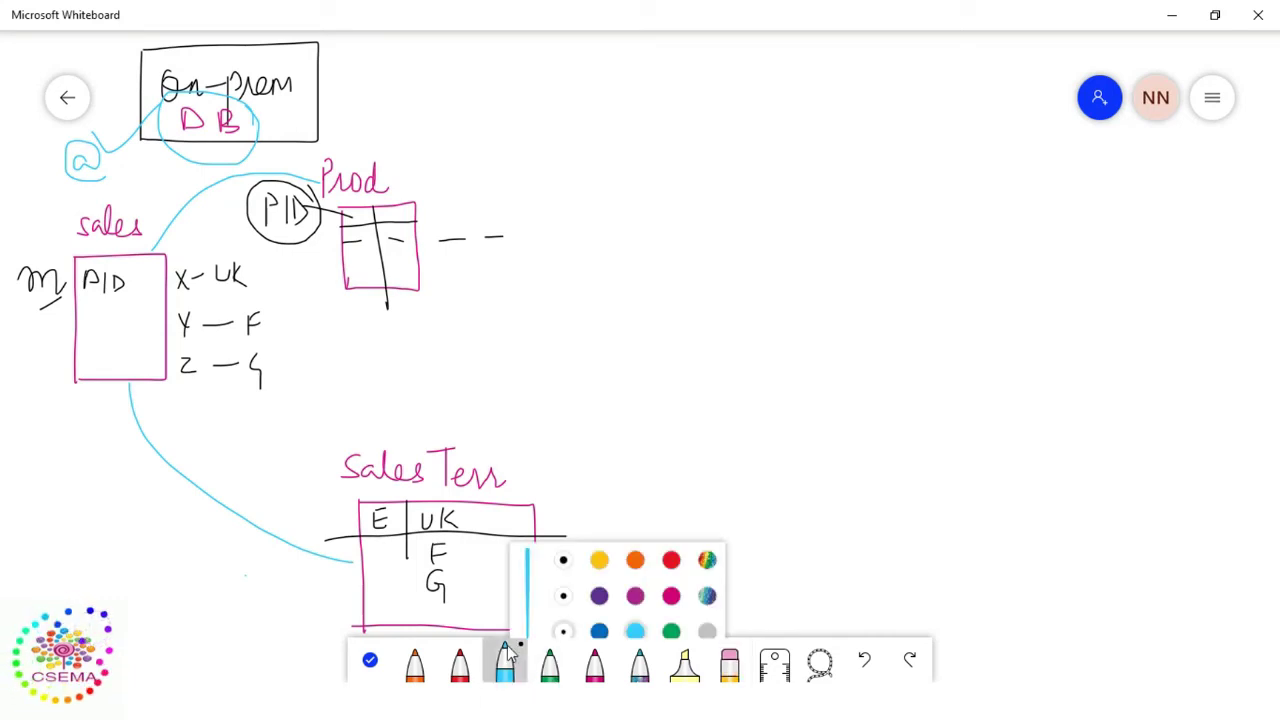
click(592, 570)
click(811, 266)
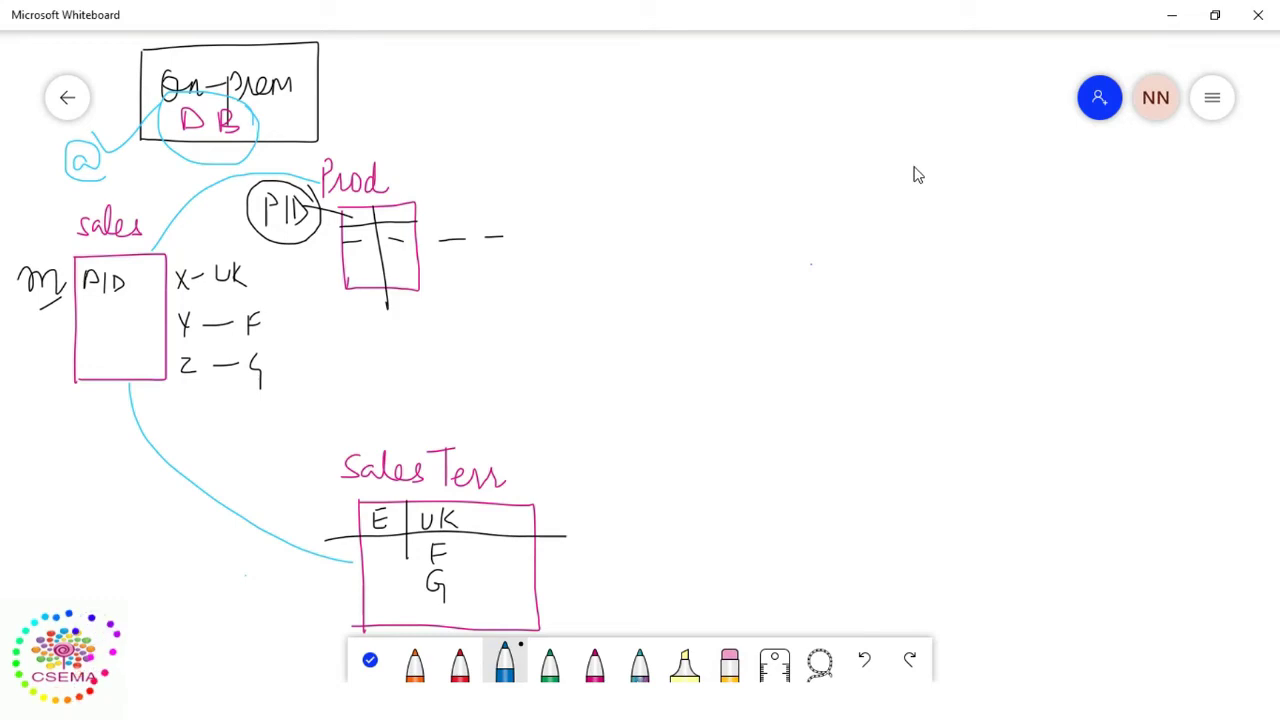
mouse_move(587, 178)
mouse_down()
mouse_move(586, 233)
mouse_move(614, 306)
mouse_move(607, 456)
mouse_up()
mouse_move(642, 286)
mouse_down()
mouse_move(645, 330)
mouse_move(684, 296)
mouse_move(688, 336)
mouse_up()
drag(682, 314, 696, 308)
mouse_move(665, 362)
mouse_down()
mouse_move(662, 398)
mouse_move(678, 374)
mouse_move(664, 398)
mouse_move(744, 396)
mouse_move(743, 364)
mouse_up()
Draw a large box titled 'Desk#' on the right, then return to Power BI Desktop.
mouse_move(903, 241)
mouse_down()
mouse_move(904, 369)
mouse_move(1266, 320)
mouse_move(1269, 380)
mouse_move(908, 379)
mouse_up()
click(962, 192)
mouse_move(962, 194)
mouse_down()
mouse_move(1015, 203)
mouse_move(1016, 225)
mouse_move(1036, 193)
mouse_move(1044, 236)
mouse_up()
mouse_move(1044, 192)
mouse_down()
mouse_move(1033, 222)
mouse_move(1054, 222)
mouse_up()
mouse_move(1058, 155)
mouse_down()
mouse_move(1071, 198)
mouse_move(1080, 168)
mouse_up()
drag(1058, 186, 1088, 182)
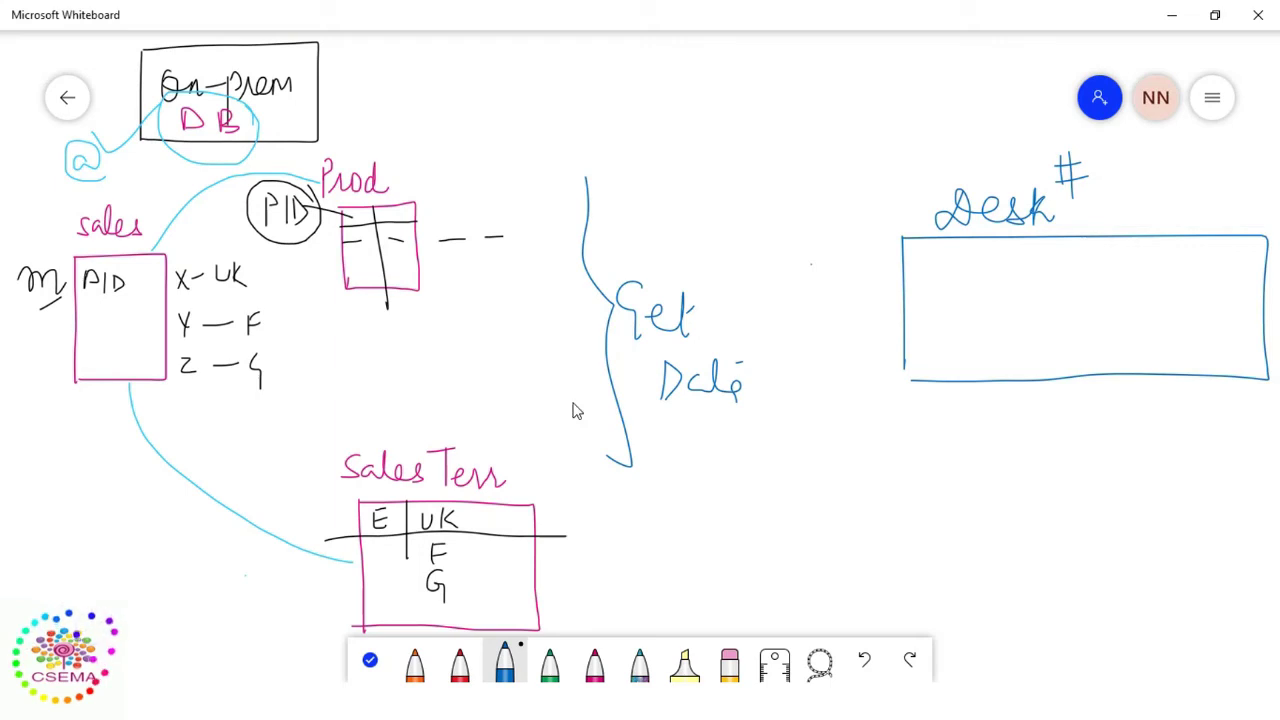
key(alt+Tab)
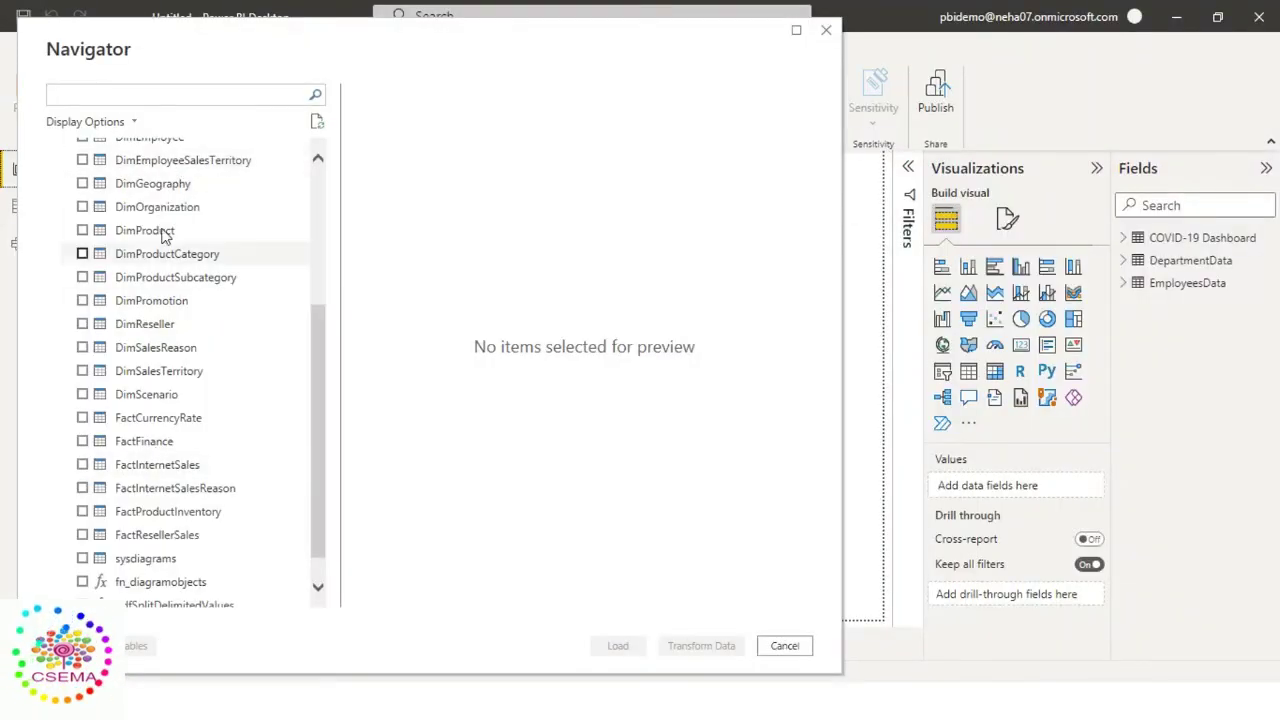
Preview and tick FactInternetSales, add its related tables, then return to the whiteboard.
click(142, 475)
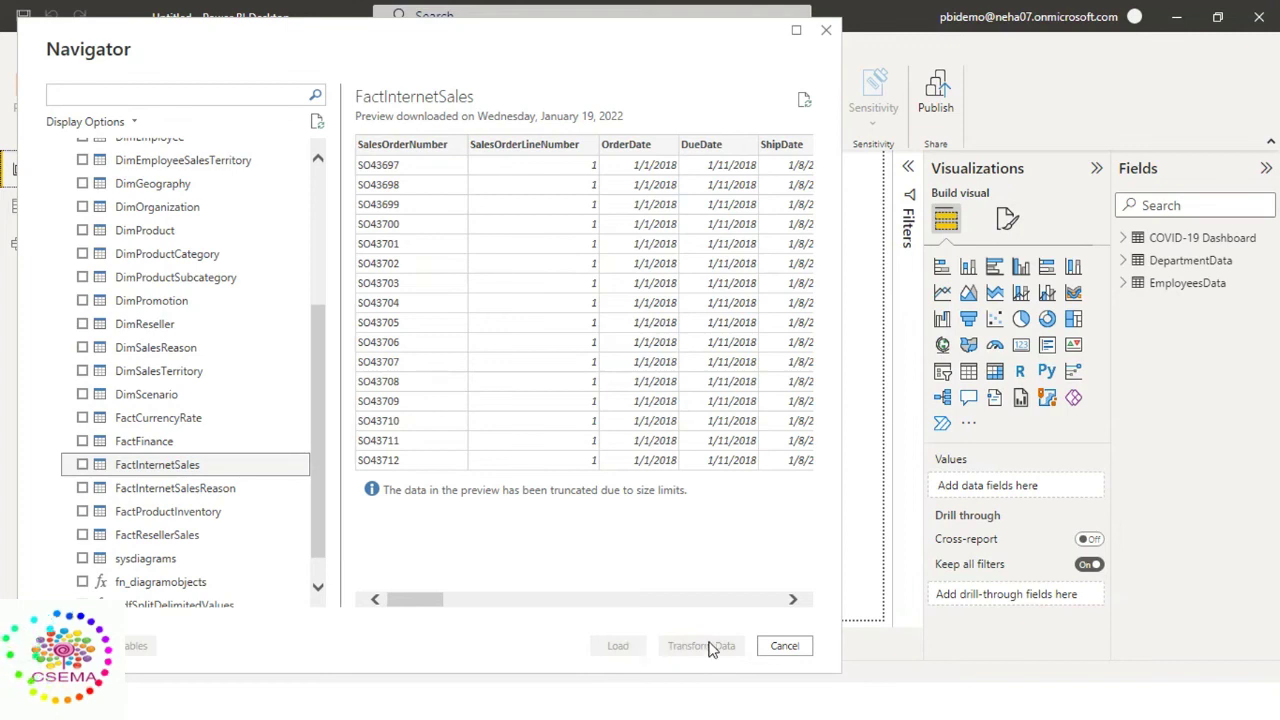
click(82, 465)
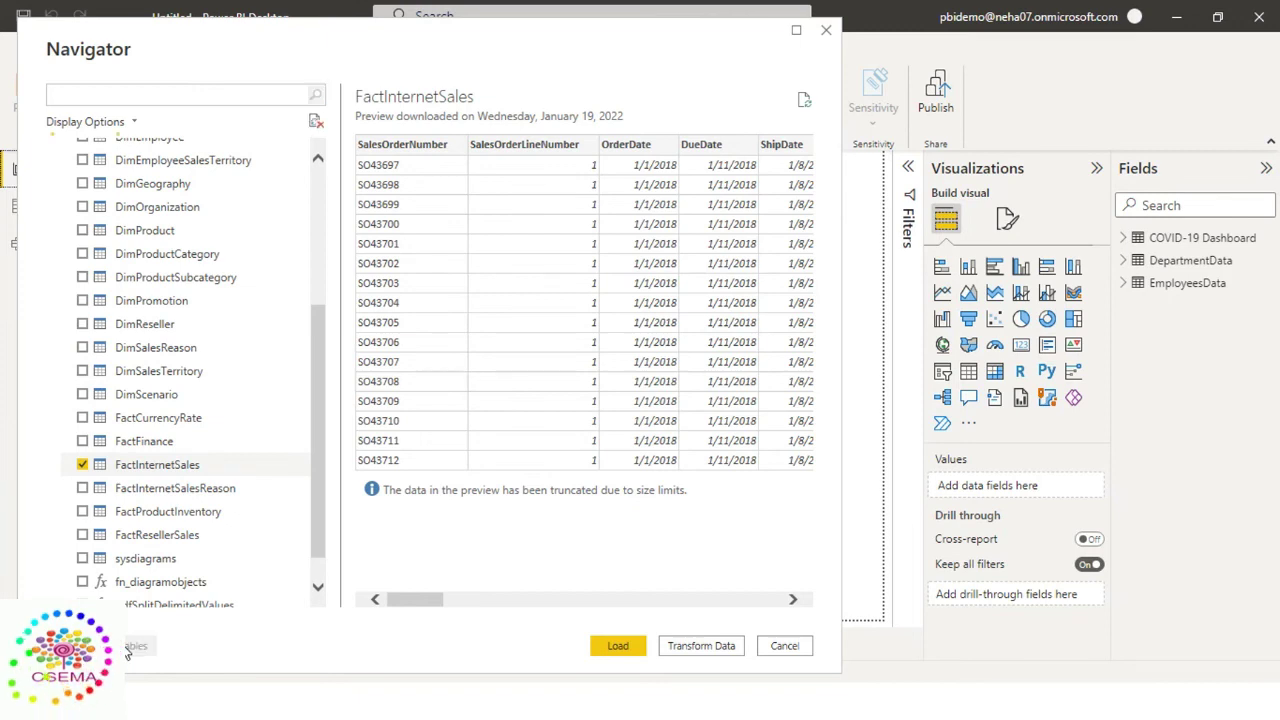
click(130, 647)
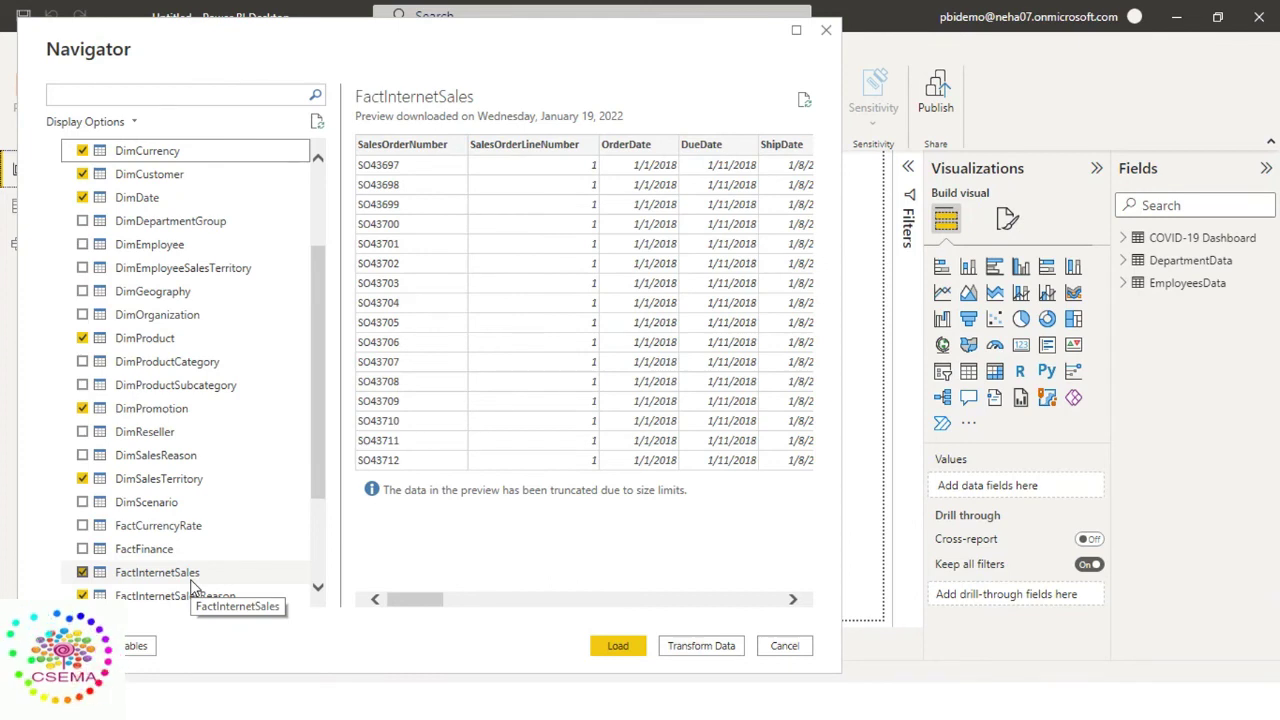
key(alt+Tab)
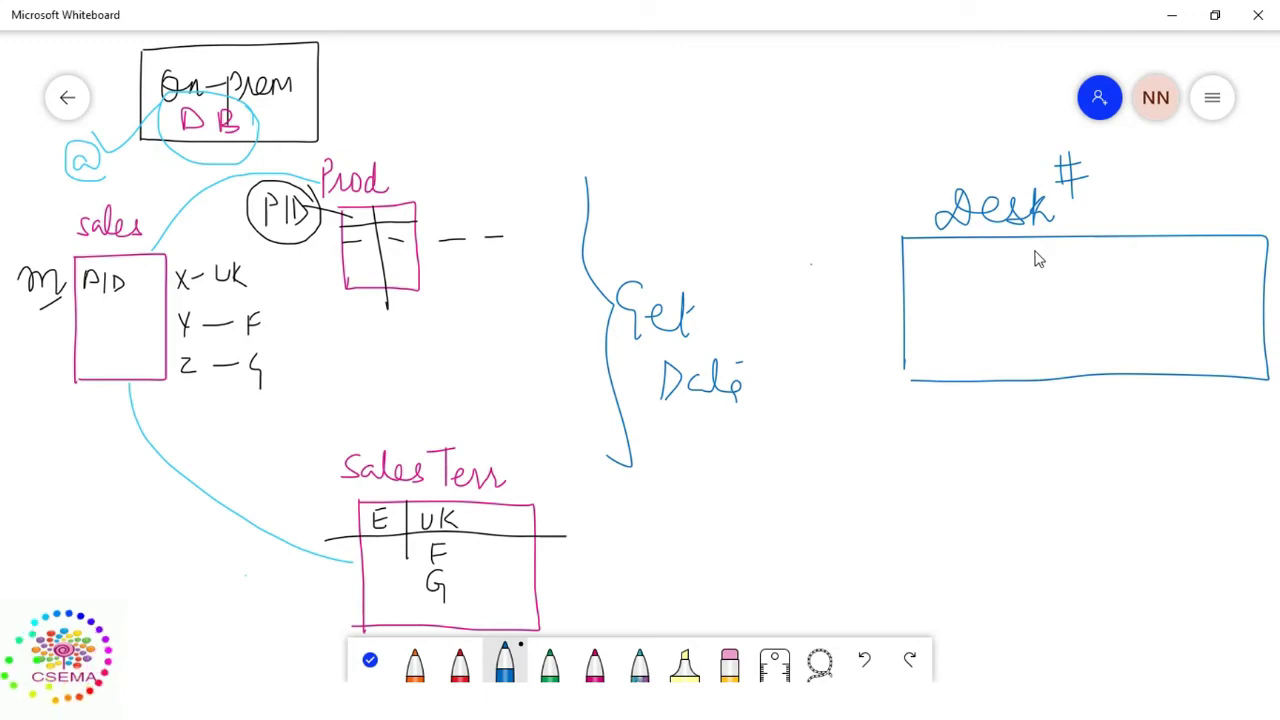
Tick the Desk heading, arrow Get Data into the Desk box, check the relationship curve, then return to Power BI.
drag(910, 190, 954, 148)
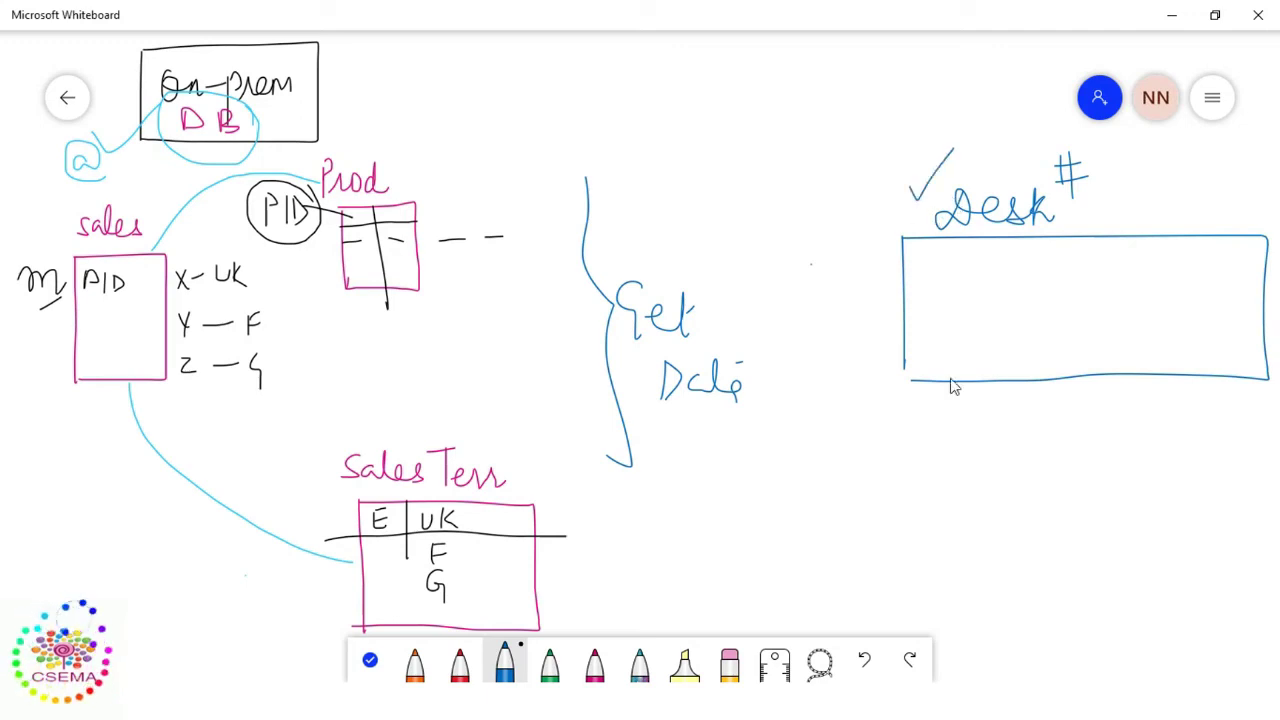
mouse_move(708, 334)
mouse_down()
mouse_move(941, 321)
mouse_move(929, 306)
mouse_move(932, 341)
mouse_up()
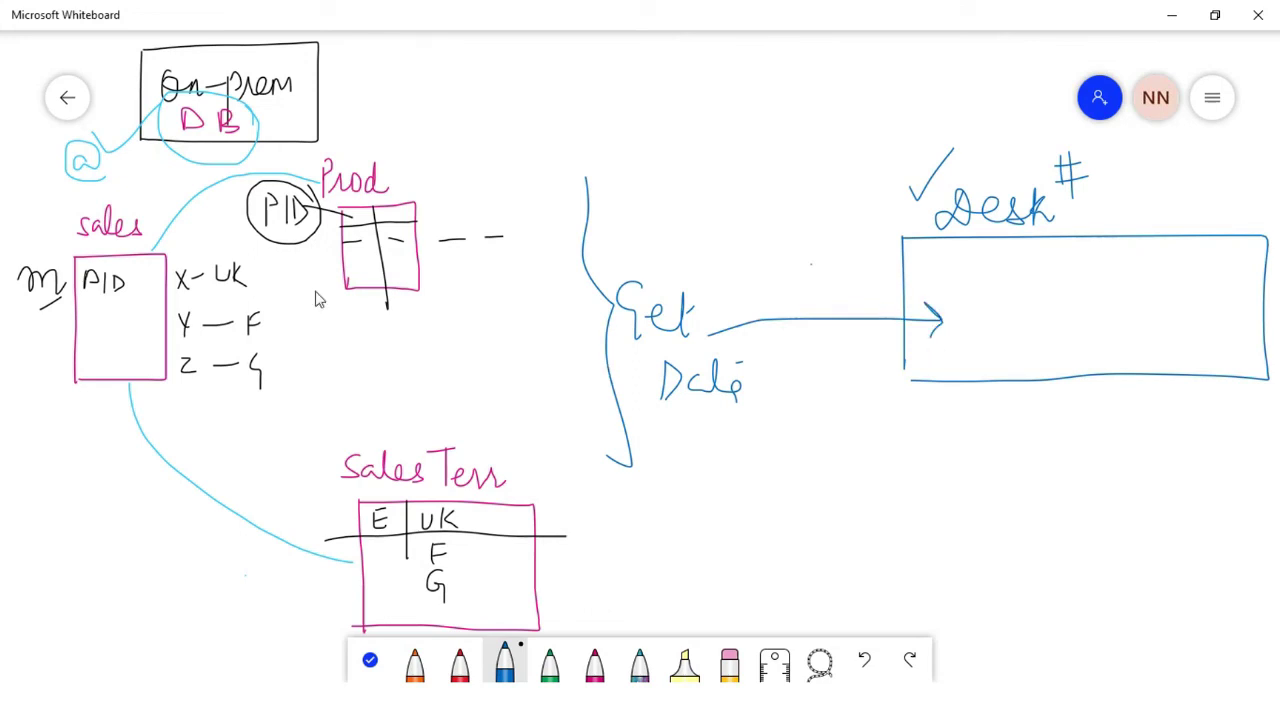
drag(198, 198, 224, 180)
drag(203, 484, 224, 474)
key(alt+Tab)
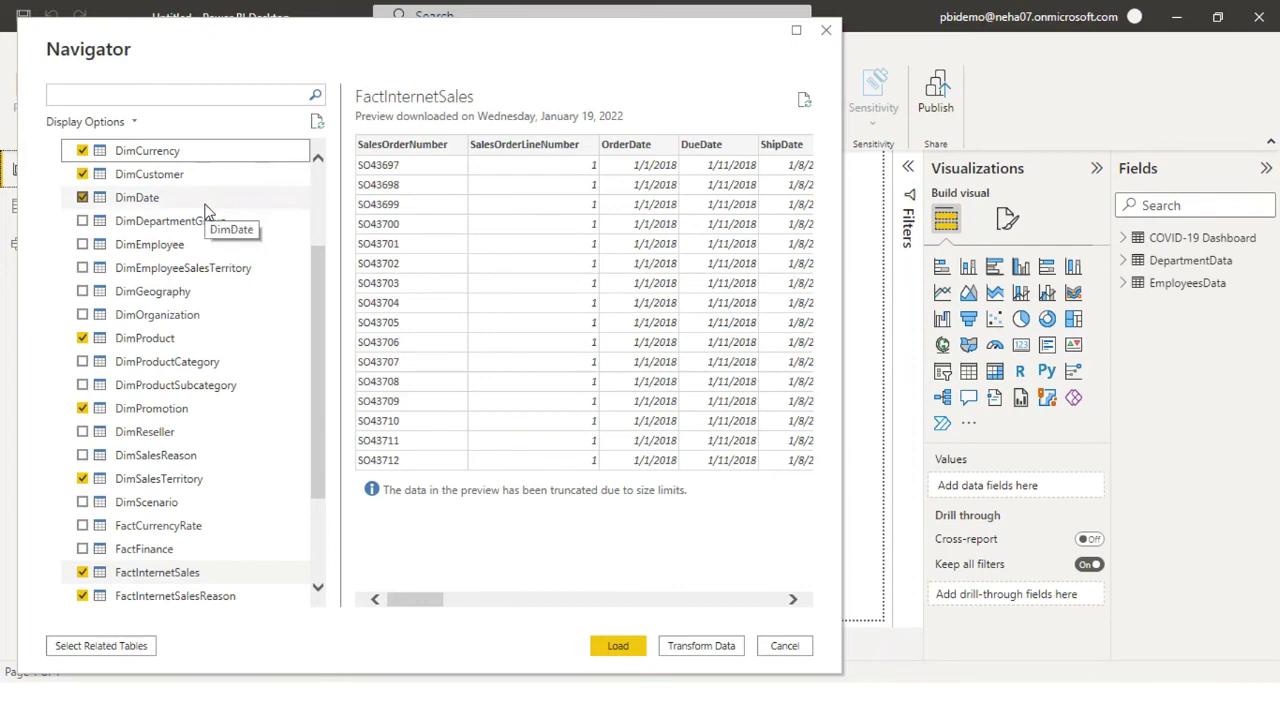
Uncheck FactInternetSalesReason, DimPromotion, DimDate, DimCustomer and DimCurrency, then load and accept the security warning.
click(82, 596)
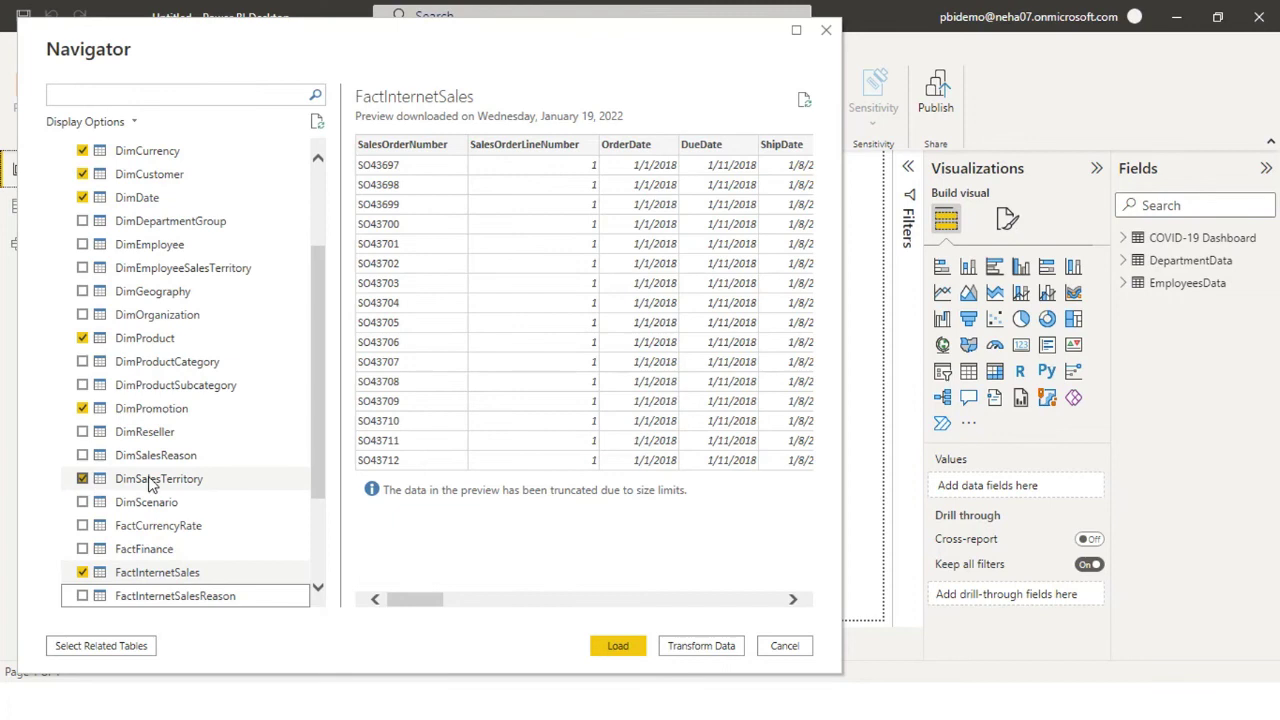
click(82, 408)
click(82, 197)
click(82, 174)
click(82, 150)
mouse_move(320, 451)
mouse_down()
mouse_move(316, 377)
mouse_move(328, 517)
mouse_move(320, 465)
mouse_up()
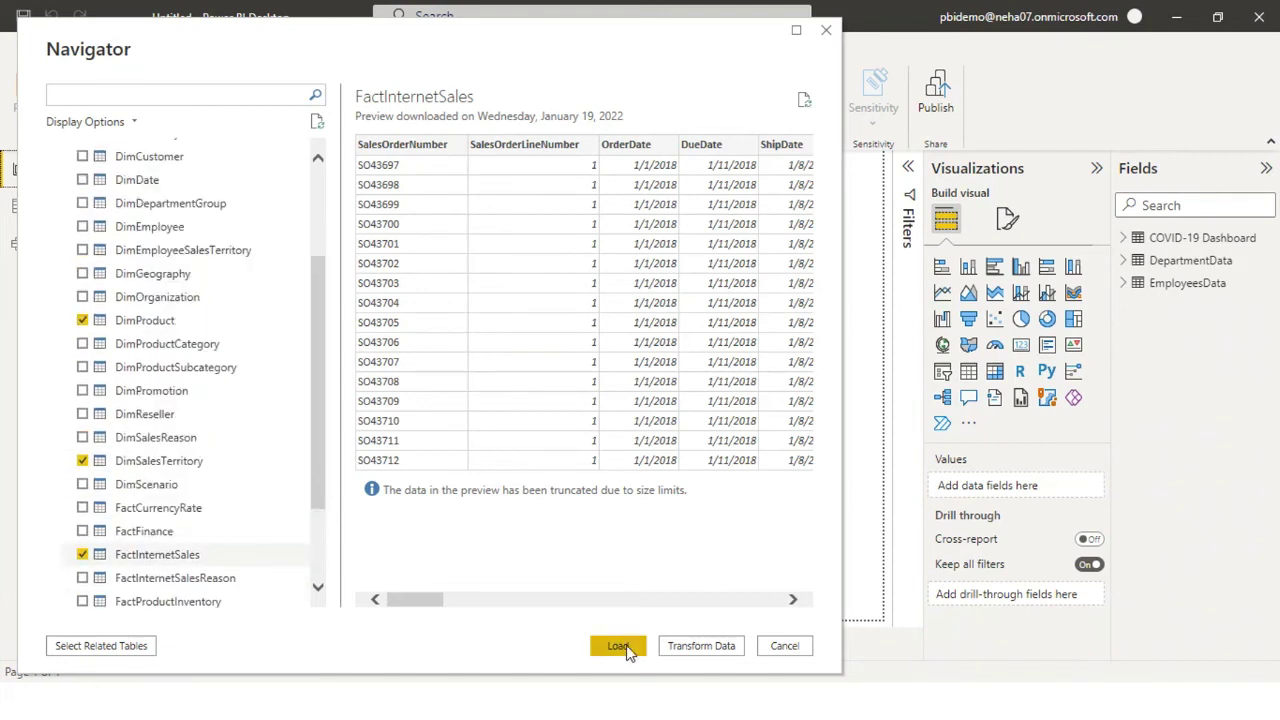
click(618, 646)
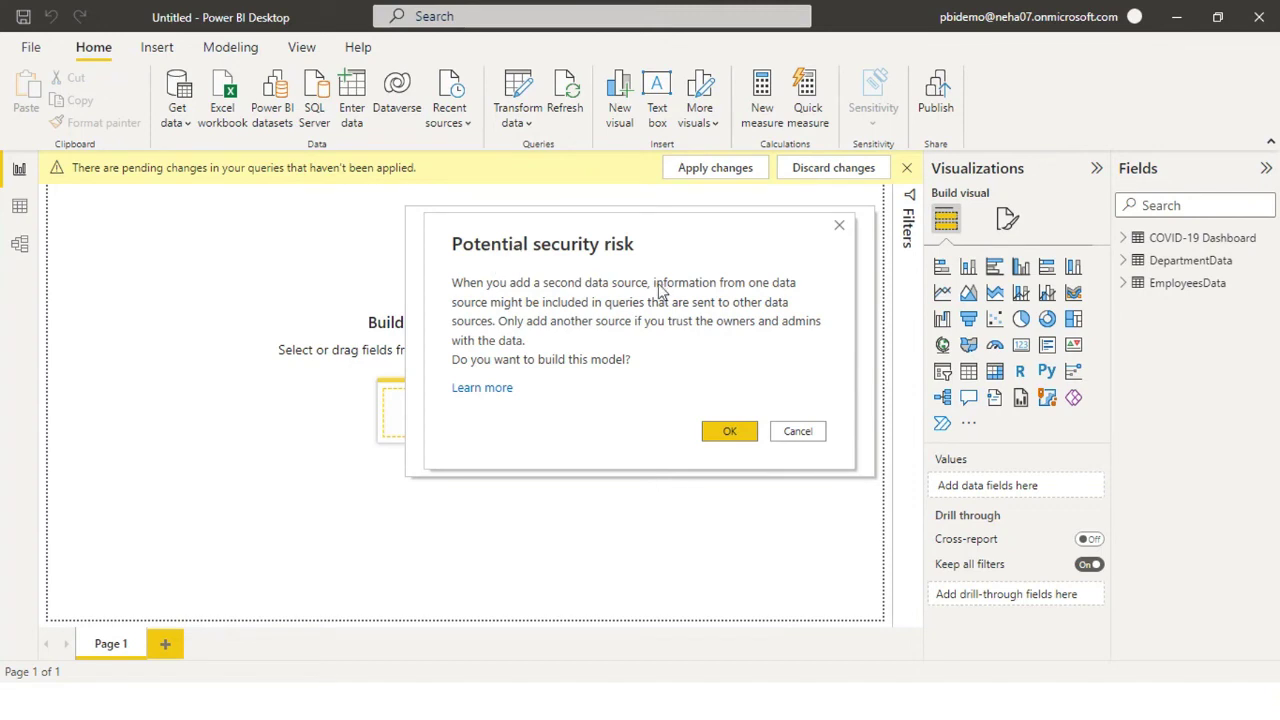
click(745, 433)
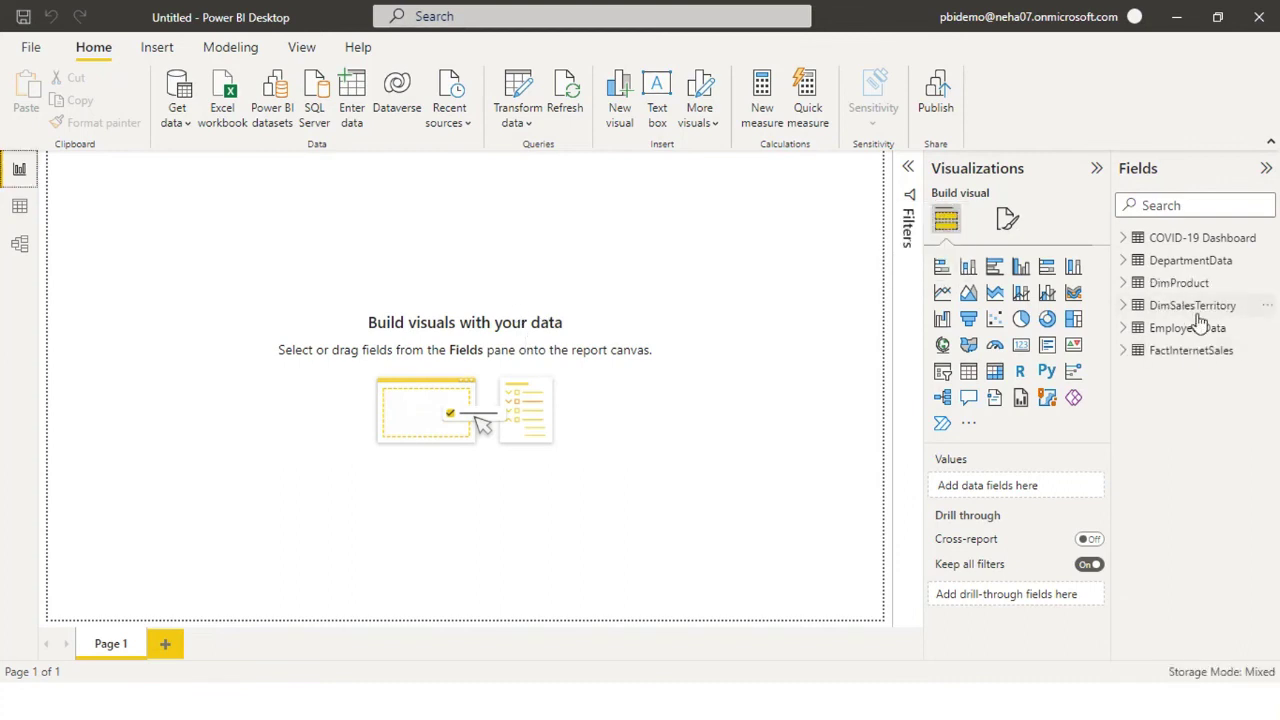
Check the DirectQuery storage mode tooltips on DimProduct, DimSalesTerritory and FactInternetSales, then show the Model view.
mouse_move(1203, 357)
mouse_move(1163, 287)
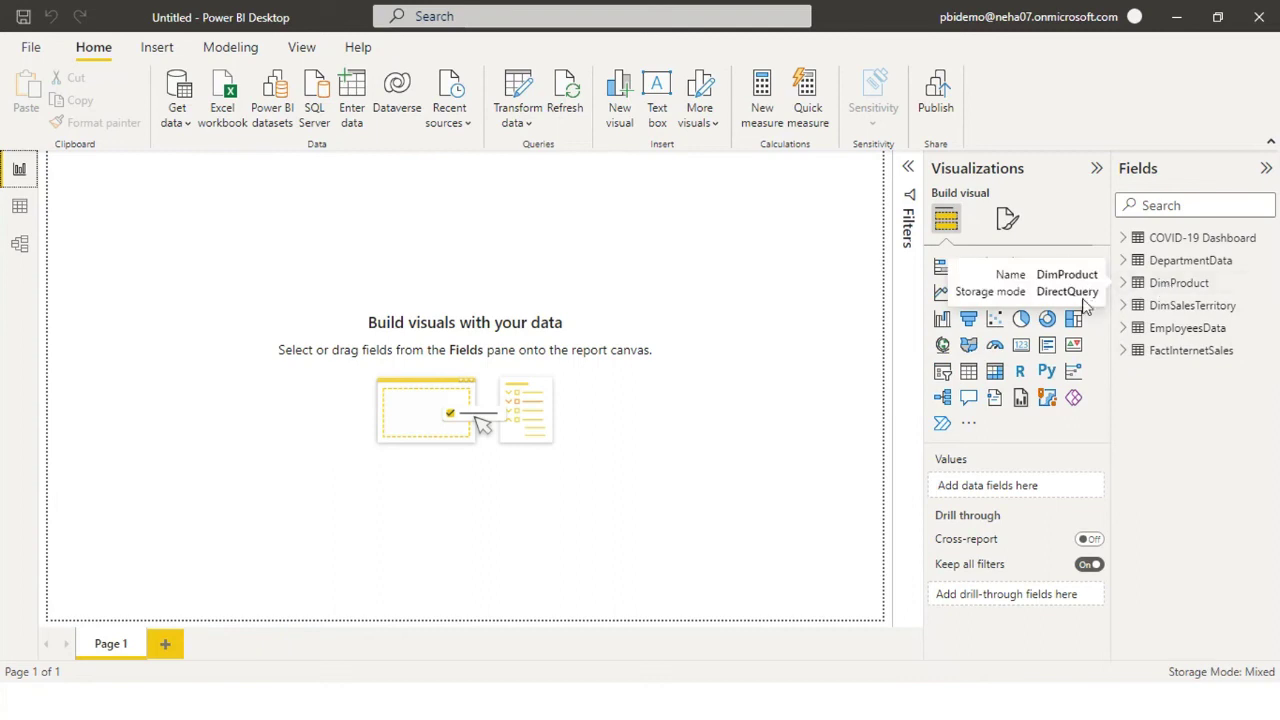
mouse_move(1171, 320)
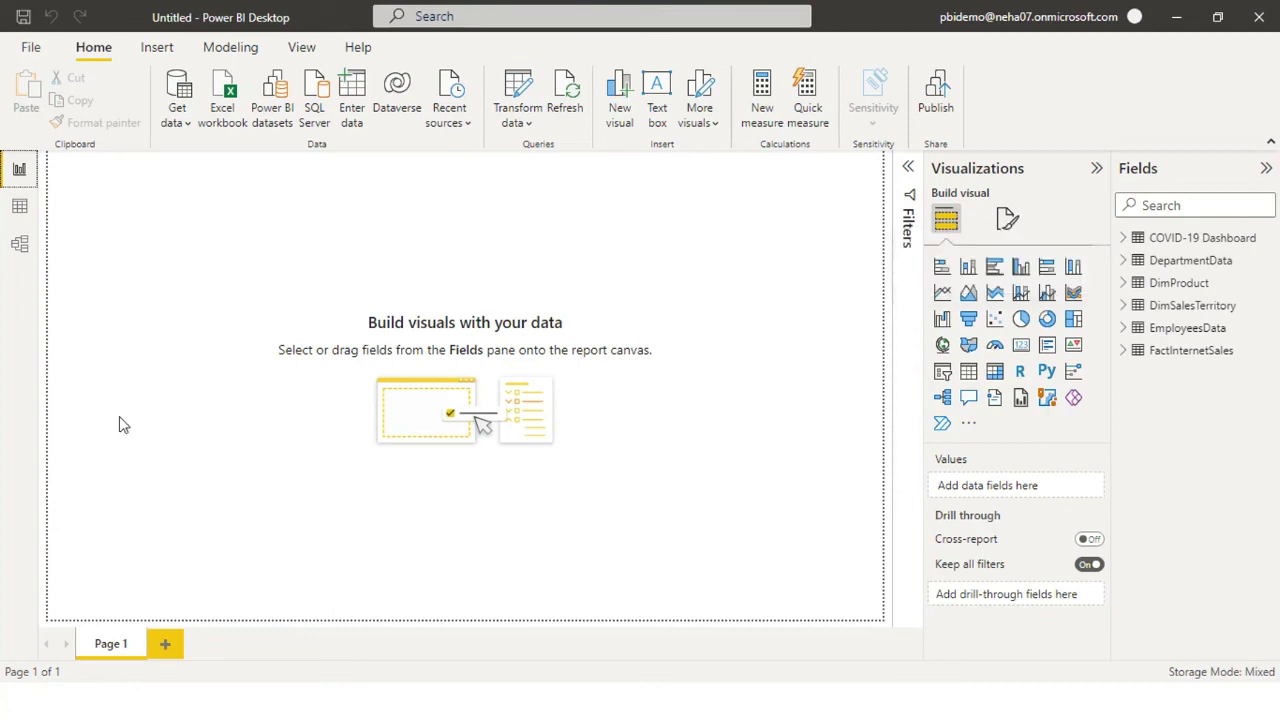
click(22, 250)
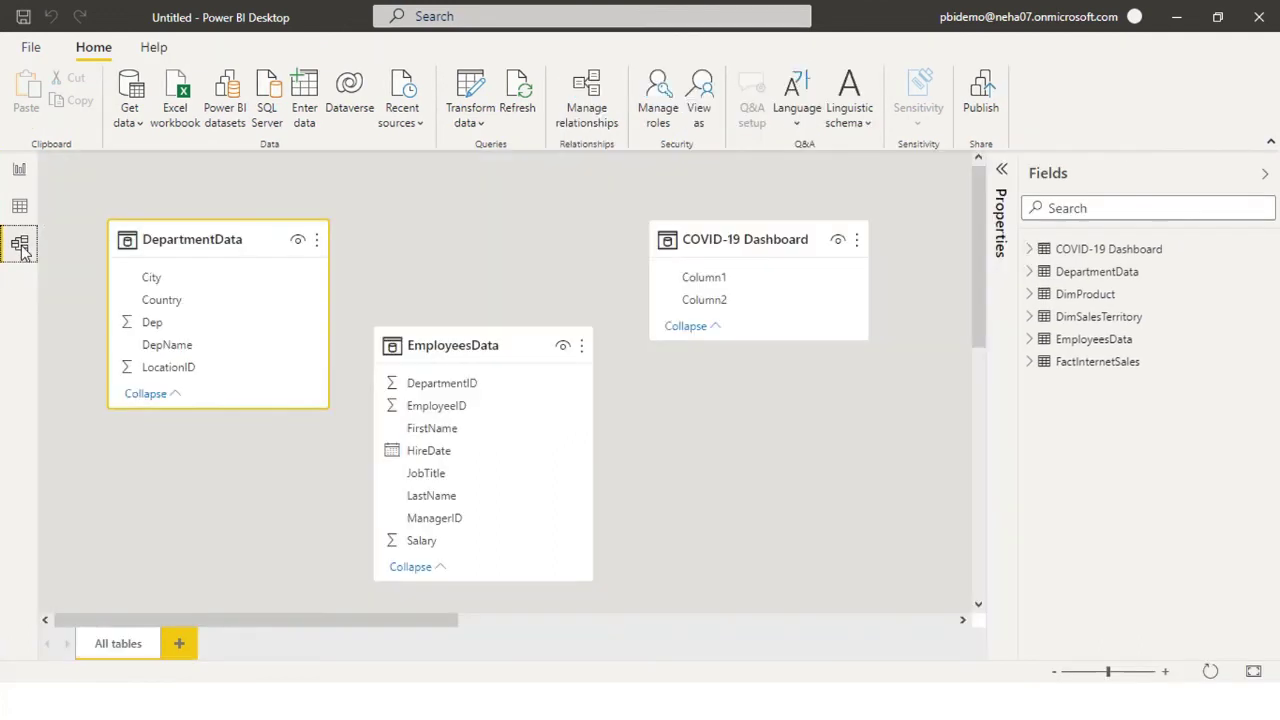
Select the EmployeesData, COVID-19 Dashboard and DepartmentData table cards in turn.
click(443, 343)
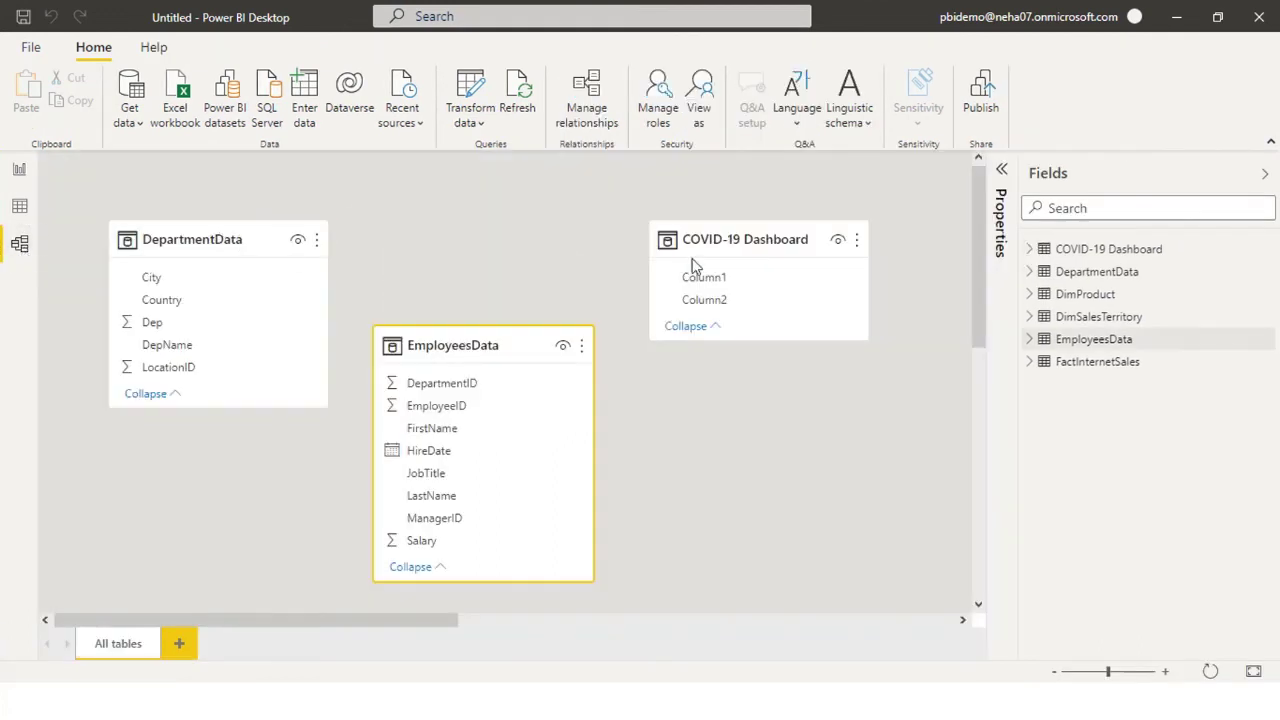
click(767, 248)
click(325, 290)
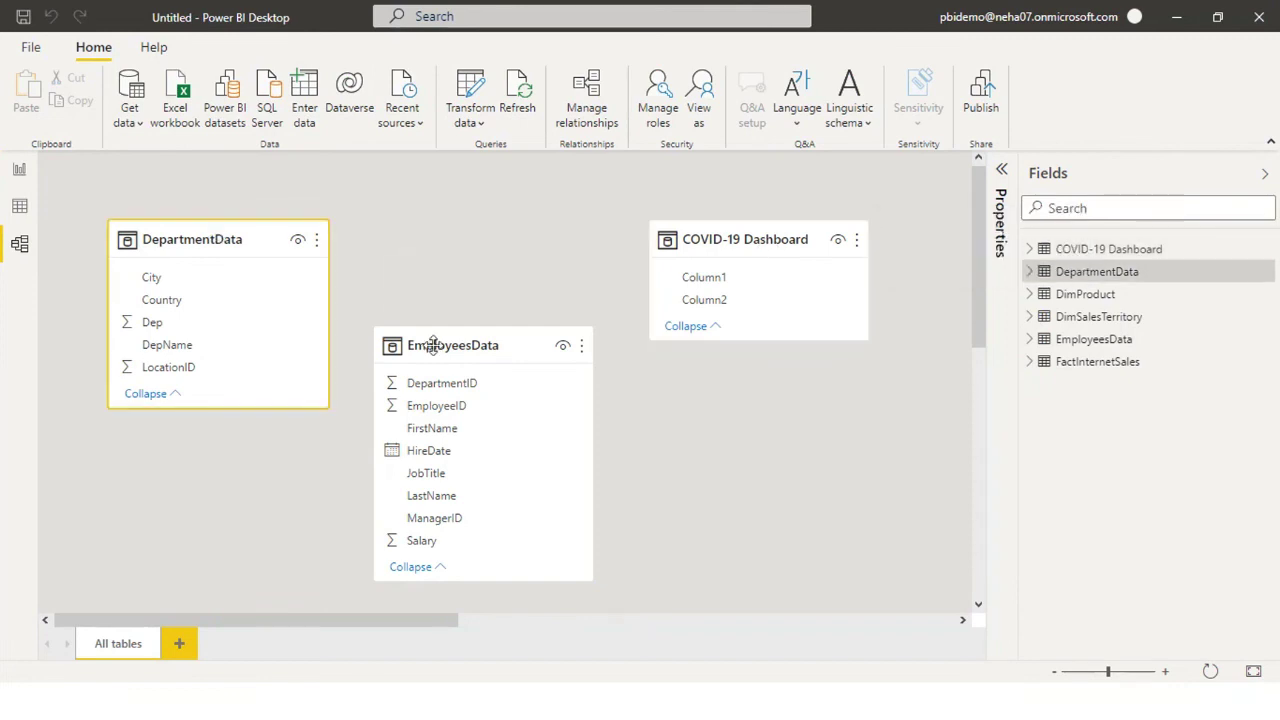
click(433, 344)
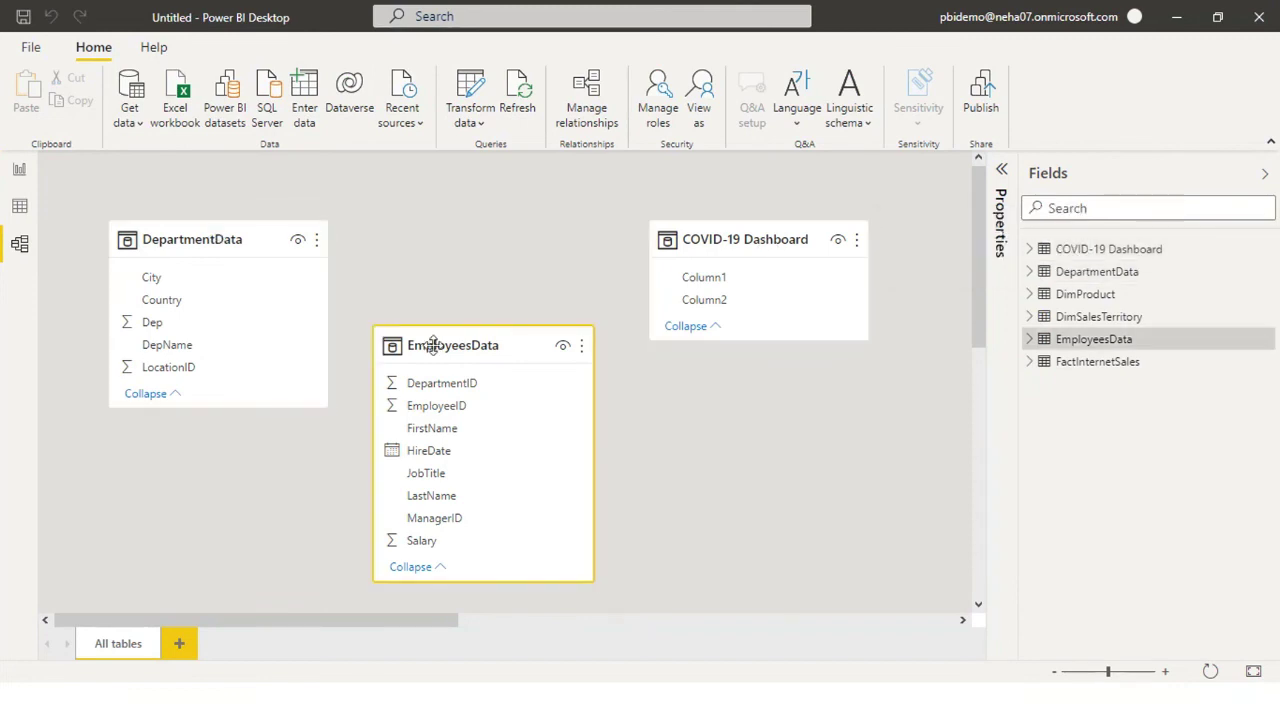
click(713, 241)
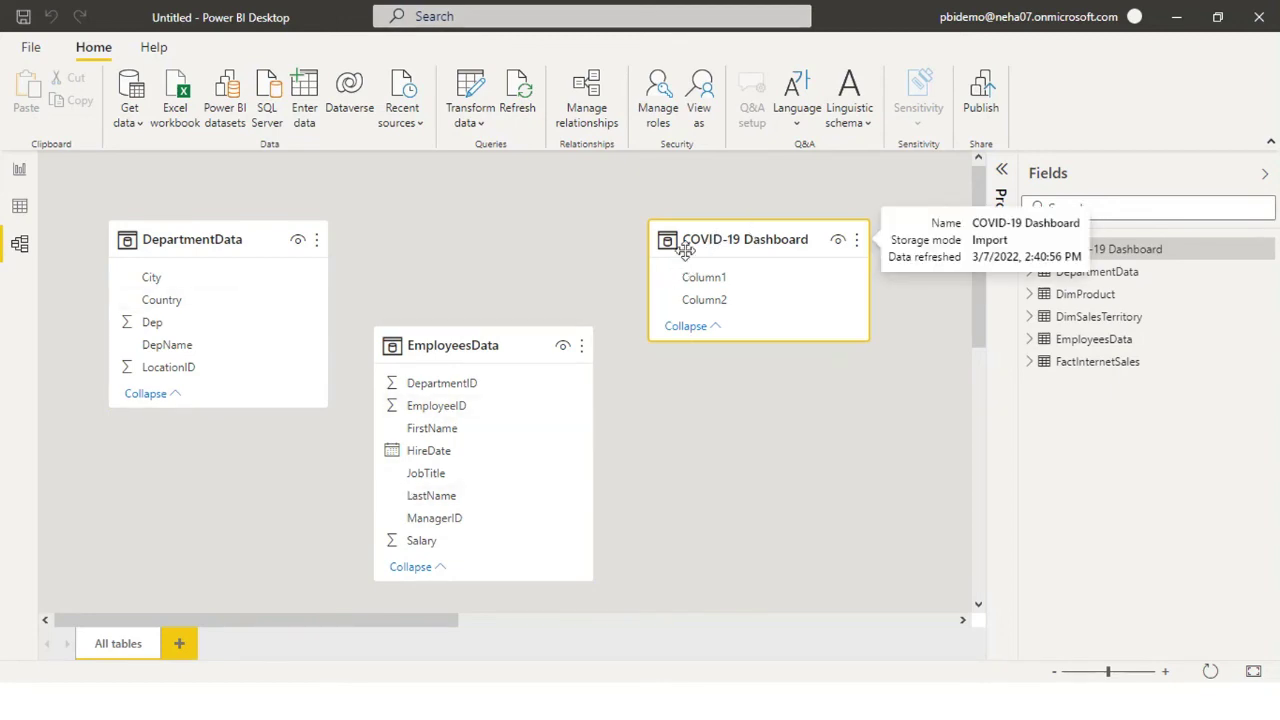
Zoom out and group DimProduct, DimSalesTerritory and FactInternetSales together, then switch to Whiteboard.
drag(409, 626, 757, 629)
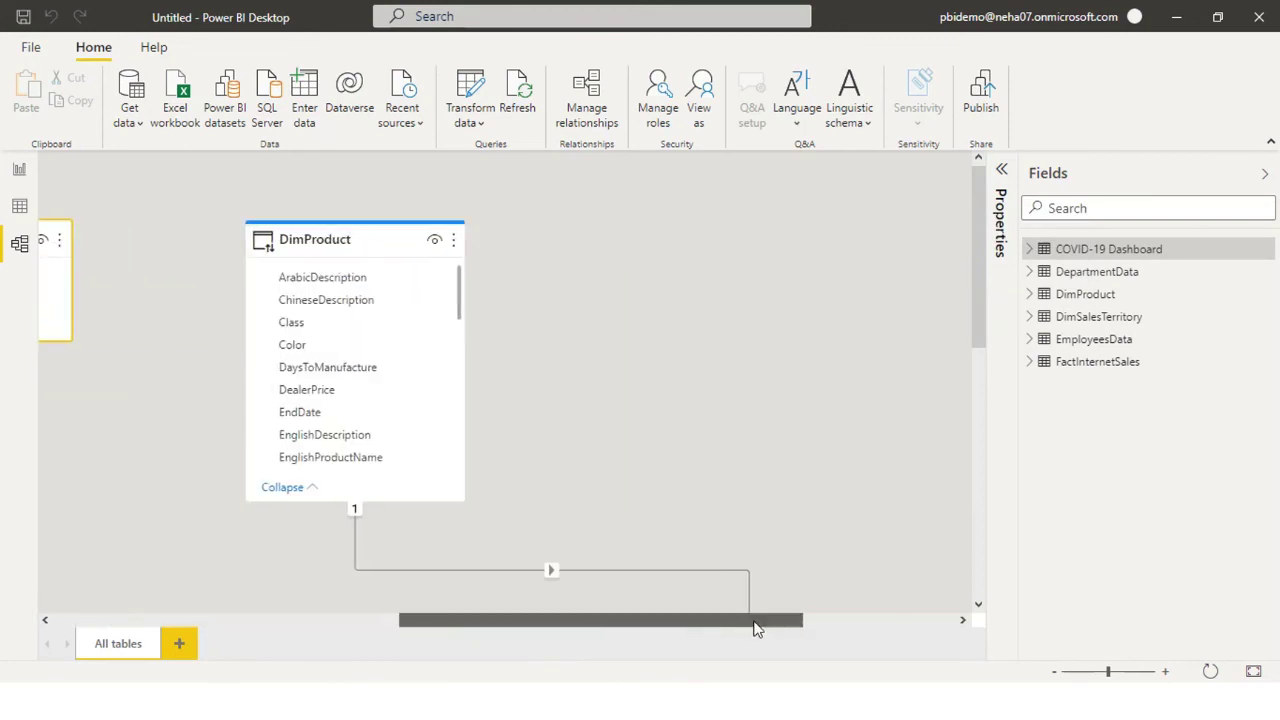
click(1055, 672)
drag(668, 566, 610, 290)
scroll(980, 580, down, 5)
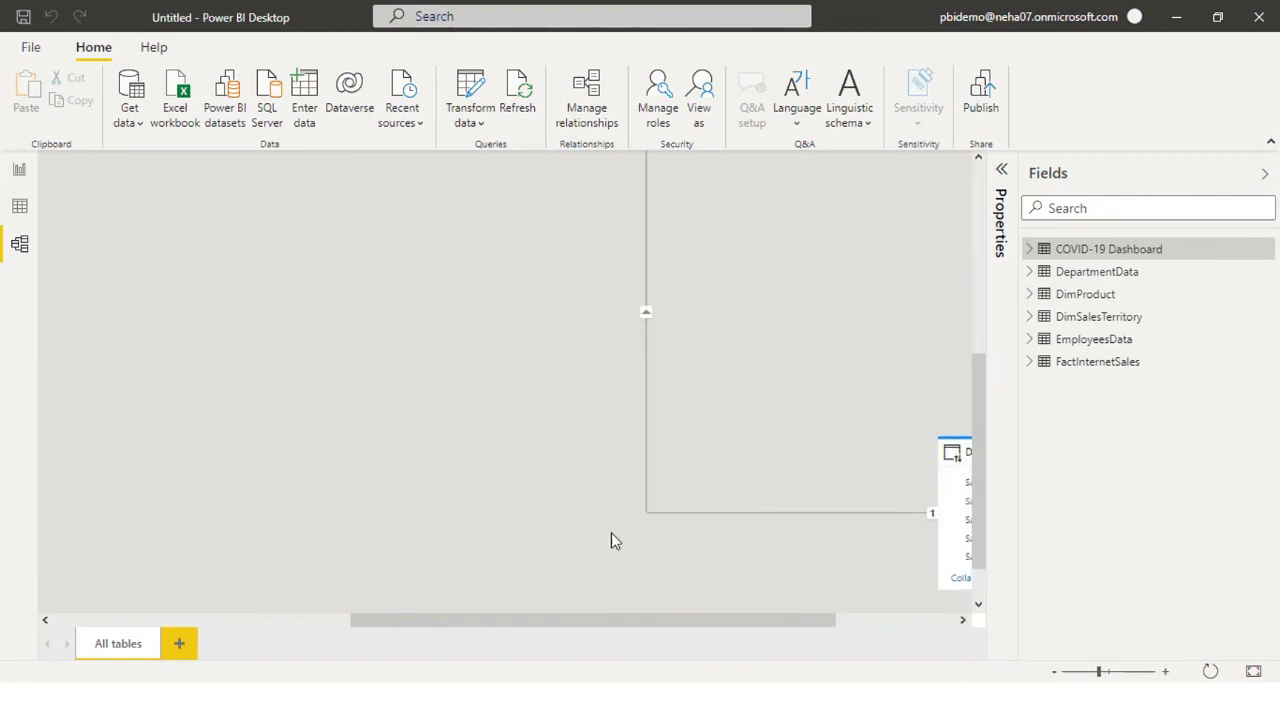
drag(955, 452, 720, 490)
drag(514, 222, 446, 242)
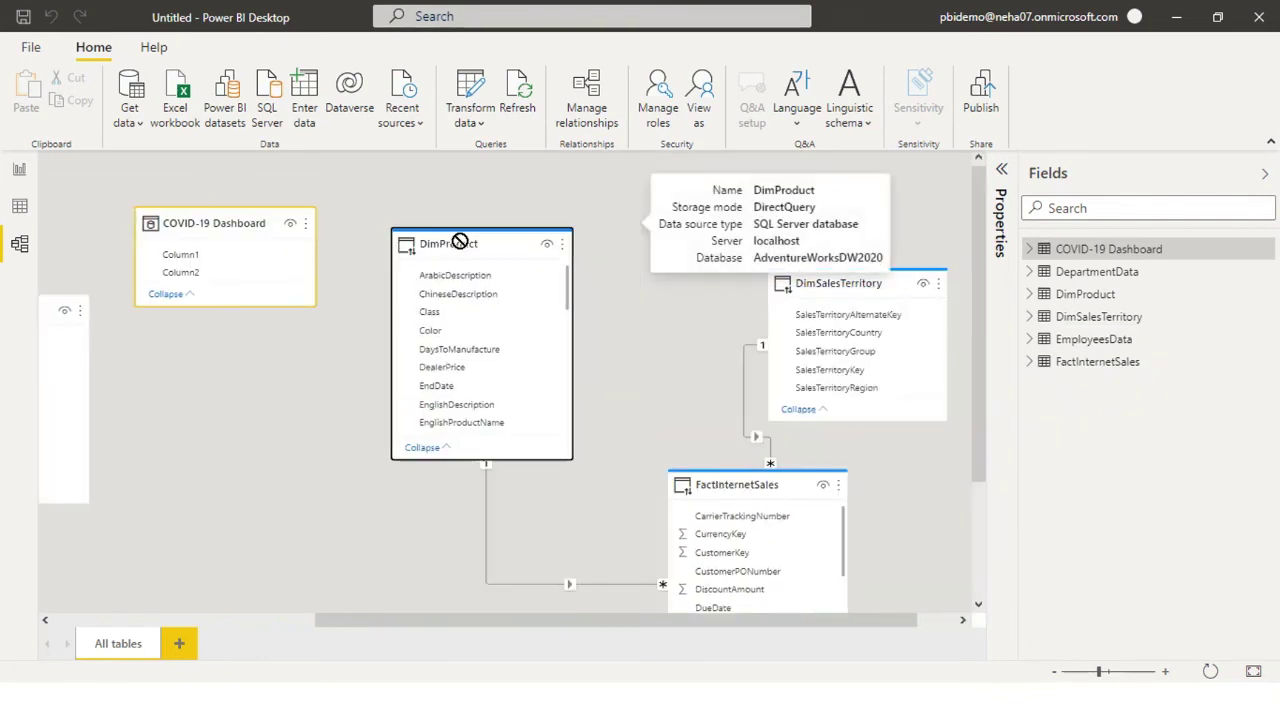
drag(692, 477, 675, 458)
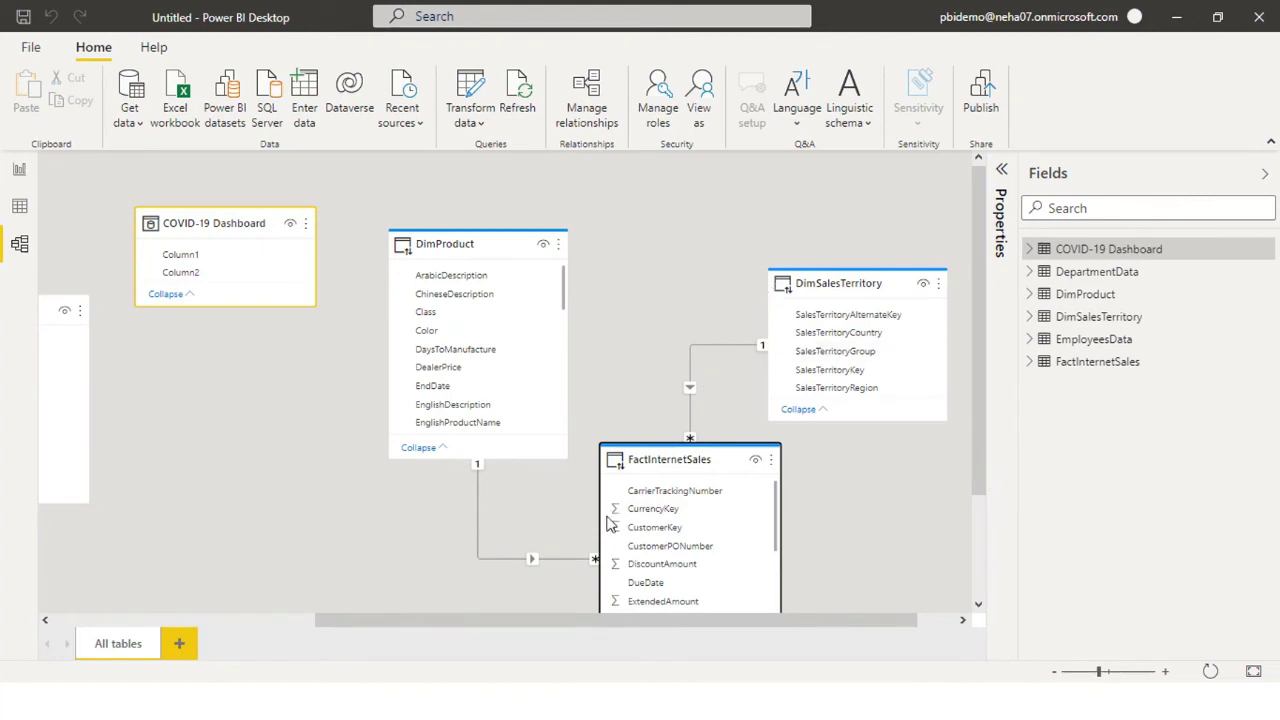
key(alt+Tab)
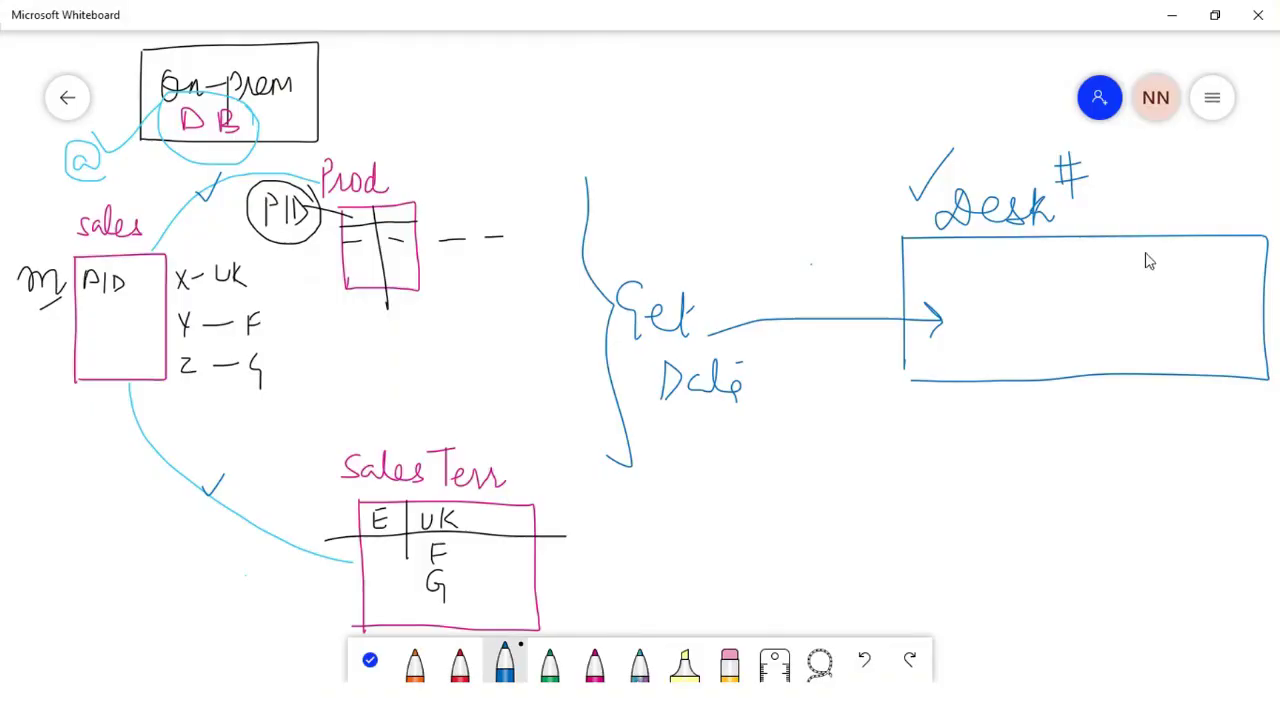
Draw a blue check mark beside the Desk# heading, then return to Power BI Desktop.
drag(1092, 203, 1134, 172)
key(alt+Tab)
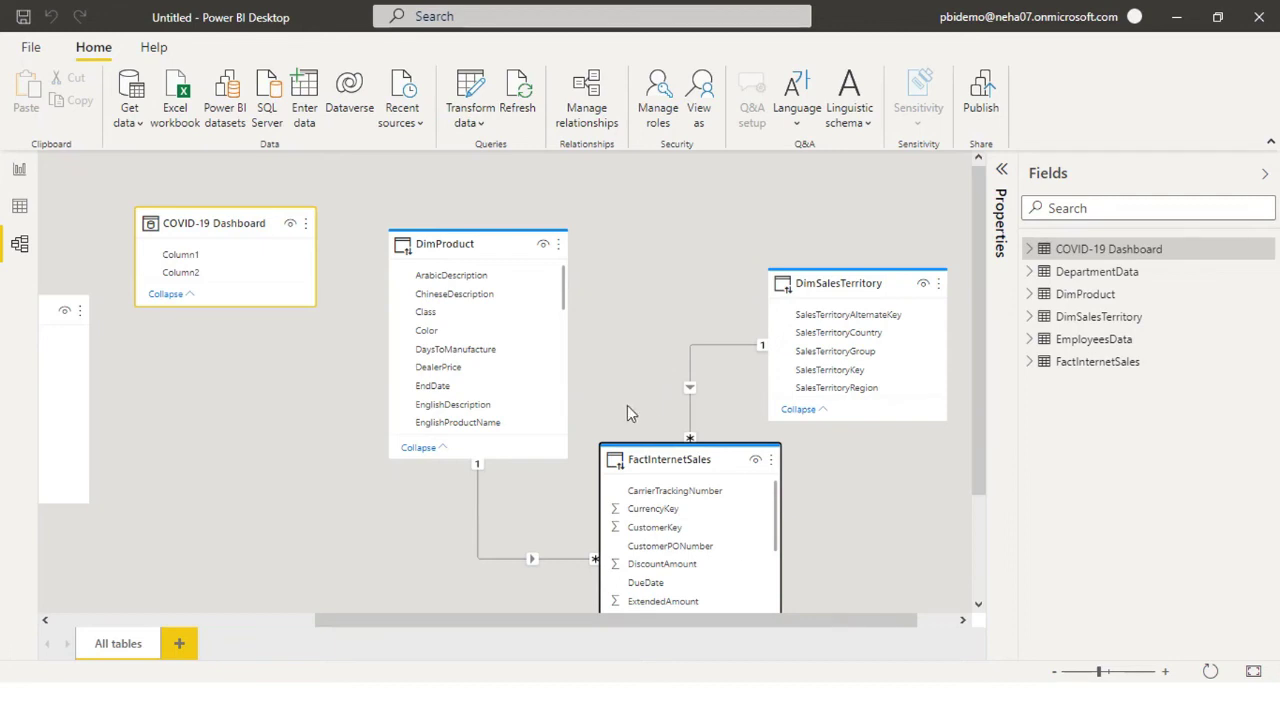
Open File > Options and settings > Options at the CURRENT FILE Data Load page.
click(31, 47)
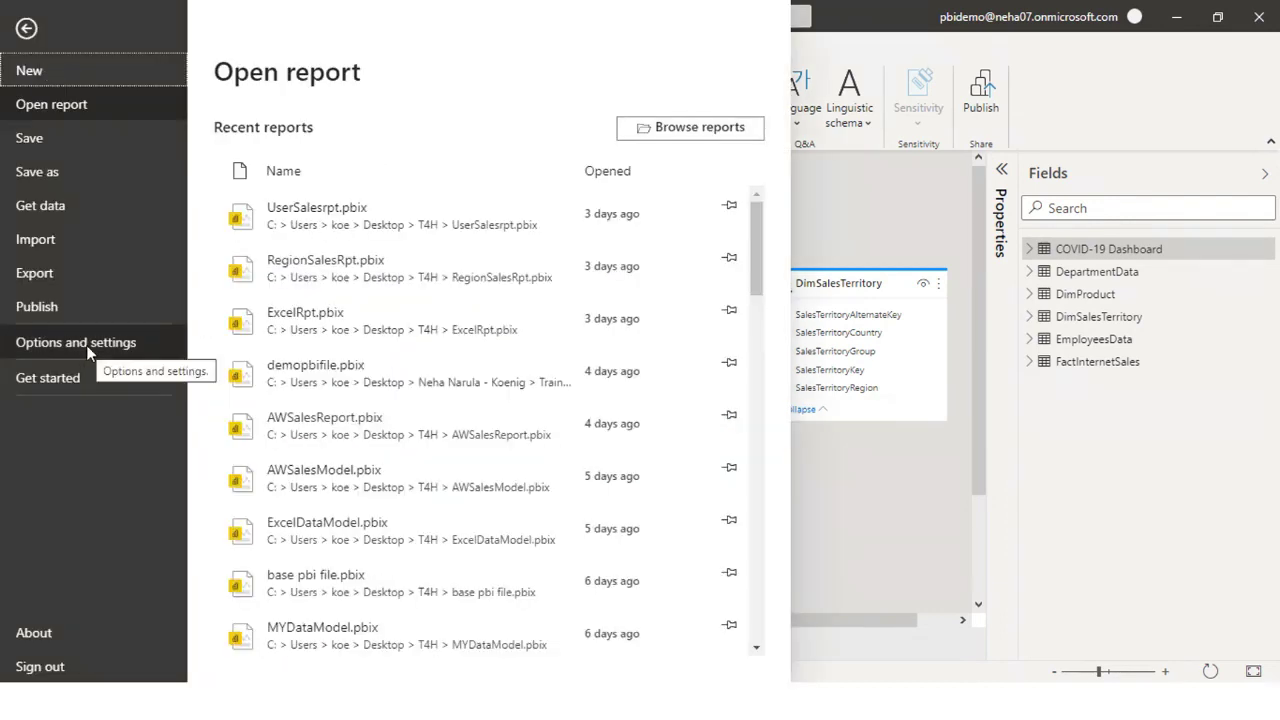
click(26, 28)
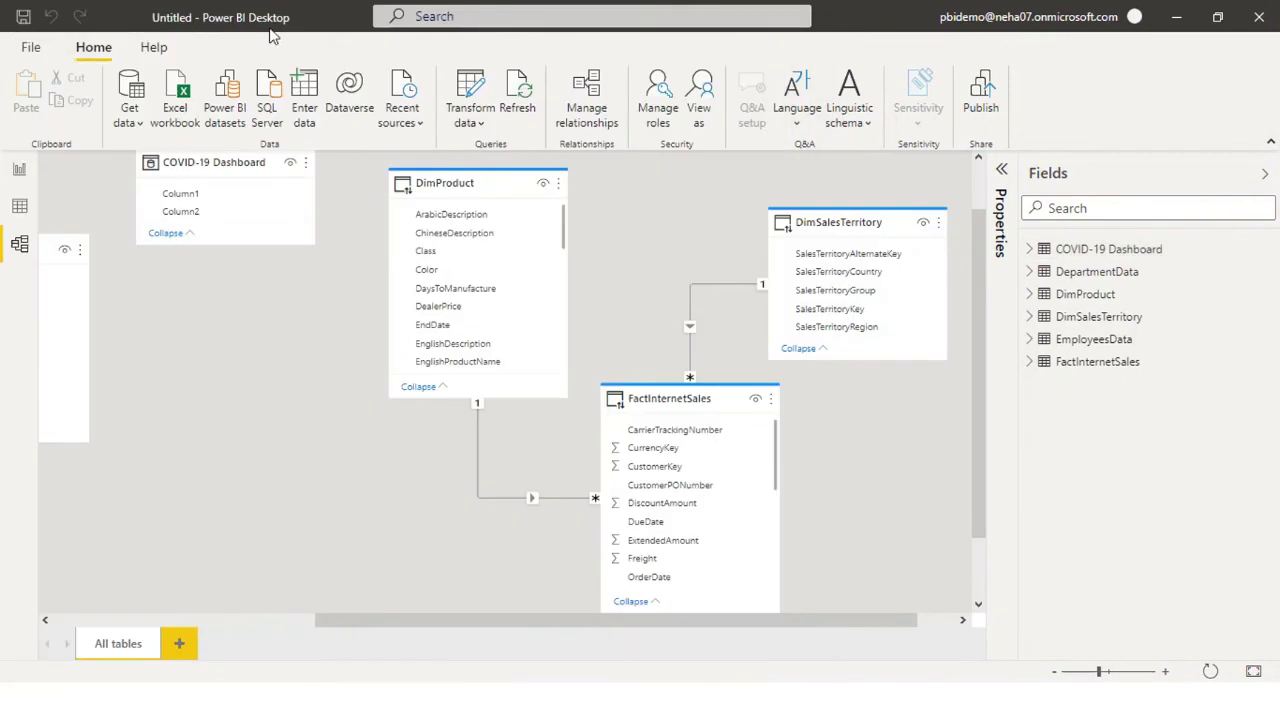
click(30, 47)
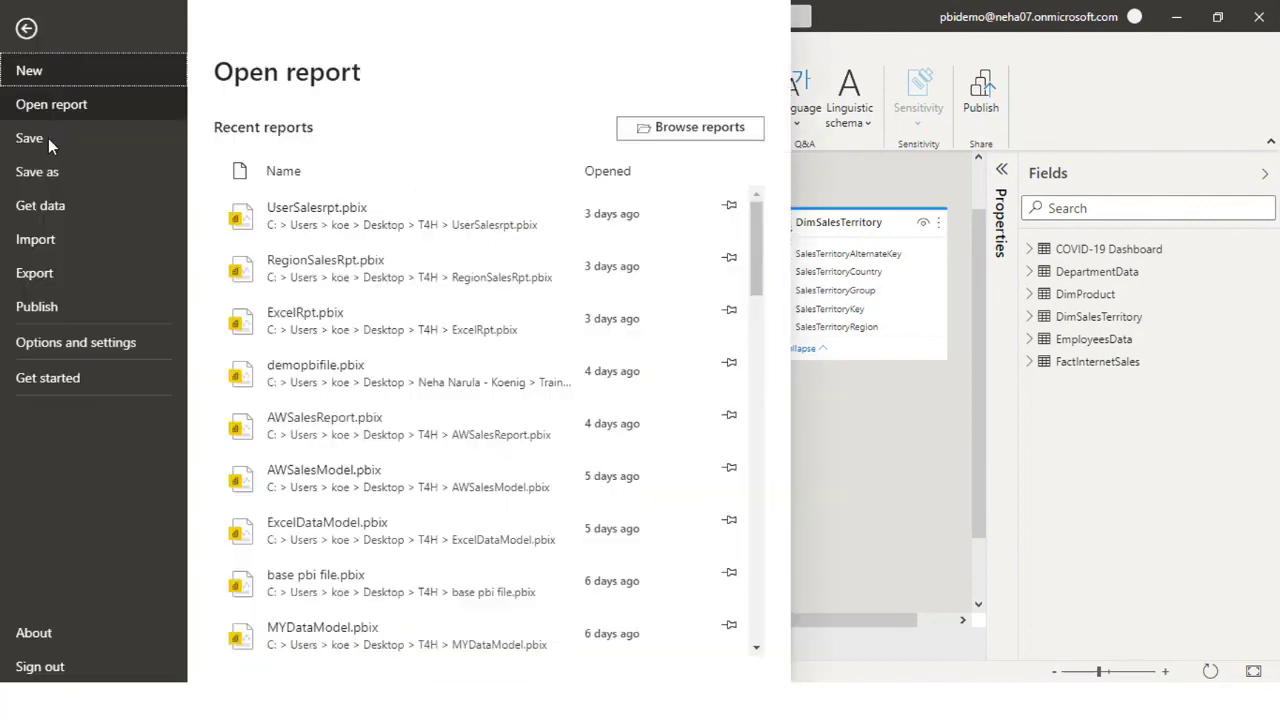
click(72, 346)
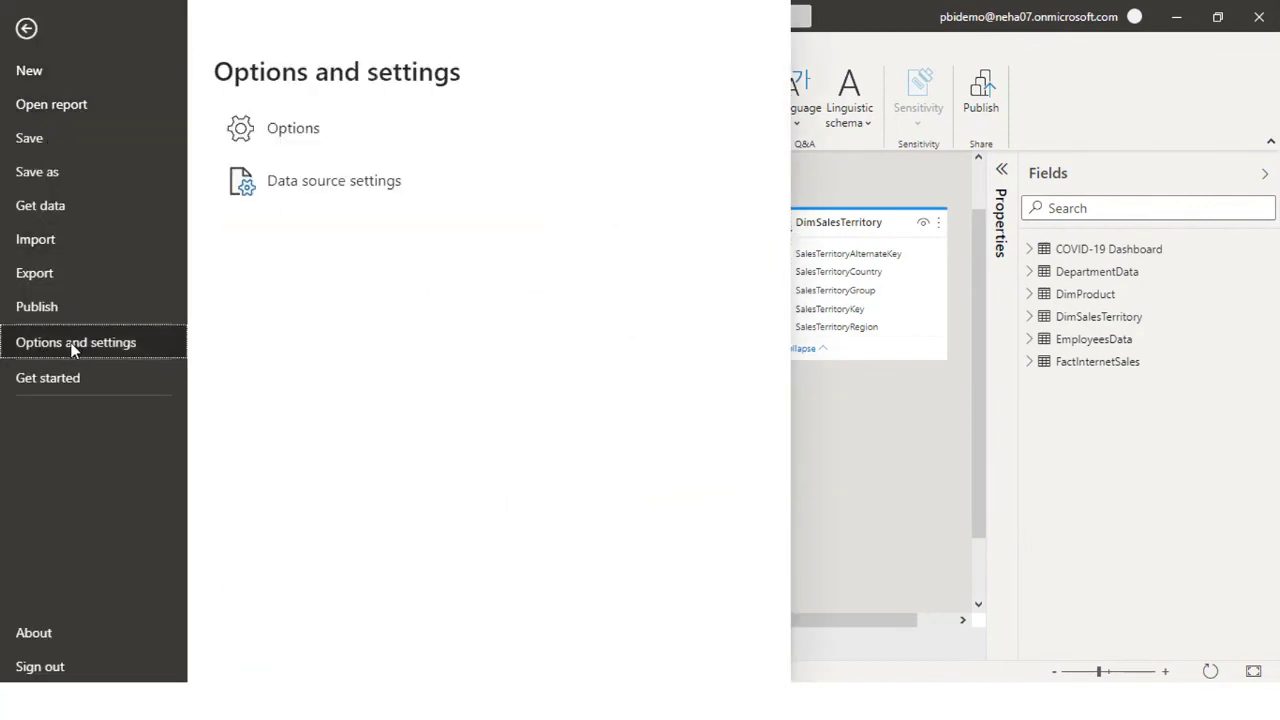
click(295, 132)
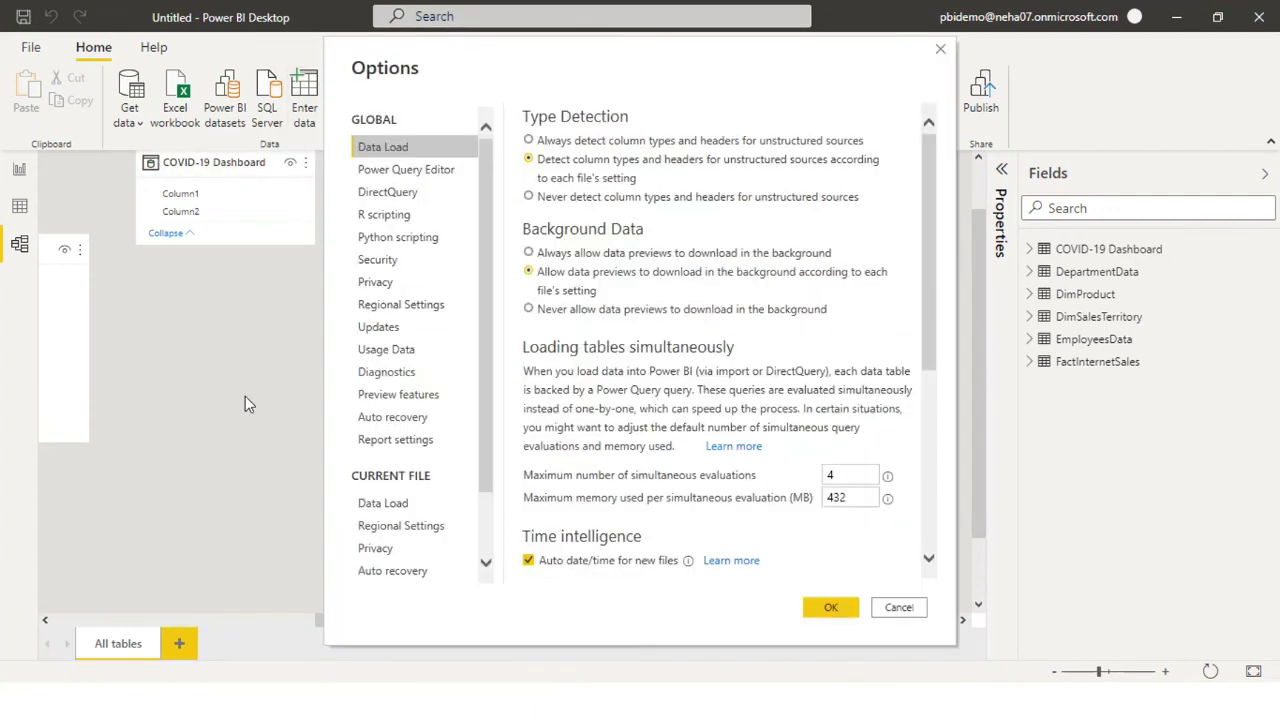
click(340, 495)
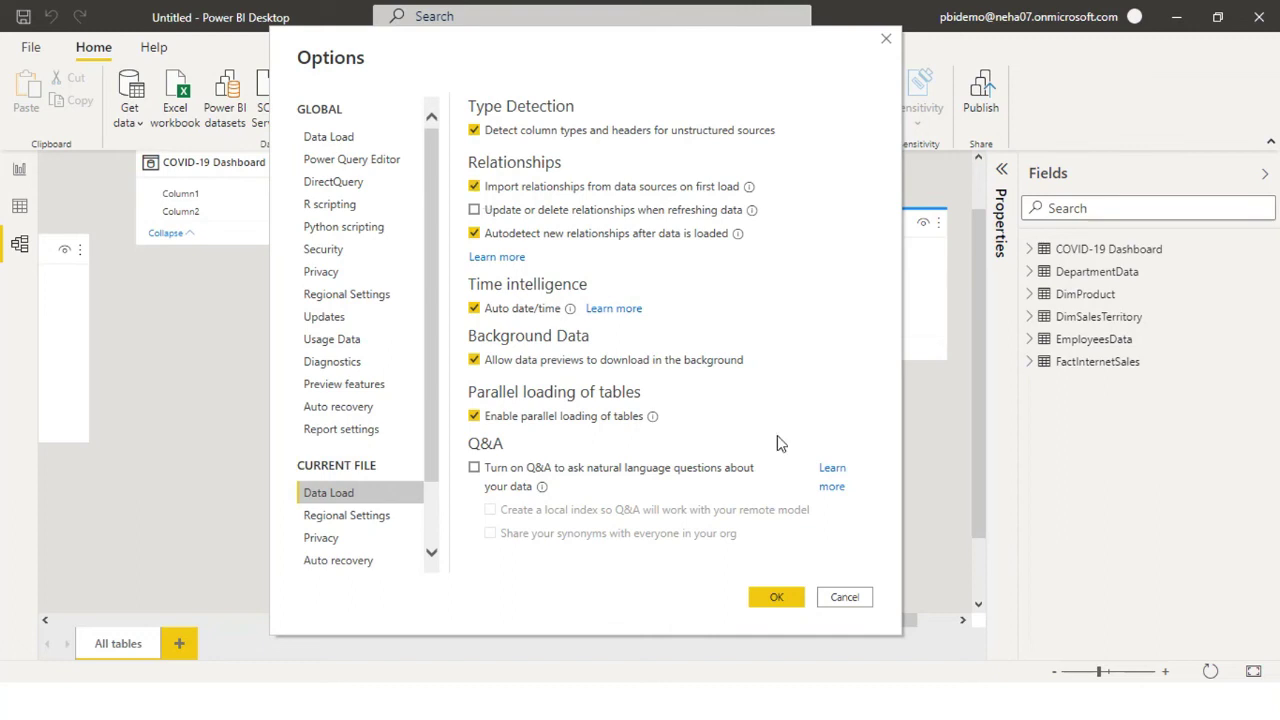
Cancel the Options dialog and show the COVID-19 Dashboard table's 12 rows in Data view.
click(844, 598)
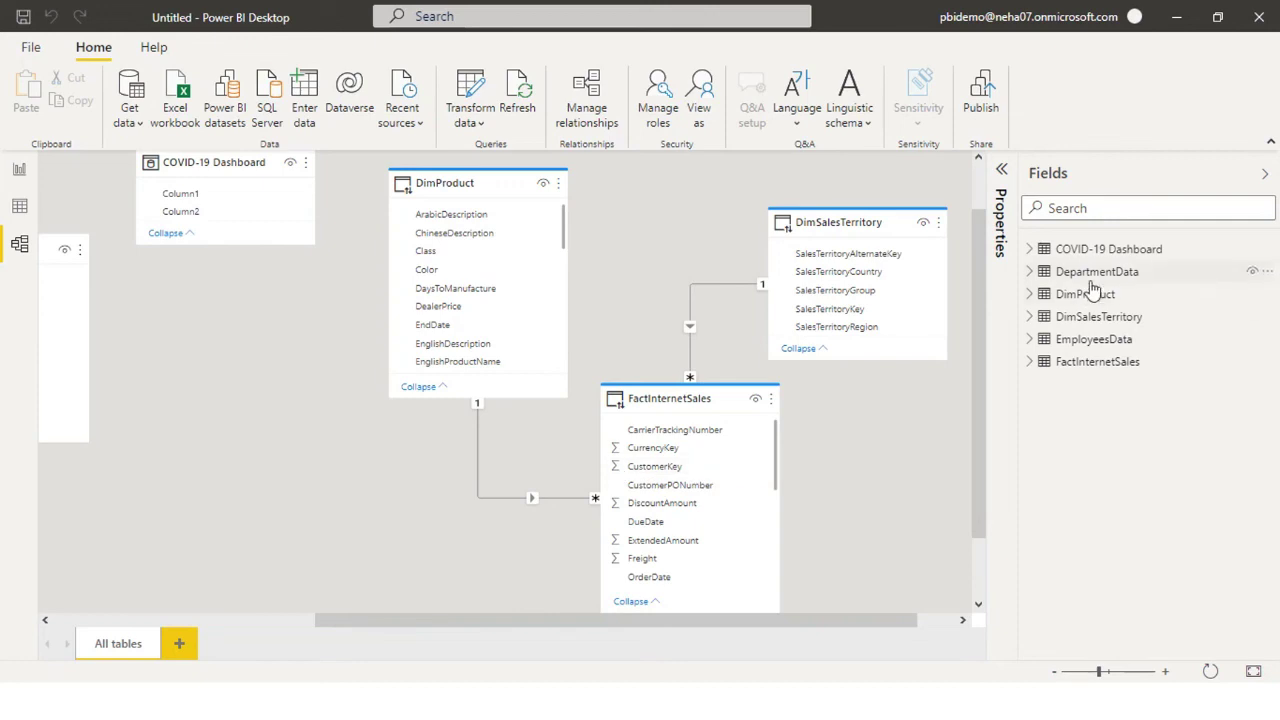
mouse_move(1098, 322)
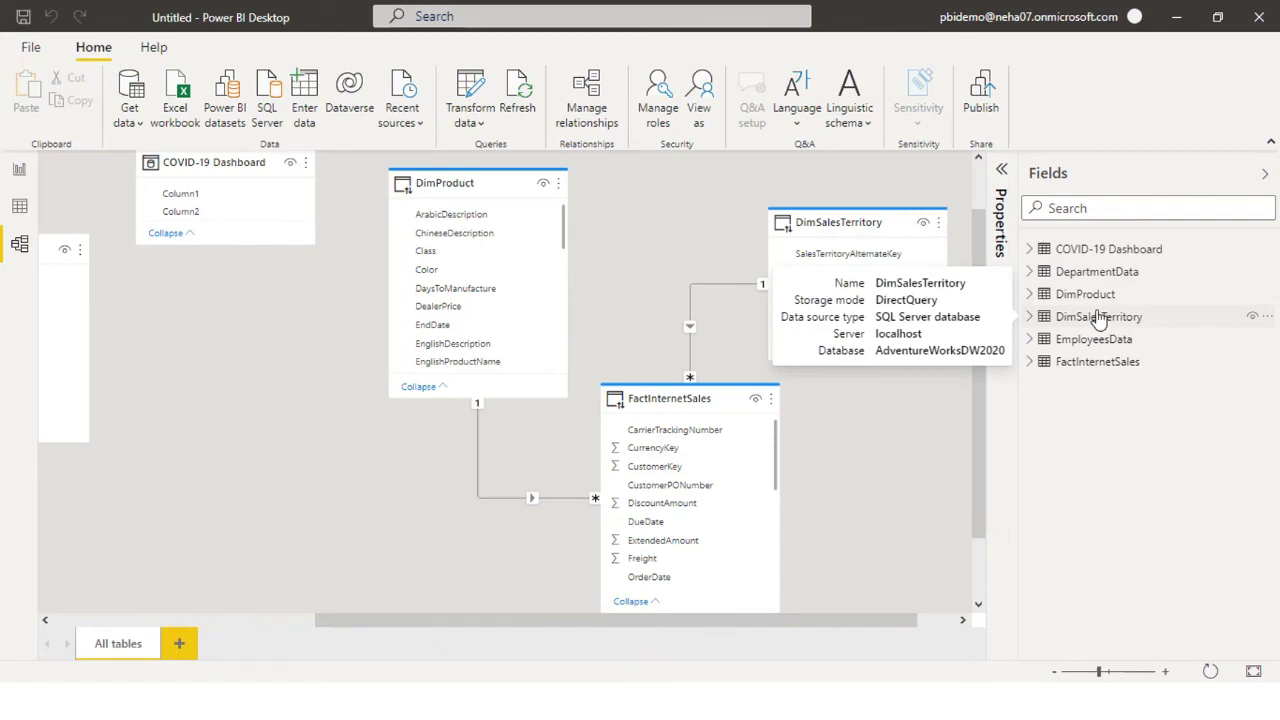
click(19, 208)
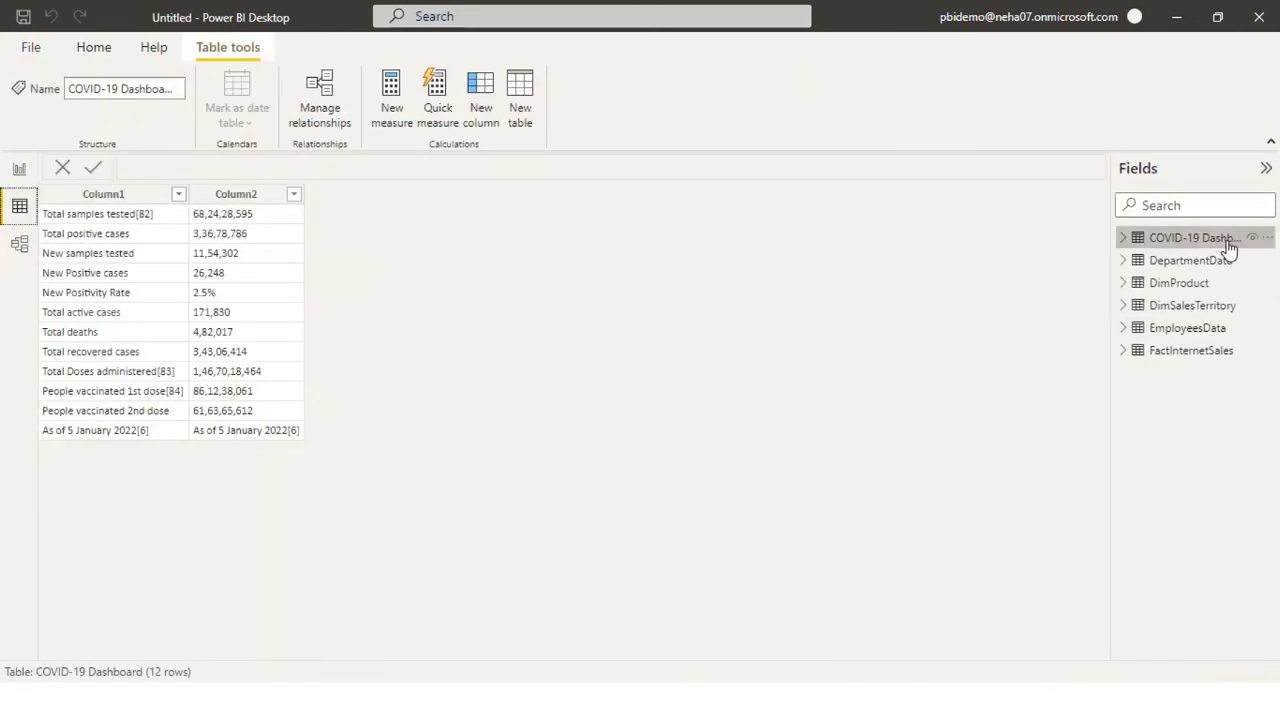
Browse DepartmentData, EmployeesData, DimProduct, DimSalesTerritory and FactInternetSales data, then bring up the Start menu.
mouse_move(1229, 250)
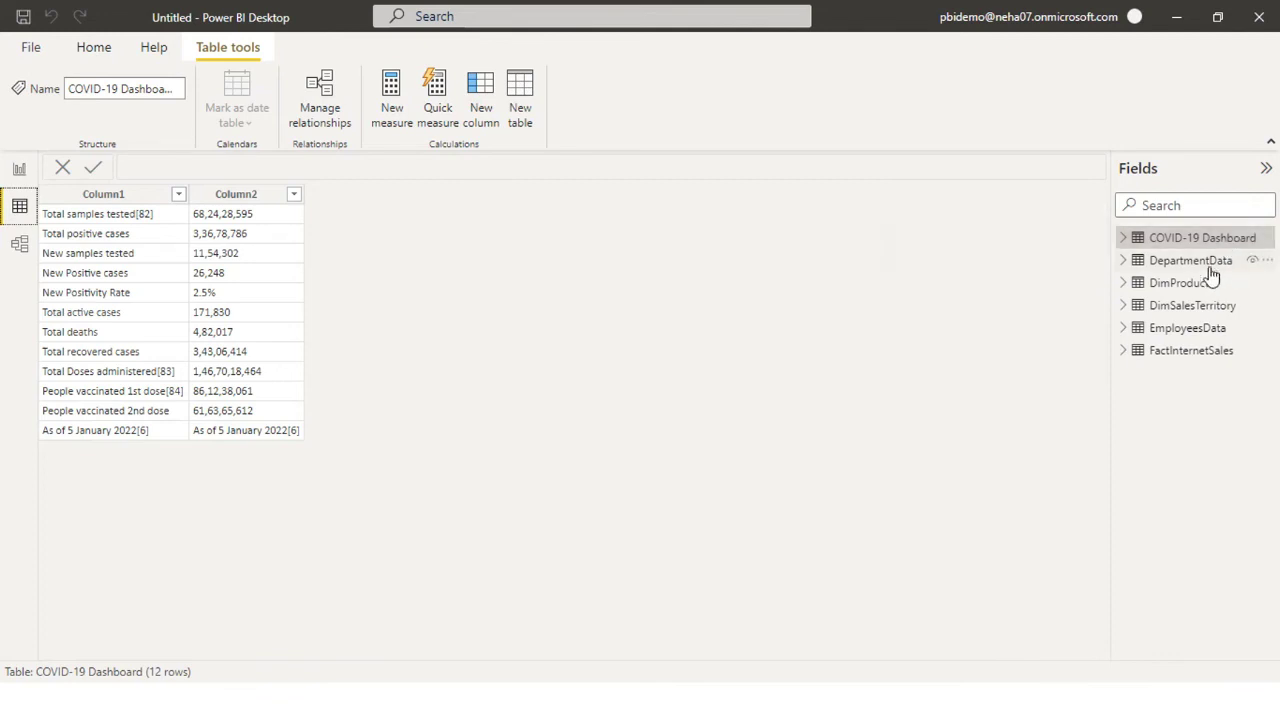
click(1207, 268)
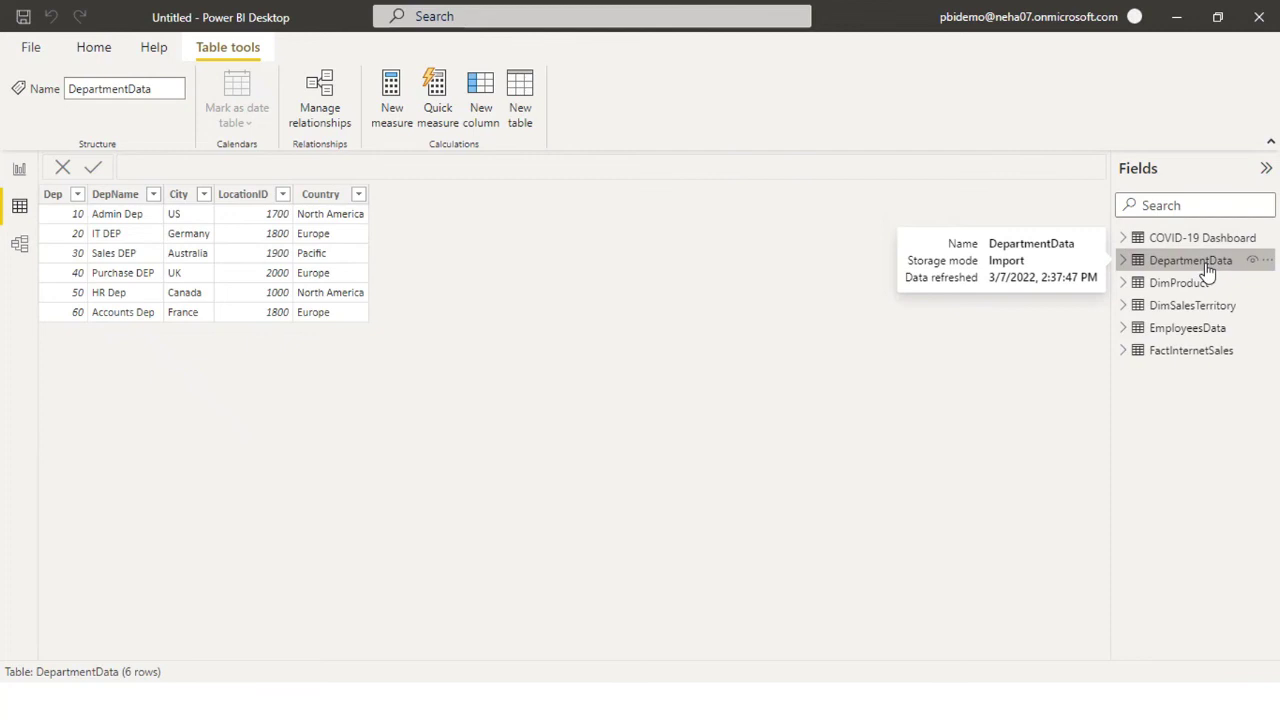
click(1207, 338)
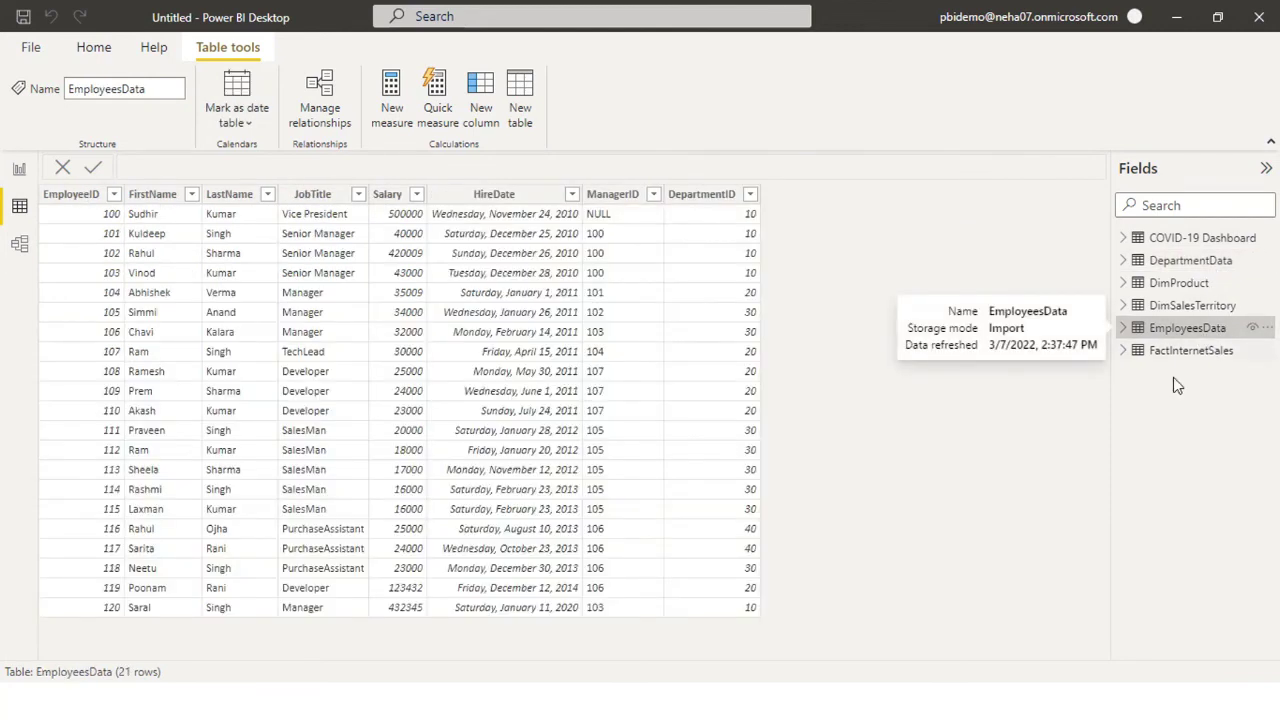
click(1207, 285)
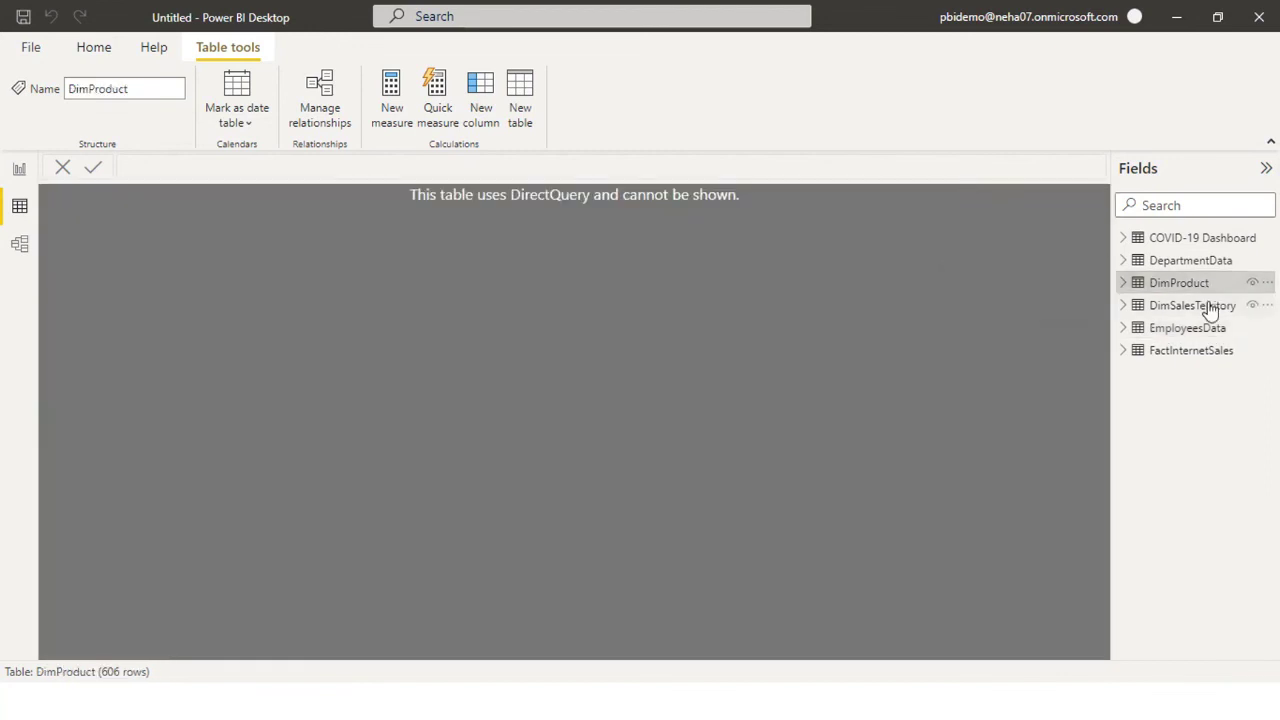
click(1208, 308)
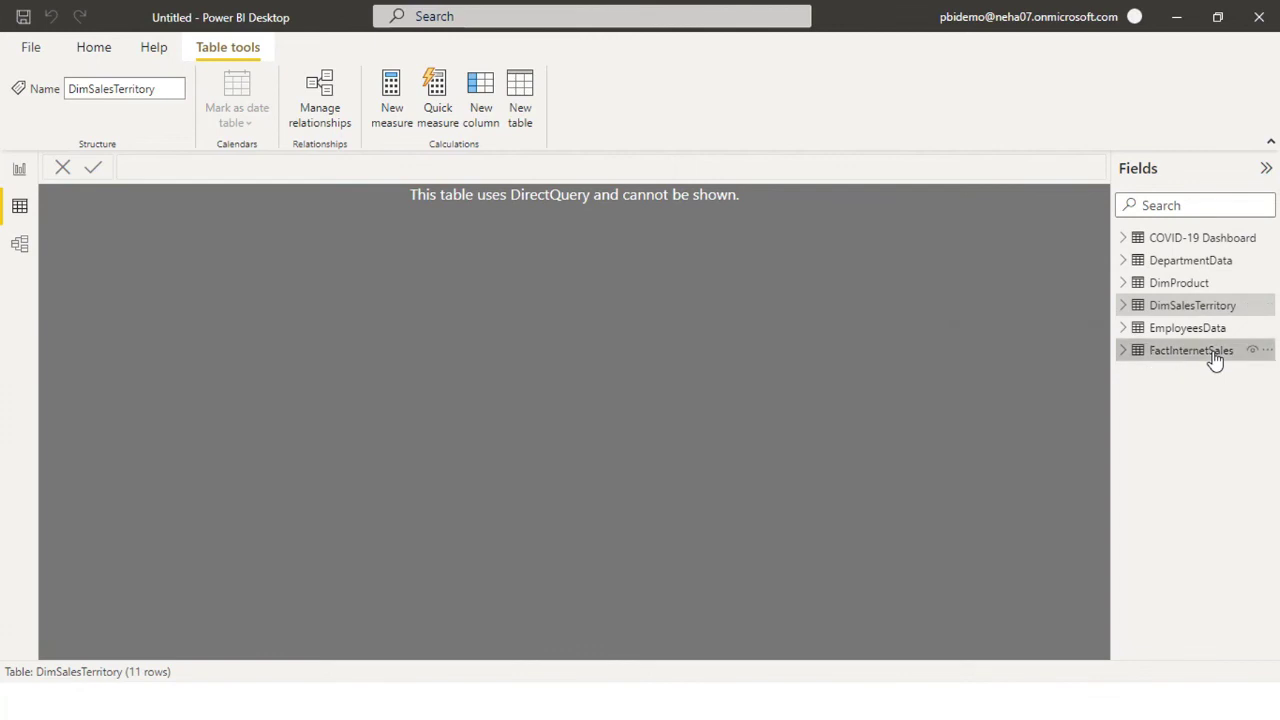
click(1212, 352)
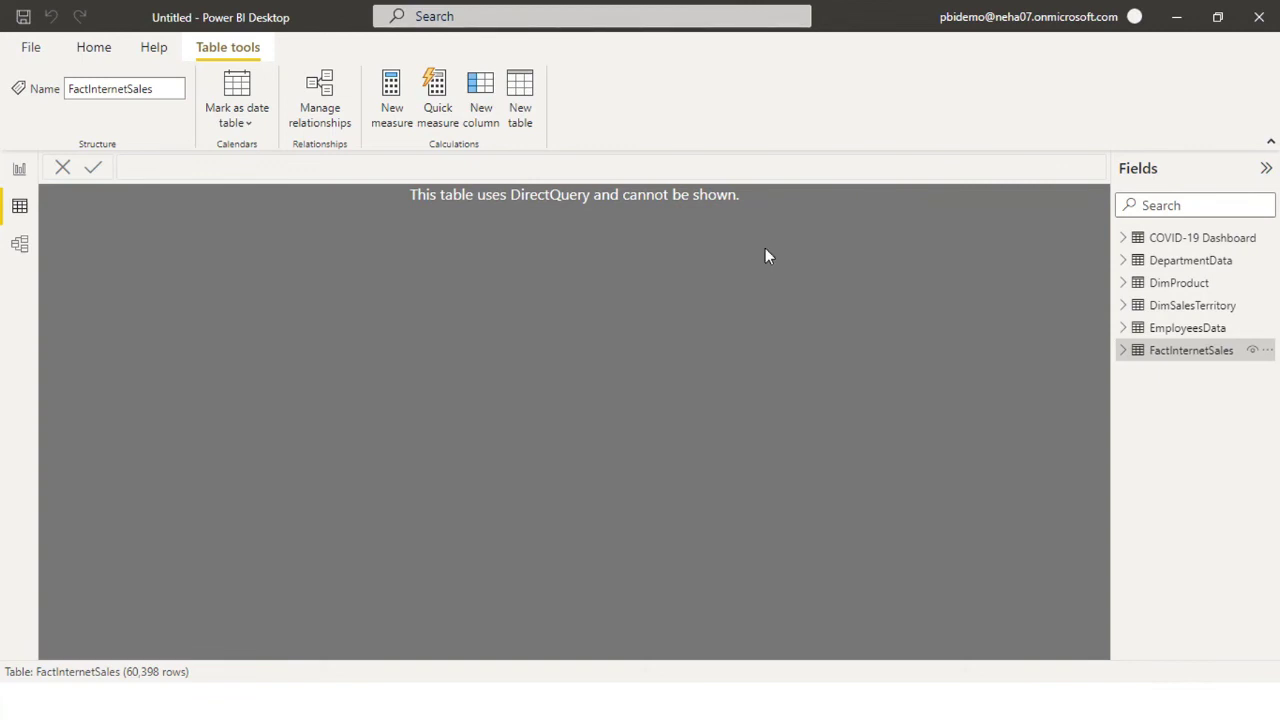
key(super)
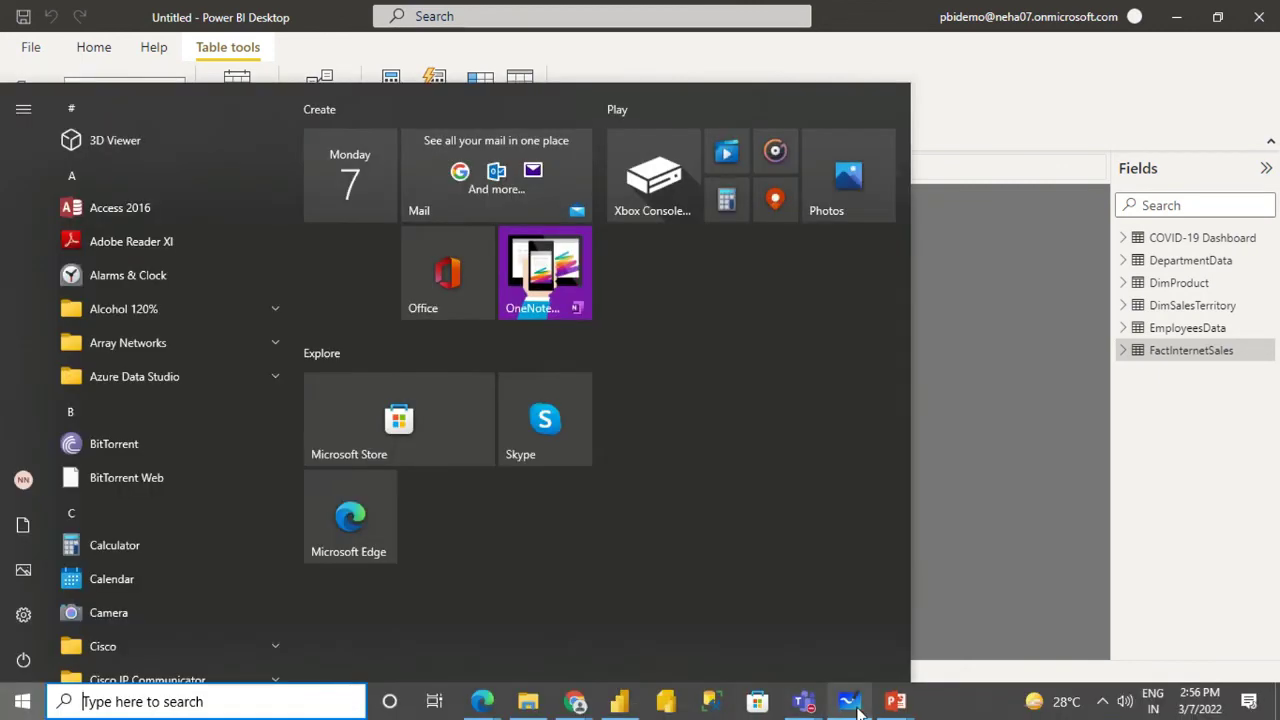
In magenta ink on the whiteboard, write import with an upward arrow to Cache.
click(827, 701)
click(594, 665)
mouse_move(745, 295)
mouse_down()
mouse_move(766, 284)
mouse_move(786, 300)
mouse_move(828, 266)
mouse_up()
drag(726, 250, 728, 258)
mouse_move(776, 352)
mouse_down()
mouse_move(809, 355)
mouse_move(802, 376)
mouse_move(809, 351)
mouse_move(822, 390)
mouse_up()
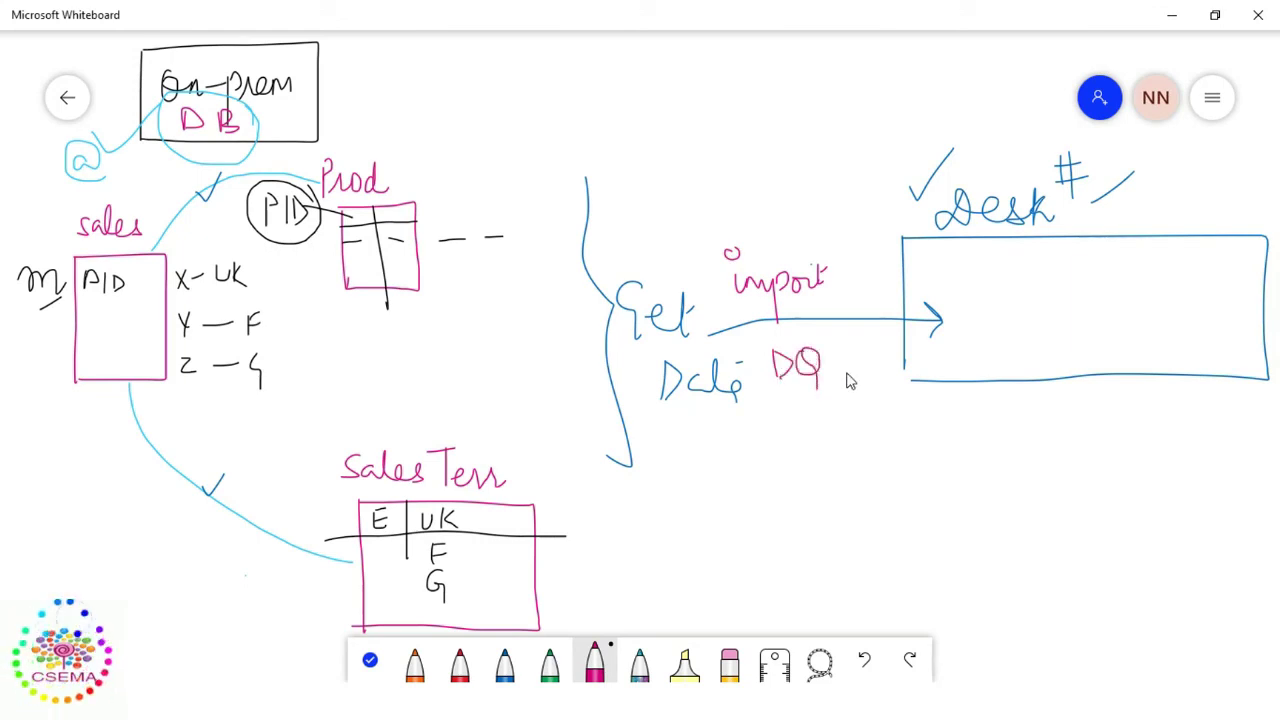
mouse_move(767, 262)
mouse_down()
mouse_move(774, 204)
mouse_move(788, 212)
mouse_up()
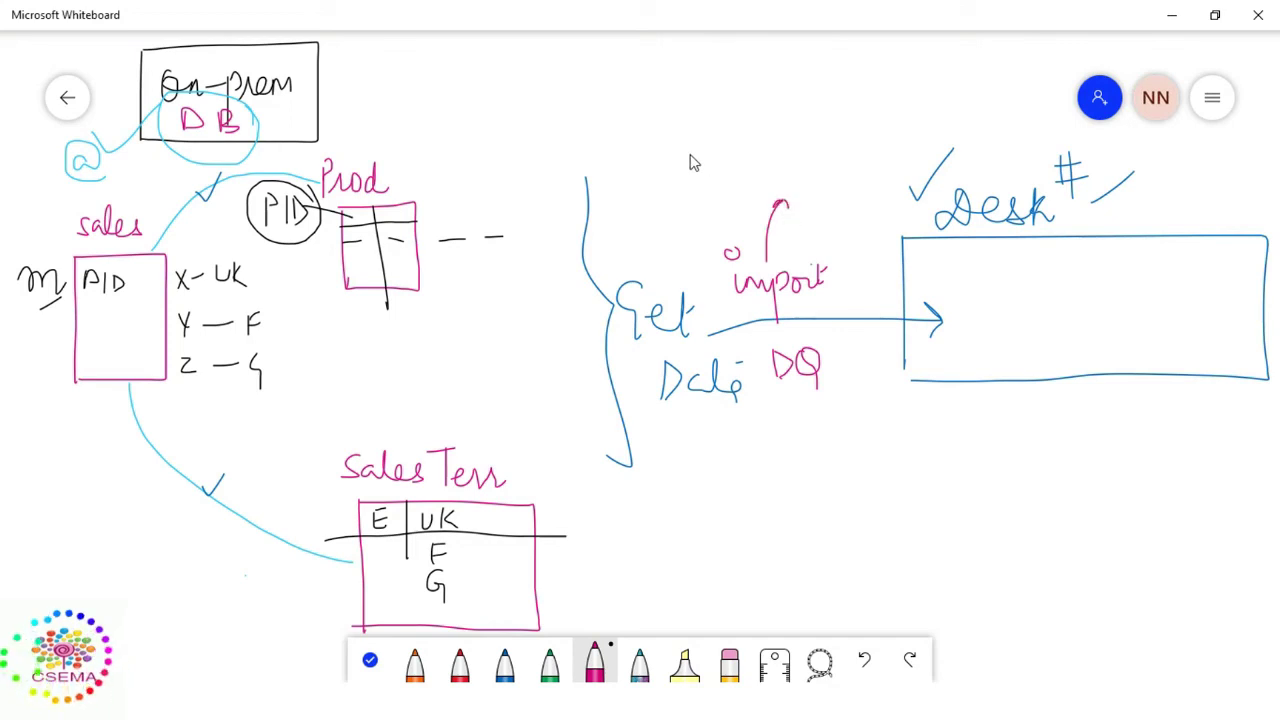
mouse_move(688, 150)
mouse_down()
mouse_move(684, 172)
mouse_move(766, 173)
mouse_up()
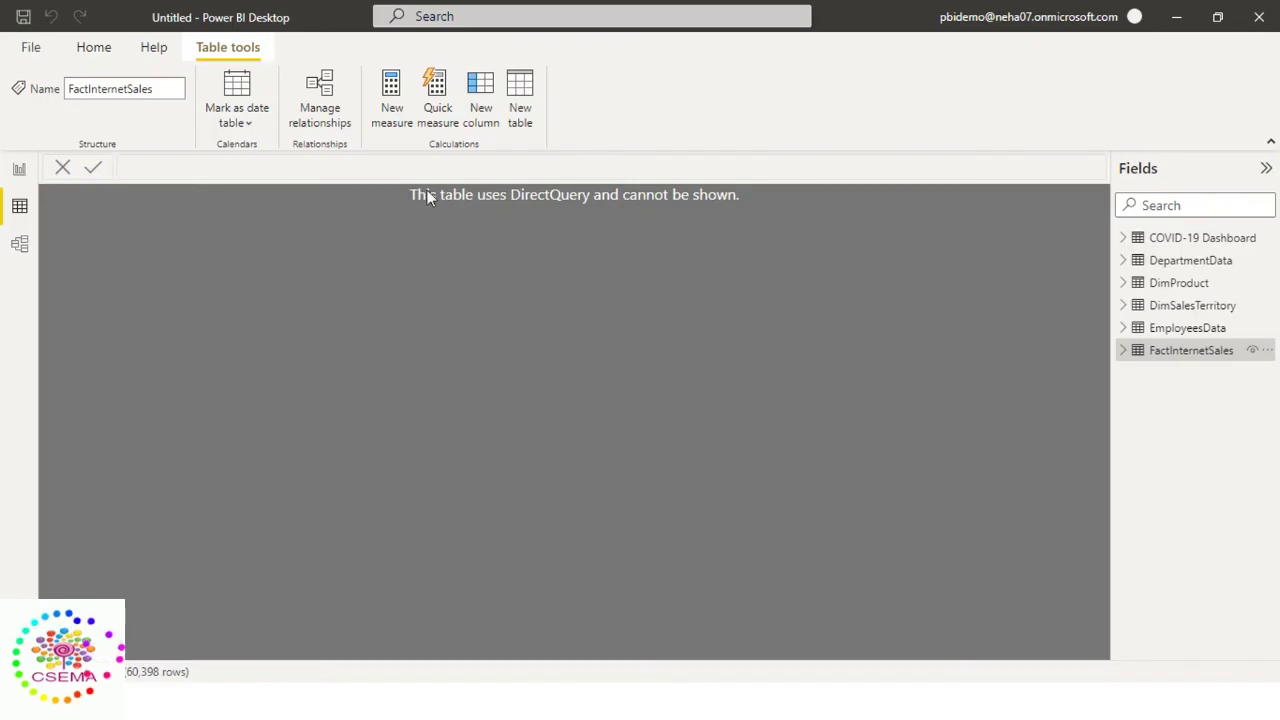
Draw an arrow curving down from DQ to (X) and return to Power BI.
click(1195, 260)
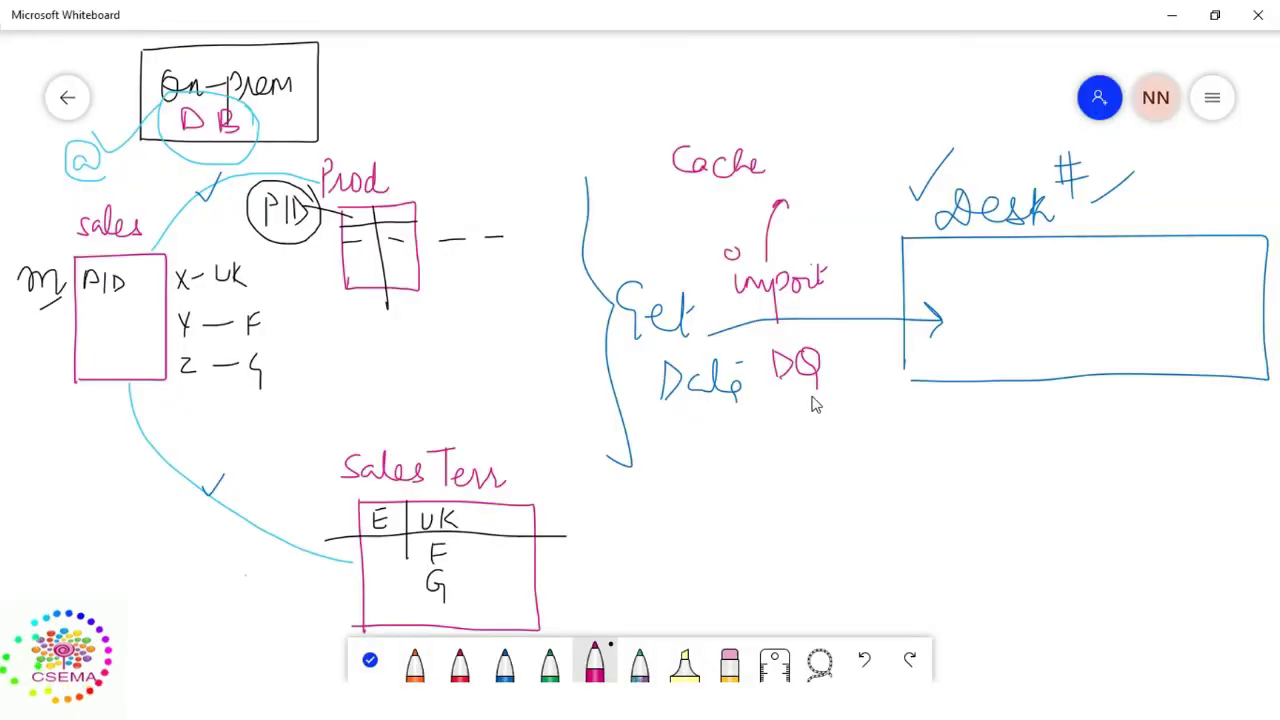
mouse_move(812, 398)
mouse_down()
mouse_move(852, 444)
mouse_move(920, 467)
mouse_move(882, 479)
mouse_up()
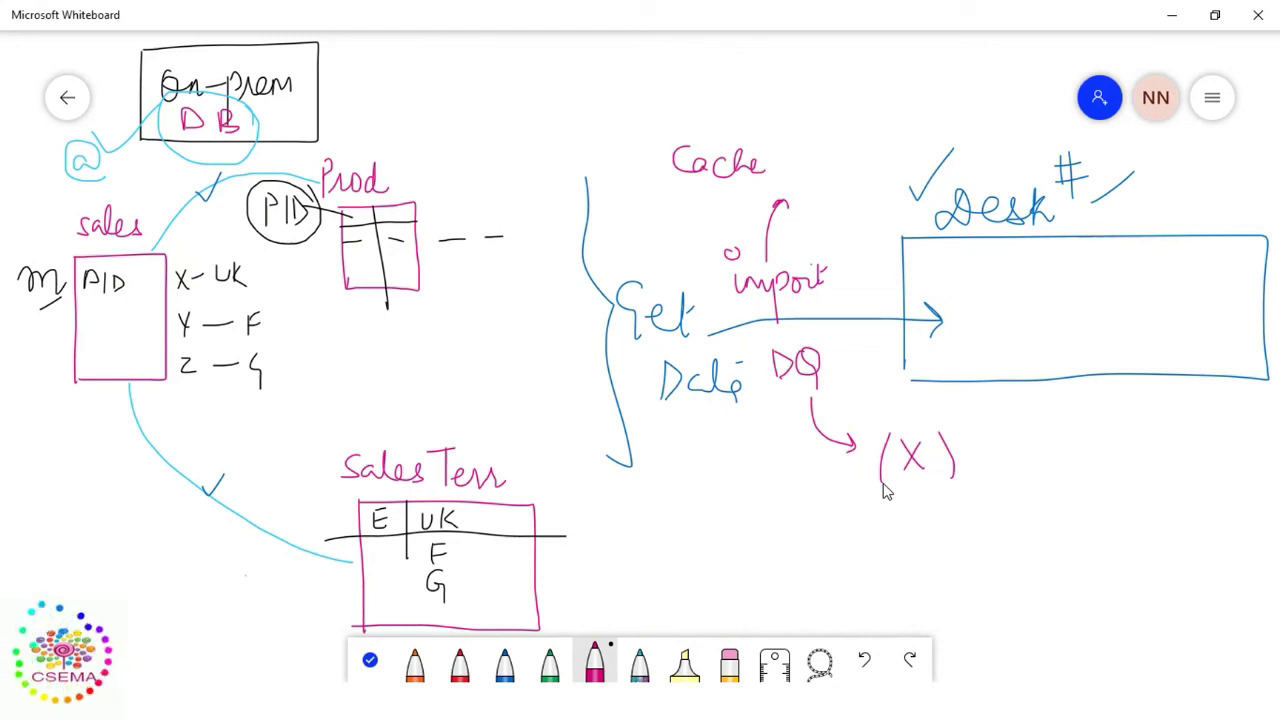
key(alt+Tab)
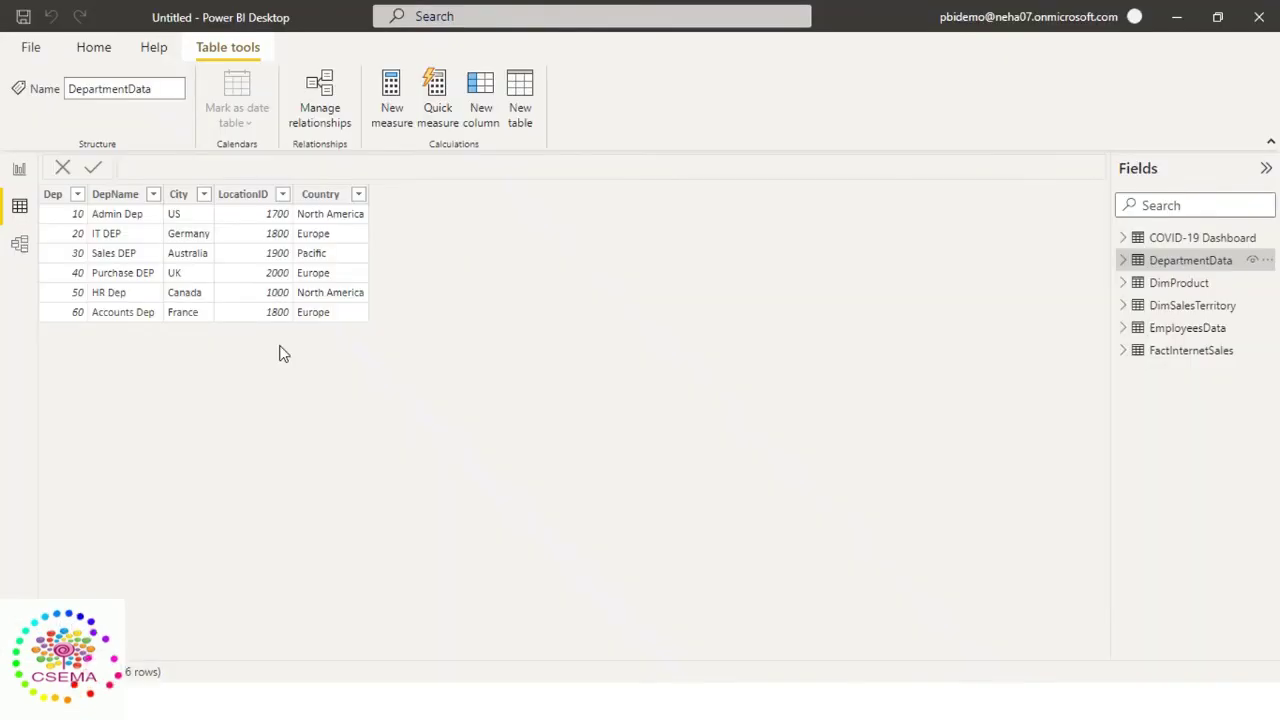
Add an enlarged pie chart to the report with SalesTerritoryCountry as its legend.
click(19, 169)
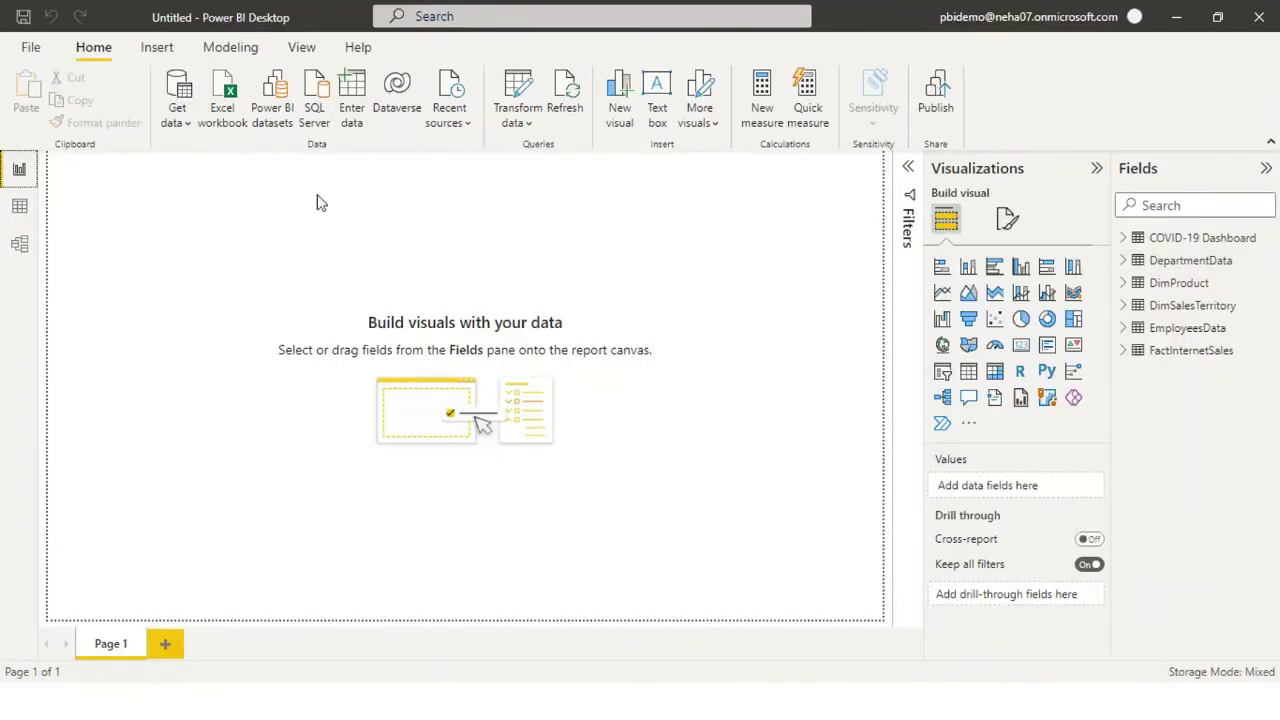
click(1020, 320)
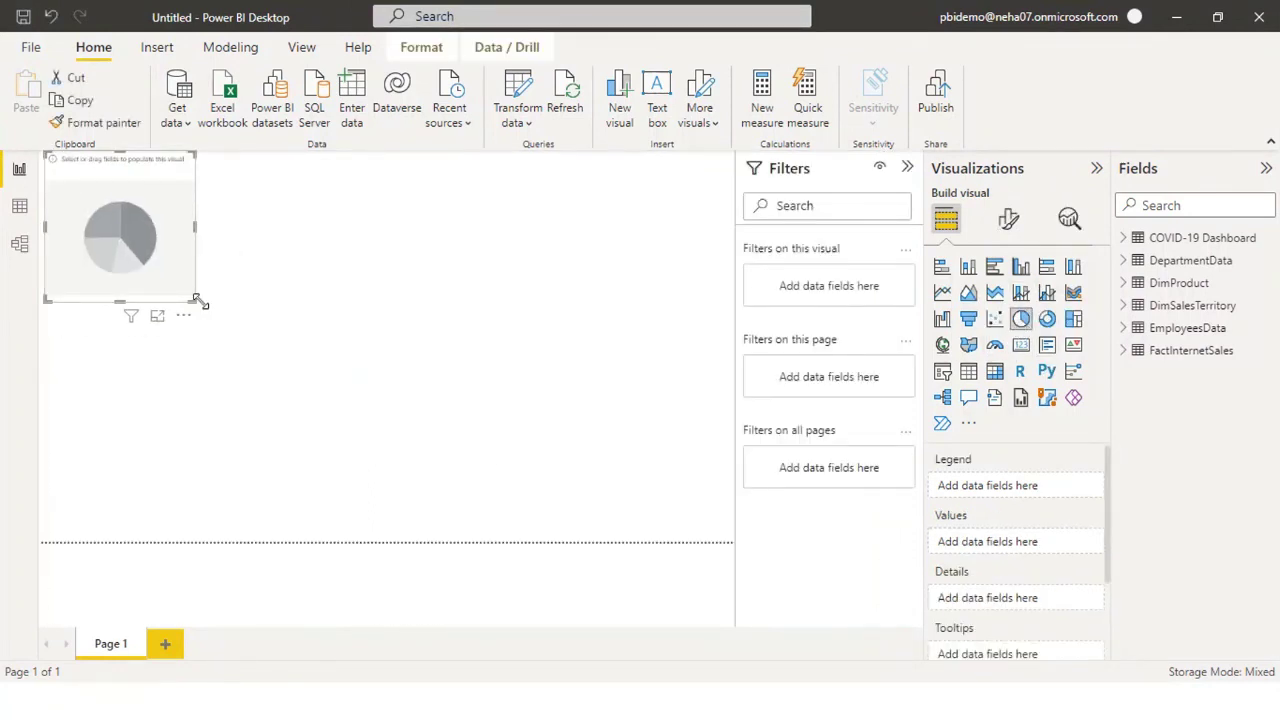
drag(198, 301, 704, 505)
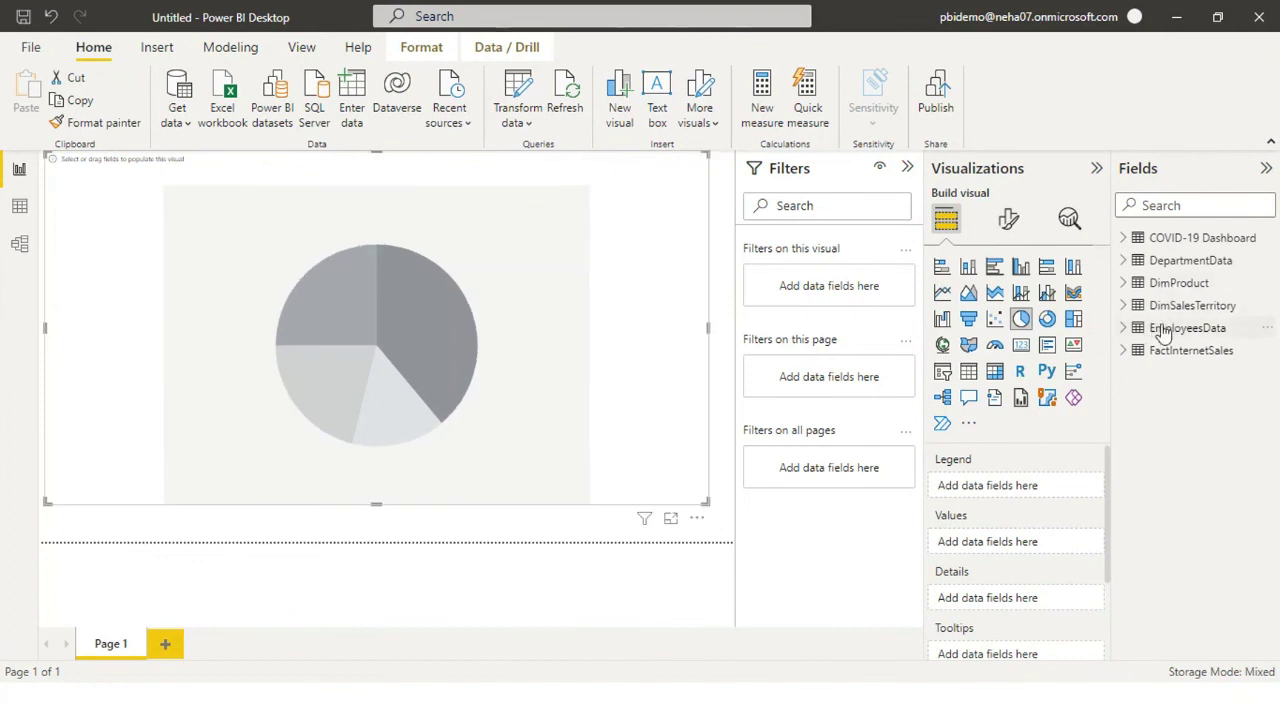
click(1124, 305)
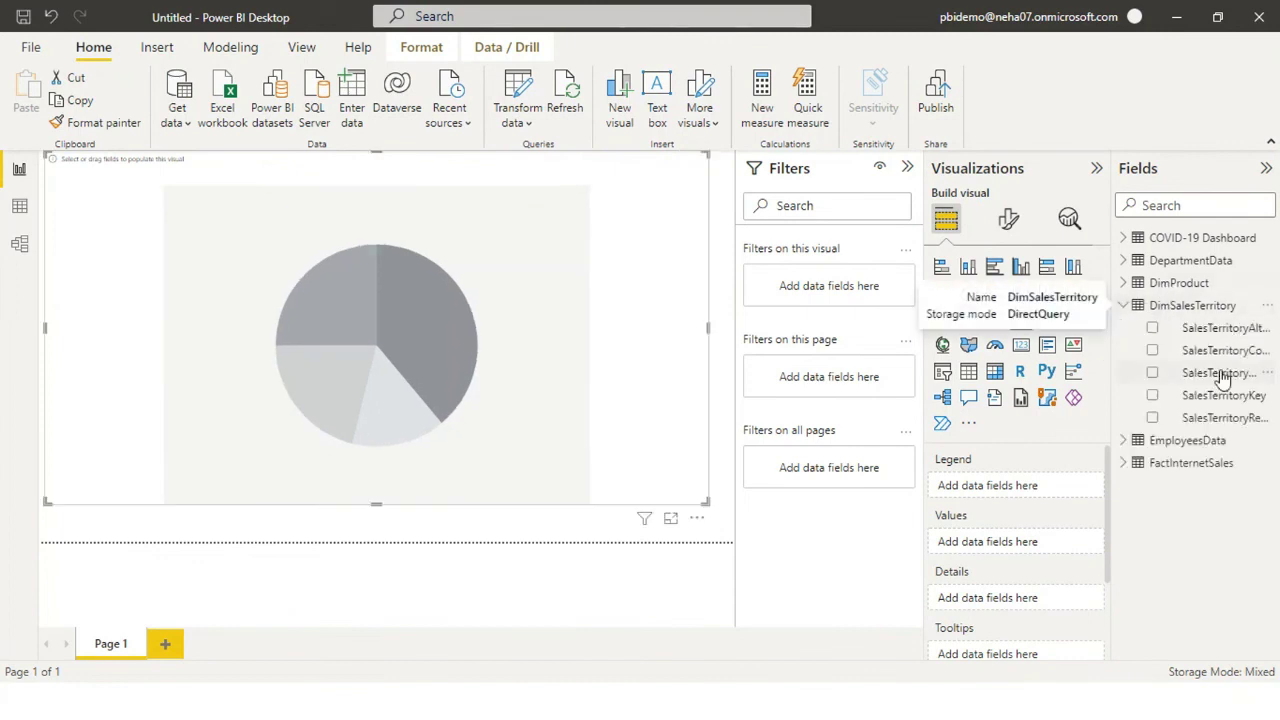
drag(1211, 354, 424, 306)
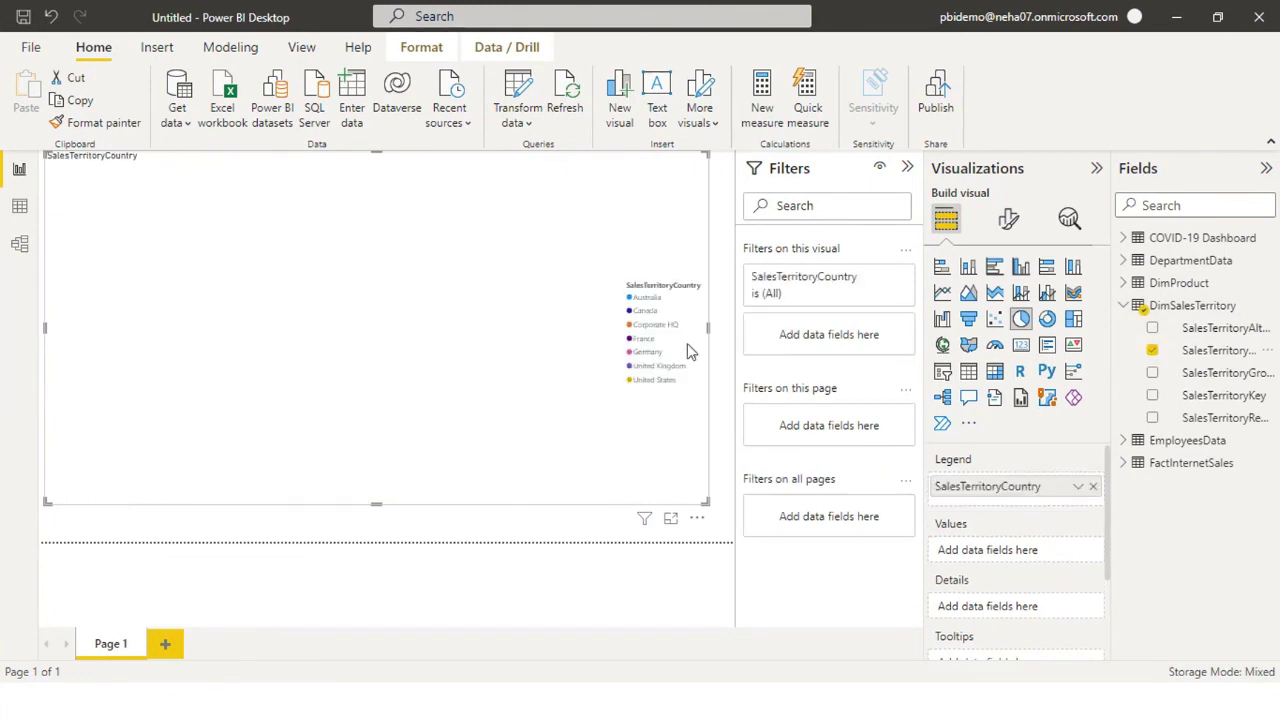
Add FactInternetSales SalesAmount as the pie's values, then underline DQ on the whiteboard.
click(1123, 306)
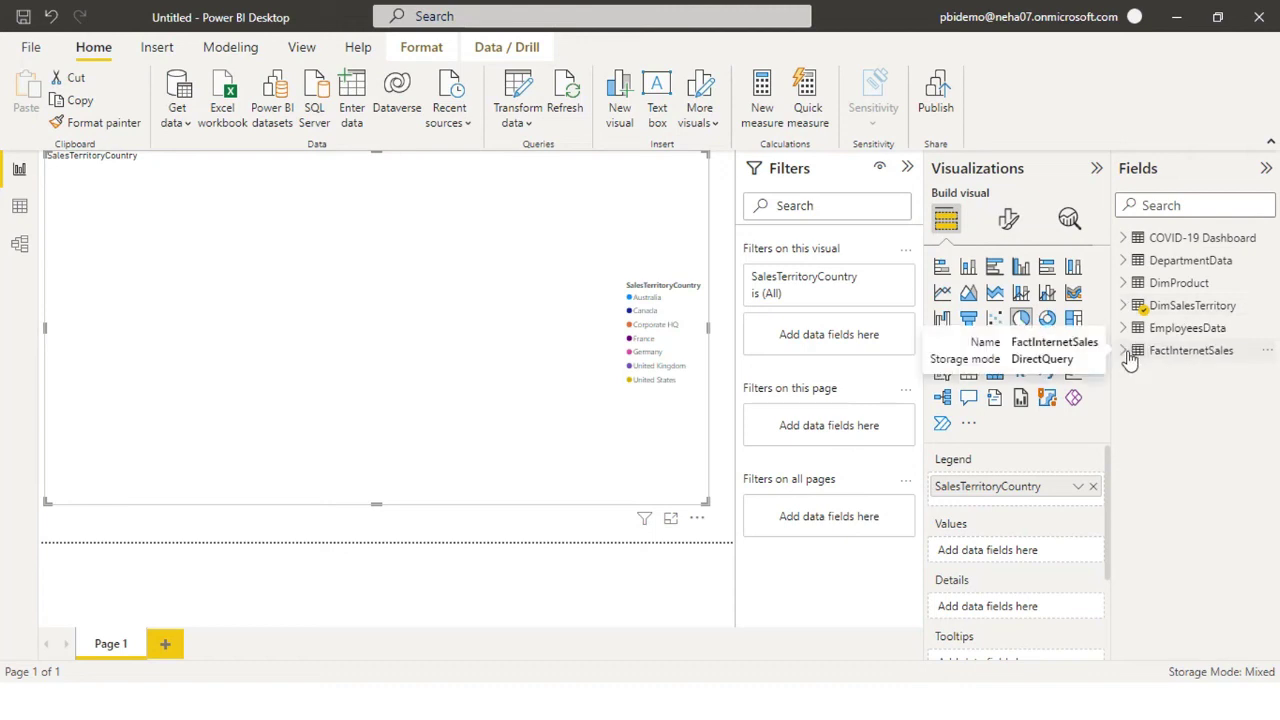
click(1123, 351)
scroll(1210, 545, down, 4)
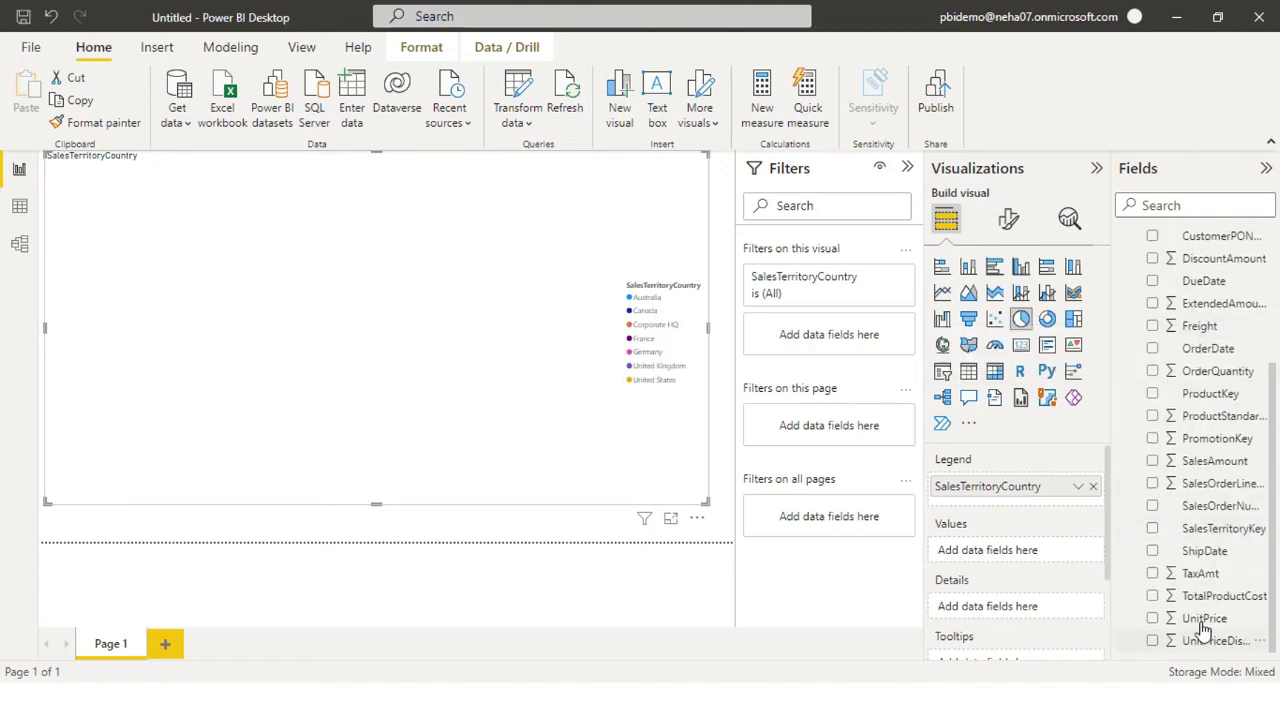
drag(1207, 462, 463, 337)
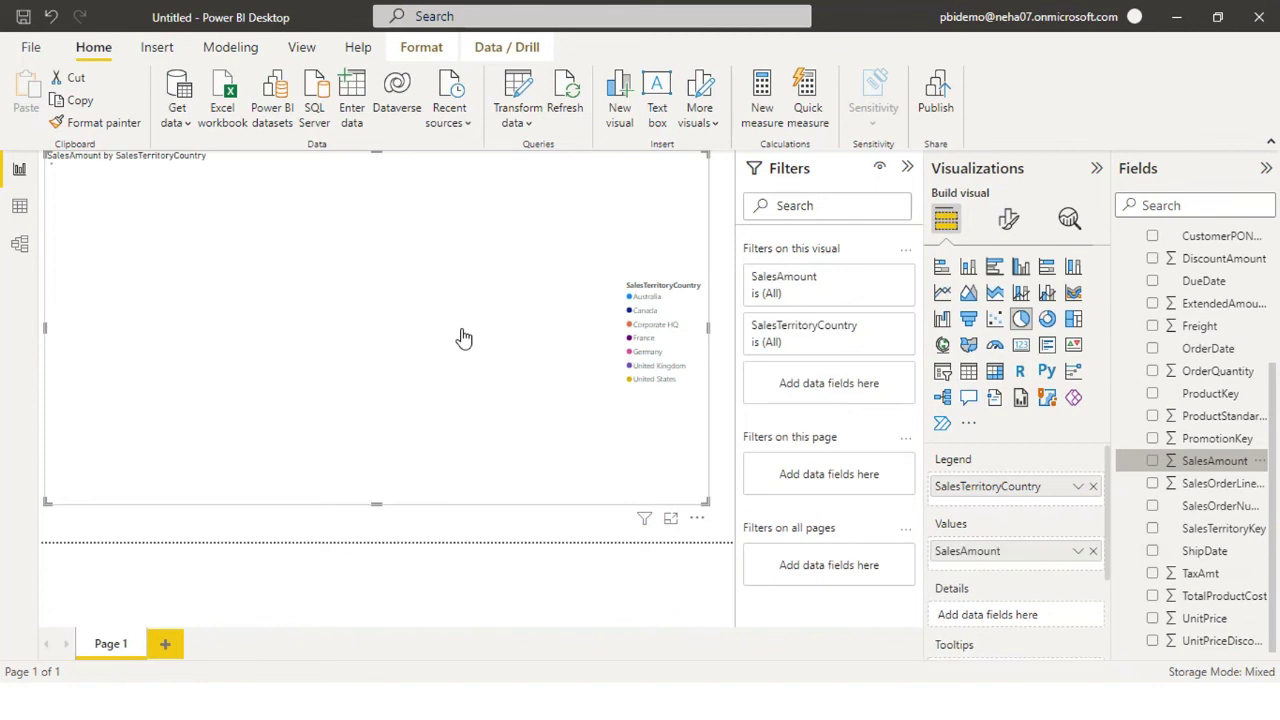
click(670, 518)
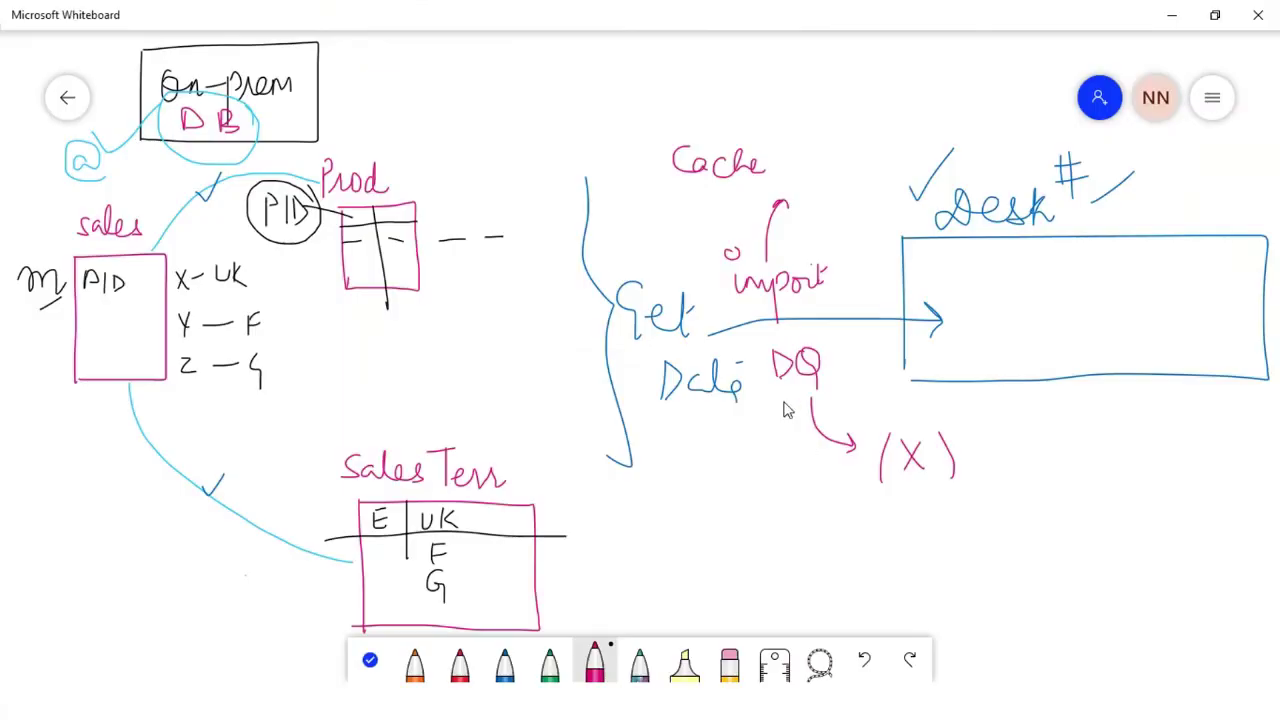
drag(783, 401, 880, 390)
Draw pink arrows from DQ to Transf. and an underlined Modelling, circle DQ, then stop inking.
mouse_move(850, 361)
mouse_down()
mouse_move(1037, 399)
mouse_move(1036, 383)
mouse_move(1037, 407)
mouse_move(1097, 399)
mouse_up()
mouse_move(1080, 401)
mouse_down()
mouse_move(1080, 428)
mouse_move(1097, 406)
mouse_move(1174, 434)
mouse_move(1203, 474)
mouse_move(1211, 429)
mouse_up()
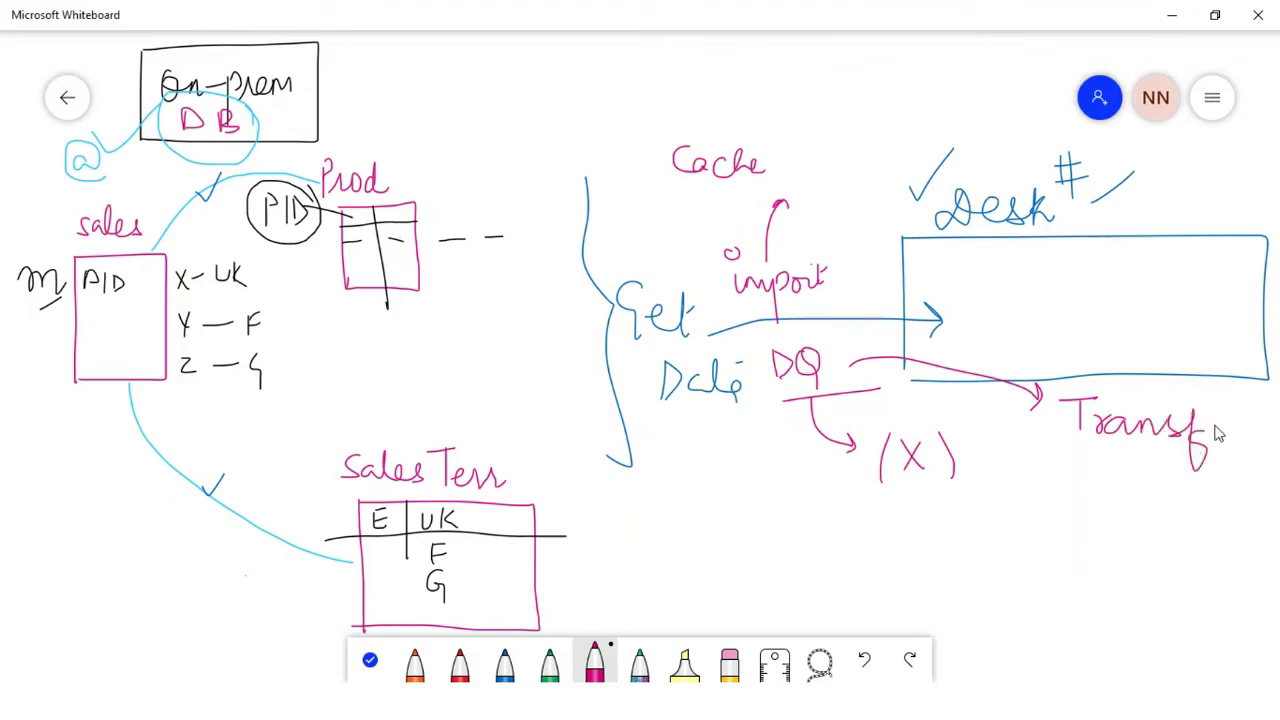
mouse_move(858, 391)
mouse_down()
mouse_move(1069, 473)
mouse_move(1074, 488)
mouse_move(1057, 496)
mouse_move(1088, 518)
mouse_move(1111, 490)
mouse_move(1111, 518)
mouse_move(1139, 501)
mouse_move(1153, 509)
mouse_move(1171, 484)
mouse_move(1191, 509)
mouse_move(1225, 477)
mouse_move(1246, 512)
mouse_up()
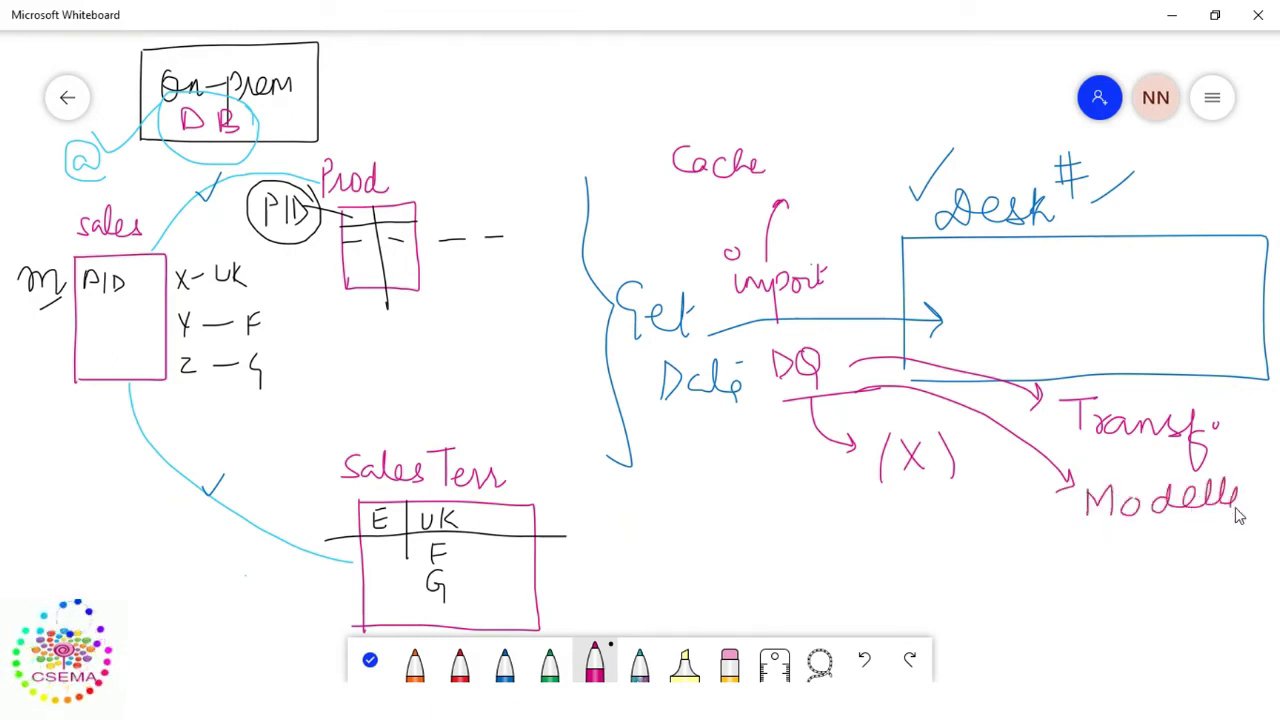
mouse_move(1244, 466)
mouse_down()
mouse_move(1271, 497)
mouse_move(1264, 548)
mouse_up()
drag(1128, 545, 1262, 518)
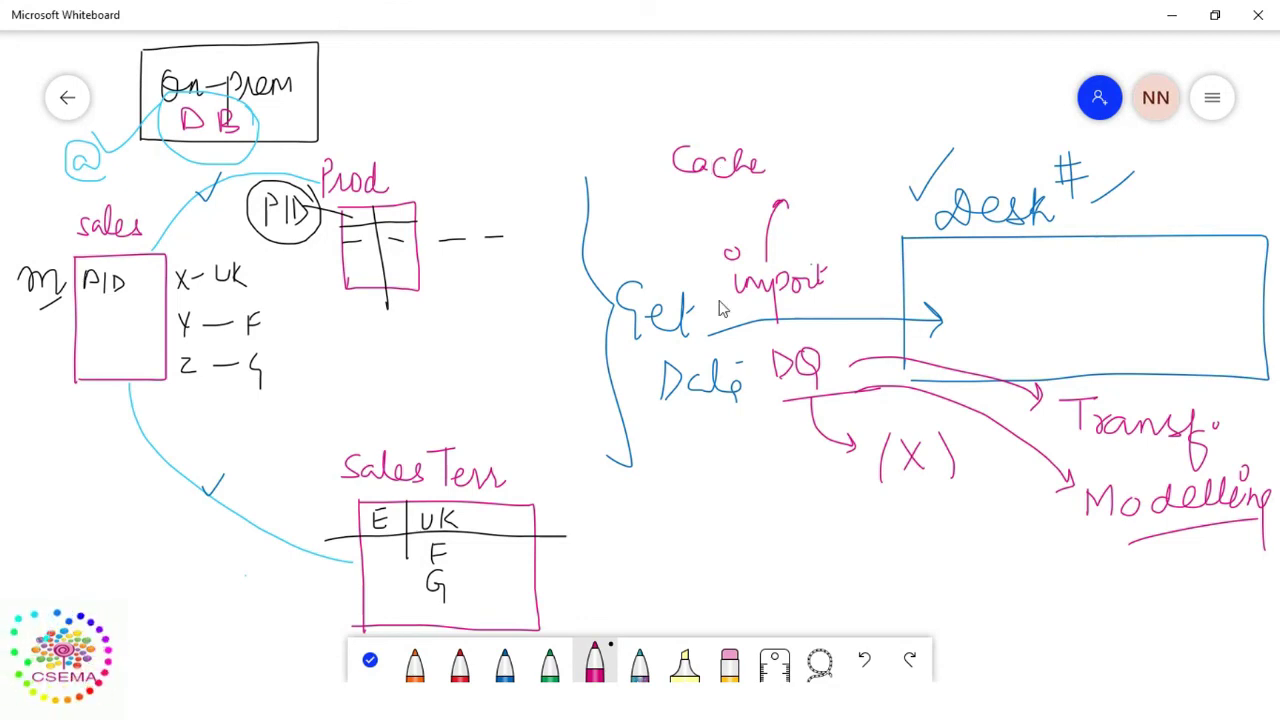
mouse_move(853, 364)
mouse_down()
mouse_move(757, 384)
mouse_move(839, 412)
mouse_move(855, 364)
mouse_up()
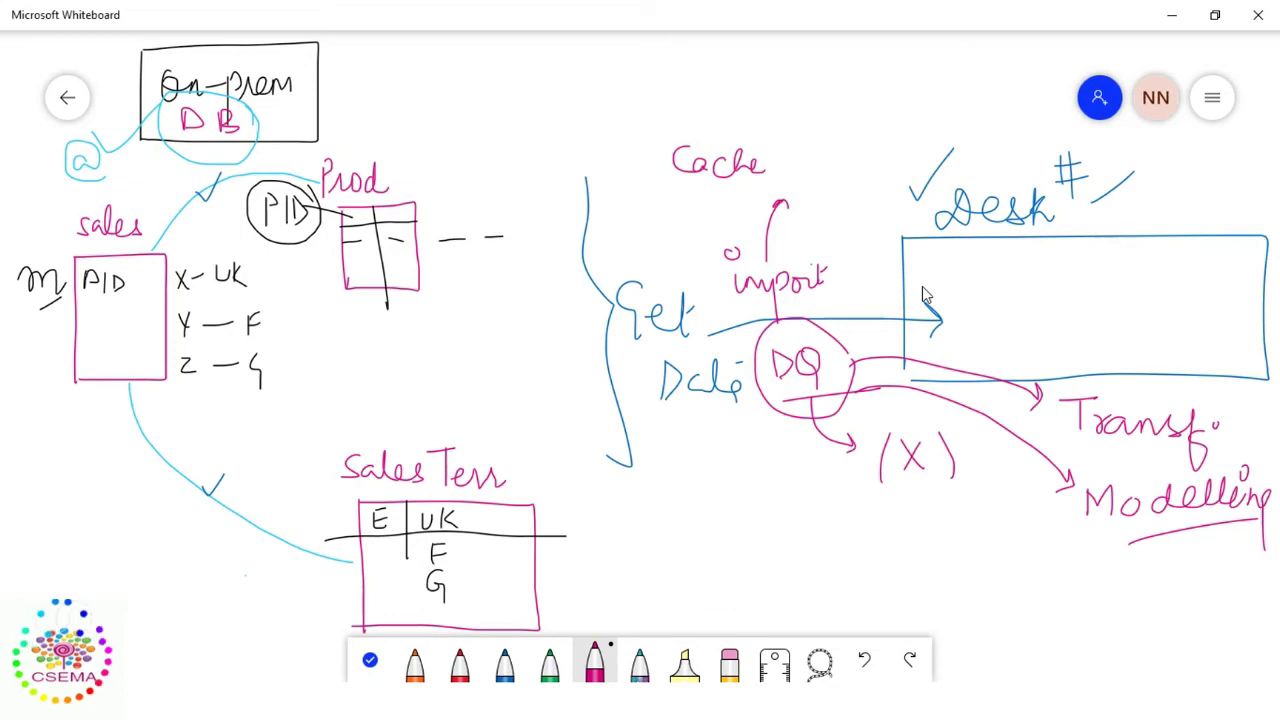
click(370, 660)
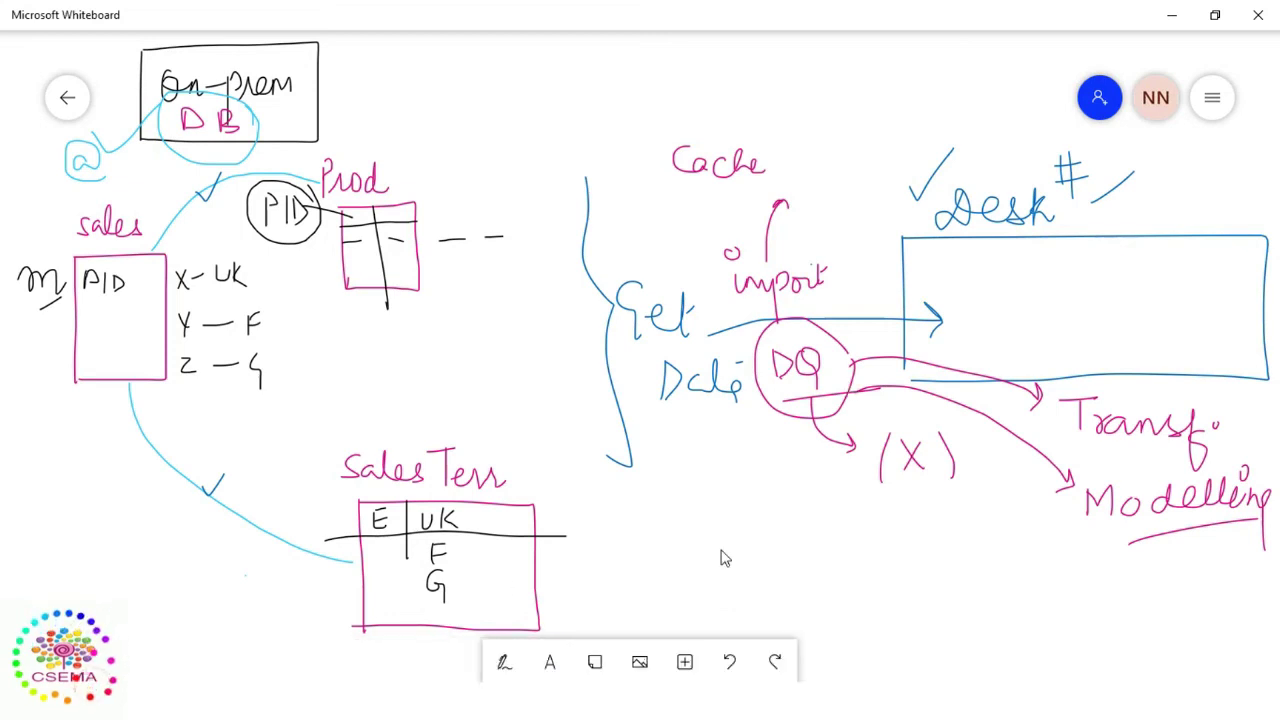
In blue ink, add a bracketed note after Desk # and write DM Size beside the box.
scroll(702, 541, down, 5)
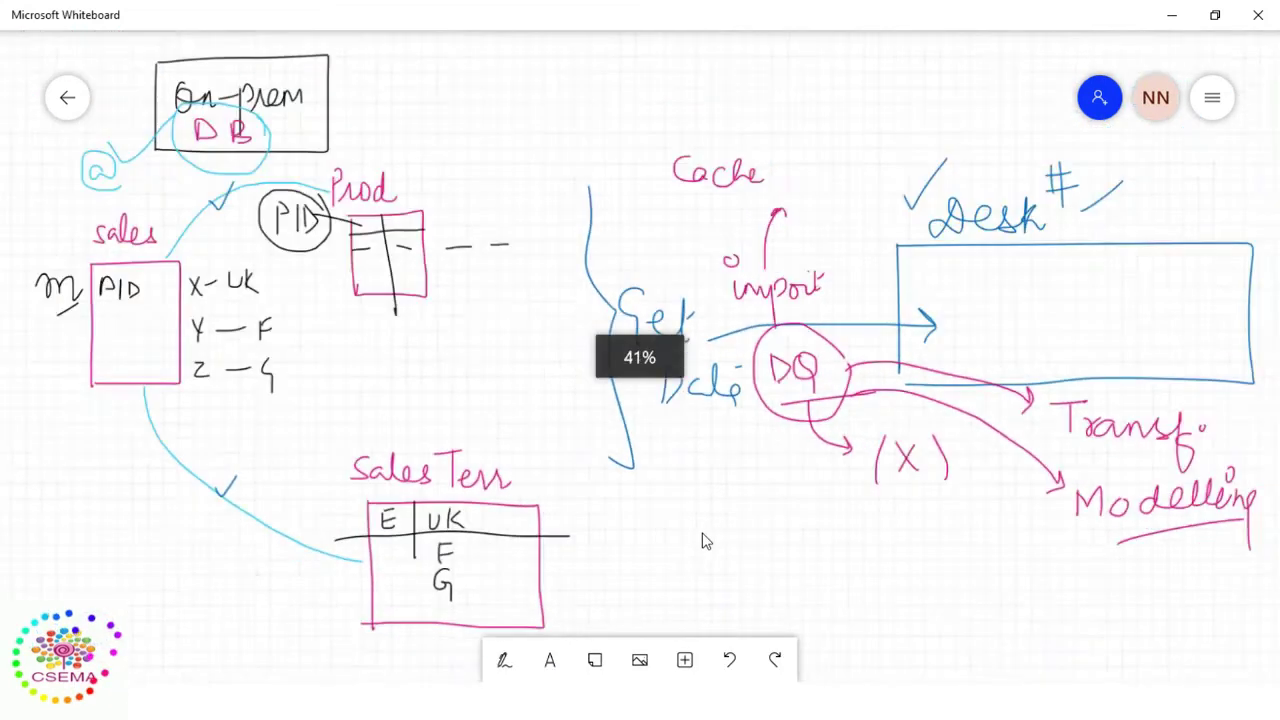
drag(793, 528, 657, 426)
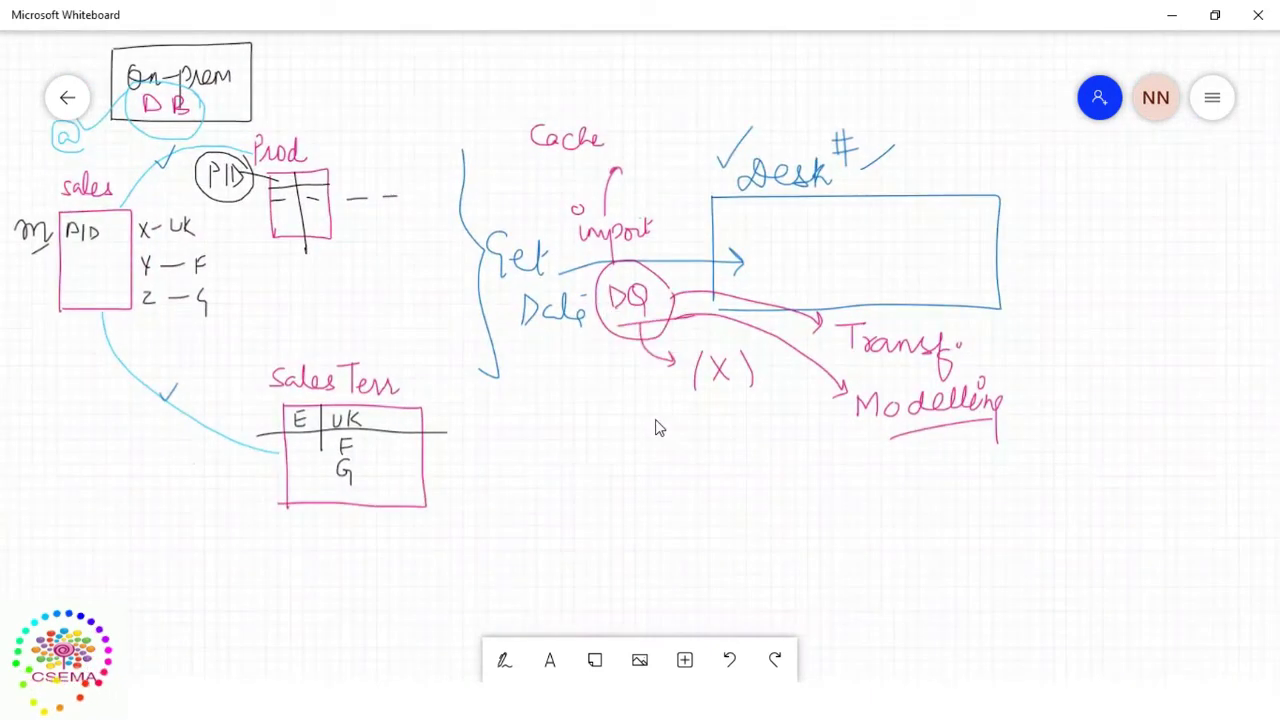
click(503, 661)
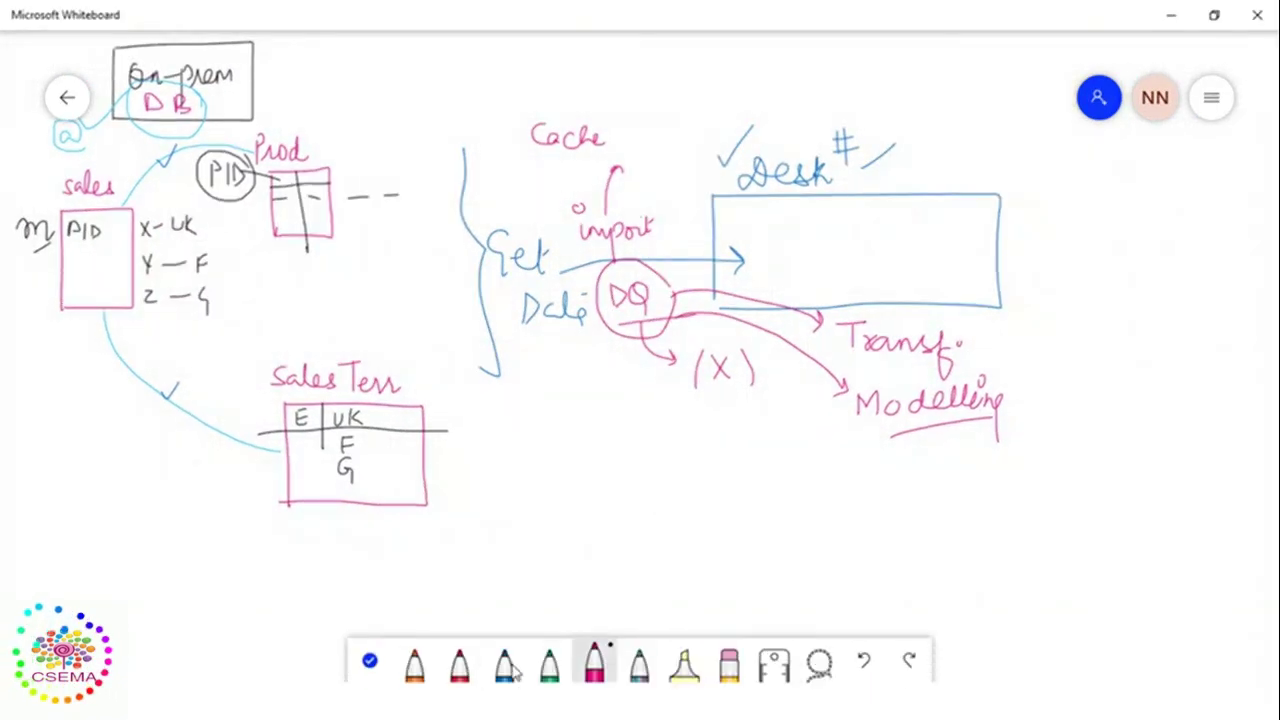
click(503, 672)
drag(921, 134, 925, 212)
mouse_move(950, 170)
mouse_down()
mouse_move(932, 210)
mouse_move(968, 150)
mouse_move(996, 164)
mouse_move(1010, 193)
mouse_up()
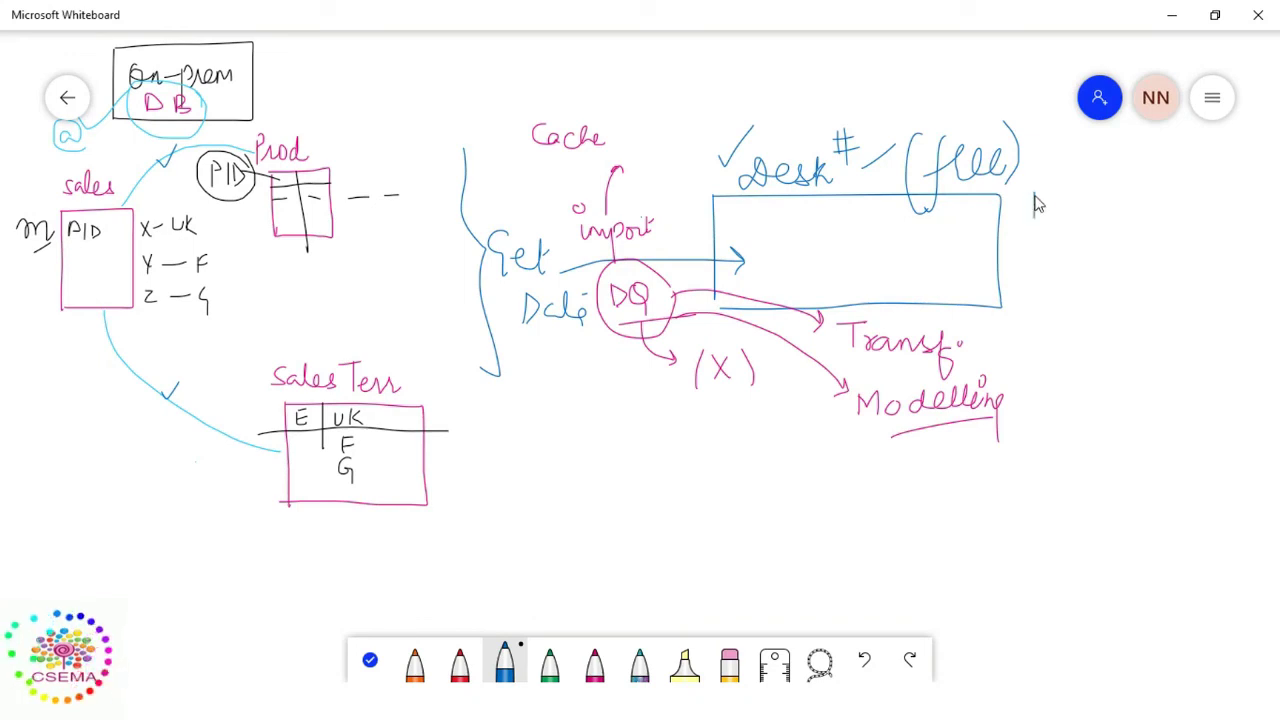
mouse_move(1060, 226)
mouse_down()
mouse_move(1138, 223)
mouse_move(1143, 184)
mouse_move(1159, 203)
mouse_move(1146, 223)
mouse_move(1188, 228)
mouse_up()
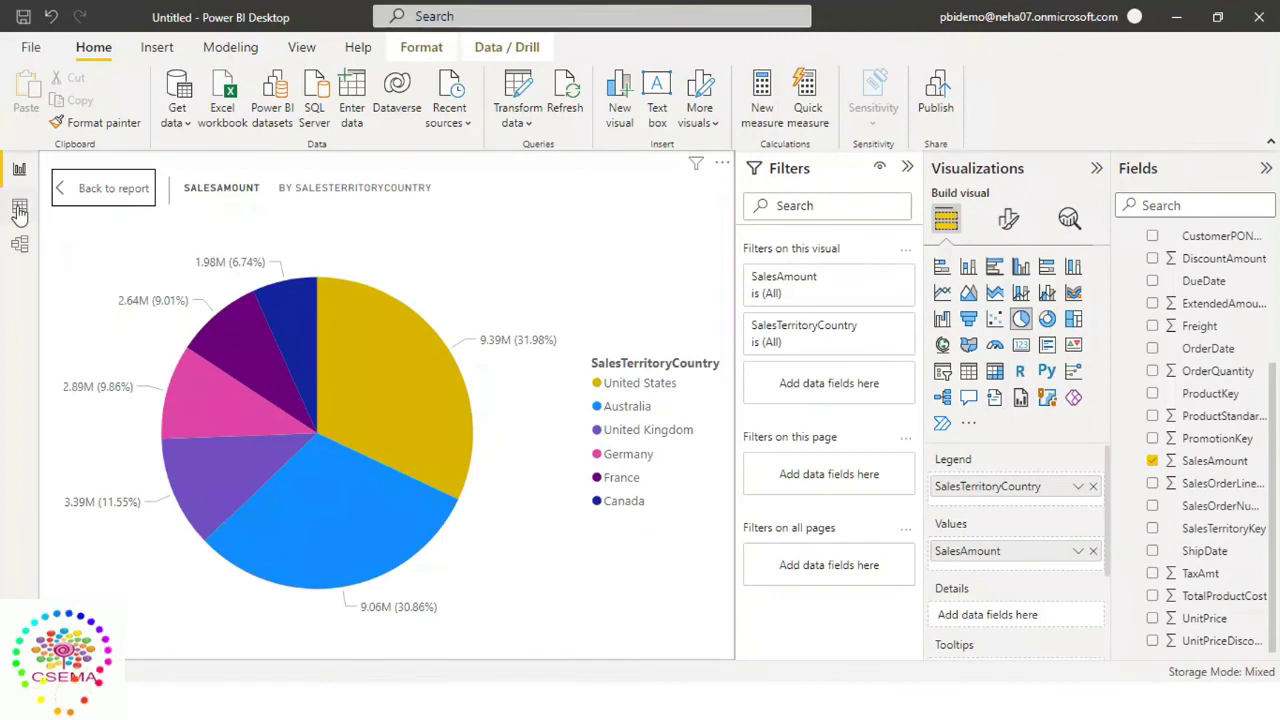
In Model view, zoom out, arrange the six table cards, and confirm DimSalesTerritory uses DirectQuery.
click(19, 206)
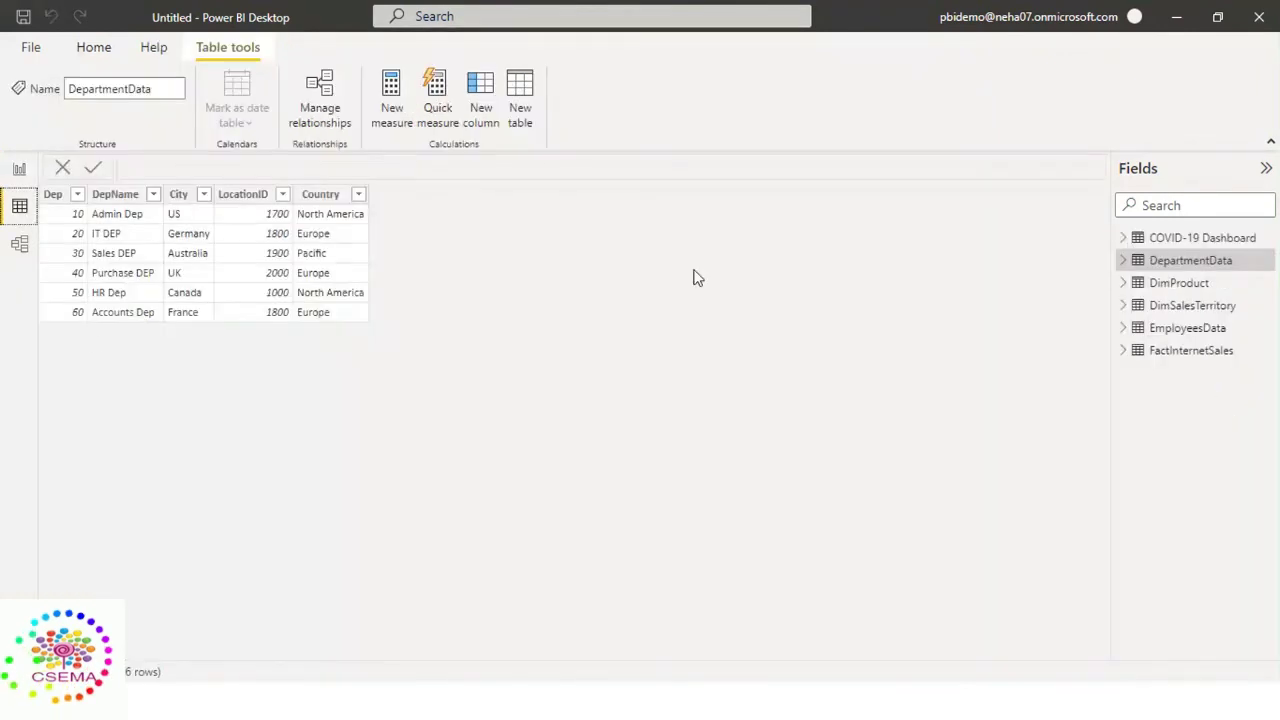
click(19, 248)
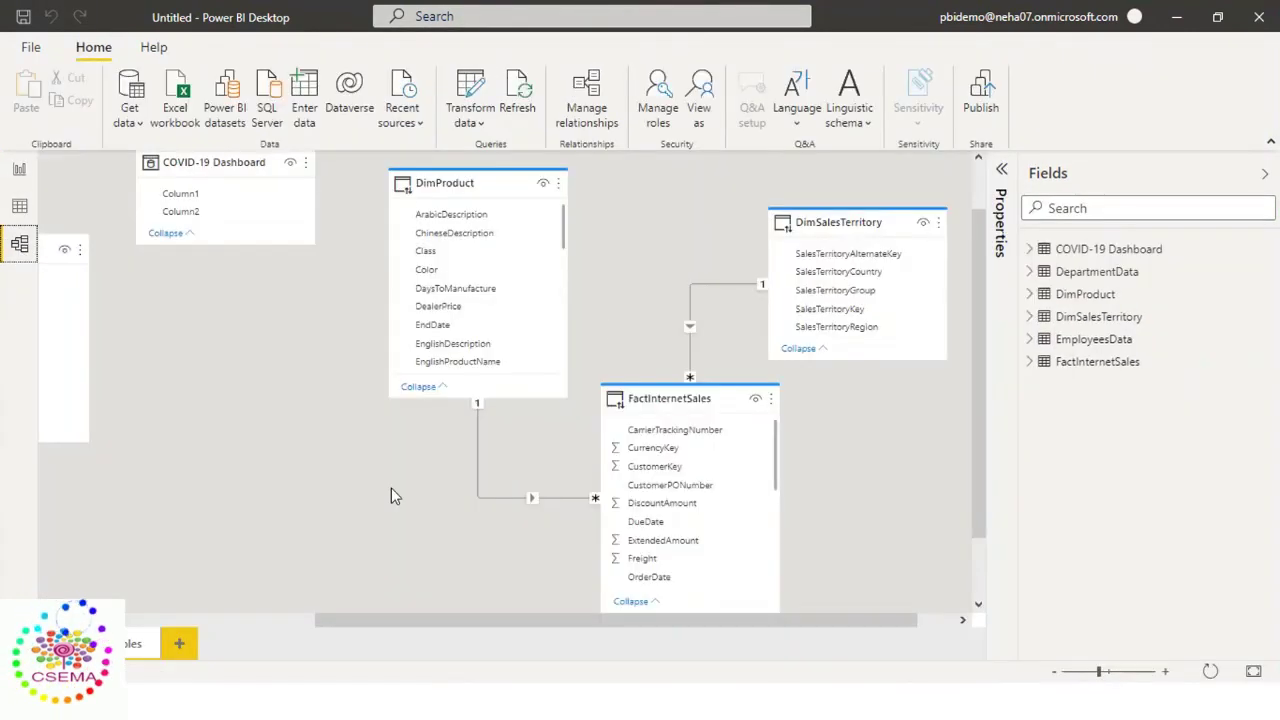
click(1053, 671)
drag(530, 627, 489, 628)
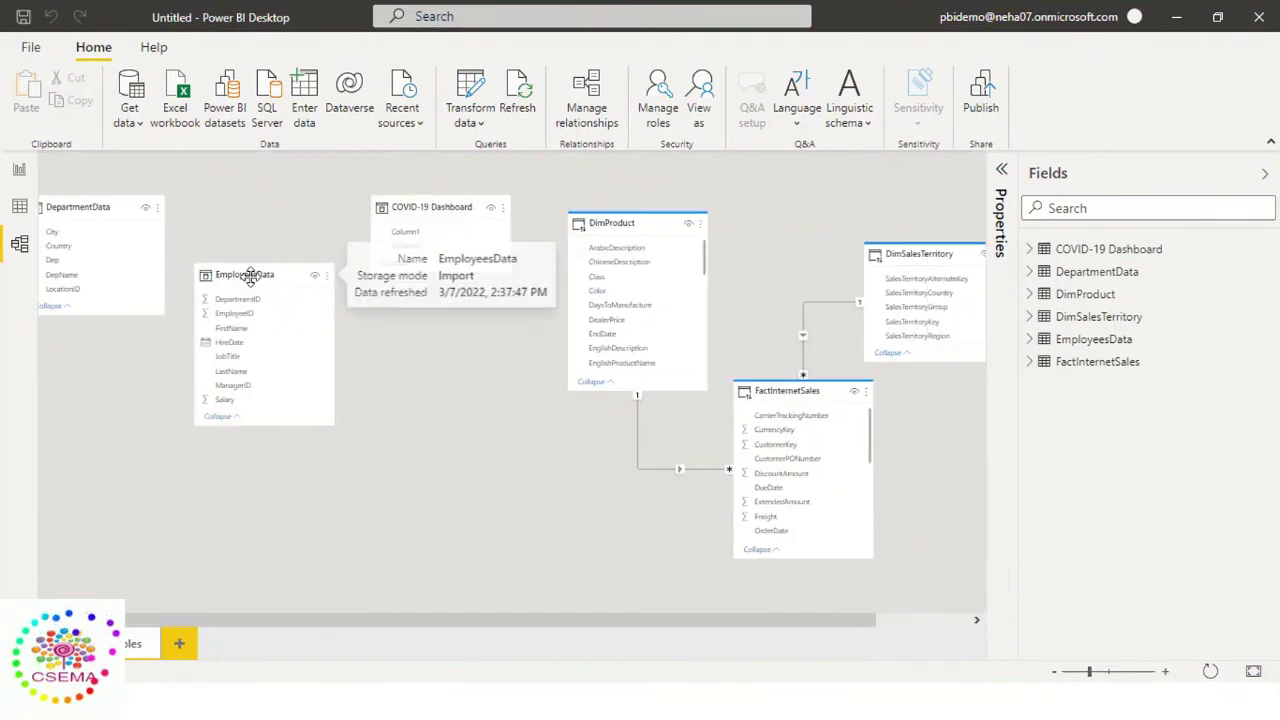
drag(251, 276, 100, 360)
drag(431, 196, 281, 248)
drag(621, 220, 473, 206)
drag(812, 390, 683, 393)
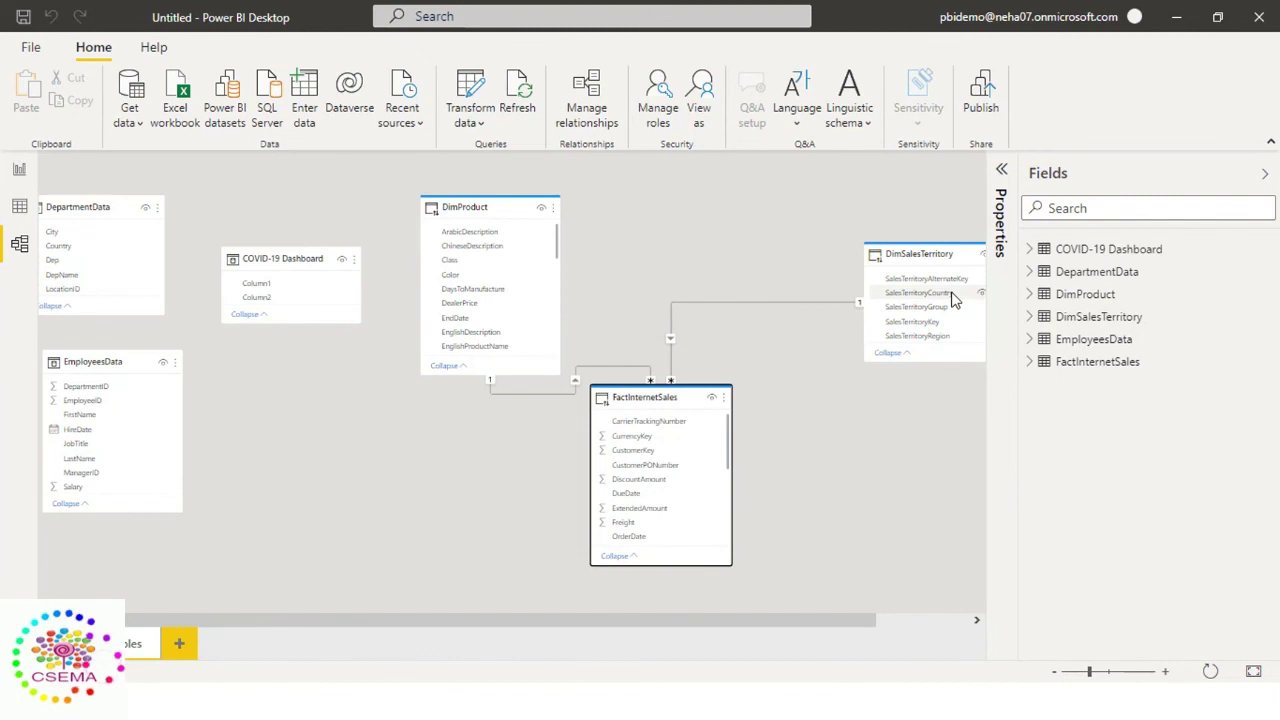
drag(934, 251, 828, 241)
mouse_move(828, 241)
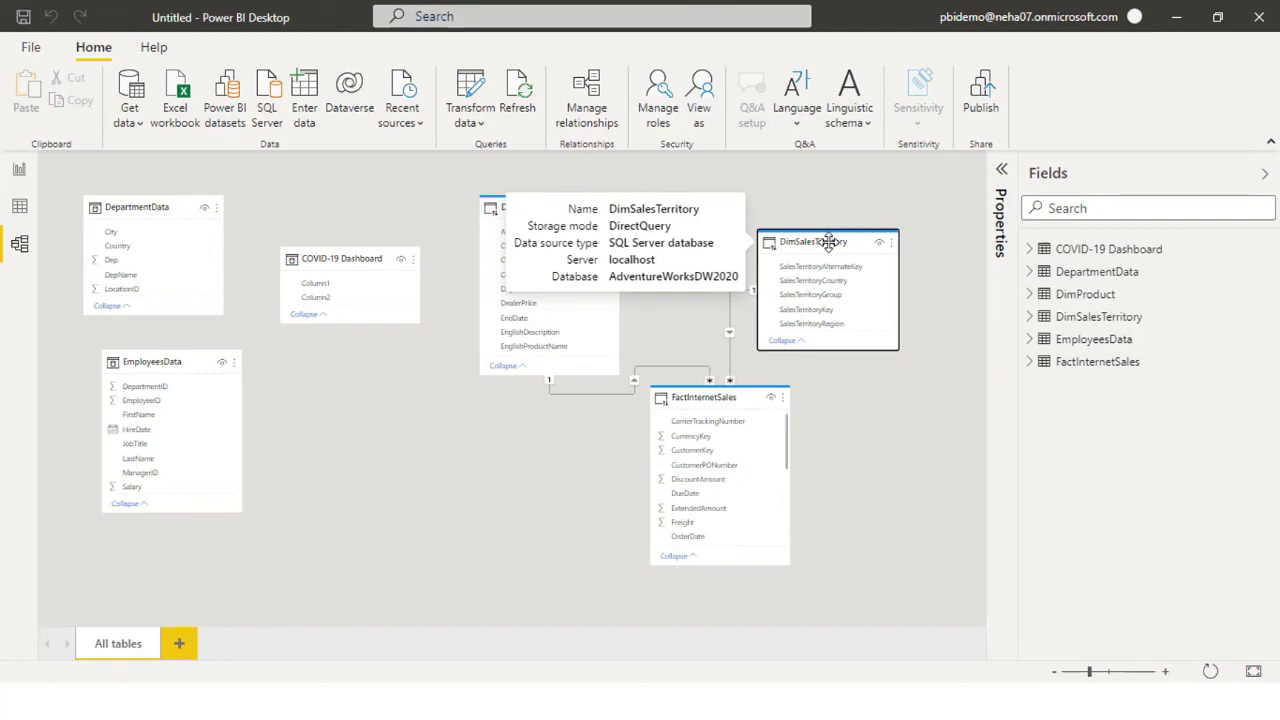
key(alt+Tab)
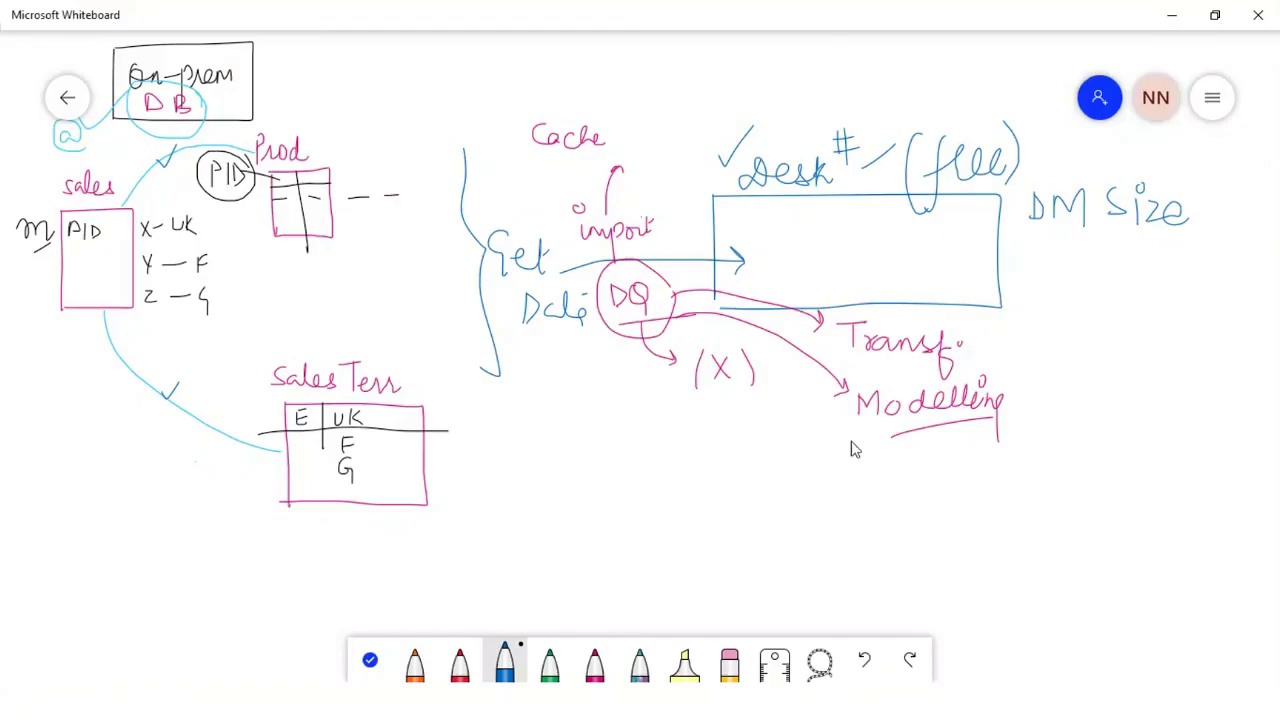
Dot the i in DM Size and draw a short blue stroke under Get Data.
click(1140, 188)
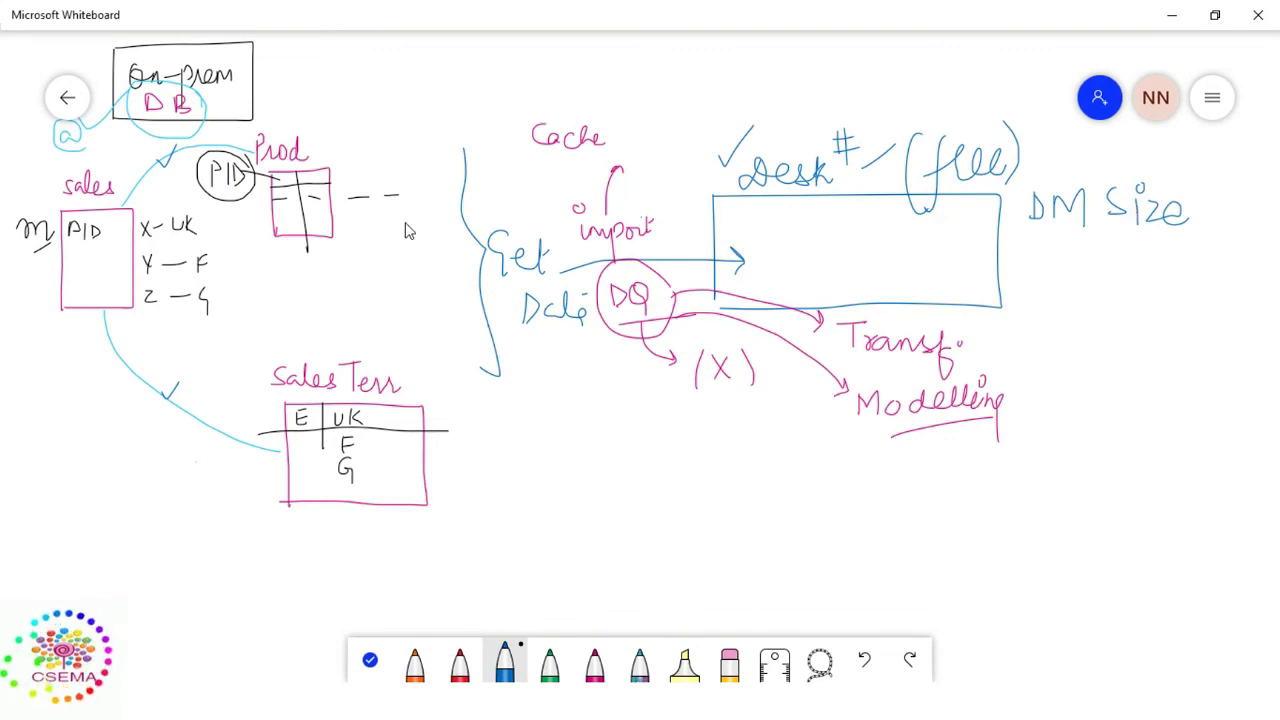
mouse_move(514, 378)
mouse_down()
mouse_move(564, 353)
mouse_move(604, 342)
mouse_up()
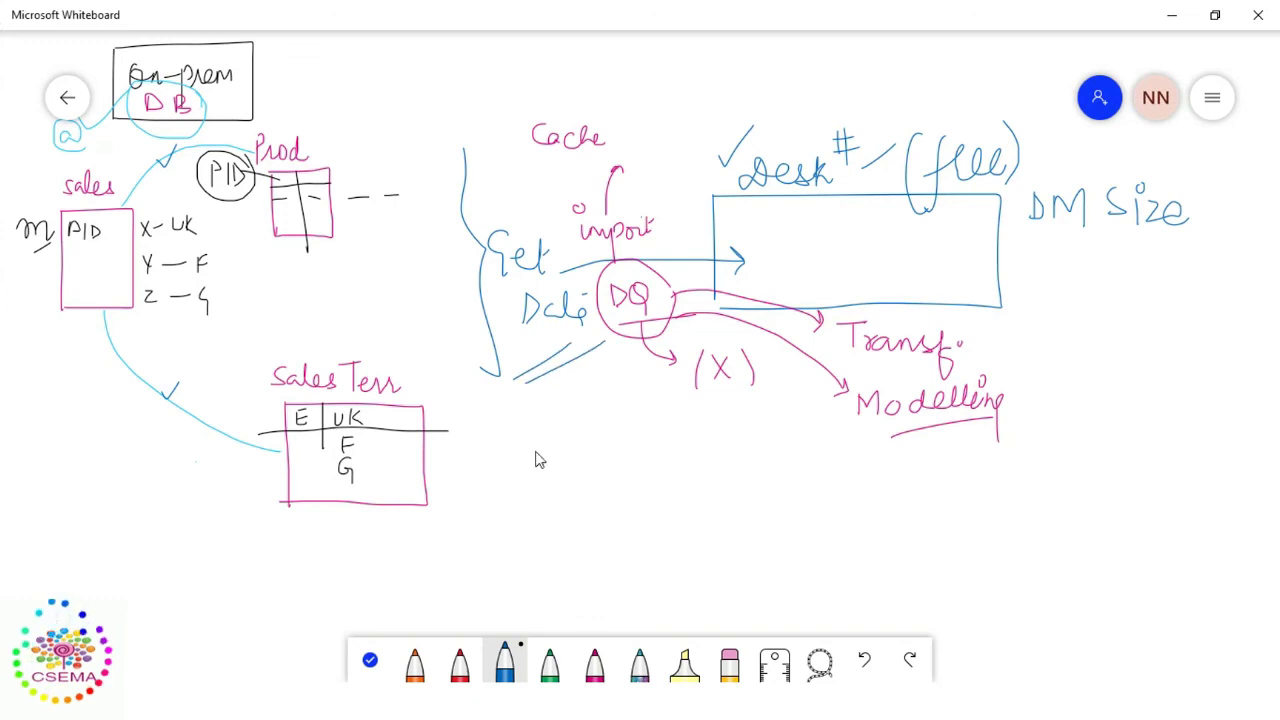
In red, write Minimal below Get Data, tick and underline import, and underline DM Size.
click(459, 664)
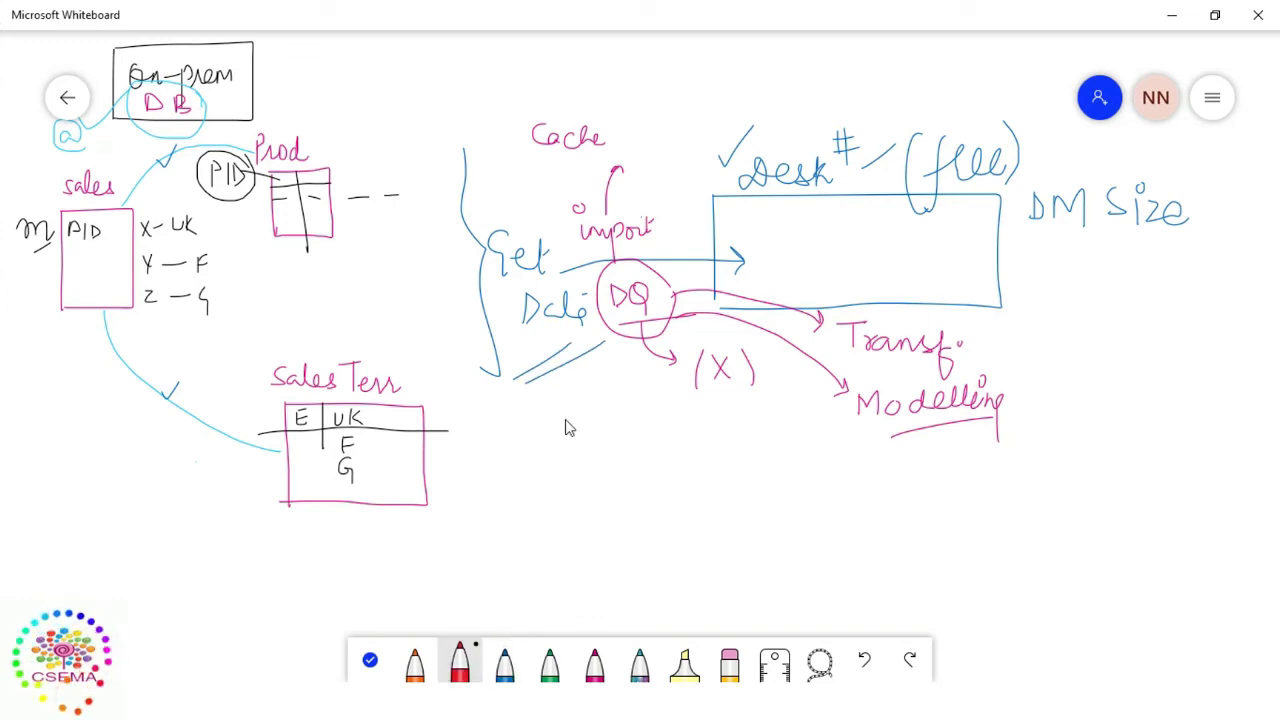
mouse_move(524, 432)
mouse_down()
mouse_move(542, 406)
mouse_move(540, 434)
mouse_move(561, 398)
mouse_move(602, 433)
mouse_move(611, 392)
mouse_move(608, 428)
mouse_move(613, 418)
mouse_move(631, 439)
mouse_move(669, 404)
mouse_move(672, 436)
mouse_up()
mouse_move(668, 222)
mouse_down()
mouse_move(671, 237)
mouse_move(708, 183)
mouse_up()
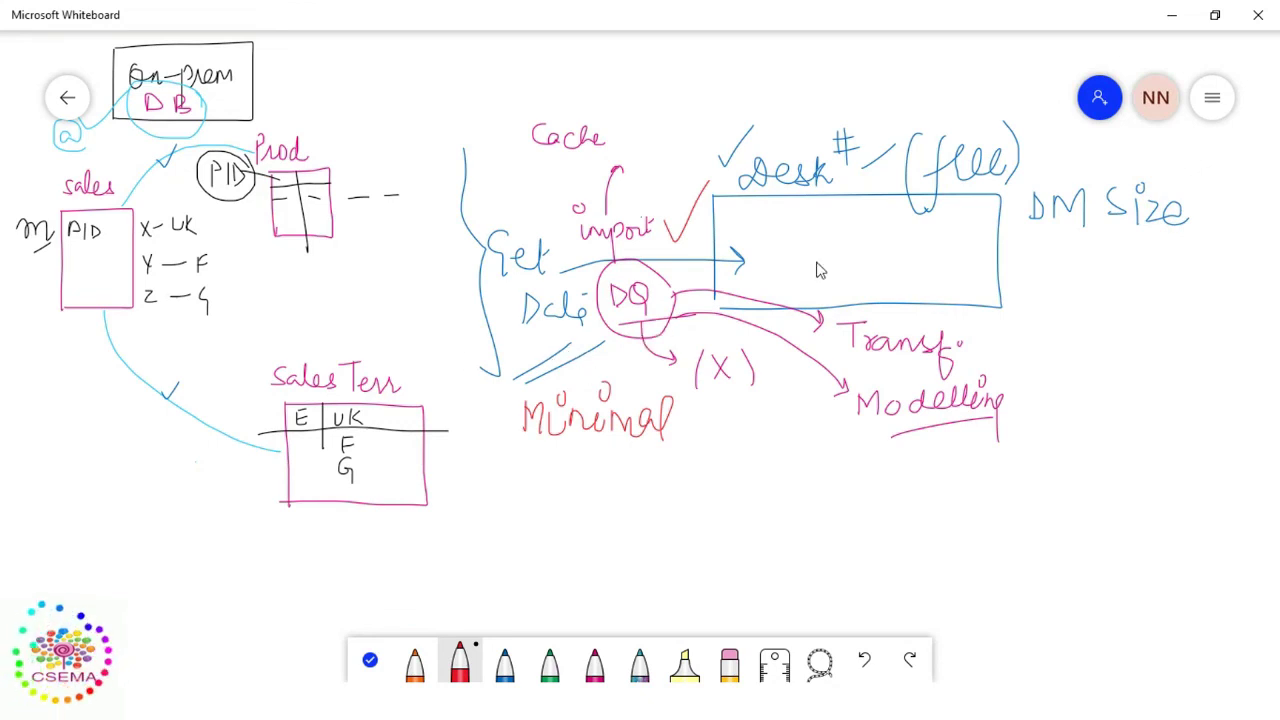
drag(593, 252, 628, 250)
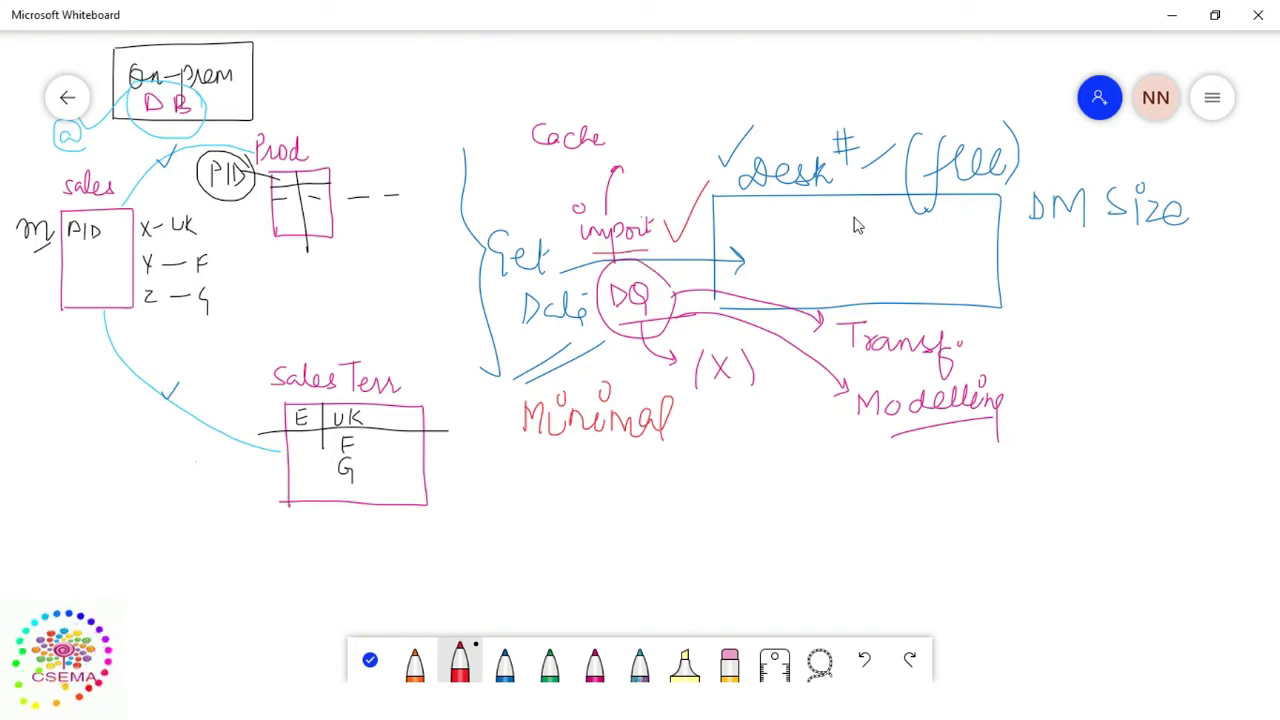
drag(1021, 240, 1207, 244)
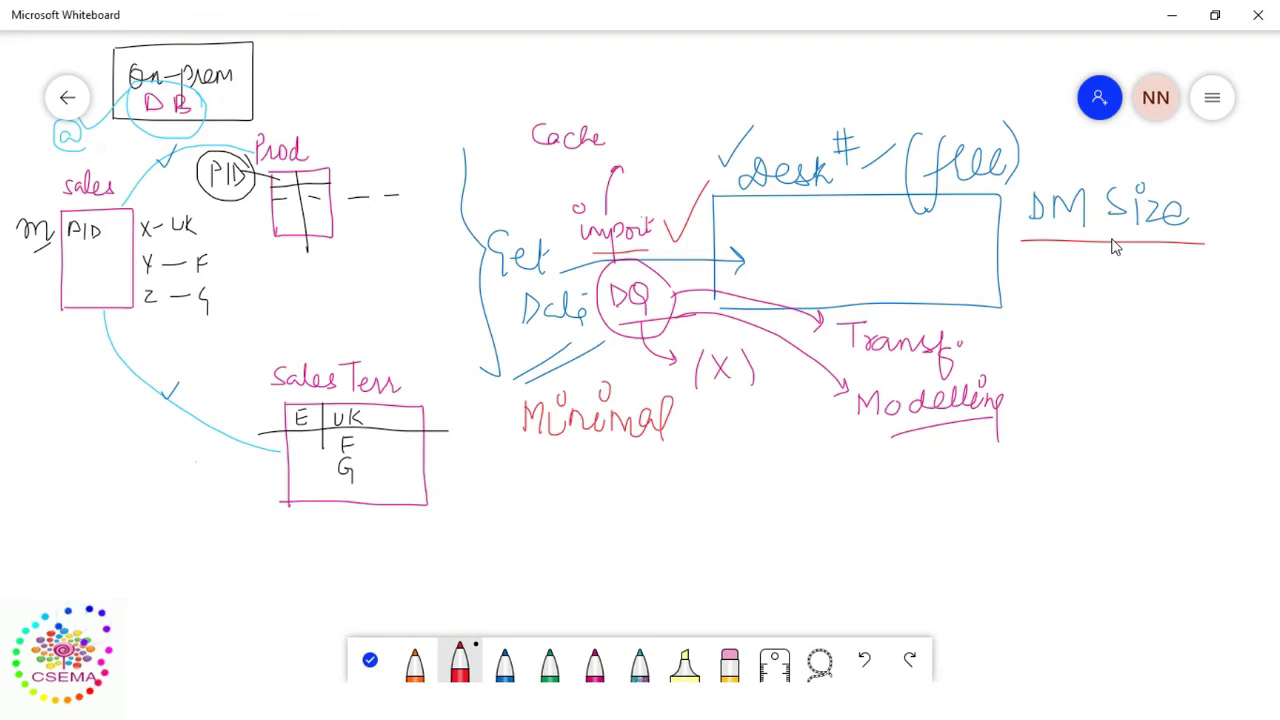
key(alt+Tab)
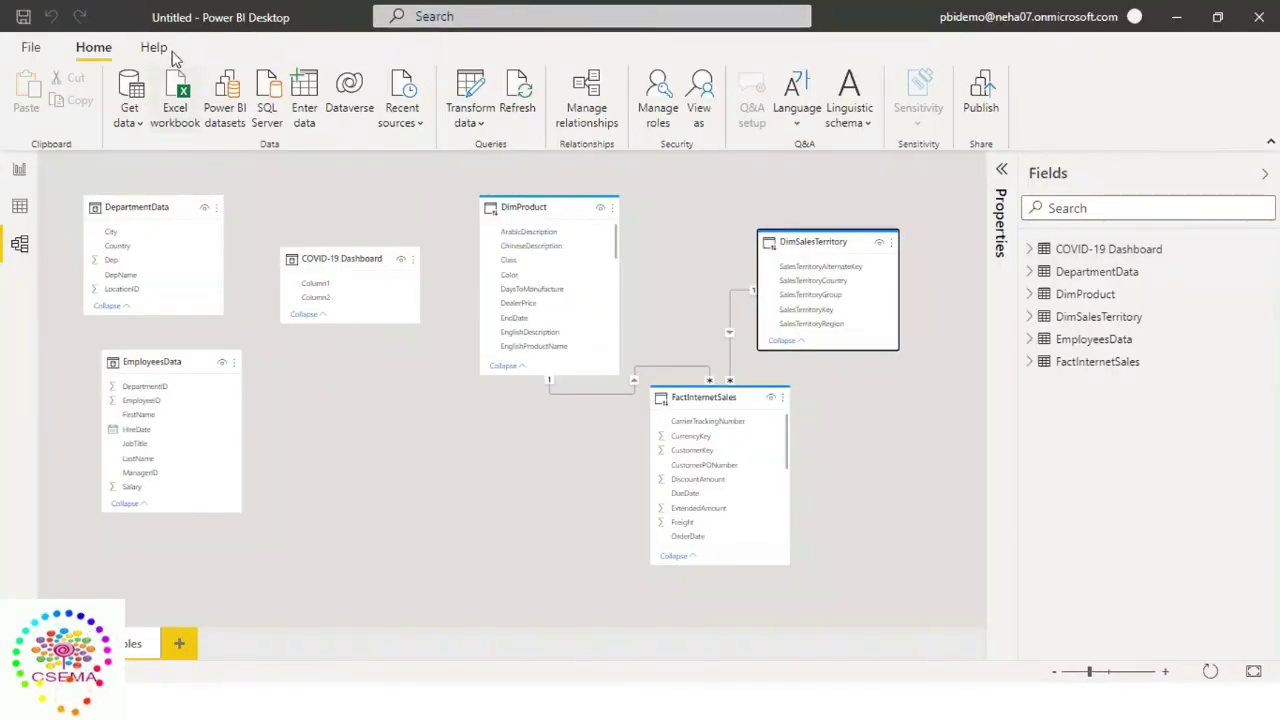
Close the File backstage's recent reports list to show the model view, then switch to Whiteboard.
click(31, 47)
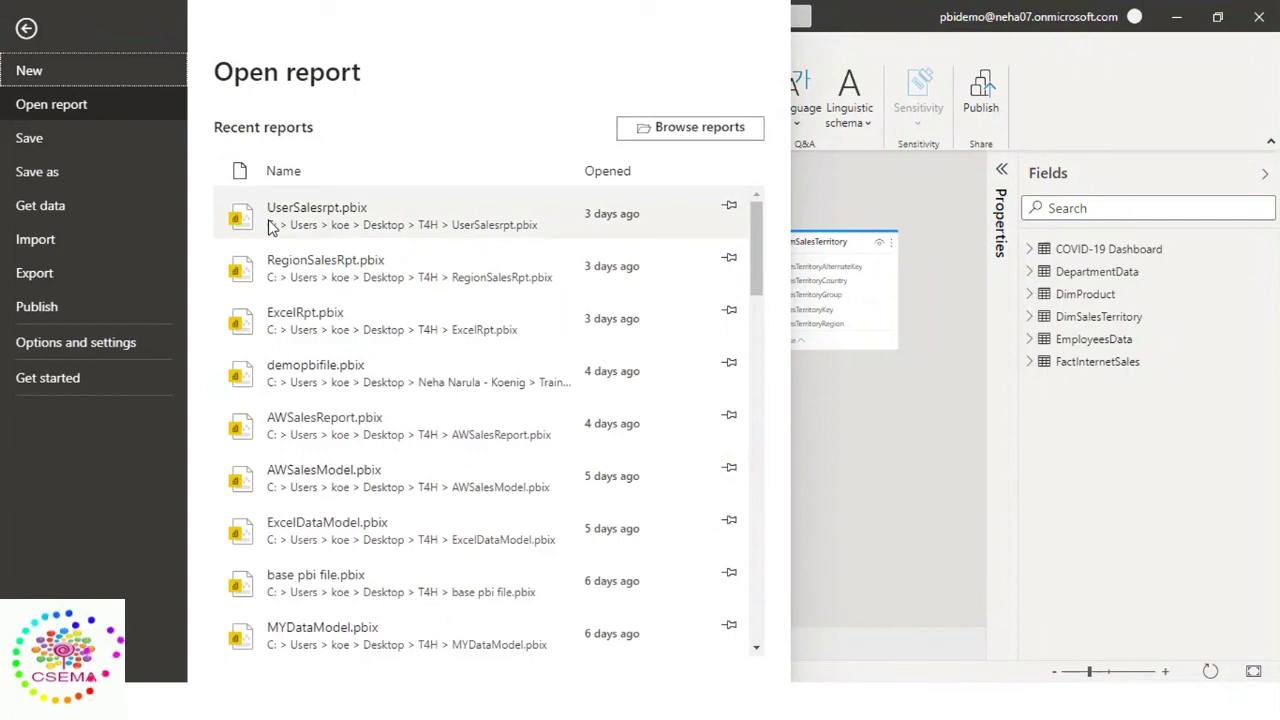
click(904, 518)
click(22, 248)
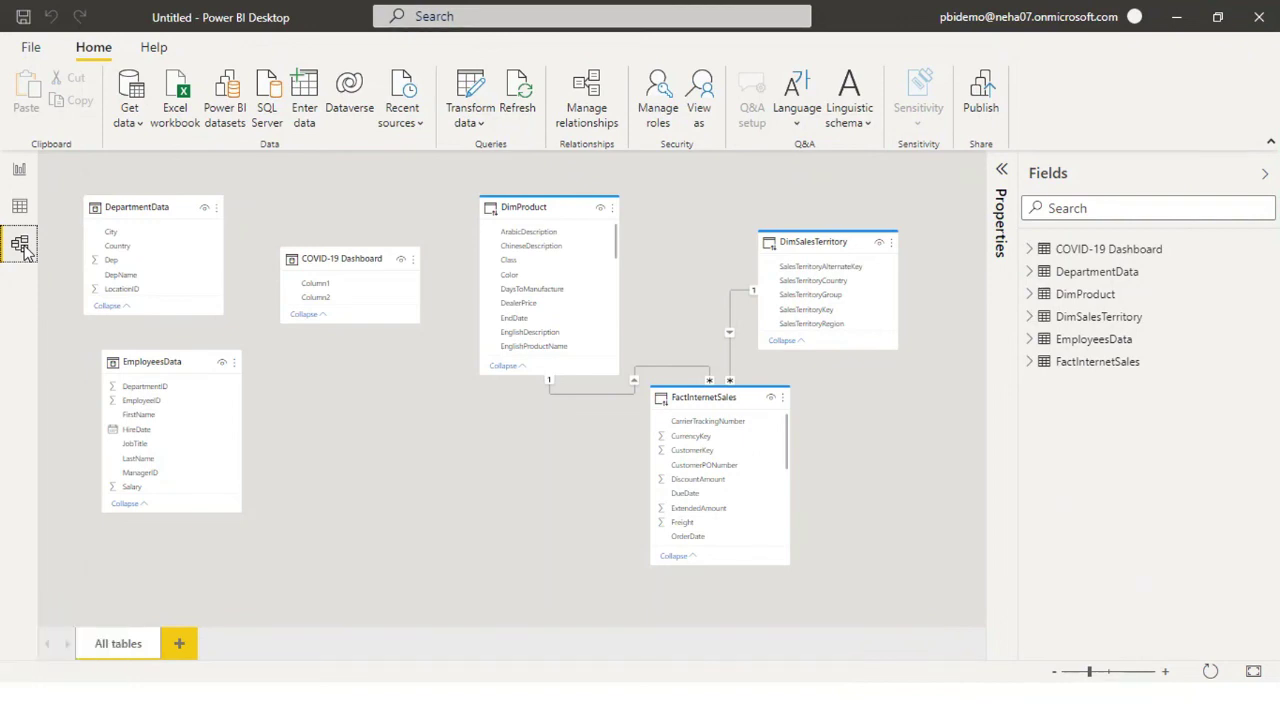
key(alt+Tab)
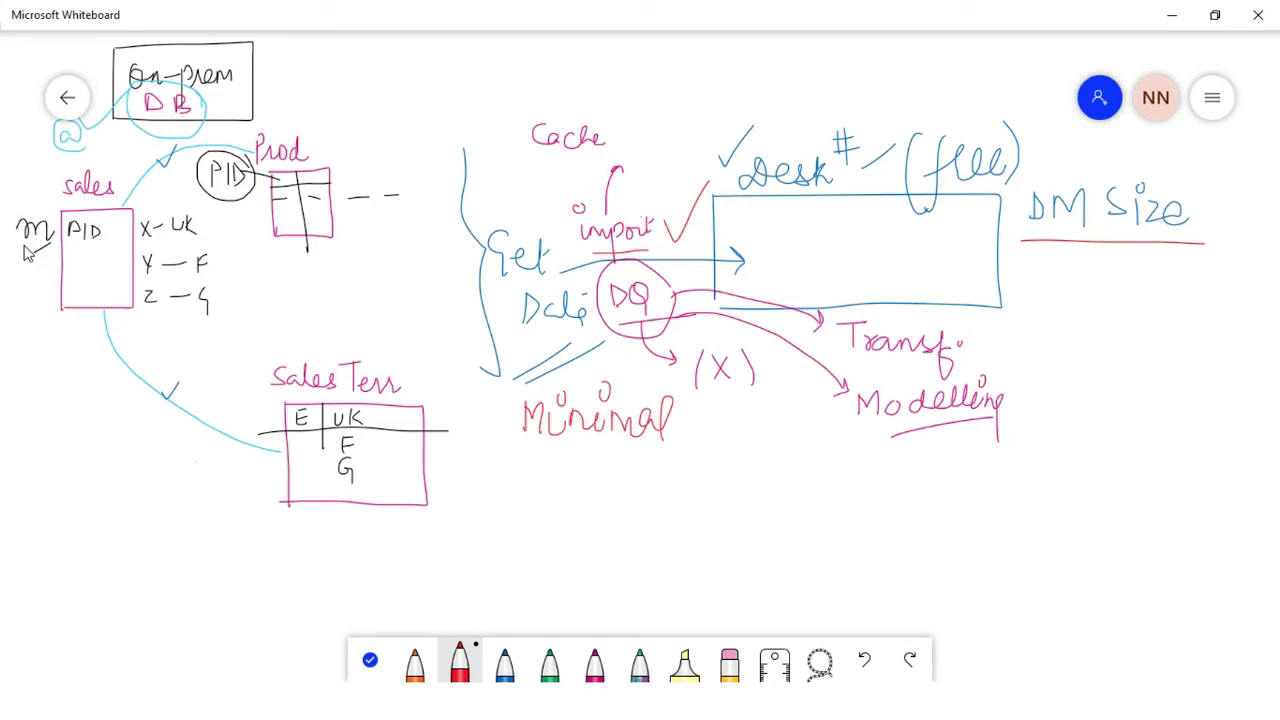
In red, check 'import', underline 'Minimal', write 'Huge' below it, and arrow DQ to 'Huge'.
drag(633, 214, 688, 172)
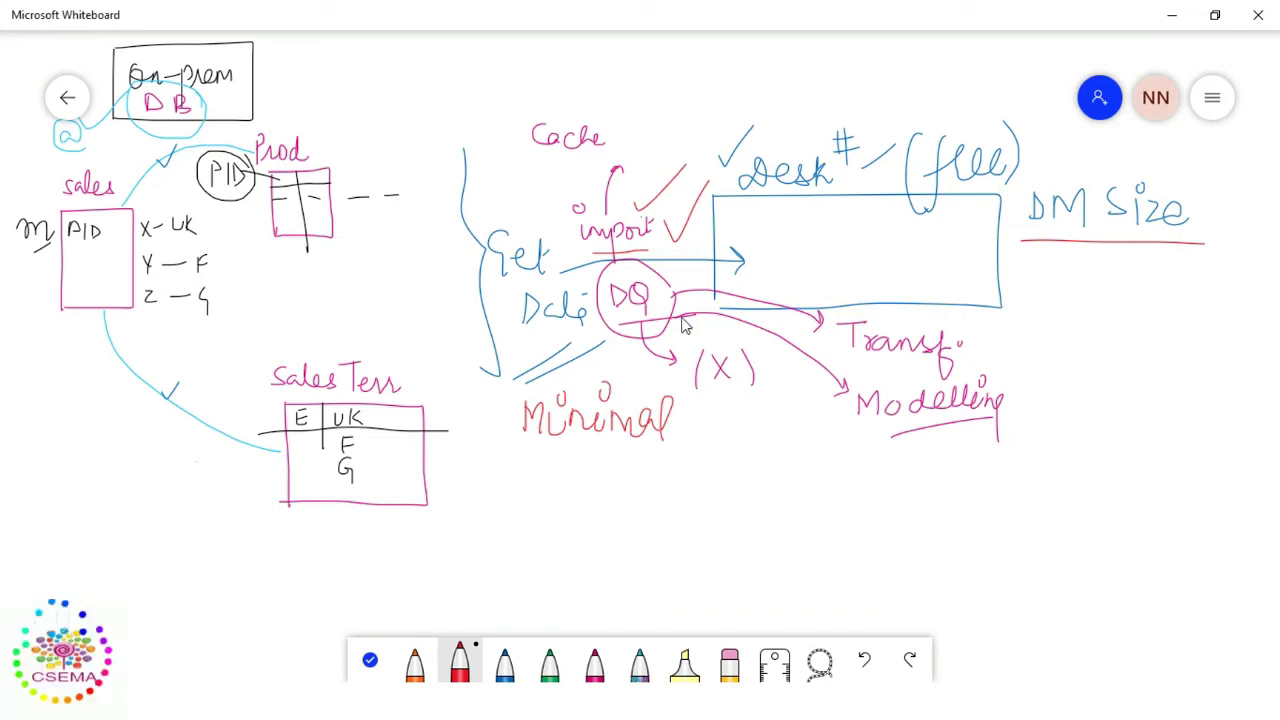
drag(511, 456, 684, 446)
mouse_move(535, 489)
mouse_down()
mouse_move(537, 533)
mouse_move(554, 513)
mouse_move(582, 535)
mouse_move(587, 519)
mouse_move(600, 531)
mouse_move(615, 504)
mouse_move(628, 532)
mouse_up()
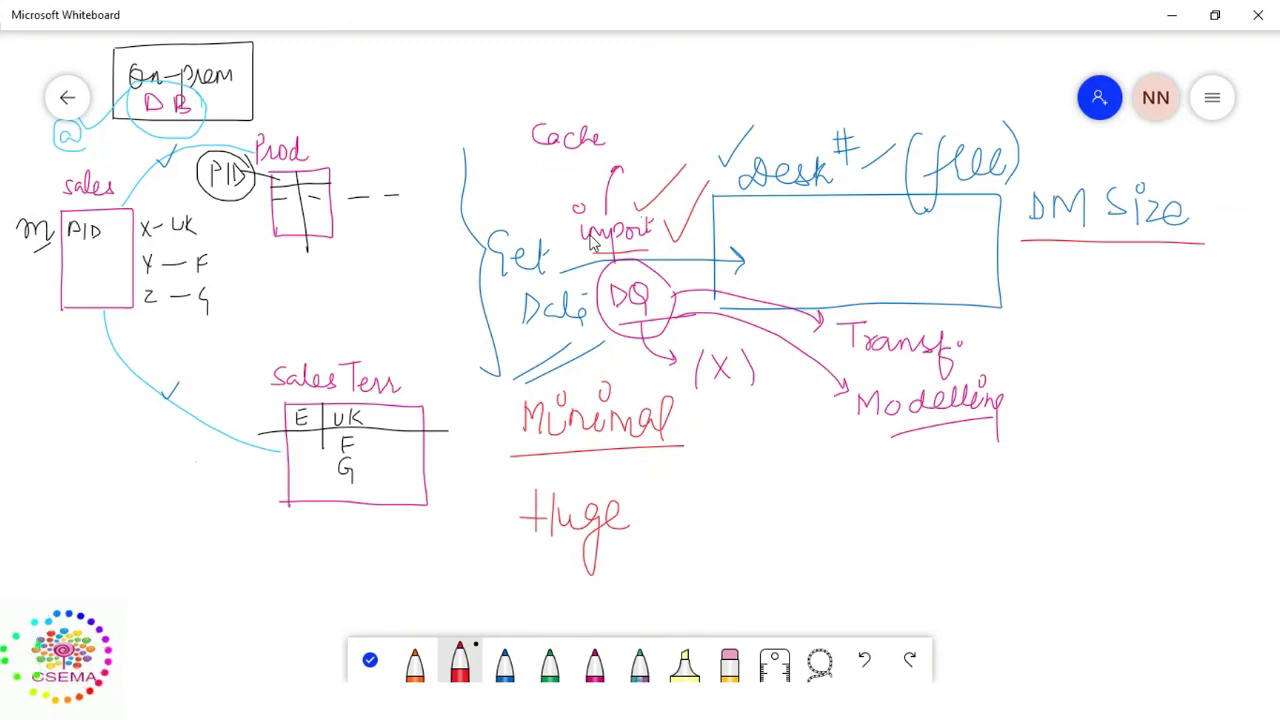
mouse_move(662, 324)
mouse_down()
mouse_move(752, 487)
mouse_move(687, 543)
mouse_move(641, 535)
mouse_up()
mouse_move(652, 508)
mouse_down()
mouse_move(641, 535)
mouse_move(666, 560)
mouse_up()
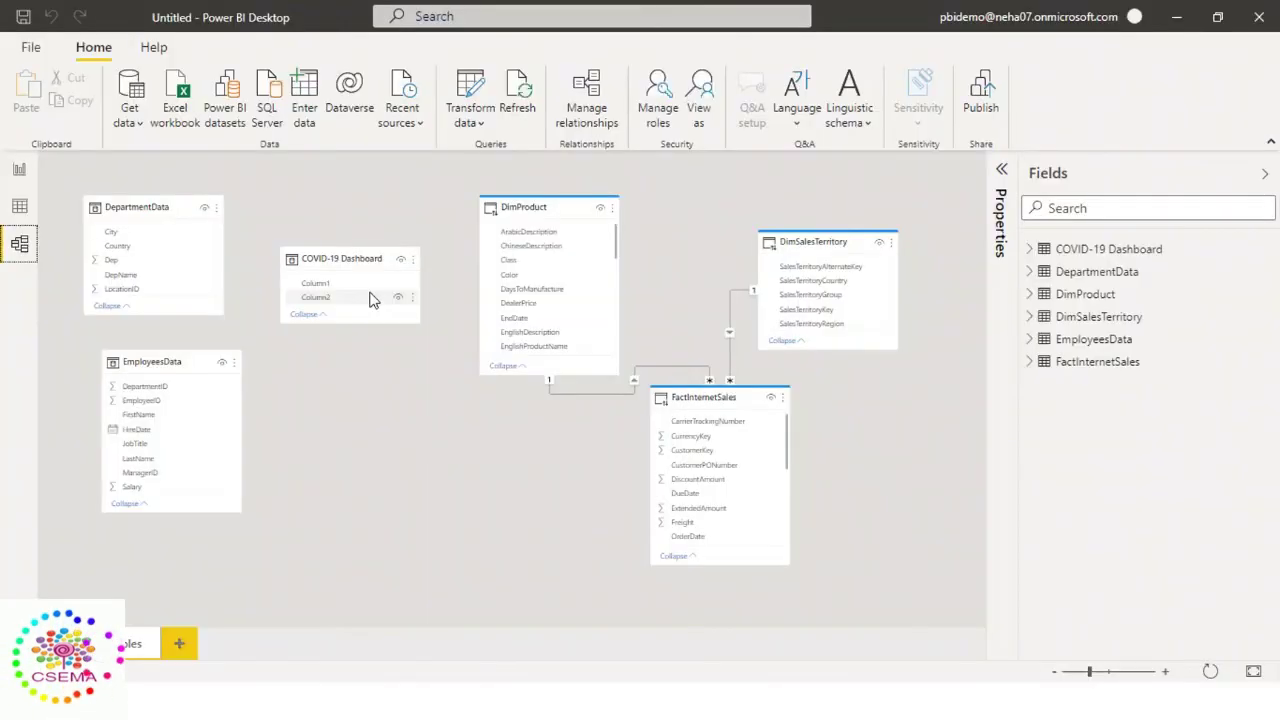
Show the DimProduct table in Data view, whose 606 DirectQuery rows cannot be displayed.
click(20, 206)
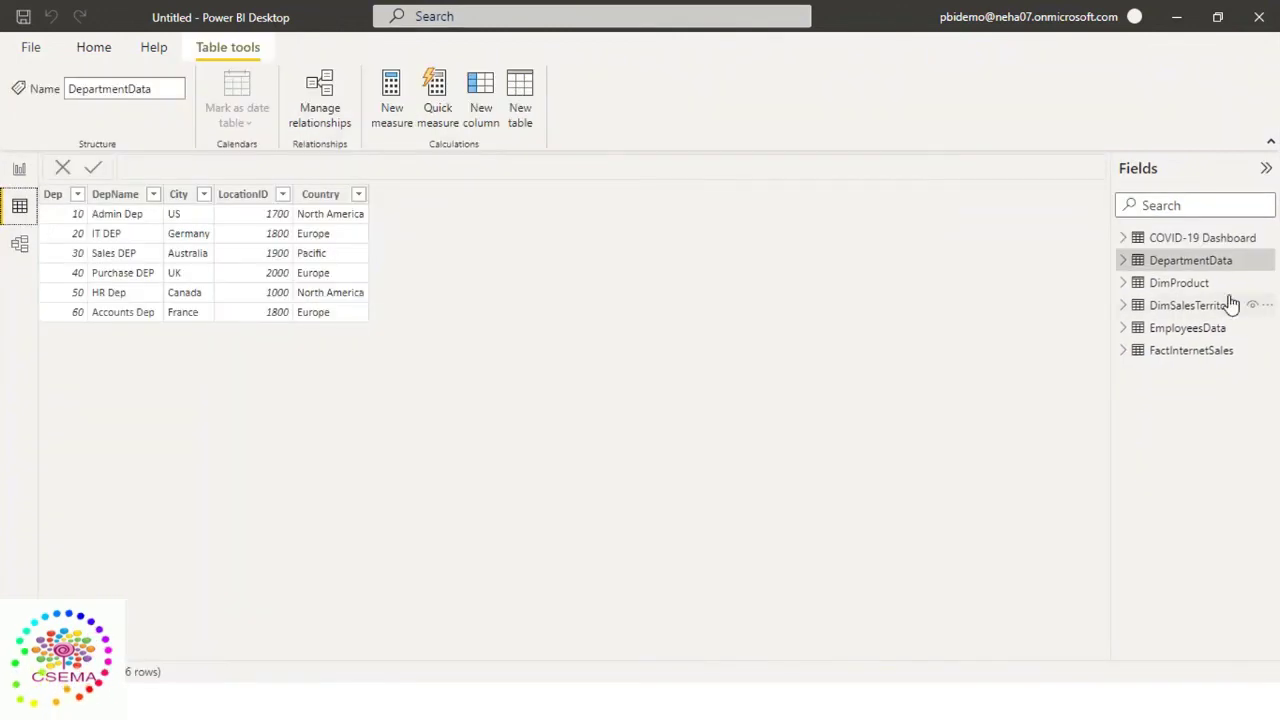
click(1190, 283)
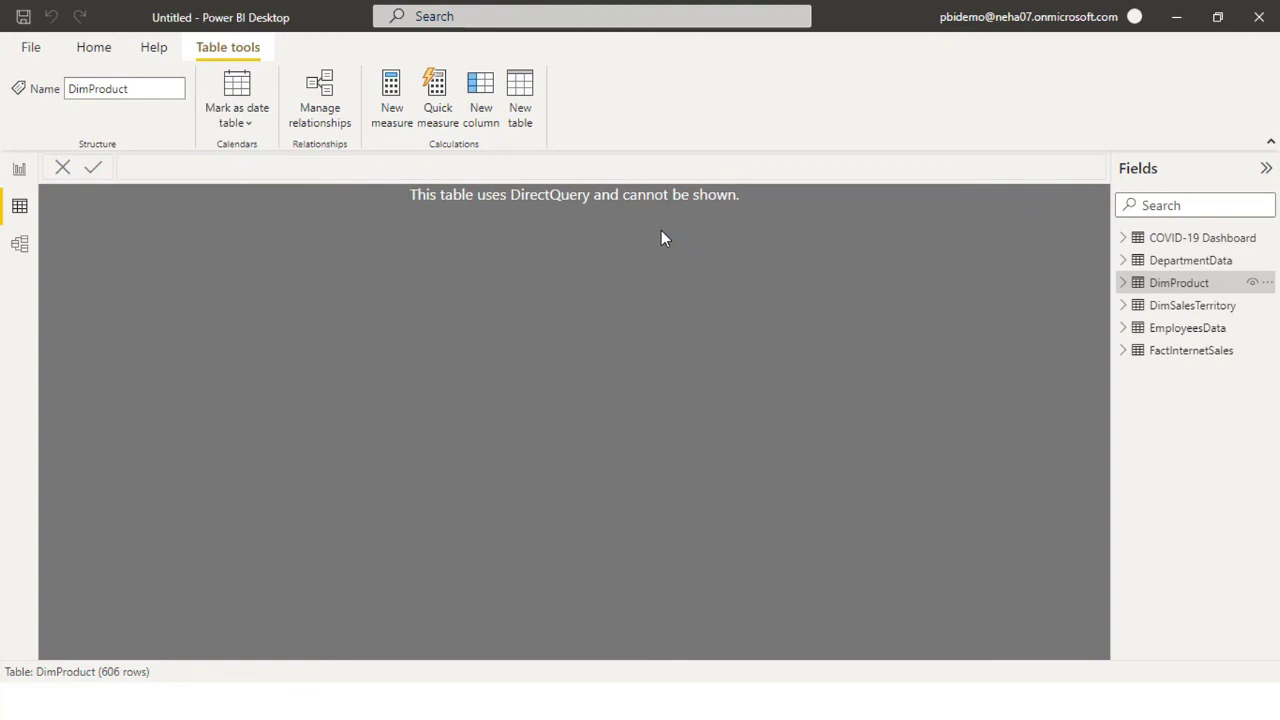
key(alt+Tab)
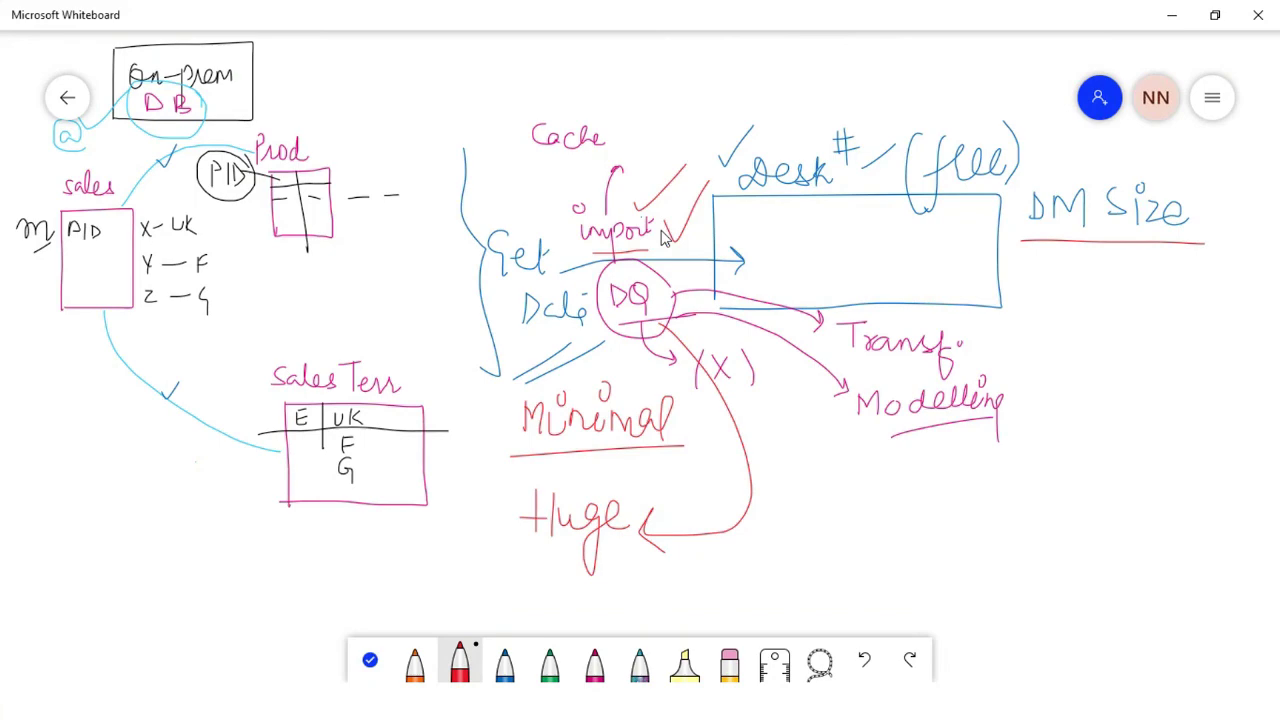
key(alt+Tab)
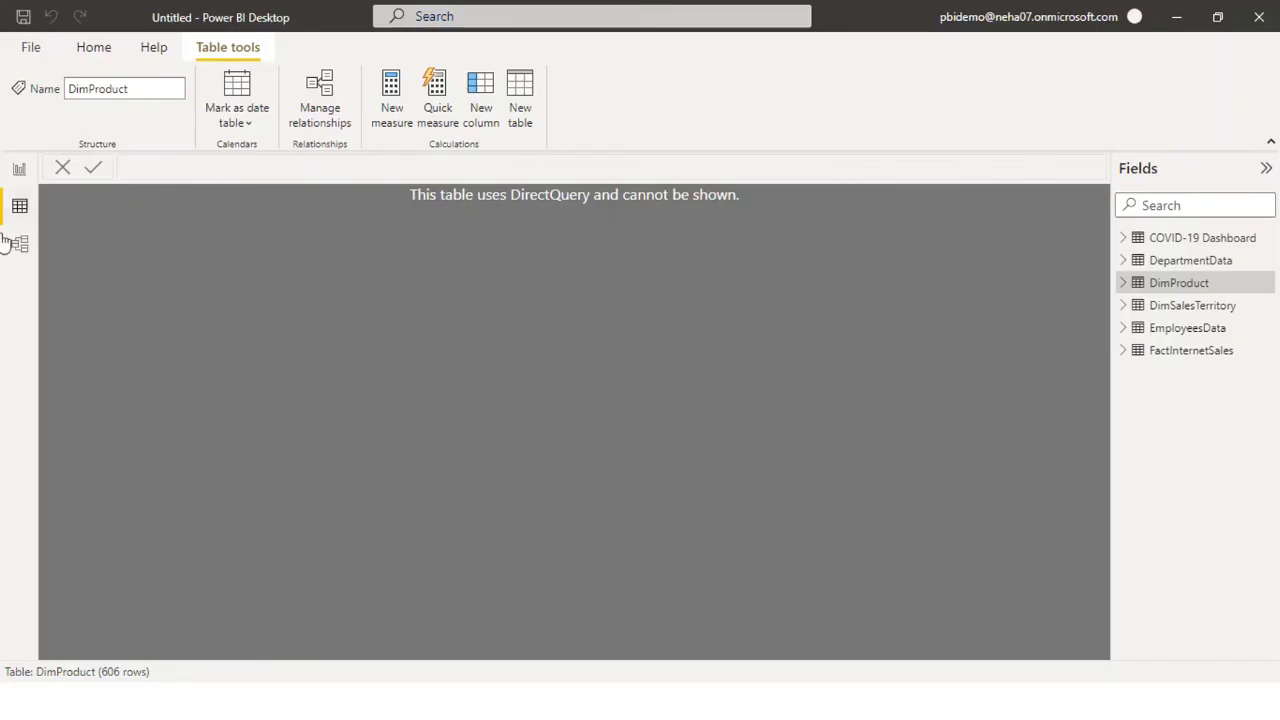
Delete the SalesAmount by SalesTerritoryCountry pie chart, then circle 'Huge' in red on the whiteboard.
click(22, 170)
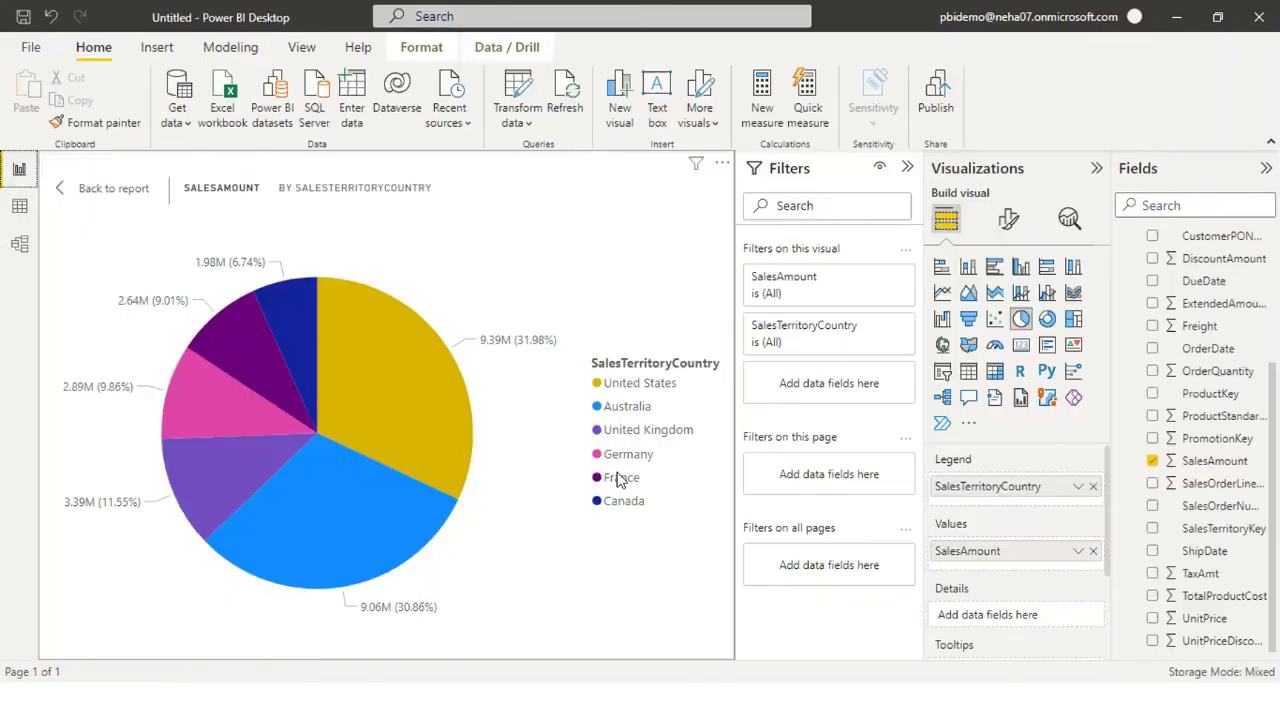
click(95, 199)
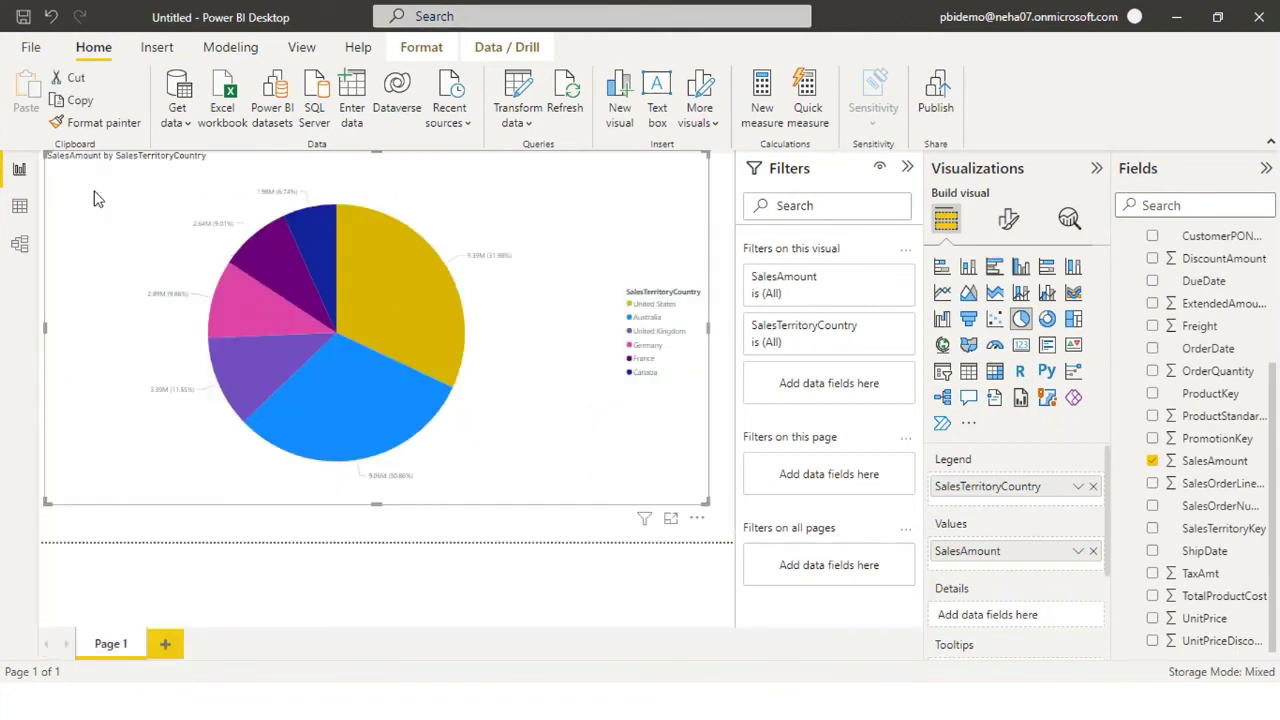
scroll(1132, 380, up, 5)
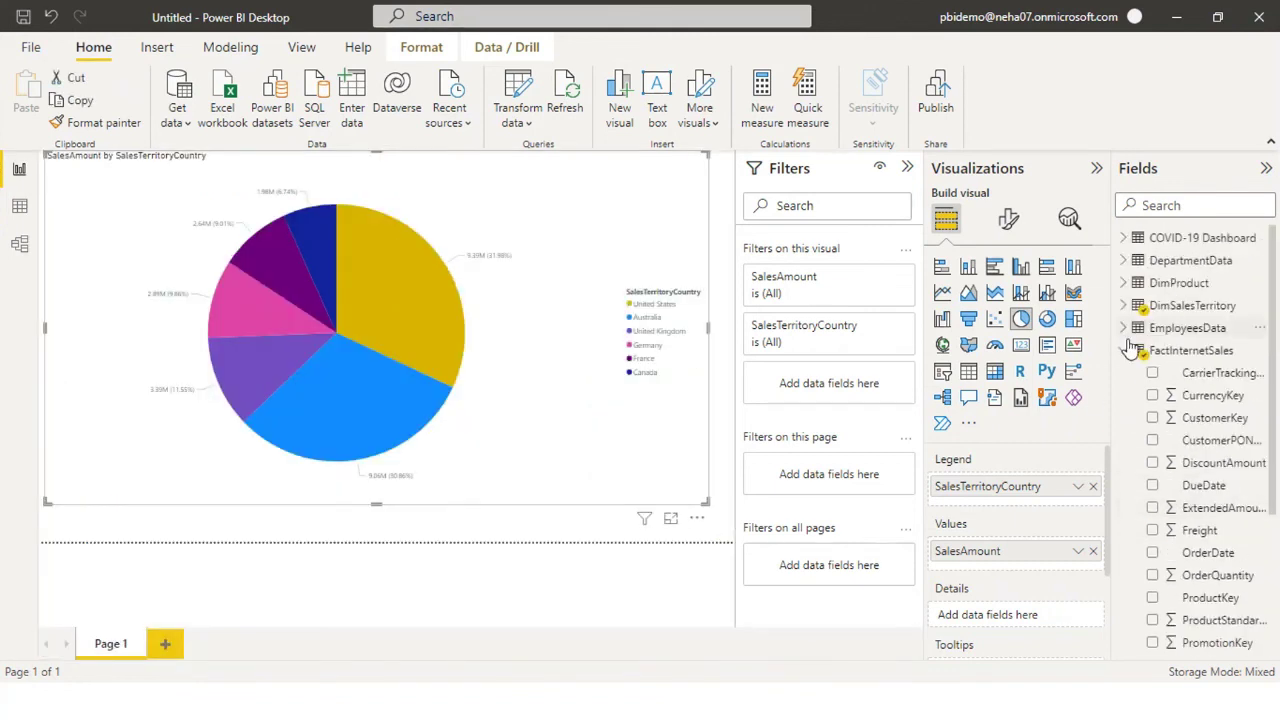
click(1125, 349)
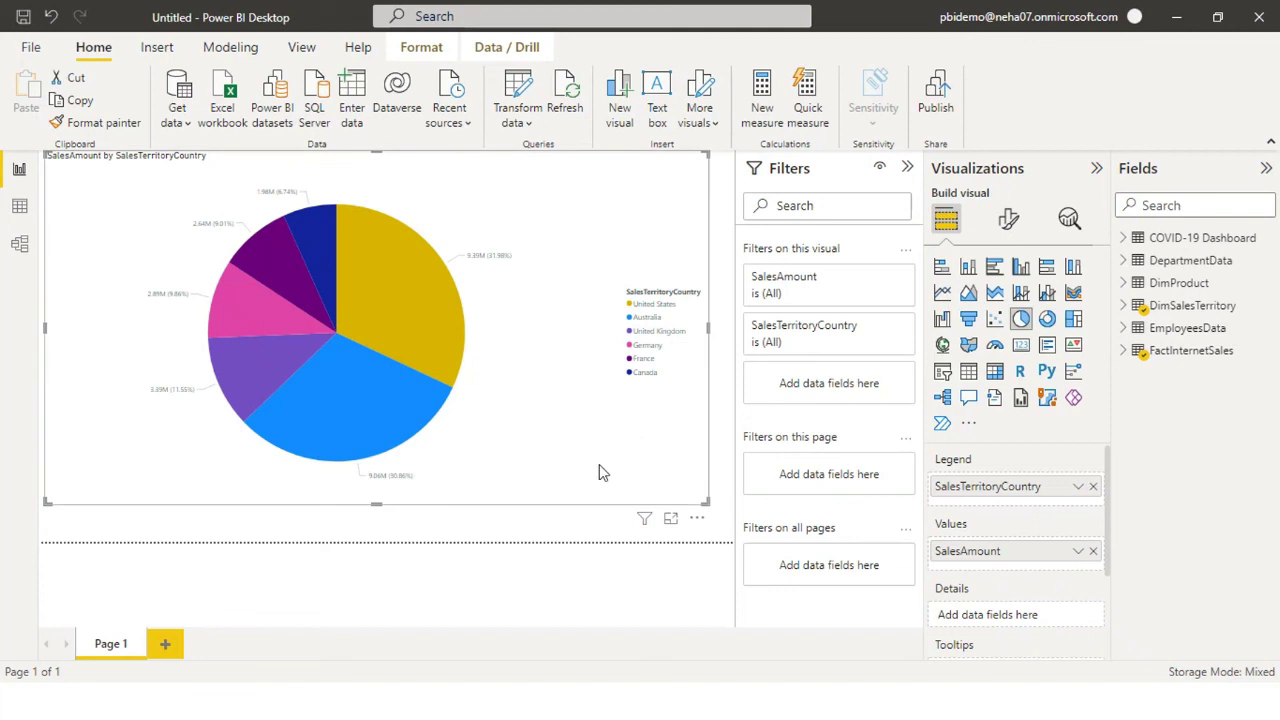
key(Delete)
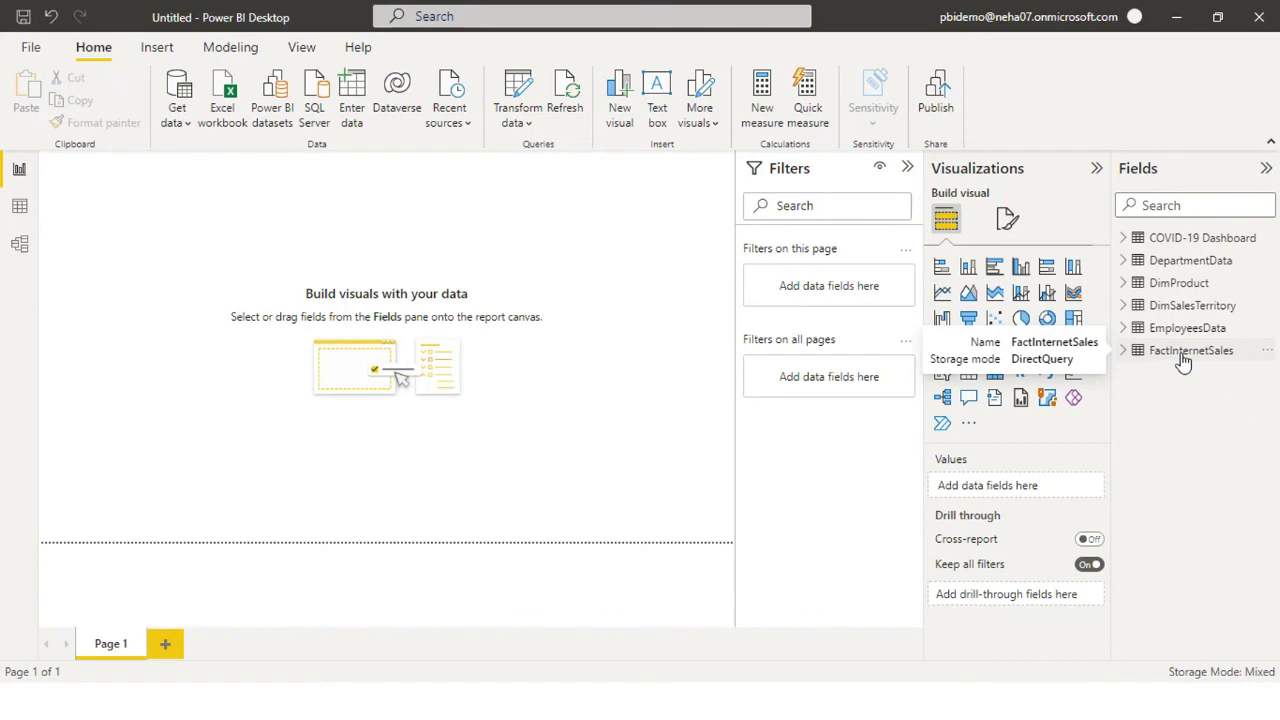
key(alt+Tab)
mouse_move(521, 546)
mouse_down()
mouse_move(567, 568)
mouse_move(646, 533)
mouse_move(619, 480)
mouse_move(549, 462)
mouse_move(513, 485)
mouse_move(521, 561)
mouse_up()
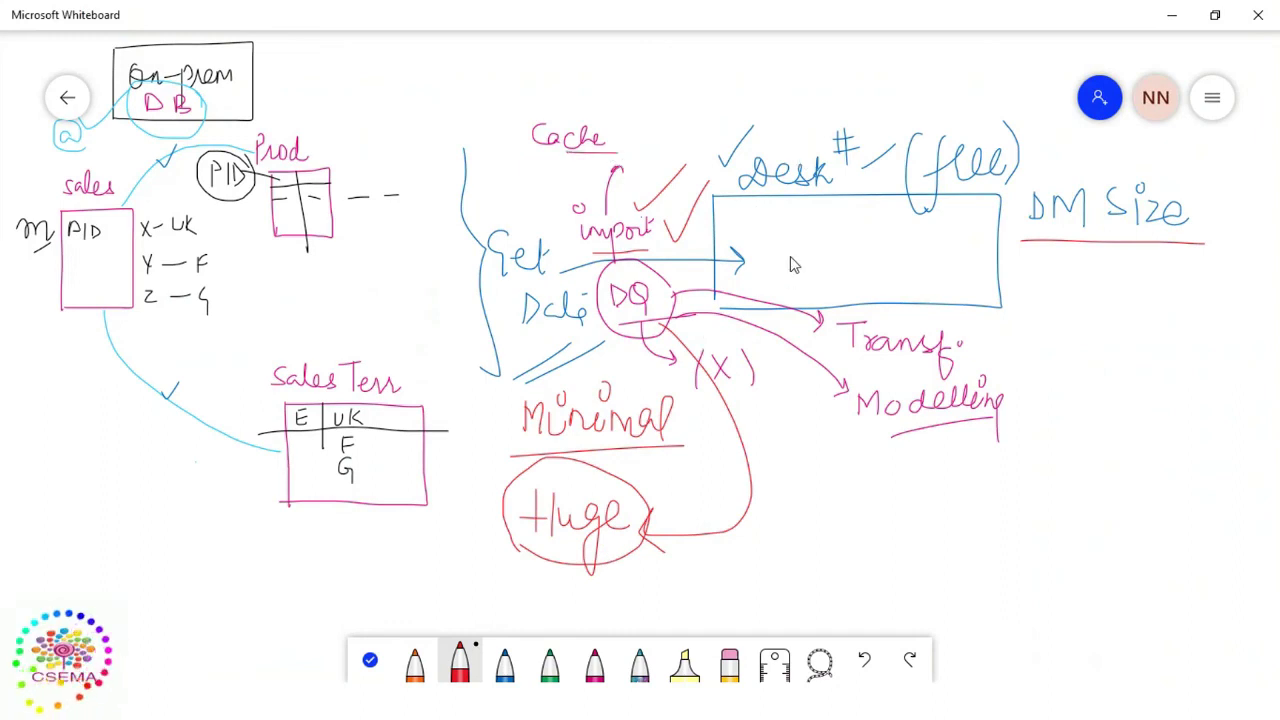
Draw a second red line under 'DM Size' to double-underline it.
drag(1022, 258, 1226, 262)
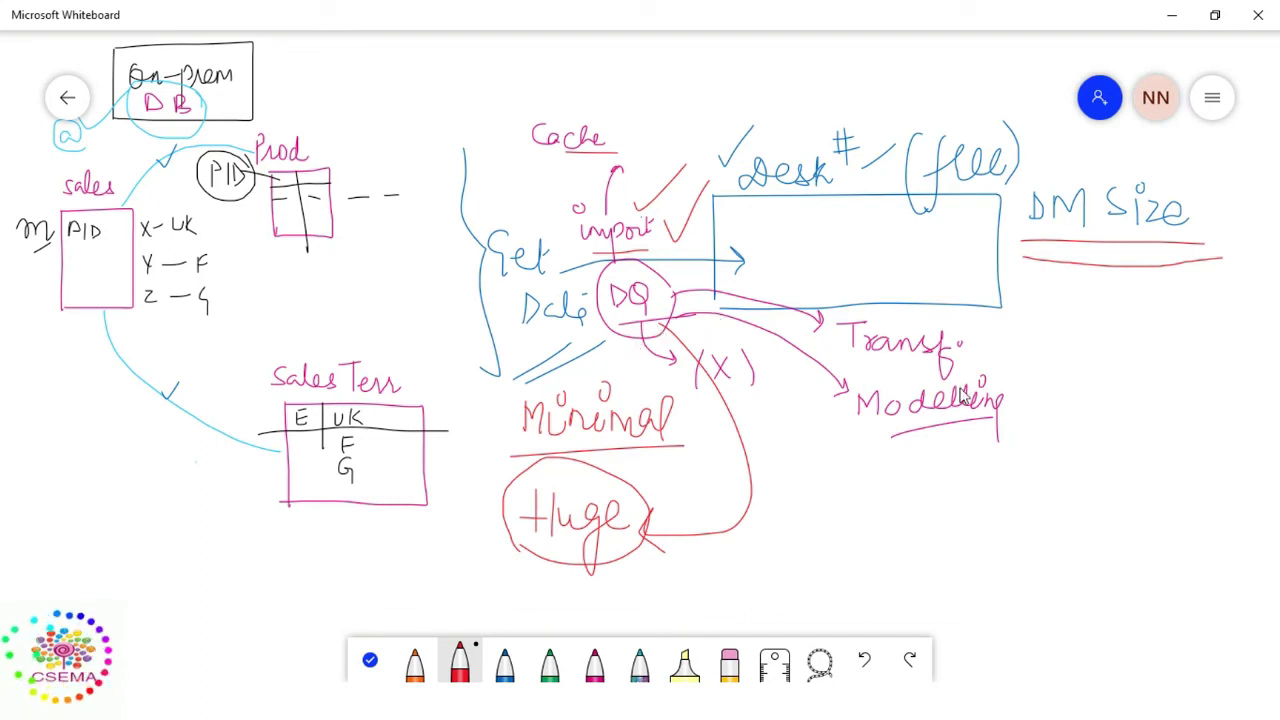
Underline 'Transf' and 'Modelling' in red and add a check mark beside 'Huge'.
drag(844, 365, 1013, 367)
drag(869, 441, 1060, 437)
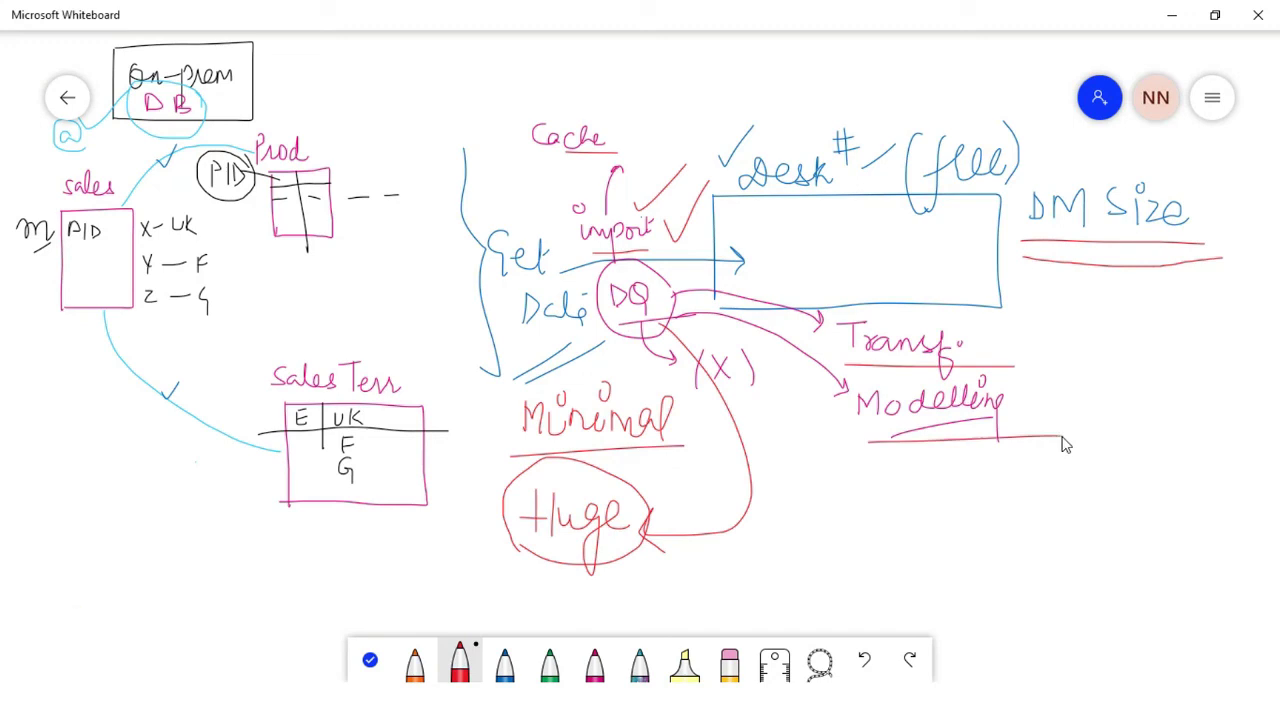
drag(678, 497, 721, 466)
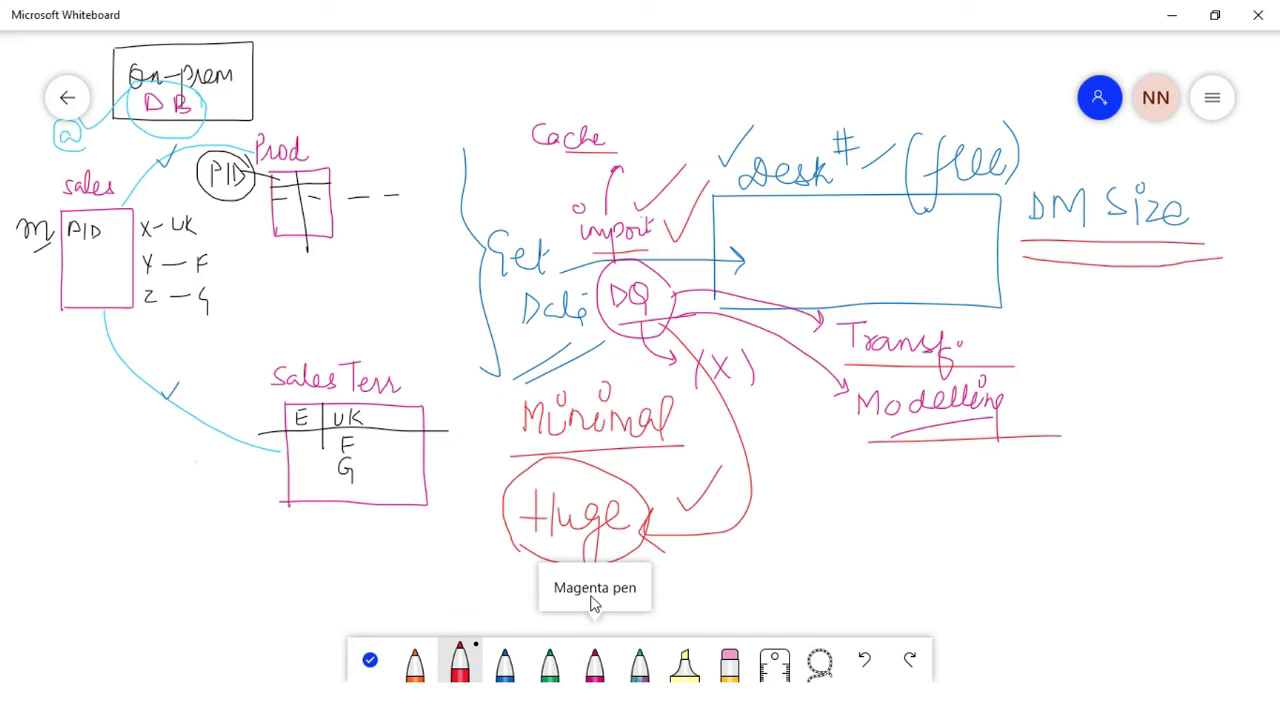
Draw a small green square at the lower left of the whiteboard.
click(551, 674)
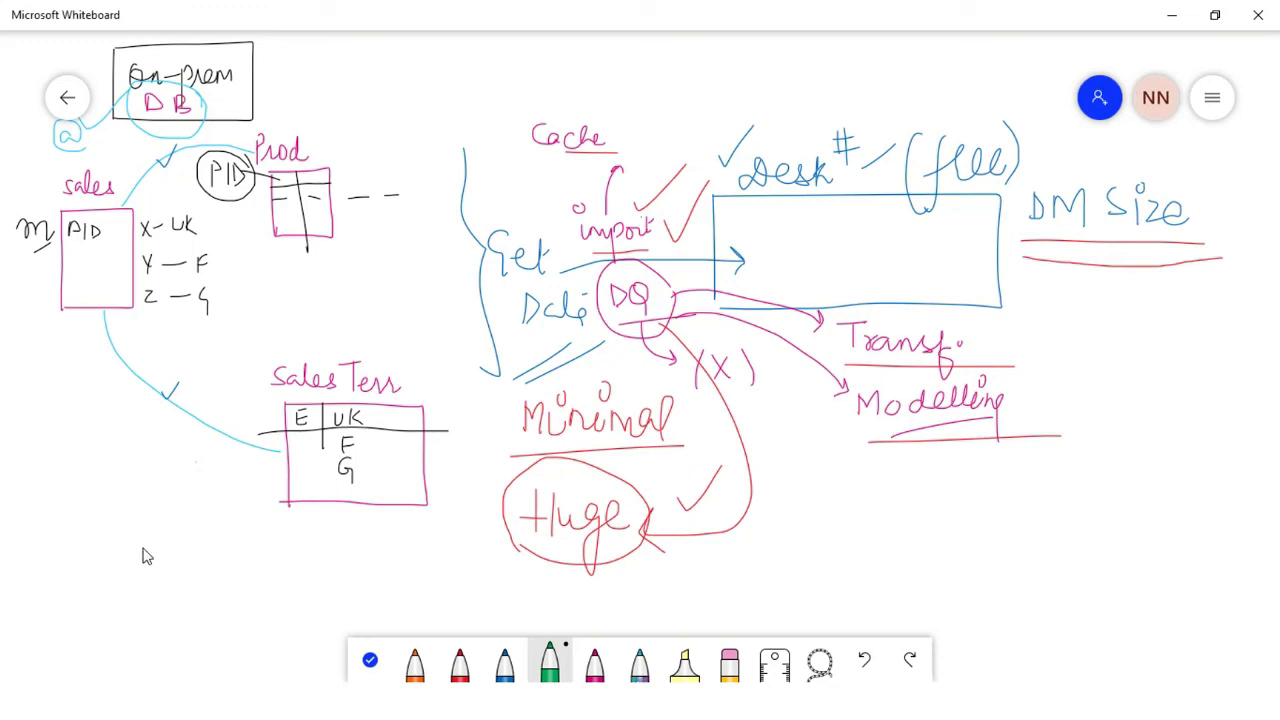
mouse_move(183, 572)
mouse_down()
mouse_move(180, 583)
mouse_move(147, 578)
mouse_up()
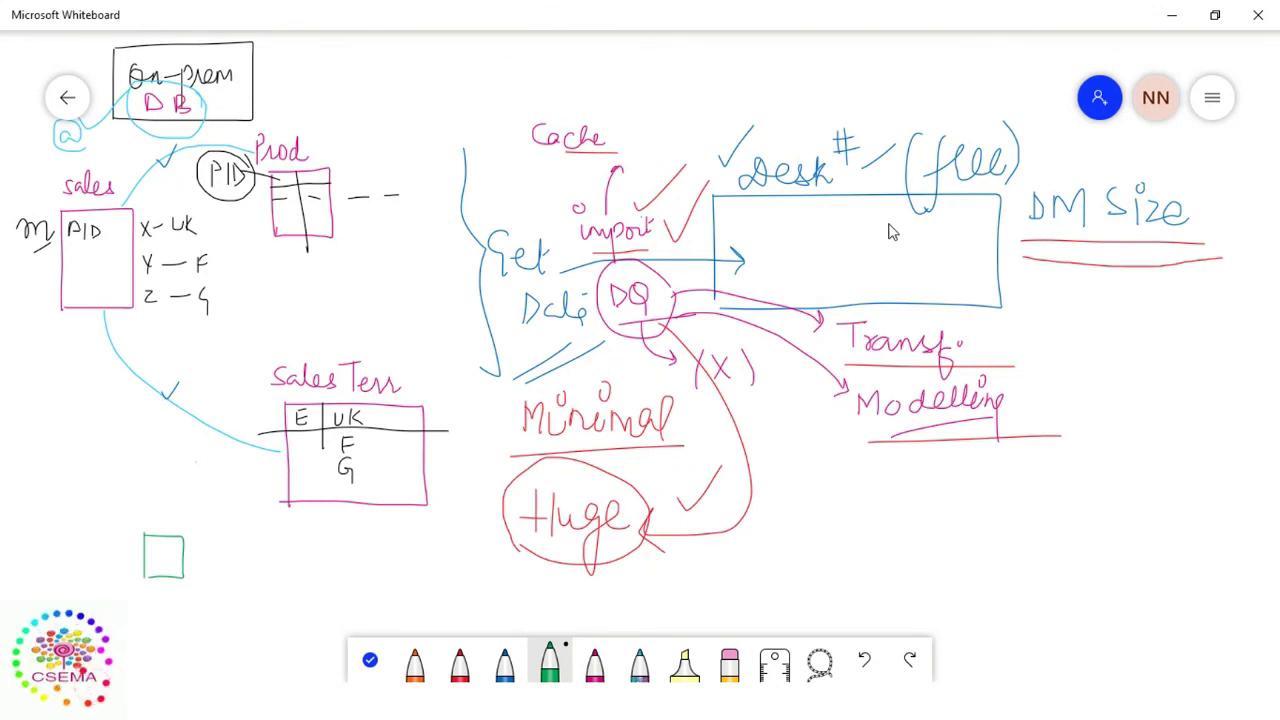
key(alt+Tab)
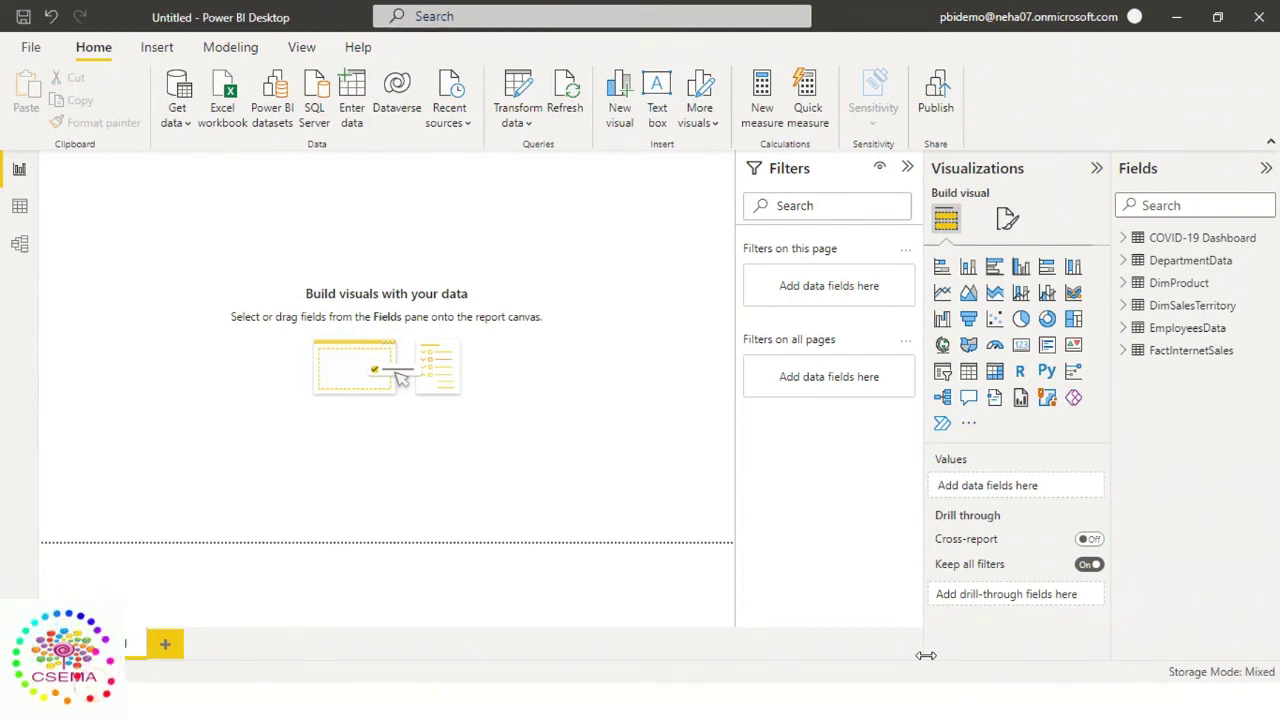
key(alt+Tab)
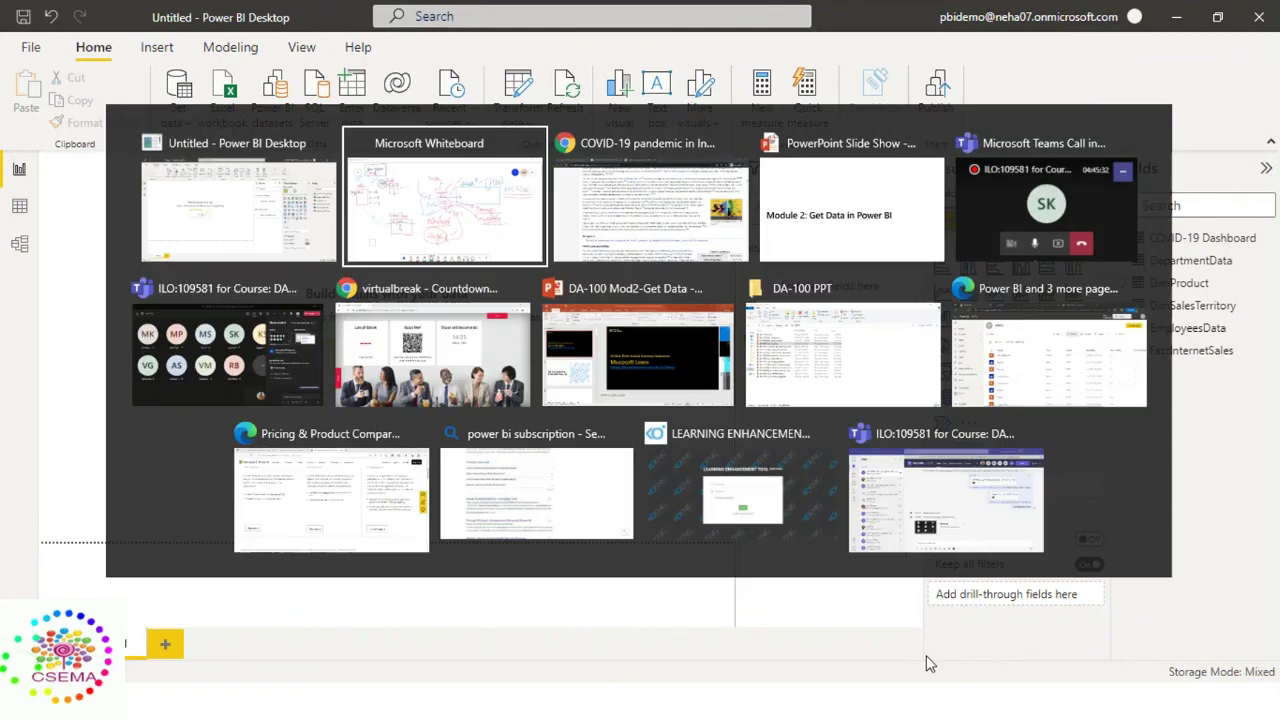